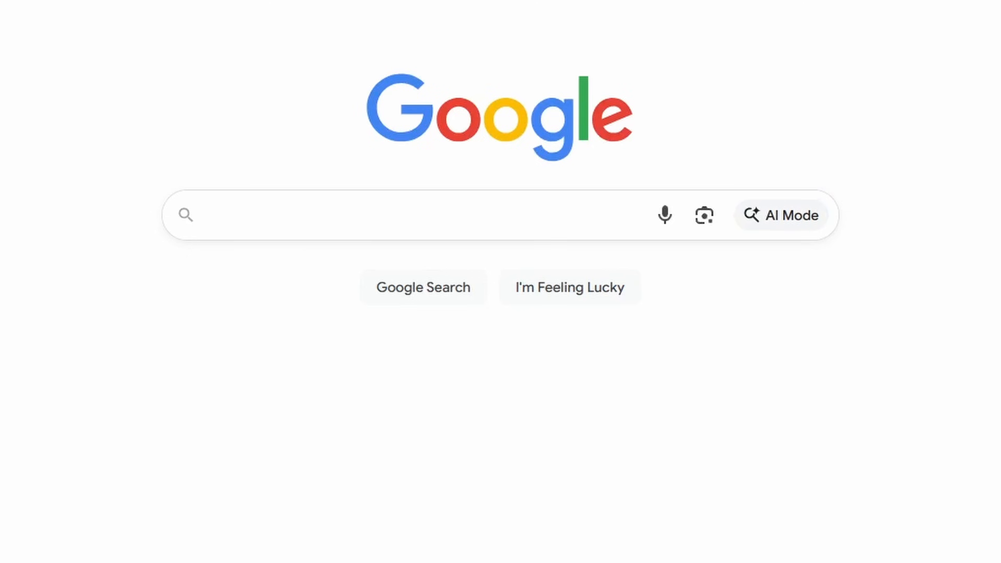
Search Google for "grinch hand image" and switch to the image results
text(grinch hand image)
key(Return)
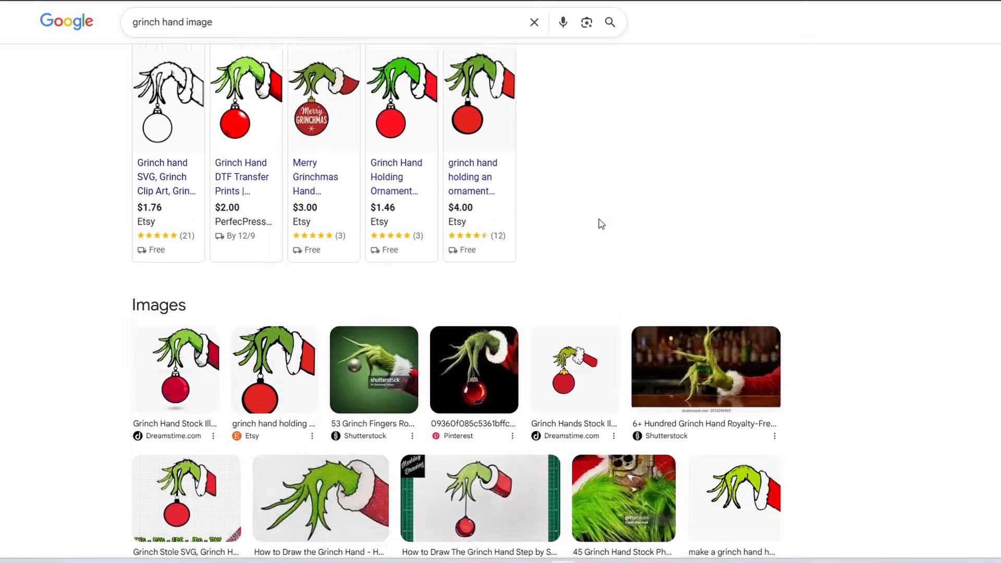
scroll(602, 224, down, 4)
scroll(564, 228, down, 2)
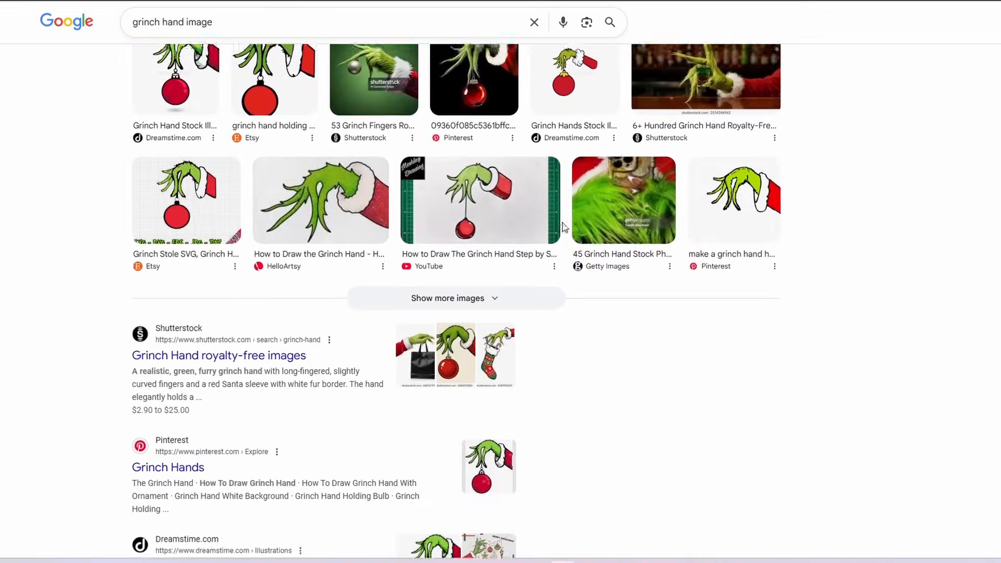
scroll(565, 228, up, 8)
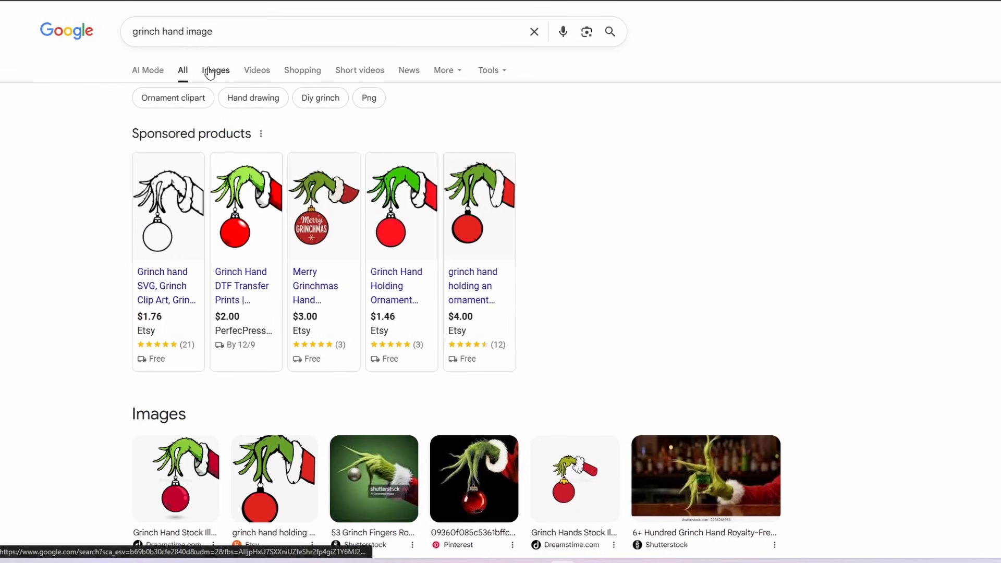
click(209, 73)
Look through the grinch hand image results for a suitable design, previewing Dreamsvg's "Ew...People" heart-hands picture along the way
scroll(609, 277, down, 1)
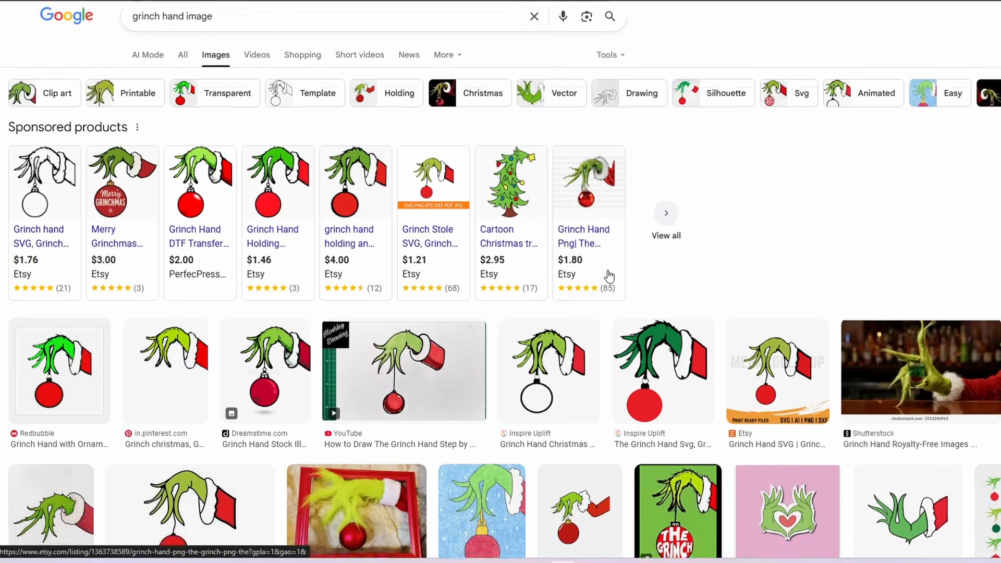
scroll(609, 276, down, 1)
scroll(610, 273, down, 2)
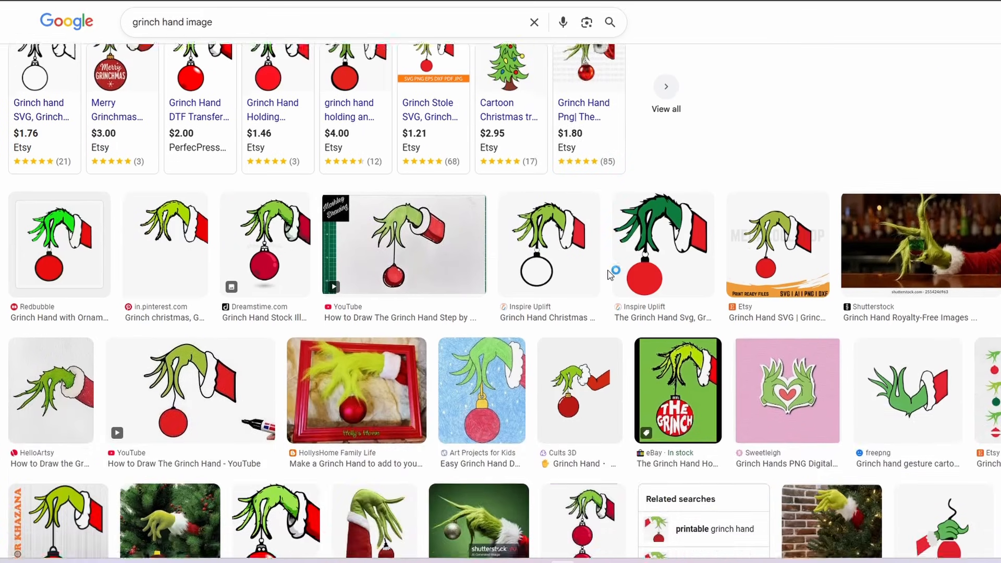
scroll(610, 274, down, 3)
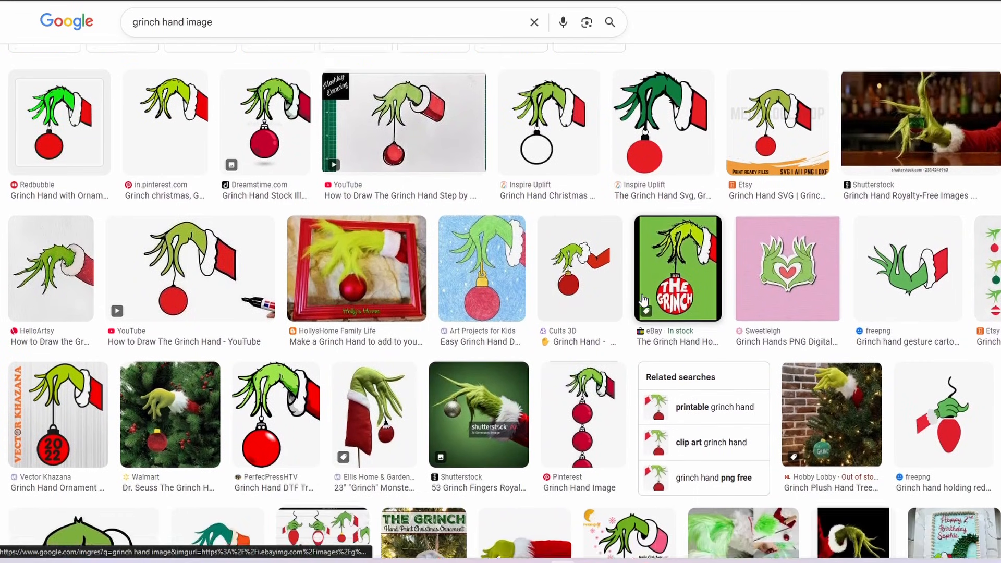
scroll(643, 300, down, 5)
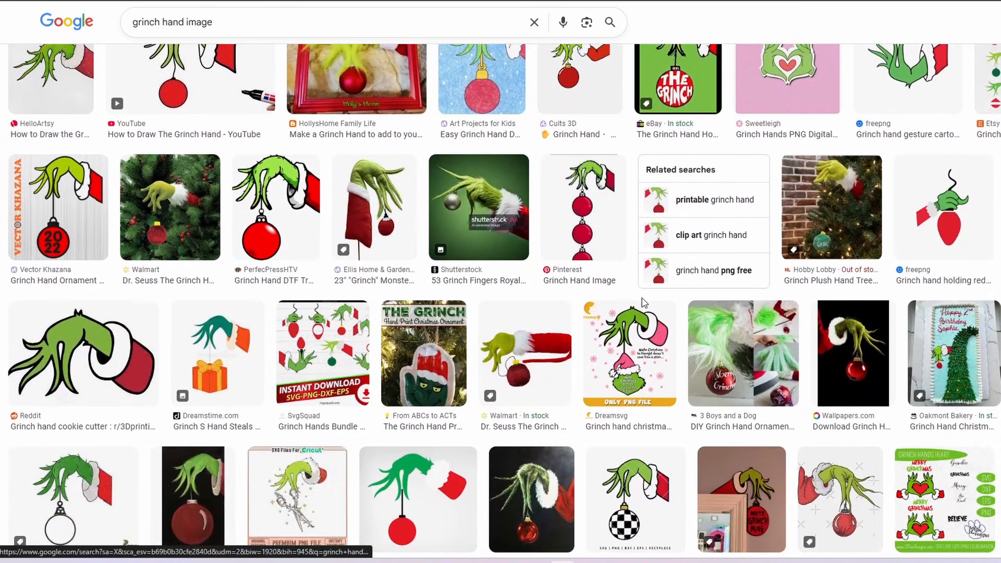
scroll(645, 302, down, 7)
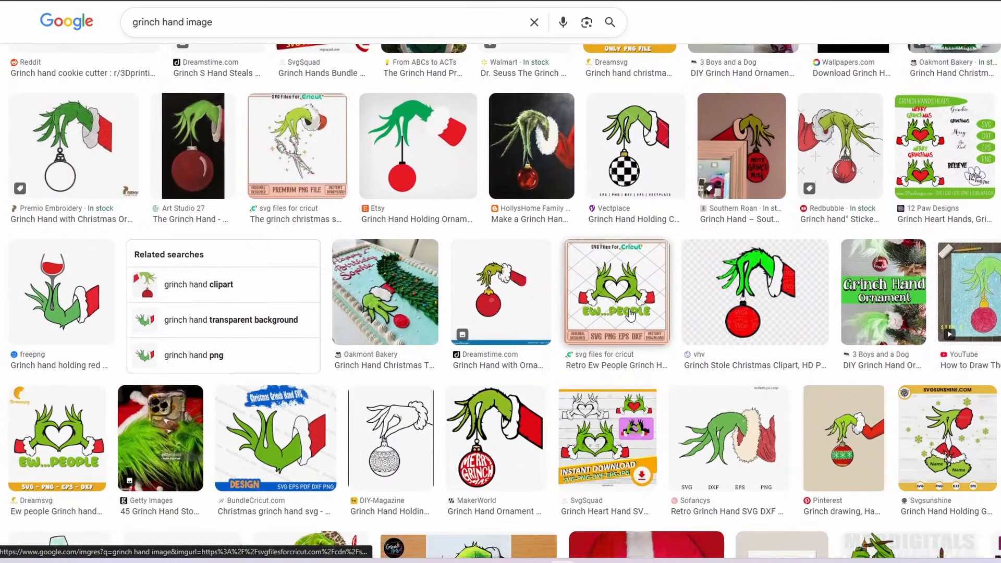
scroll(630, 314, down, 3)
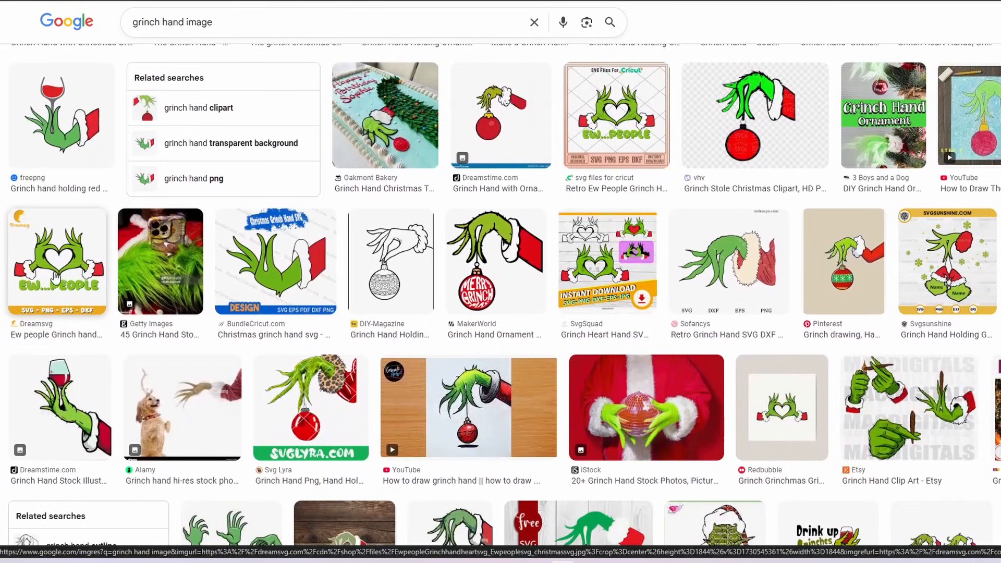
click(68, 274)
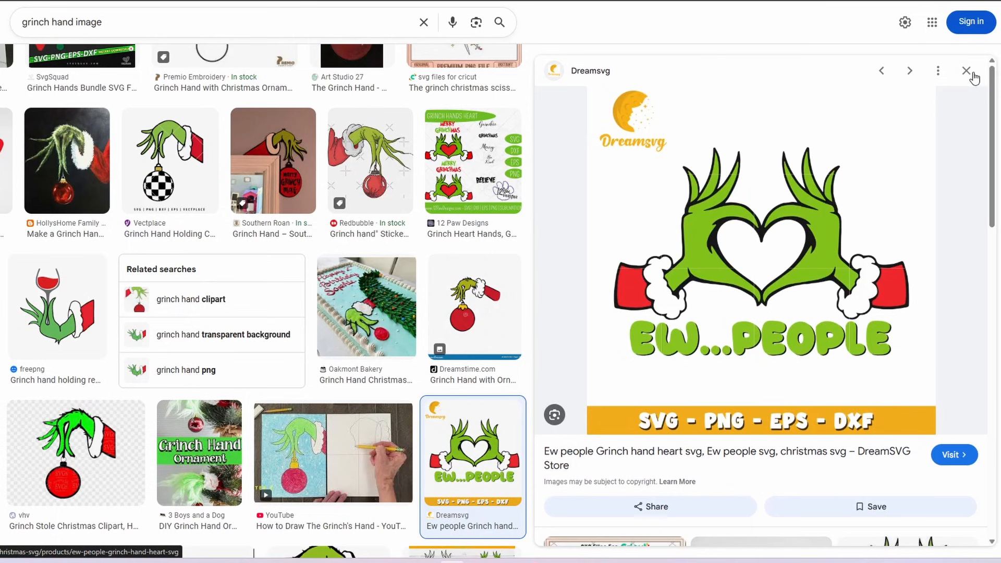
click(968, 71)
scroll(628, 306, down, 5)
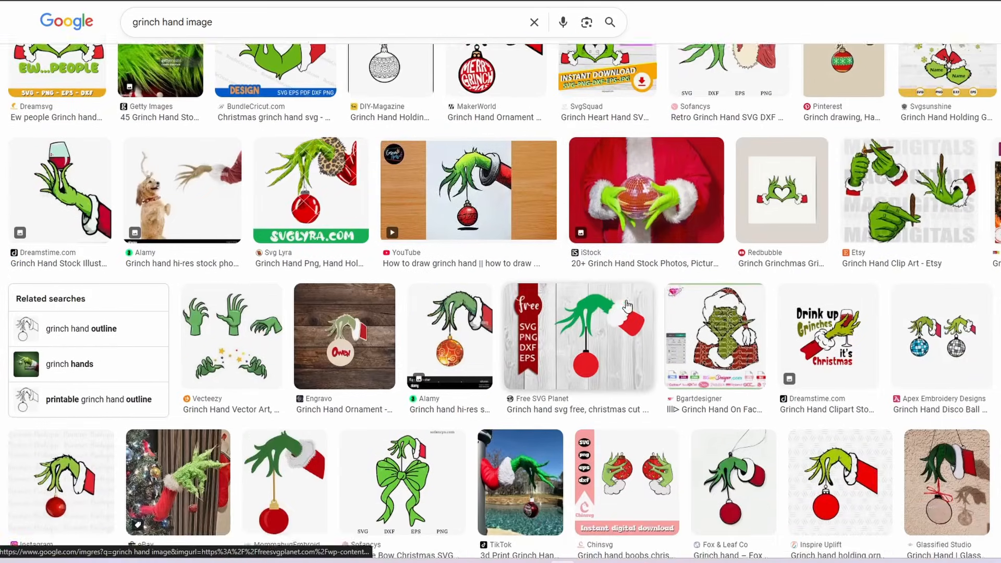
scroll(628, 306, down, 7)
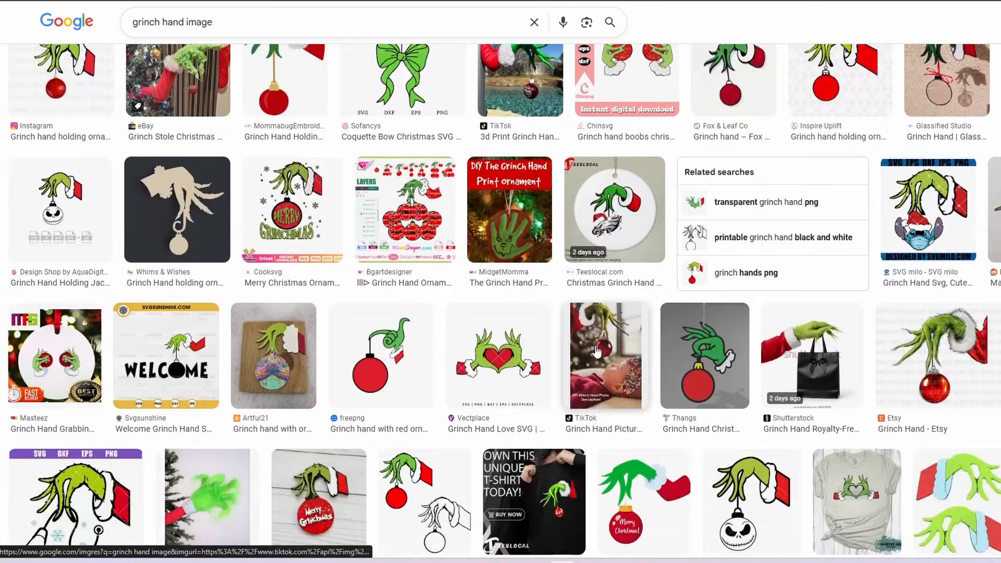
scroll(597, 353, down, 12)
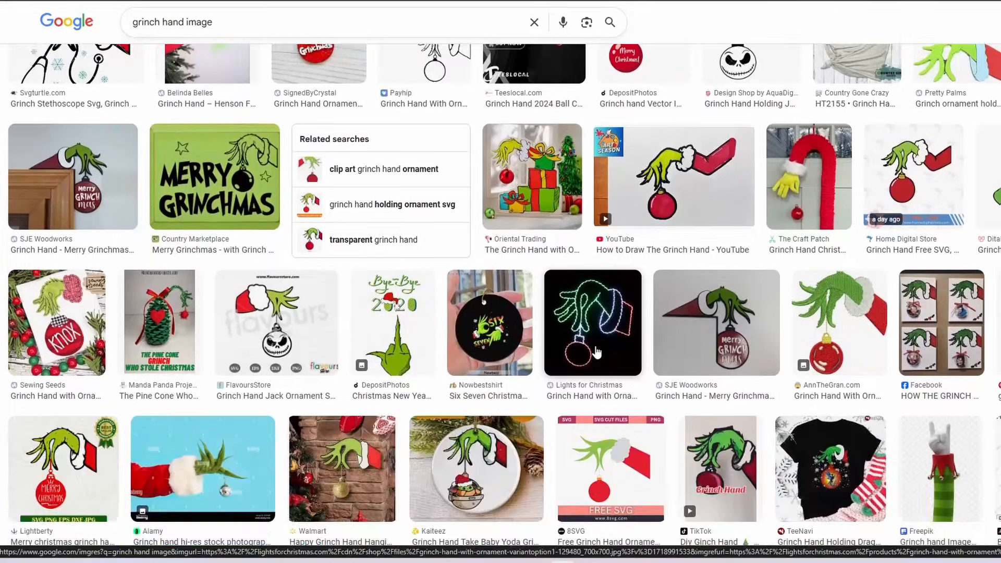
scroll(597, 349, down, 12)
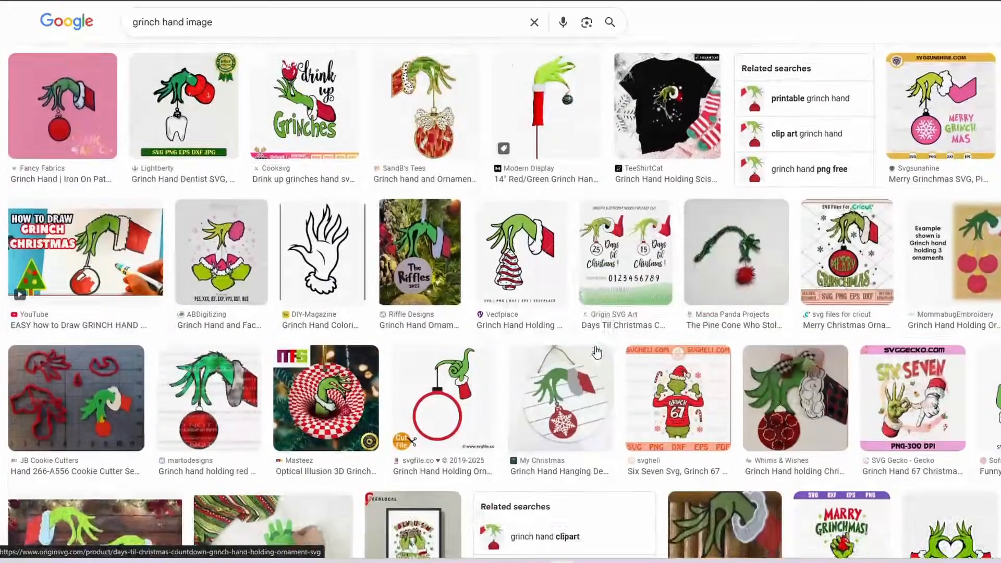
Change the image search to "grinch hand heart image"
scroll(605, 324, up, 15)
scroll(605, 308, up, 15)
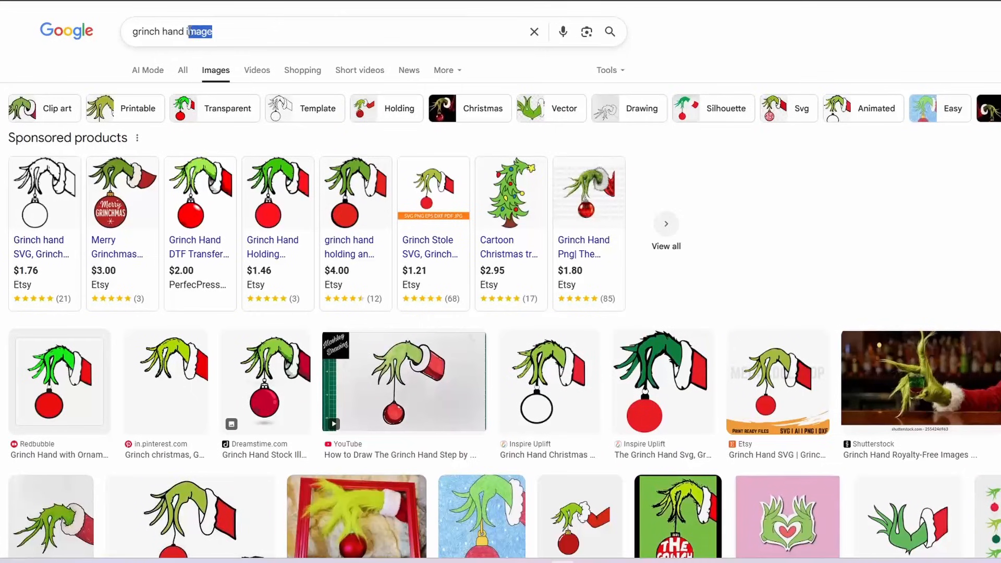
text(heart i)
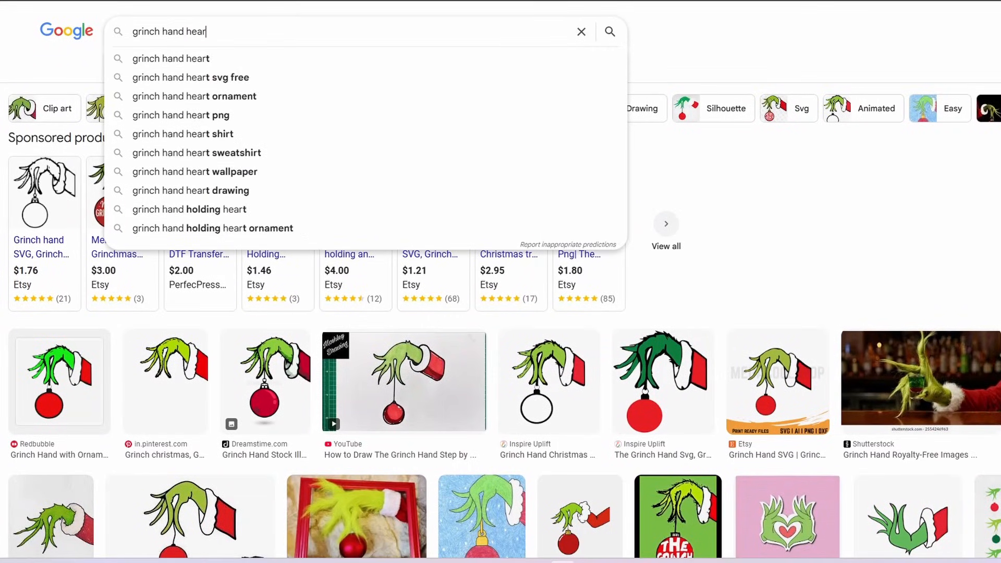
key(Return)
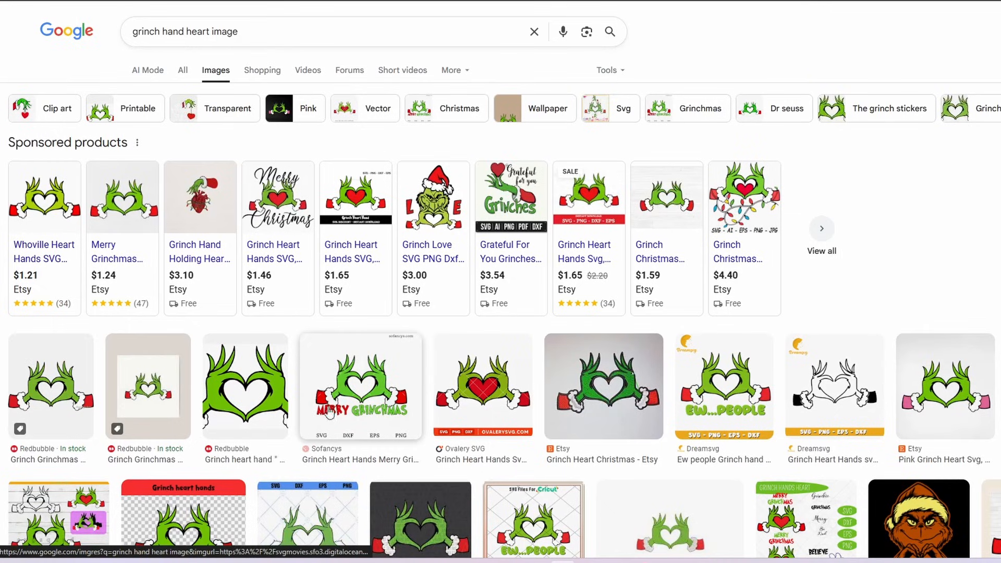
Look through the heart-hands results, starting with the Redbubble sticker, and open the preview of the Inspire Uplift design with the red heart
click(57, 401)
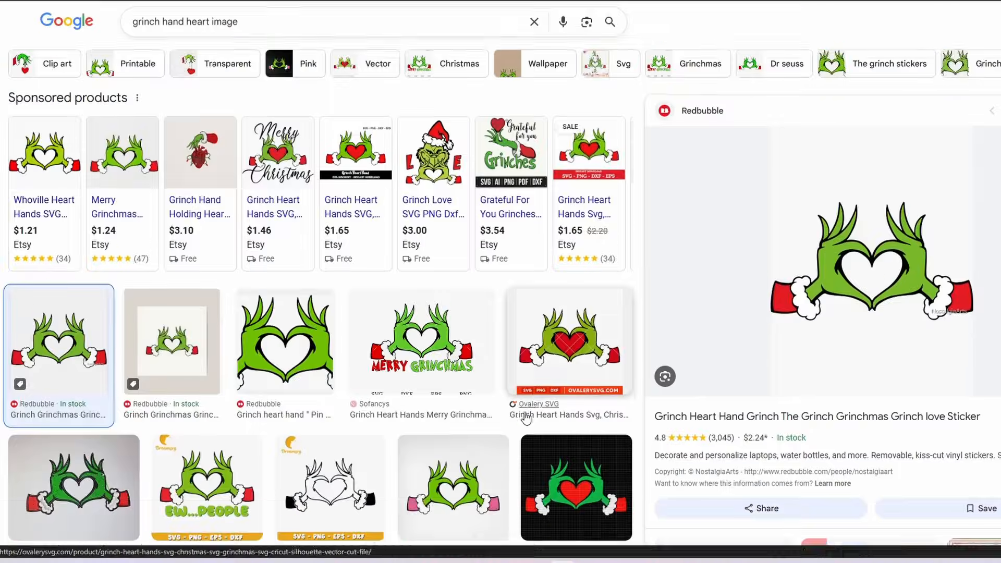
scroll(509, 382, down, 2)
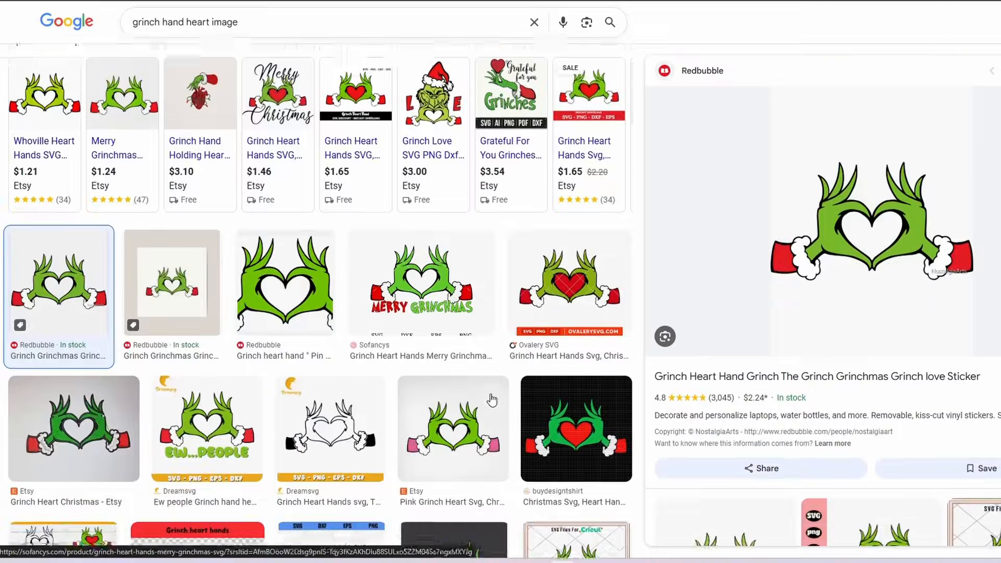
scroll(485, 387, down, 1)
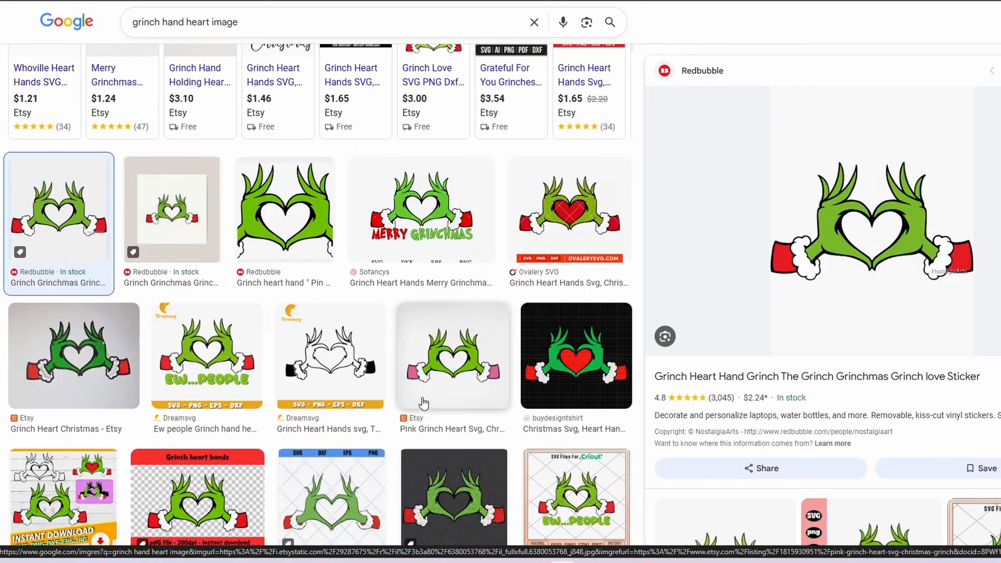
scroll(423, 396, down, 3)
scroll(405, 320, down, 2)
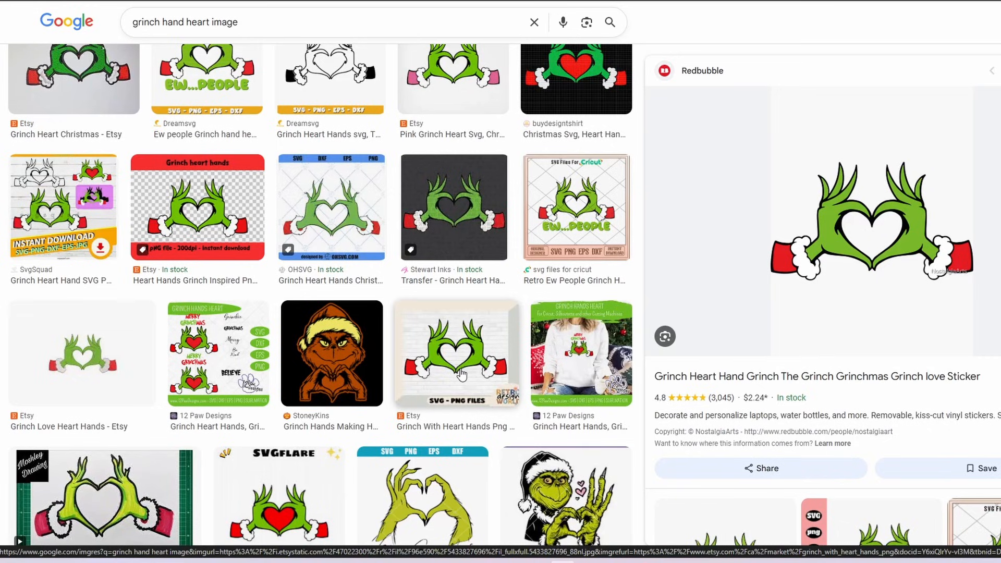
scroll(464, 379, down, 3)
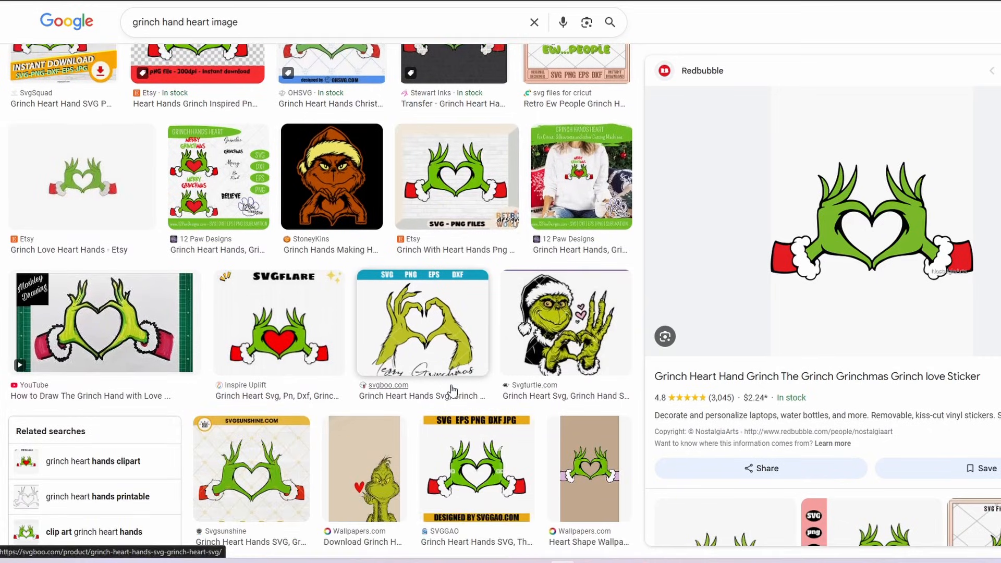
scroll(342, 301, down, 1)
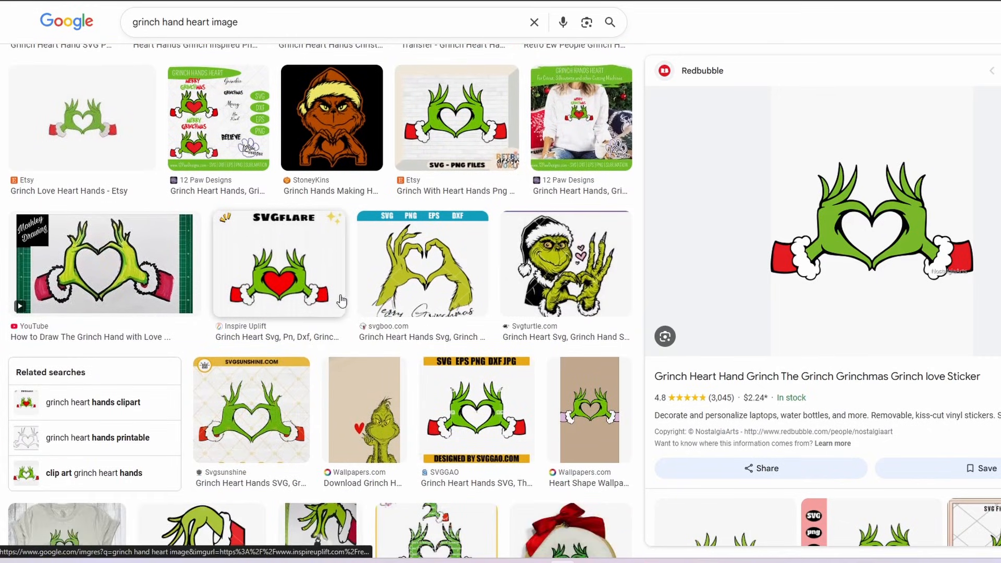
click(302, 287)
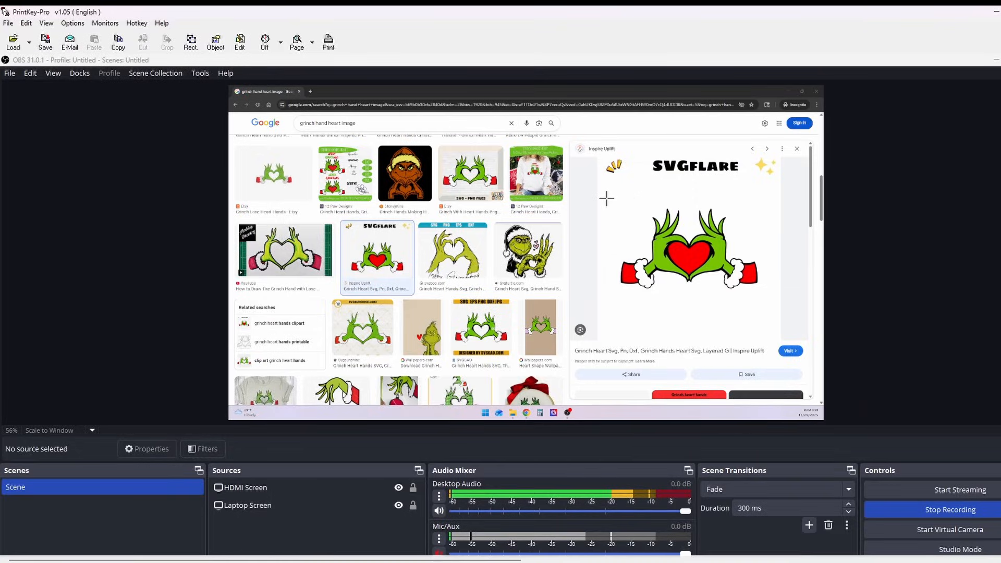
In PrintKey-Pro, crop the screen capture to the heart-hands artwork and save it as a JPEG in the Grinch folder, with a name beginning "Gri"
drag(606, 198, 761, 305)
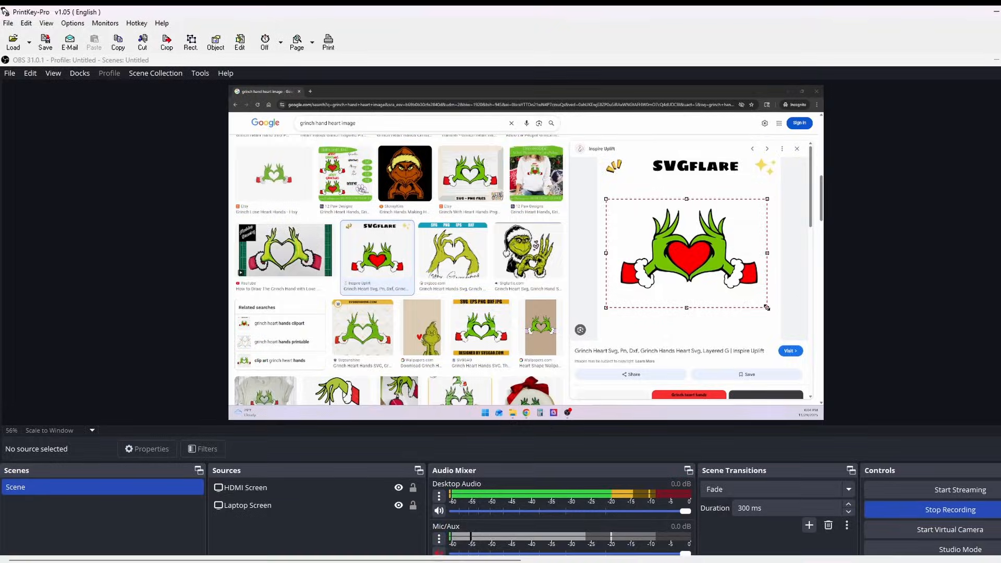
click(168, 46)
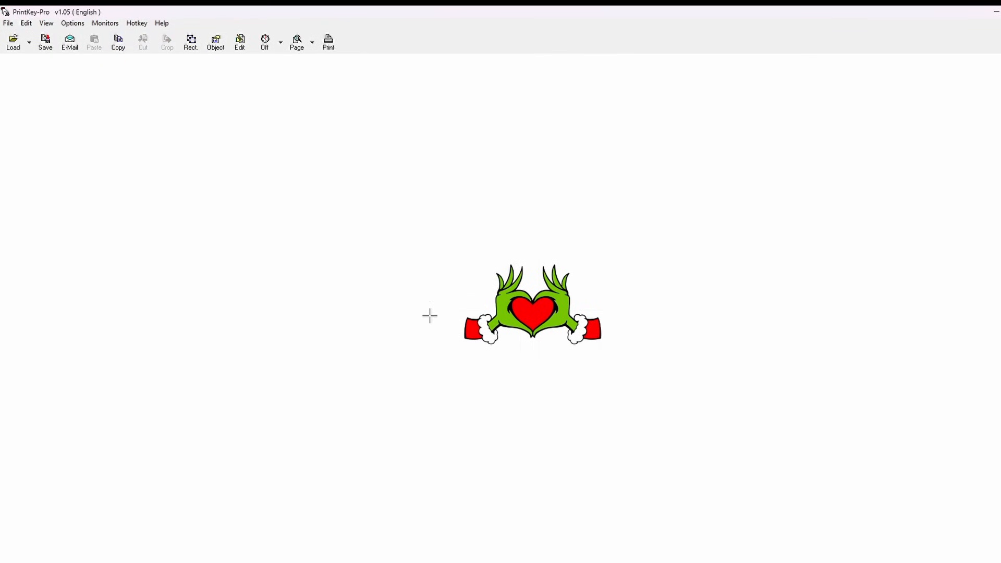
click(45, 43)
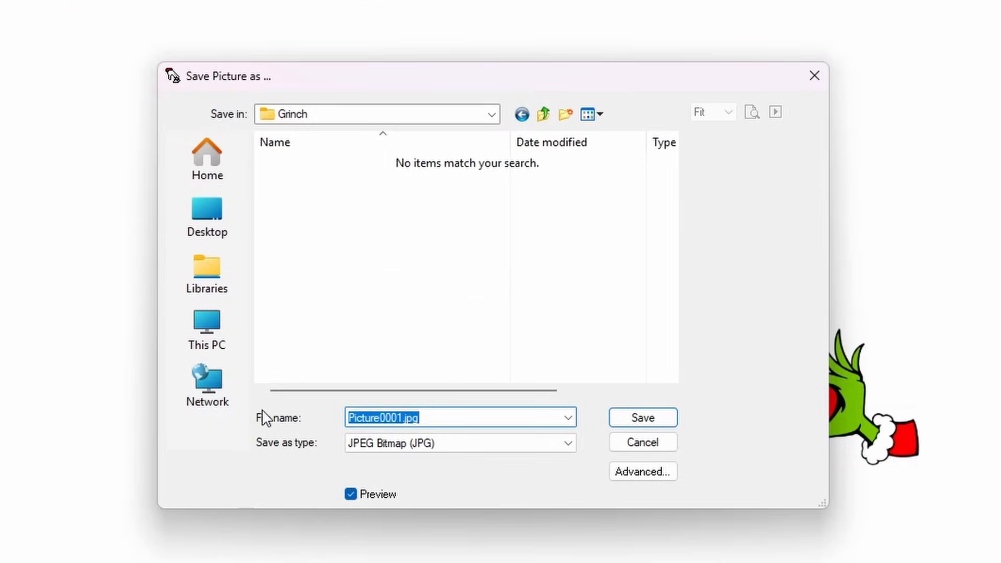
text(Gri)
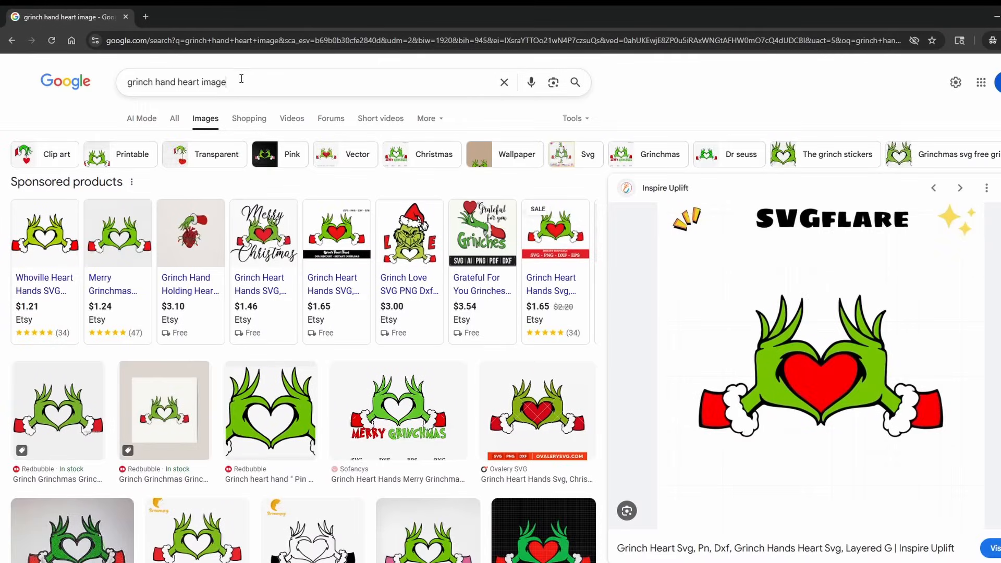
Switch to the browser and search Google Images for "grinch help me i'm feeling"
drag(241, 78, 154, 71)
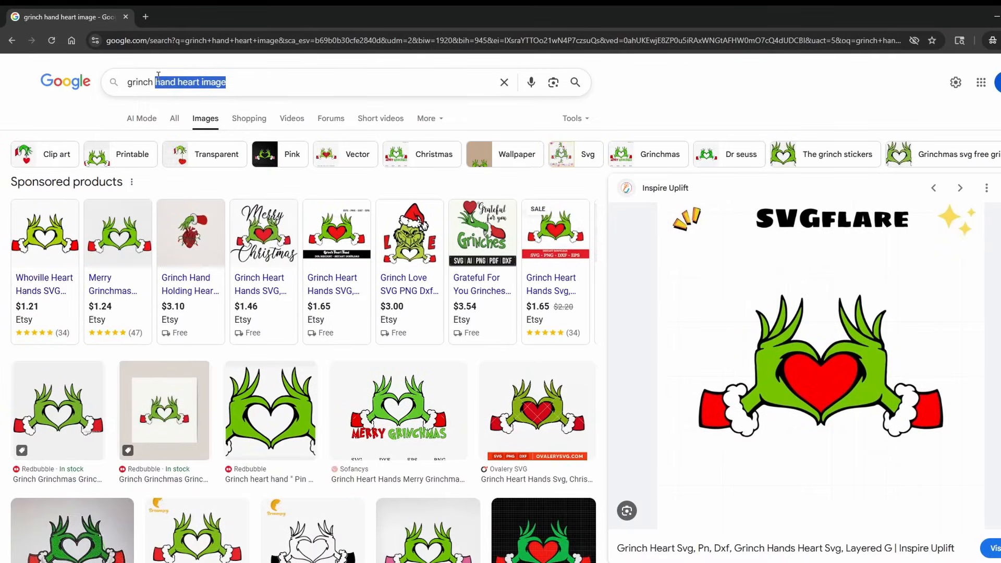
text(help me)
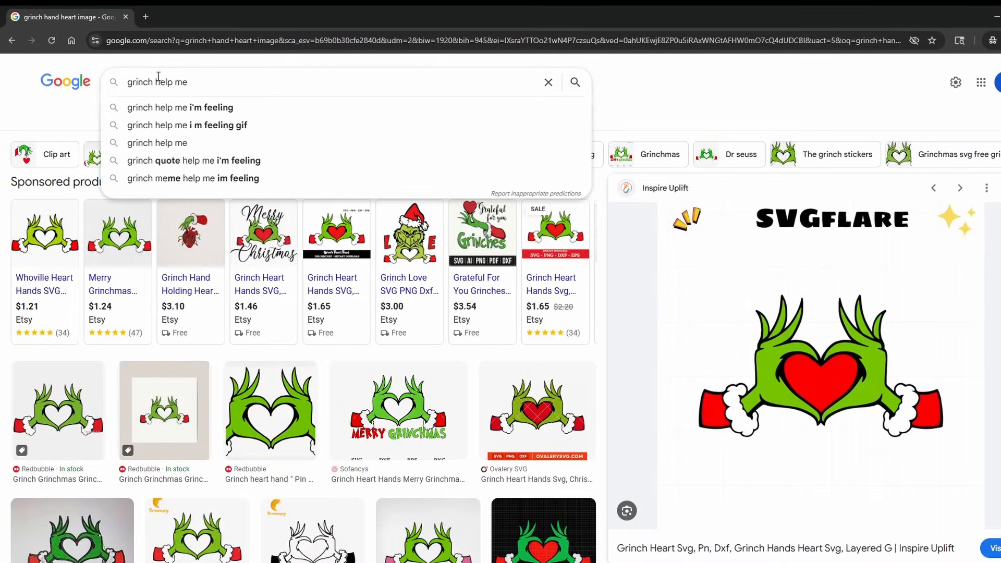
key(Down)
key(Return)
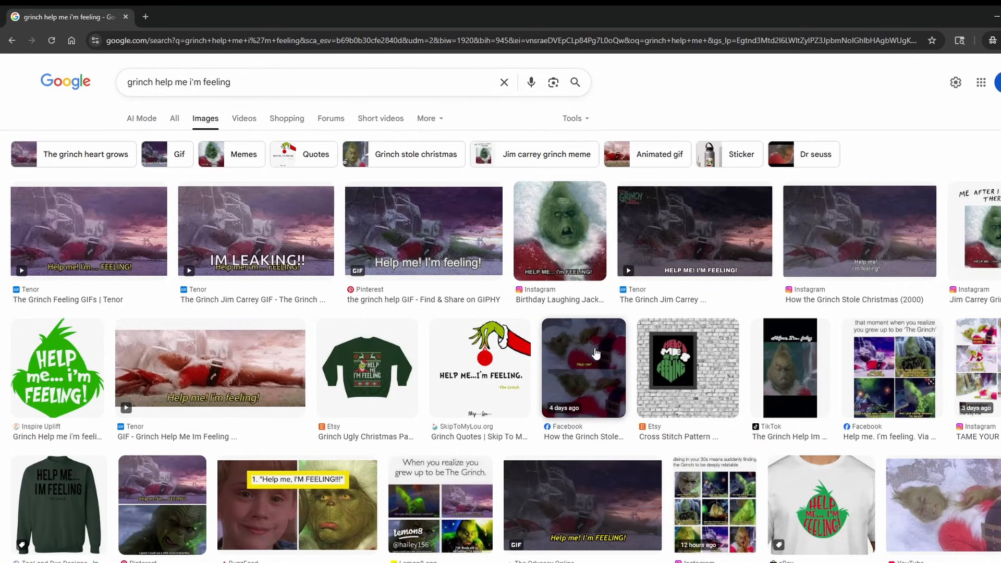
Open Inspire Uplift's green "Help me... i'm feeling!" design and crop its screen capture to the artwork in PrintKey-Pro
scroll(568, 399, down, 1)
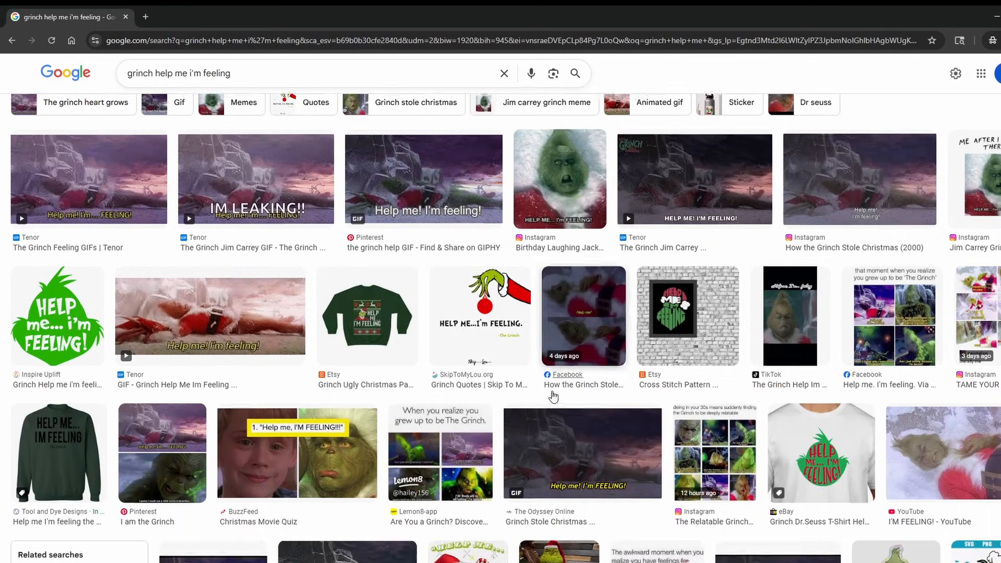
click(99, 326)
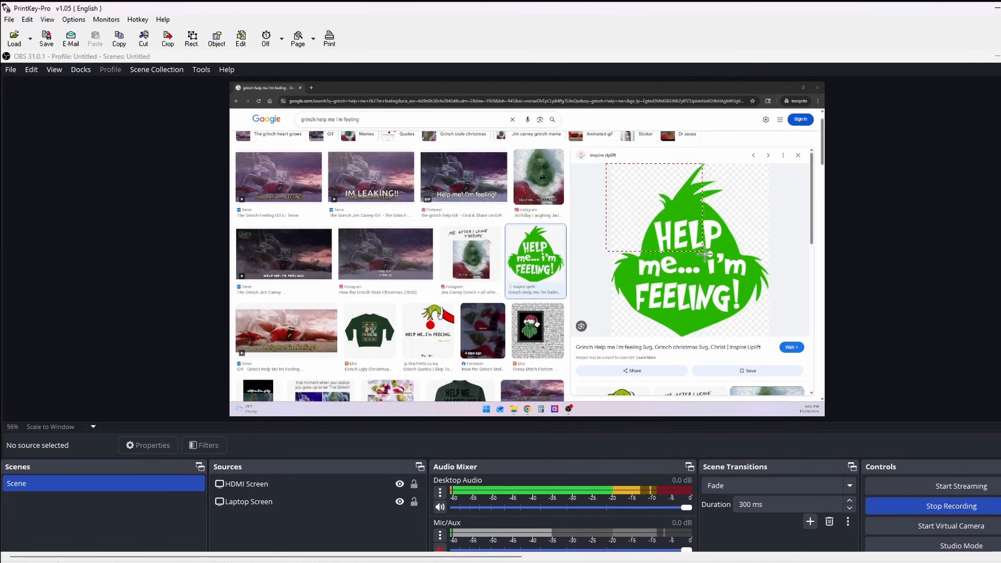
drag(704, 253, 773, 338)
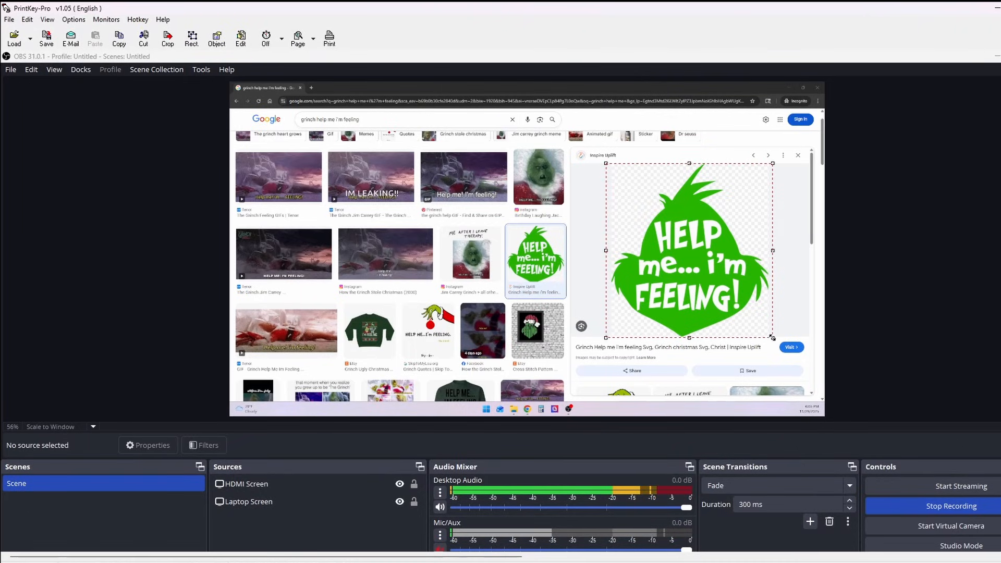
click(168, 40)
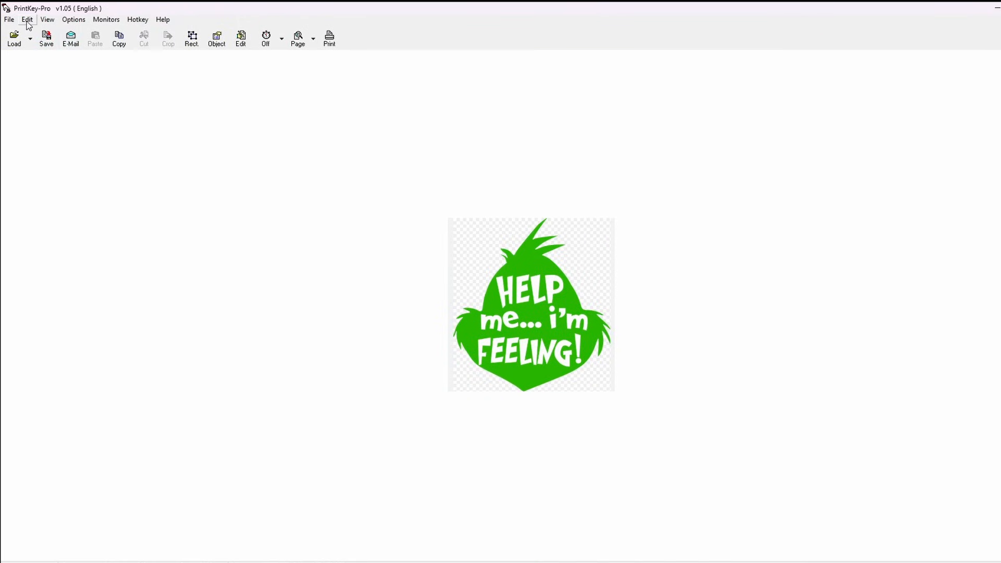
Save the cropped "Help me... i'm feeling!" capture as a JPEG named "Help Me" in the Grinch folder
click(47, 39)
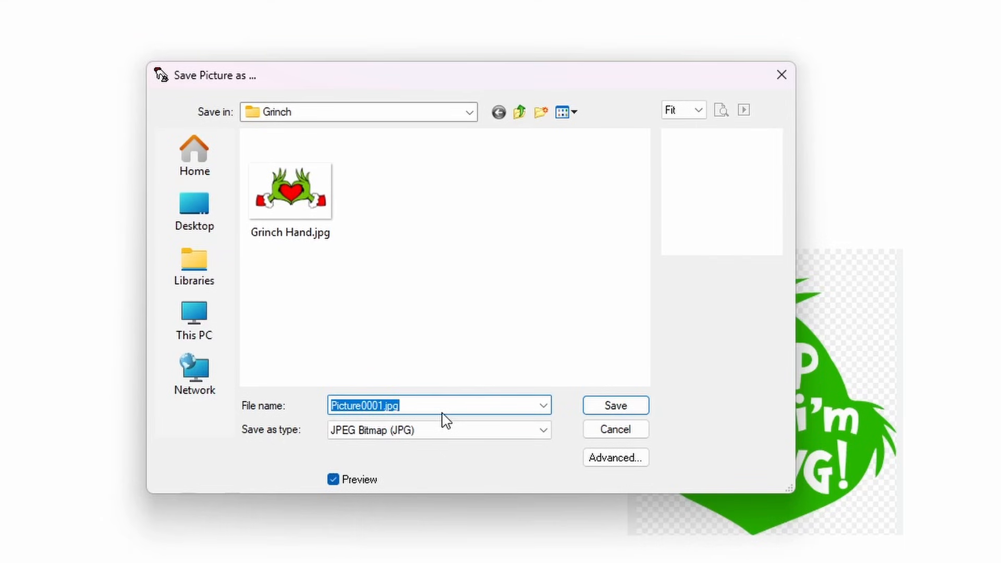
text(Help Me)
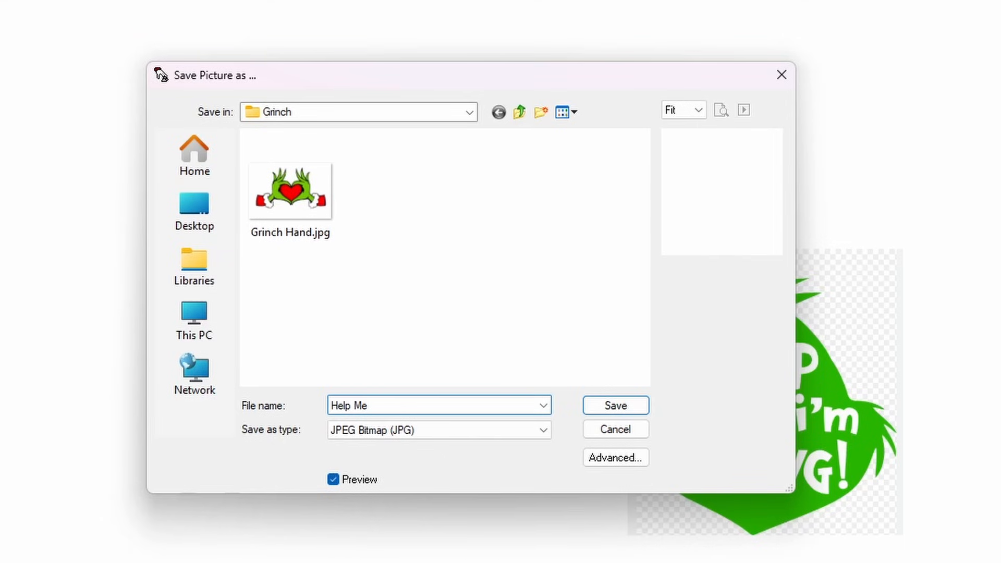
click(613, 409)
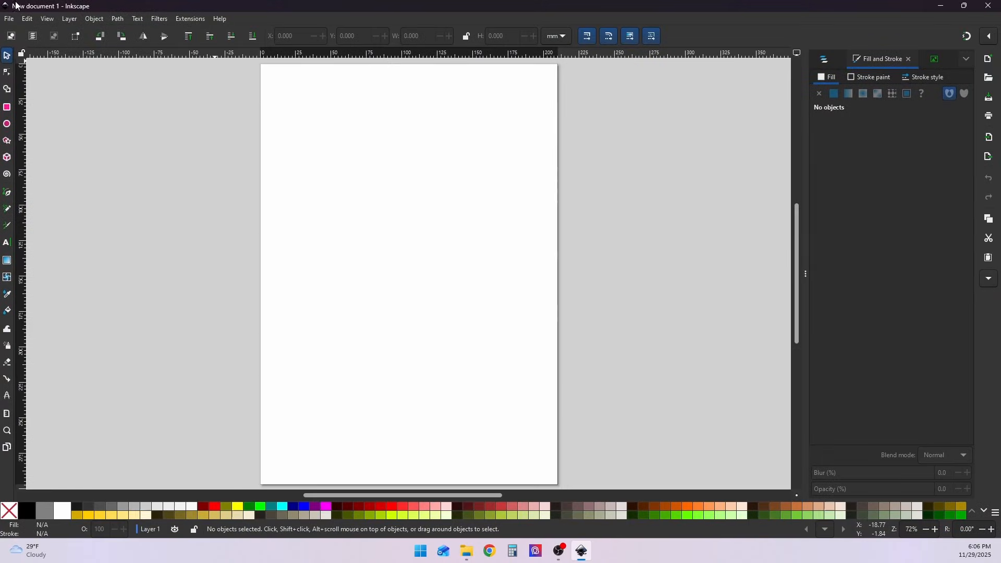
Embed Grinch Hand.jpg and Help Me.jpg from the Grinch folder in the new Inkscape document and place them side by side
key(alt+Tab)
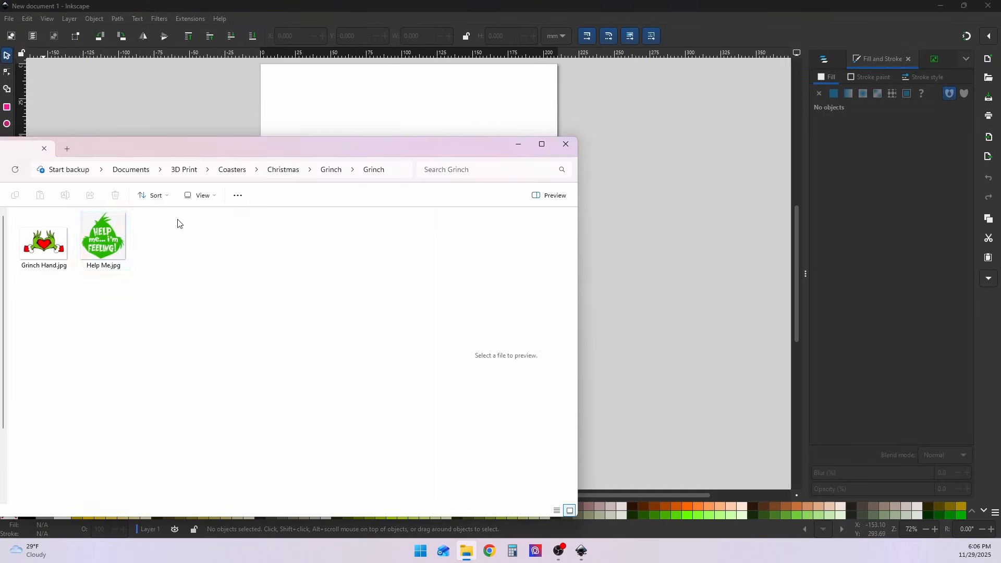
drag(43, 248, 430, 114)
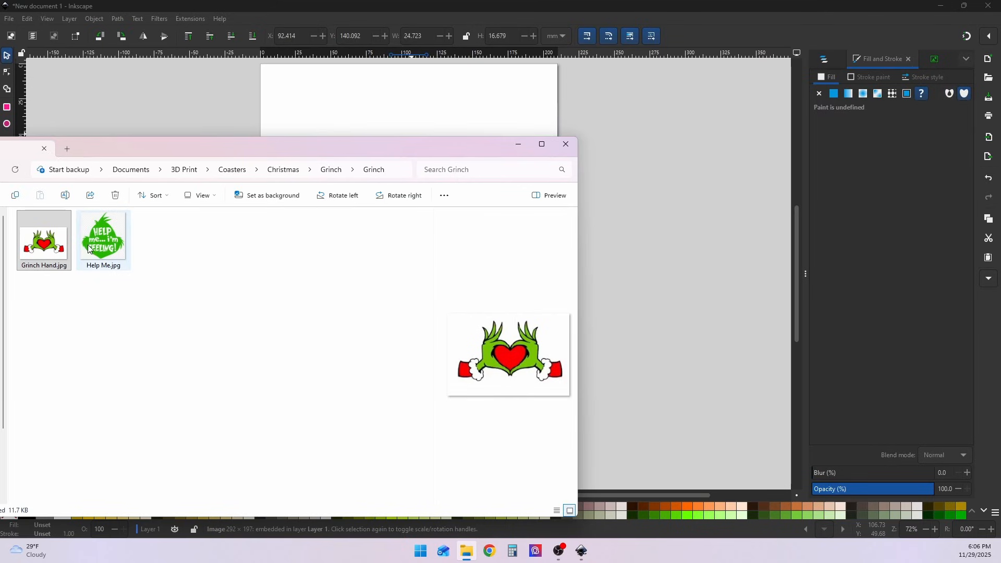
drag(99, 242, 331, 117)
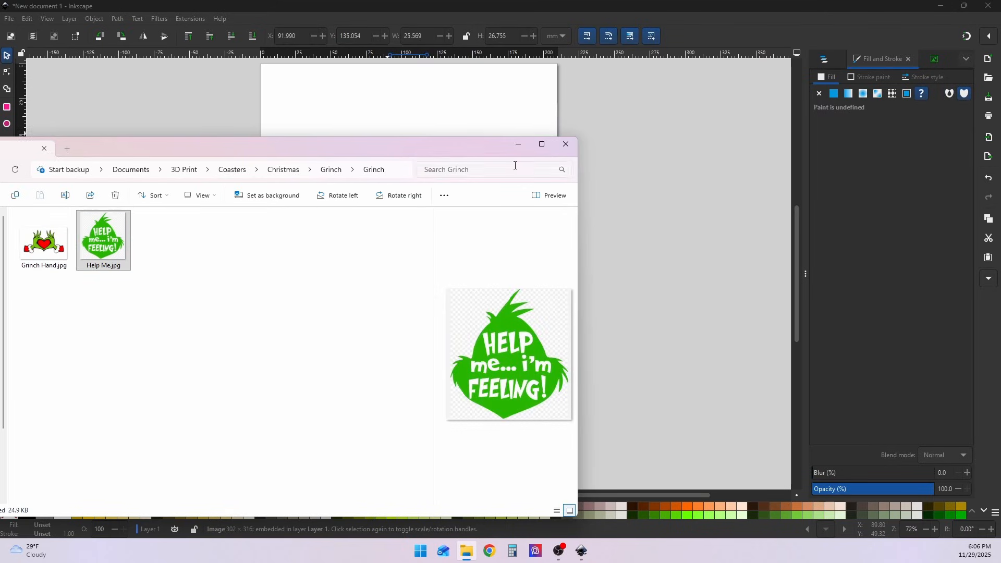
drag(425, 288, 482, 287)
Enlarge the heart-hands image proportionally to about 76 mm wide and the "Help me" image to about 45 mm wide, and level them
click(414, 285)
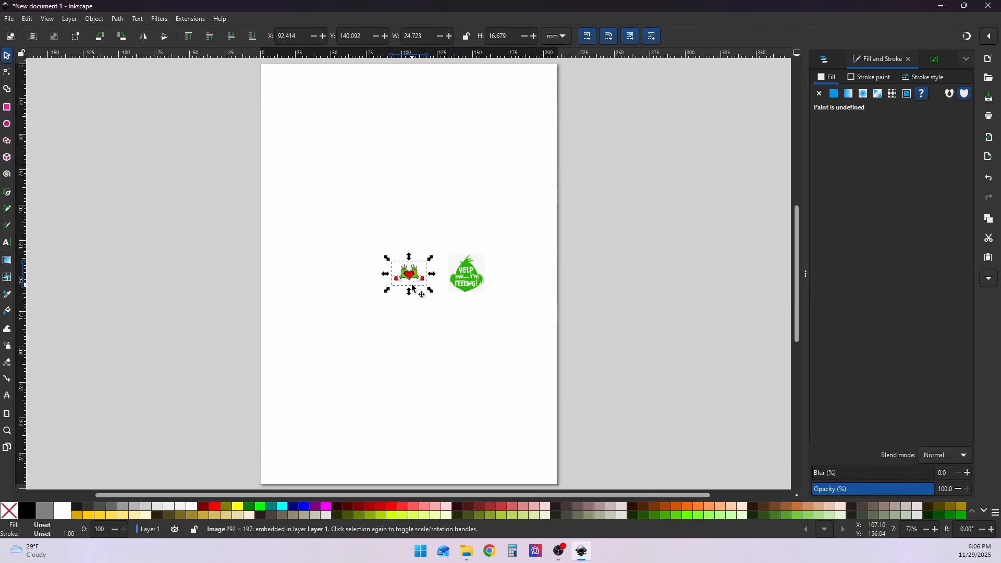
ctrl+drag(387, 258, 318, 207)
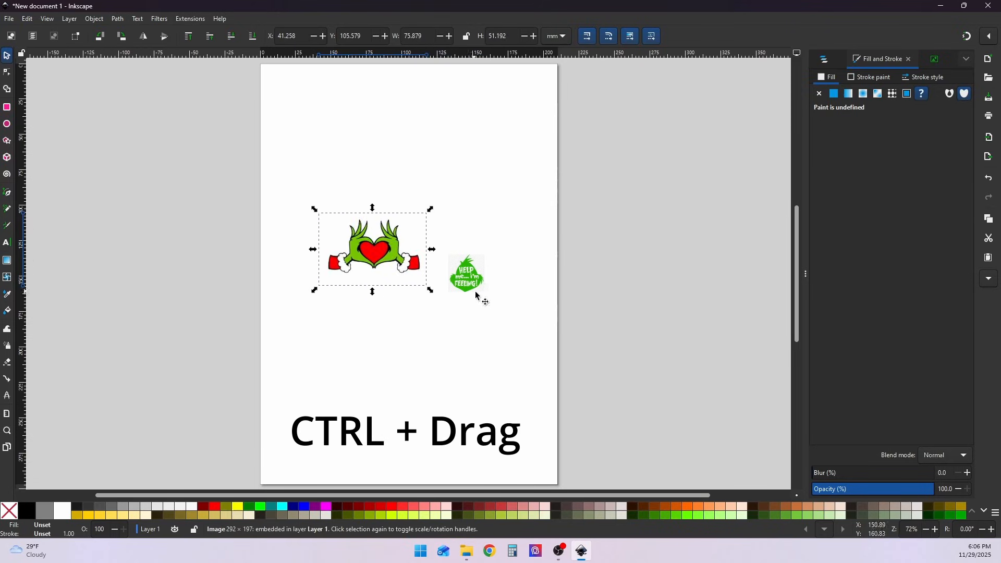
click(476, 284)
ctrl+drag(488, 252, 579, 223)
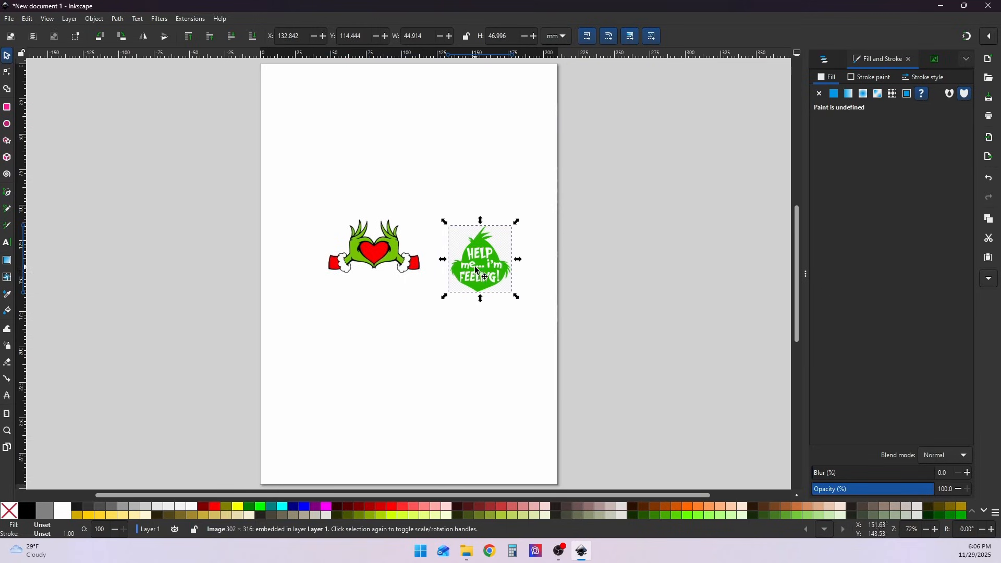
mouse_move(478, 270)
mouse_down()
mouse_move(478, 245)
mouse_move(471, 257)
mouse_up()
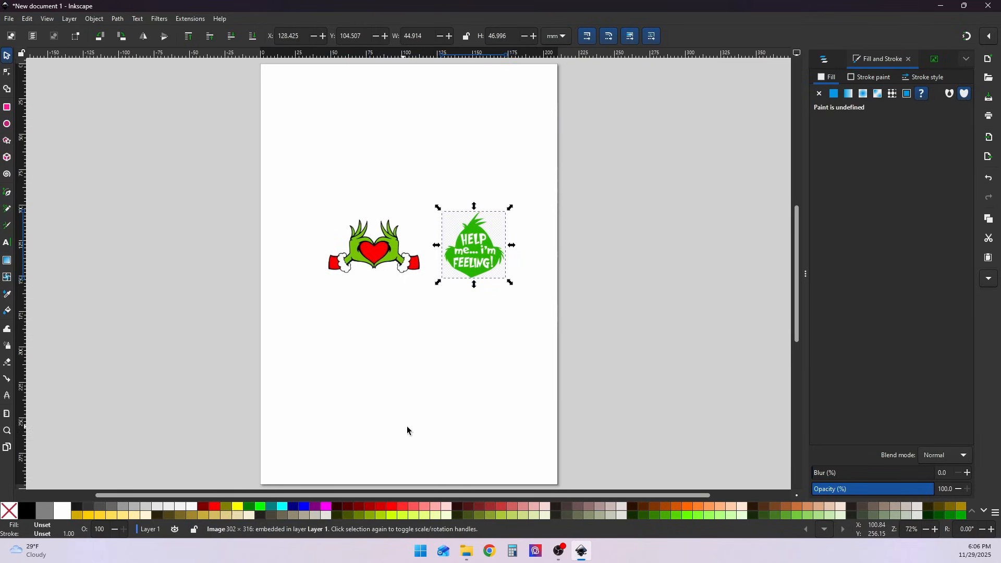
click(426, 389)
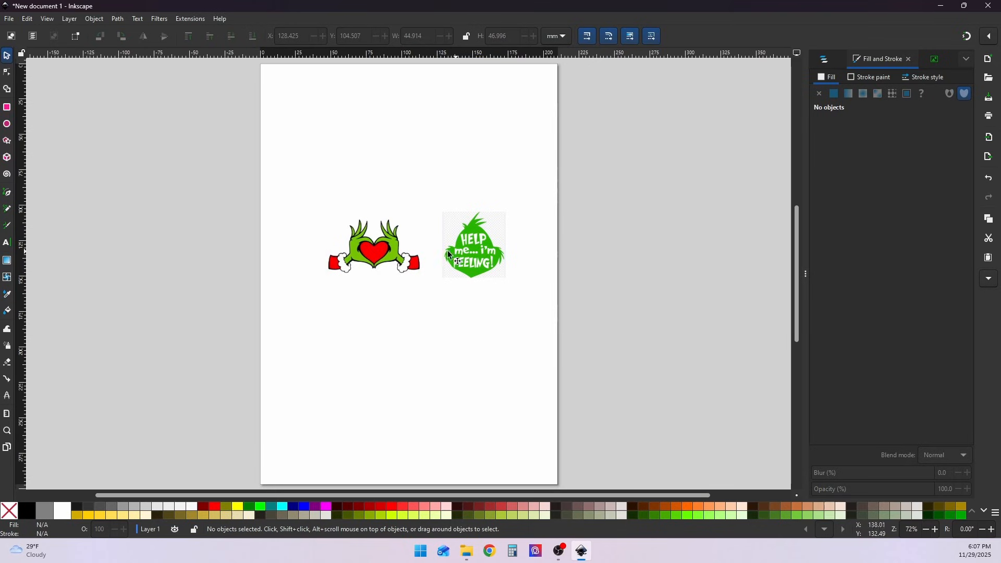
Trace the heart-hands image with Trace Bitmap as a single-scan Brightness cutoff at threshold 0.232
click(352, 238)
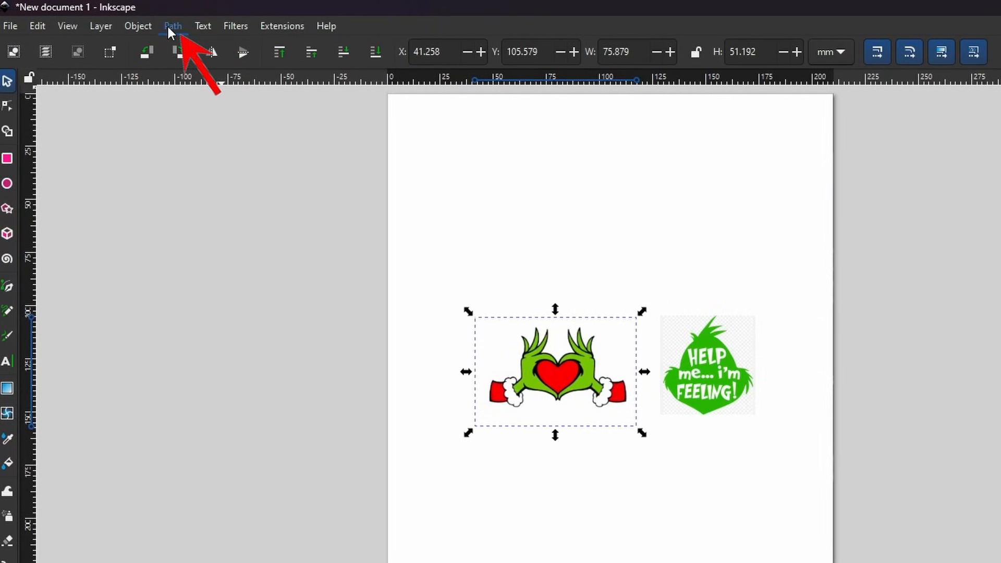
click(168, 25)
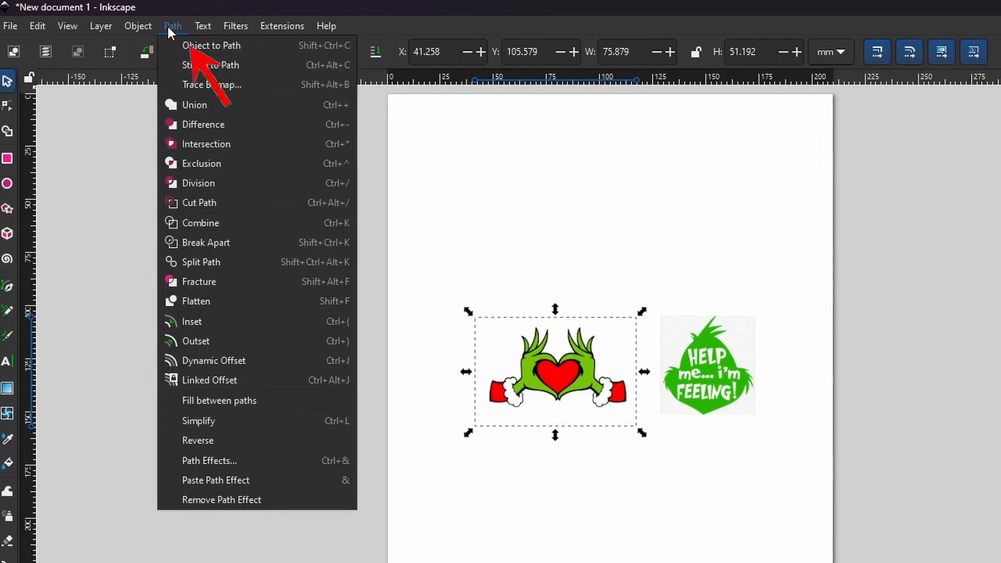
click(213, 86)
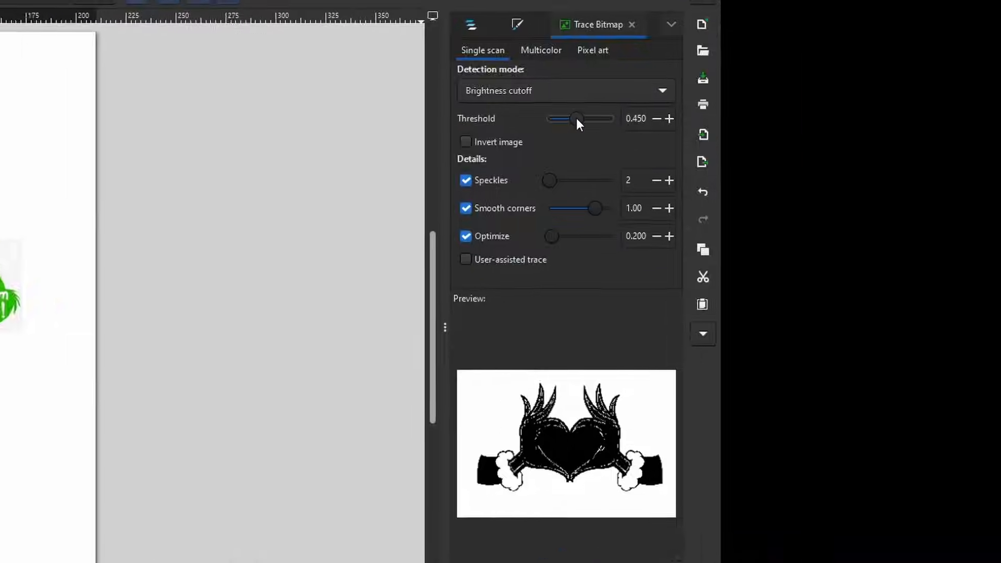
drag(900, 126, 905, 129)
mouse_move(515, 119)
mouse_down()
mouse_move(543, 122)
mouse_move(474, 114)
mouse_move(492, 117)
mouse_up()
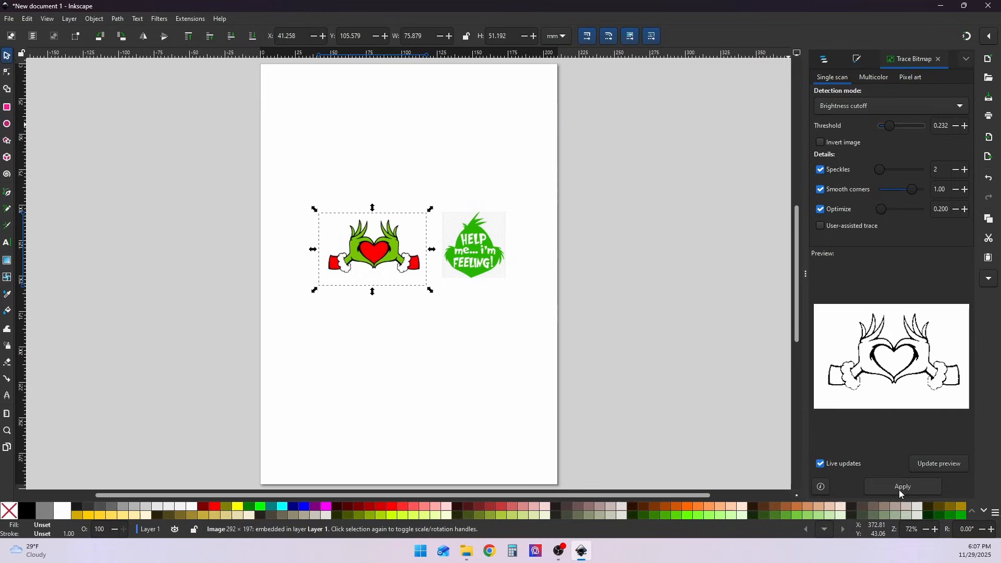
click(899, 489)
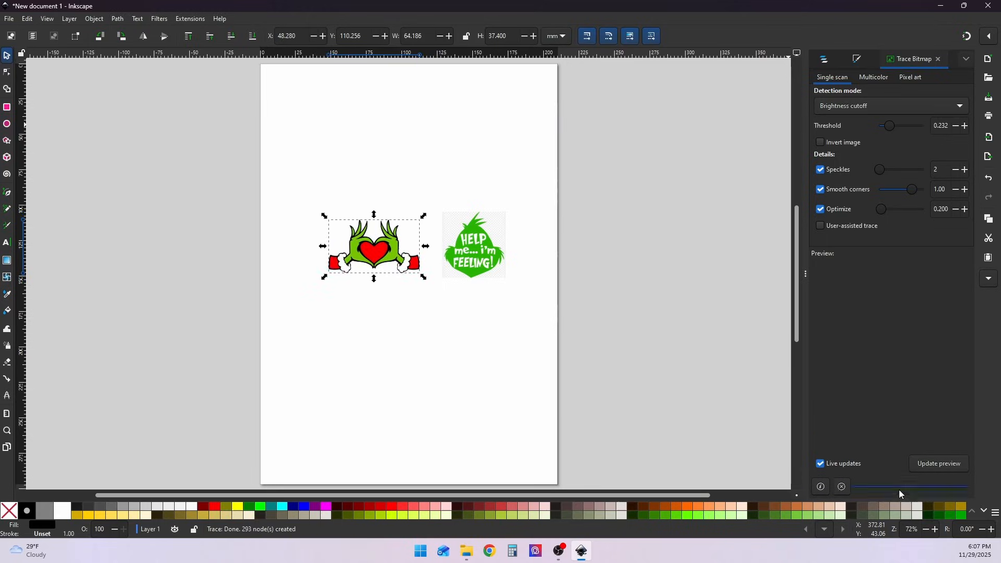
Trace the "Help me... i'm feeling!" image with Brightness cutoff at threshold 0.634 and clear the selection
click(480, 254)
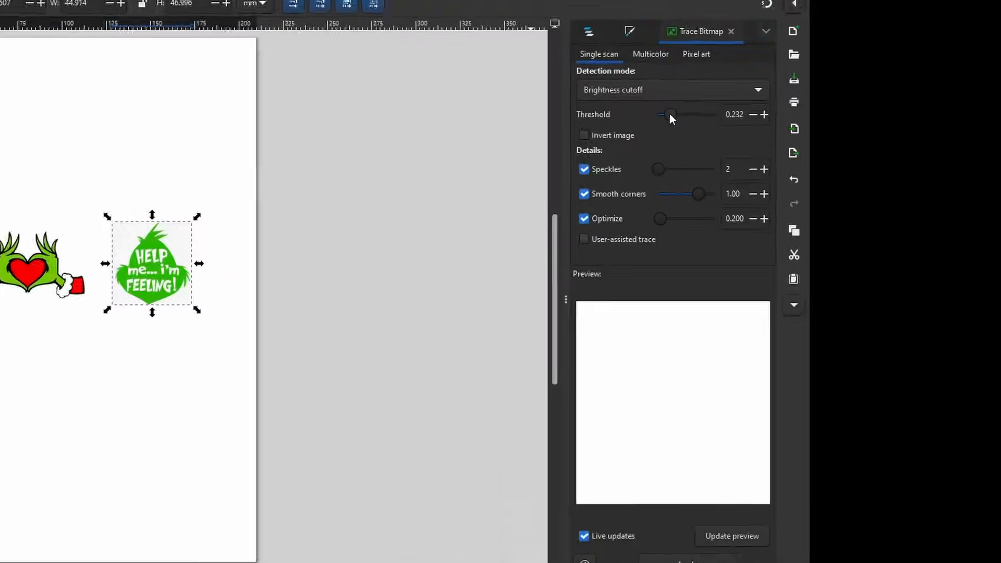
drag(890, 125, 892, 125)
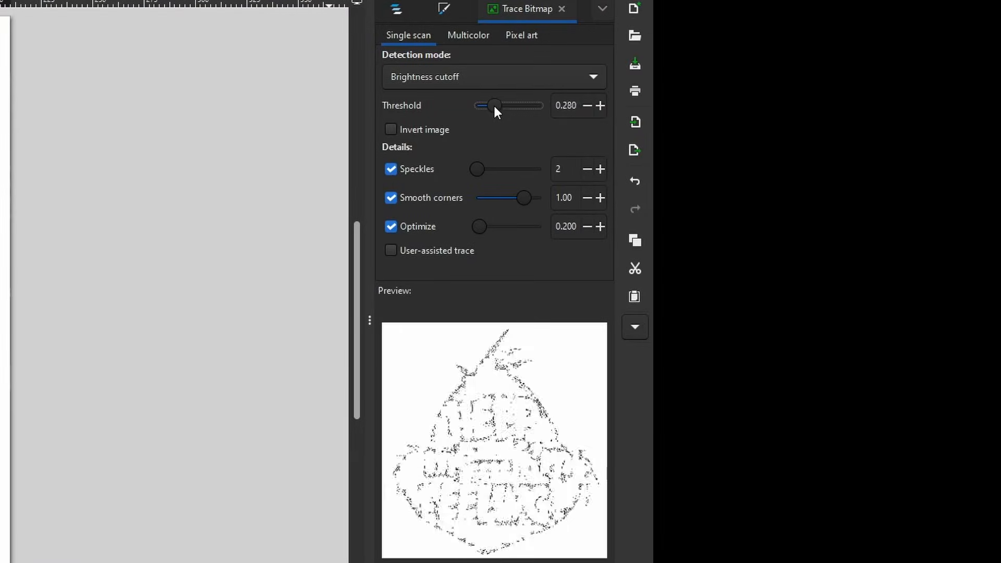
mouse_move(494, 104)
mouse_down()
mouse_move(559, 112)
mouse_move(495, 102)
mouse_move(516, 114)
mouse_up()
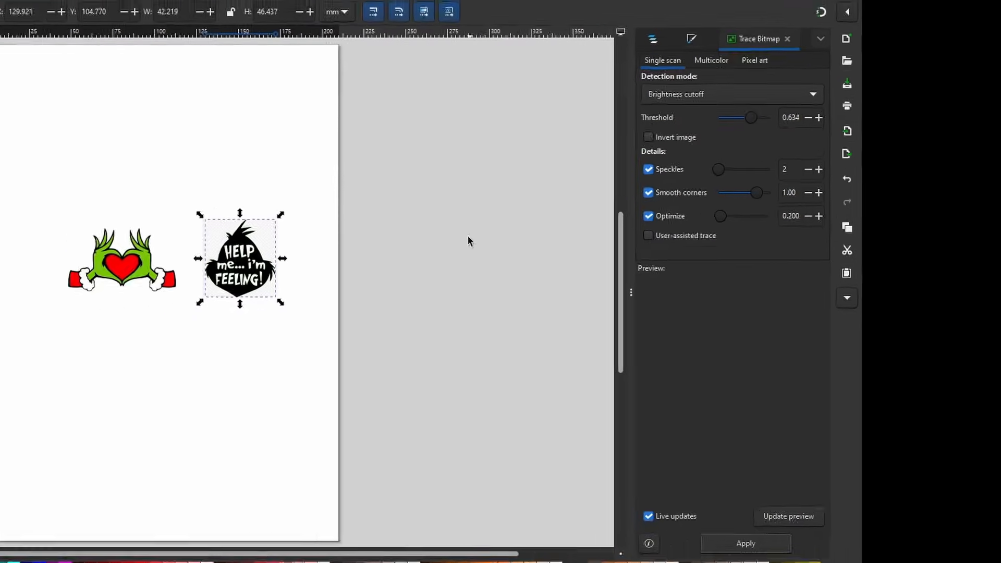
click(166, 253)
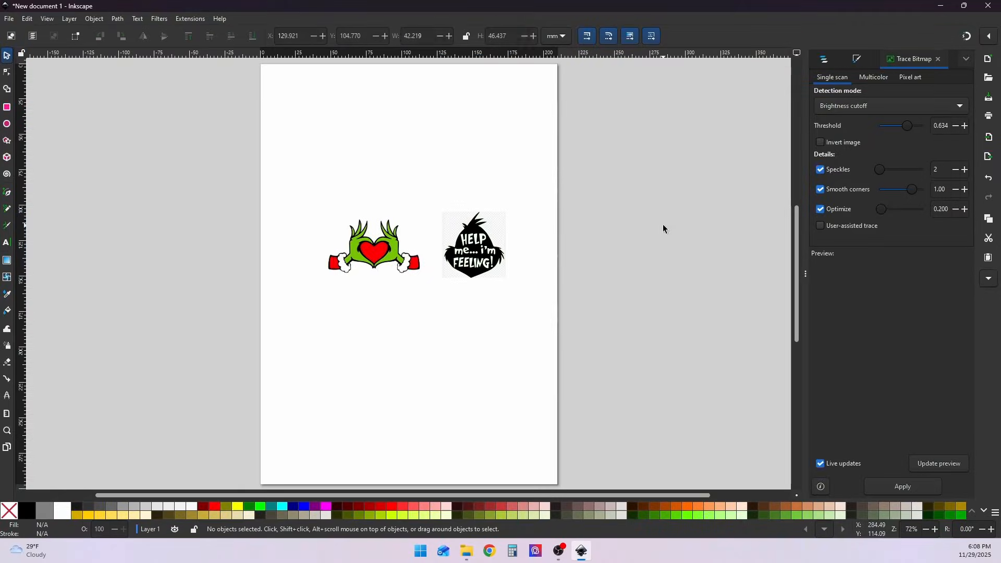
Move the "Help me" and heart-hands traces off their source images to the empty area below them
drag(464, 237, 480, 354)
click(364, 238)
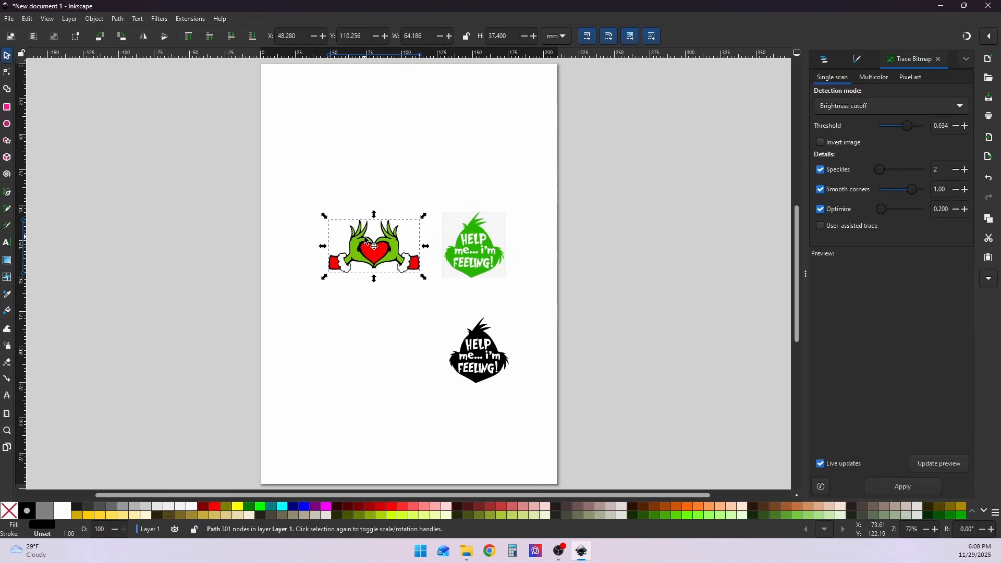
drag(373, 246, 381, 363)
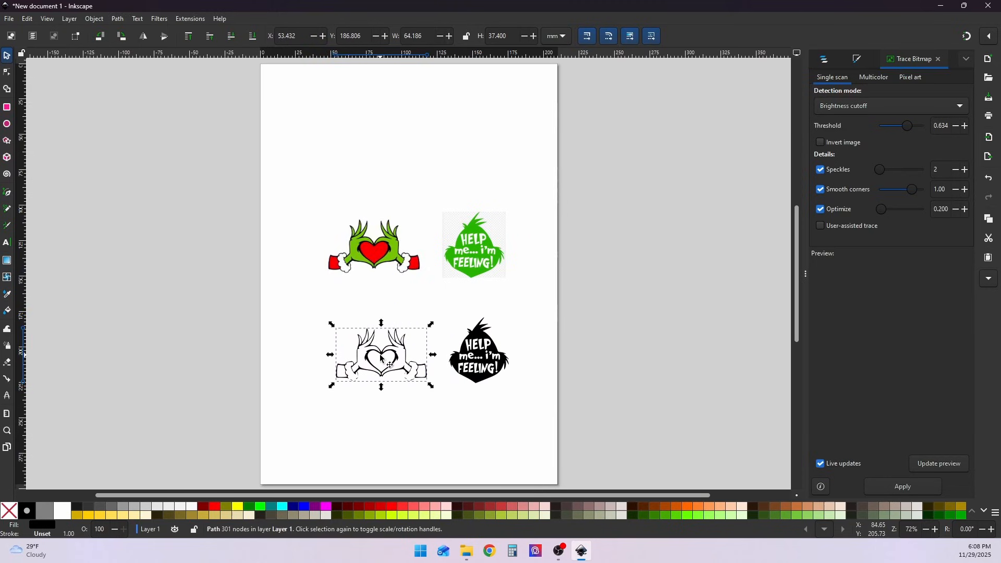
Delete the two original colour images and keep only their black traces
click(379, 250)
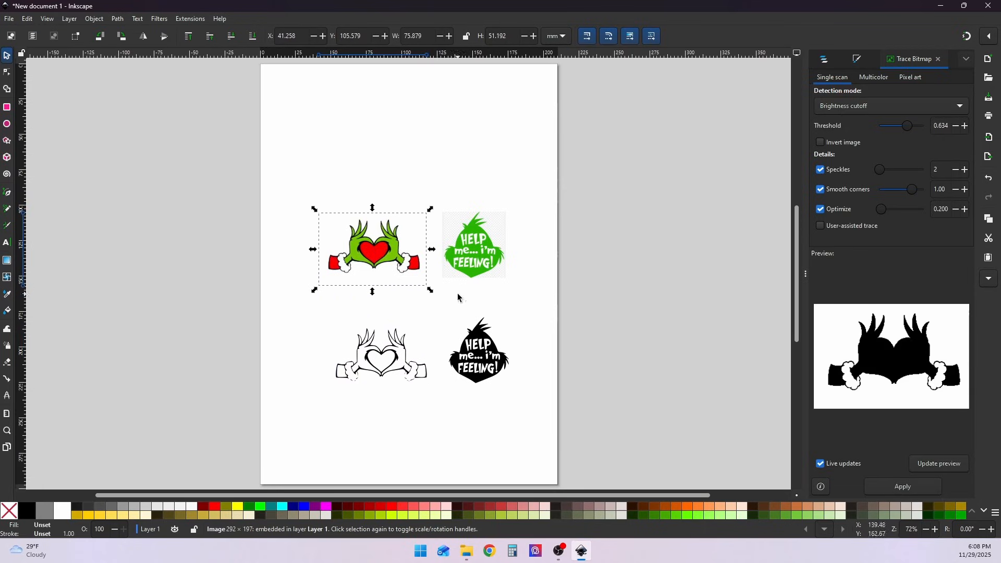
key(Delete)
click(494, 231)
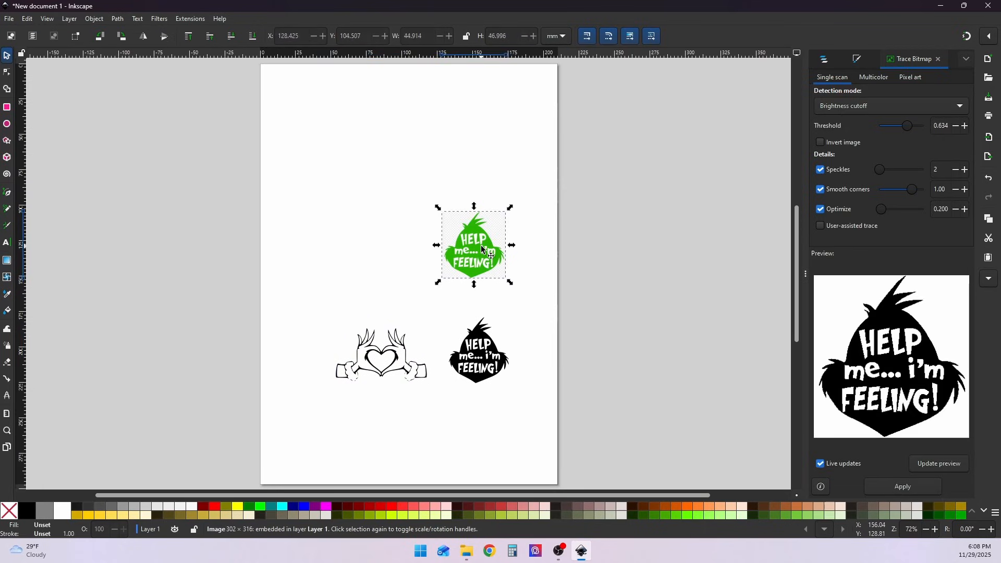
key(Delete)
Move the heart-hands and "Help me" traces up to the middle of the page, side by side
click(408, 364)
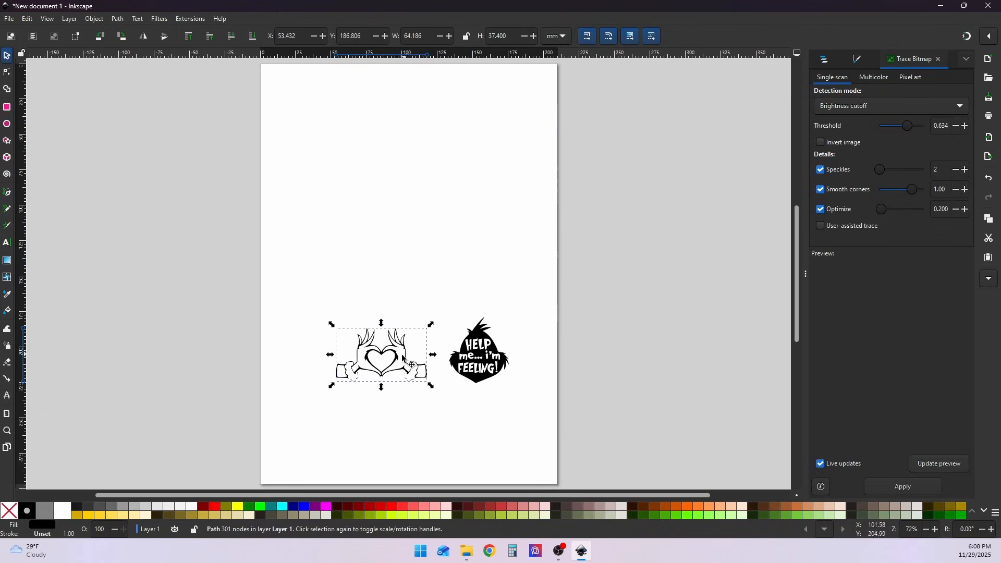
drag(408, 364, 387, 283)
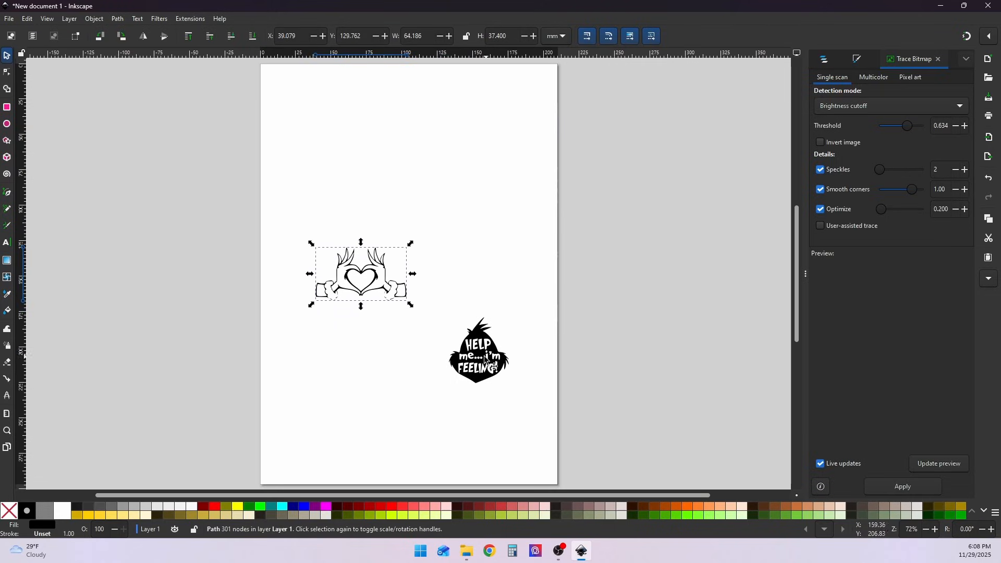
click(486, 359)
drag(486, 359, 470, 293)
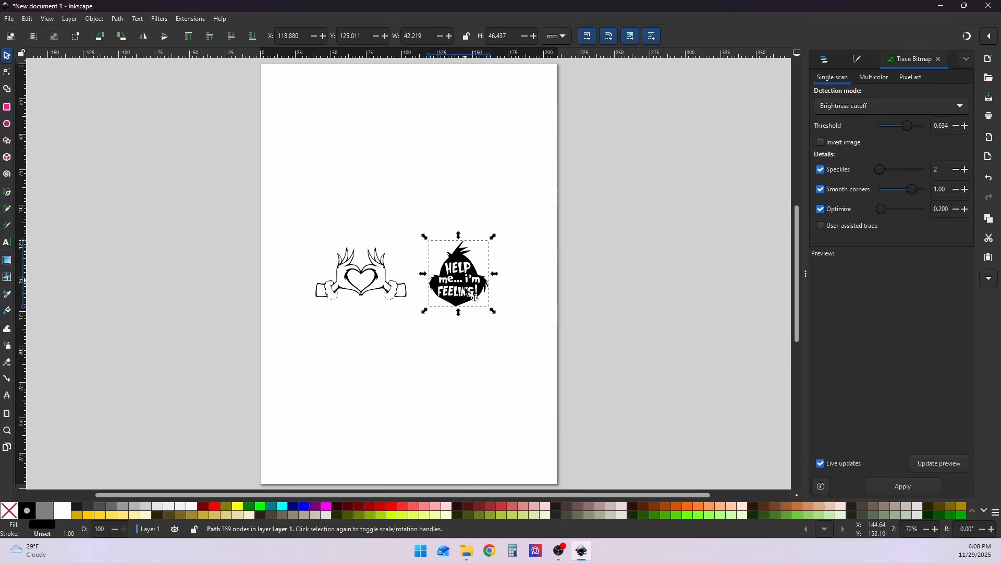
click(395, 342)
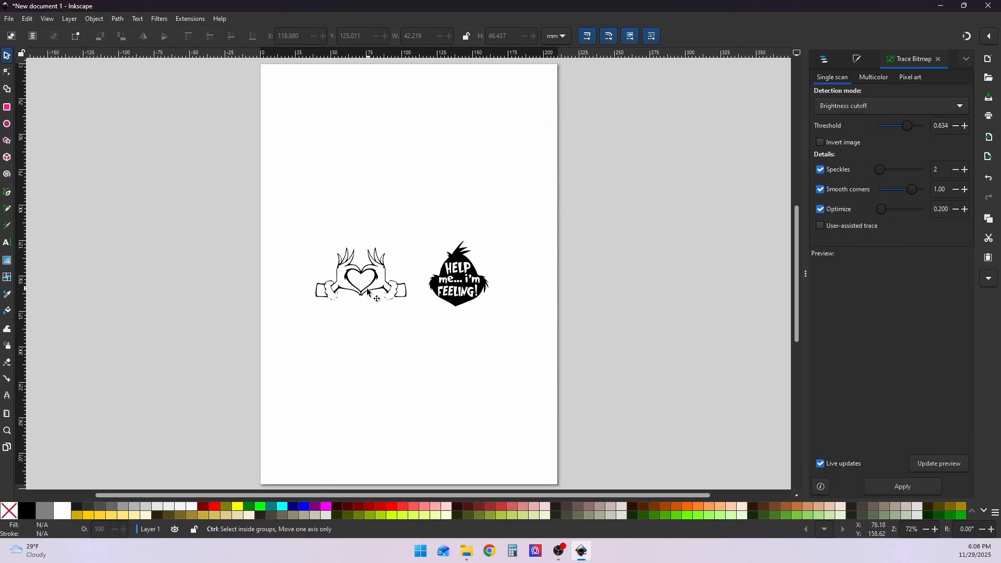
Inspect the outlines of the heart-hands trace up close, particularly the fur cuffs, and delete the trace
ctrl+scroll(368, 292, up, 5)
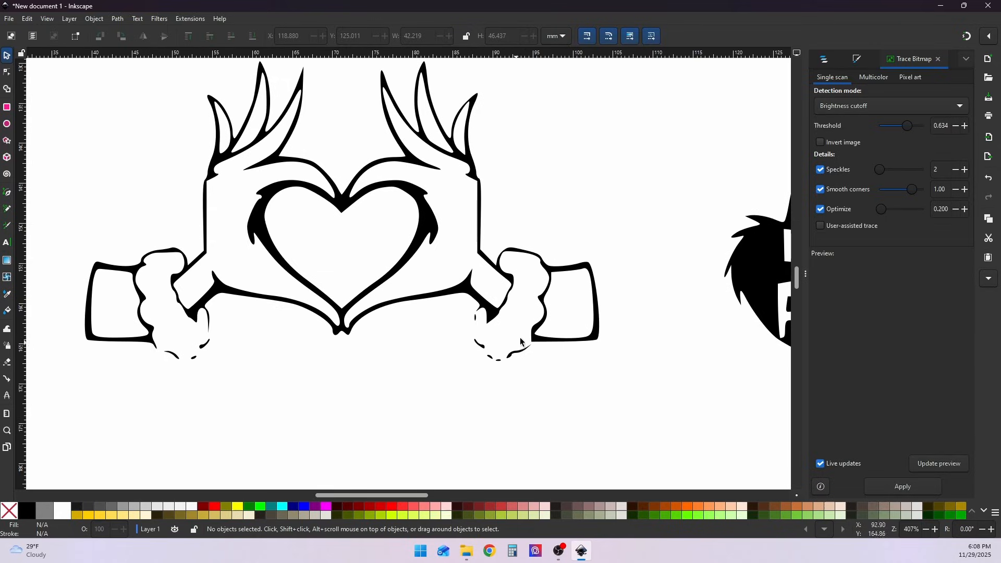
ctrl+scroll(550, 320, down, 4)
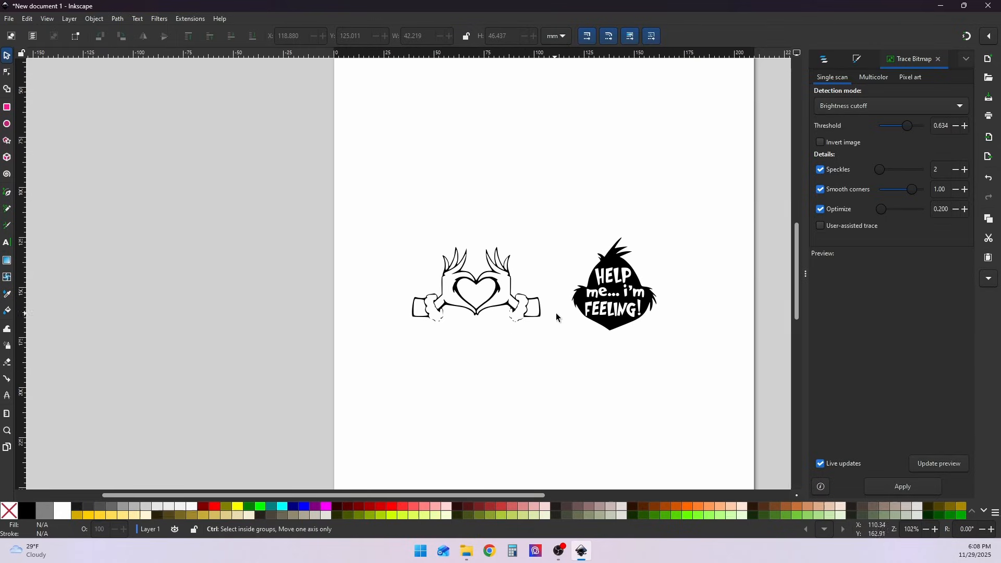
click(515, 317)
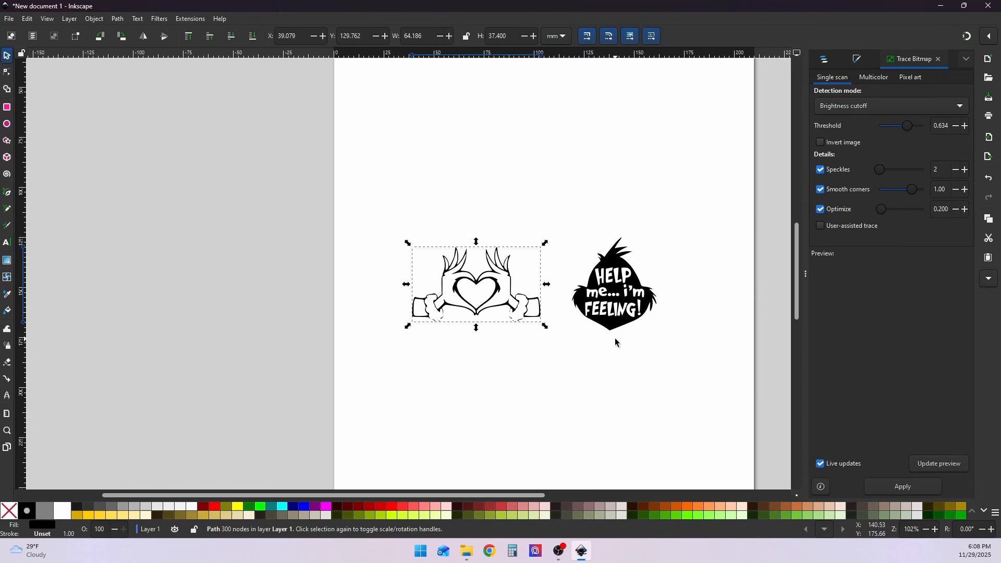
key(Delete)
Embed Grinch Hand.jpg in the document again, enlarge it to about 93 mm wide and place it beside the "Help me" trace
key(alt+Tab)
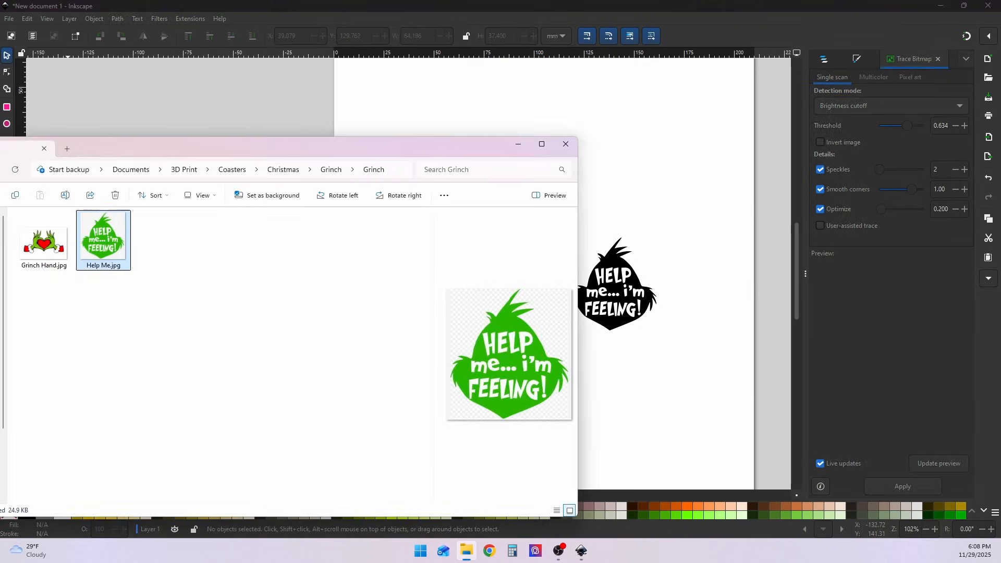
mouse_move(44, 240)
mouse_down()
mouse_move(686, 213)
mouse_move(663, 201)
mouse_up()
click(661, 205)
click(409, 274)
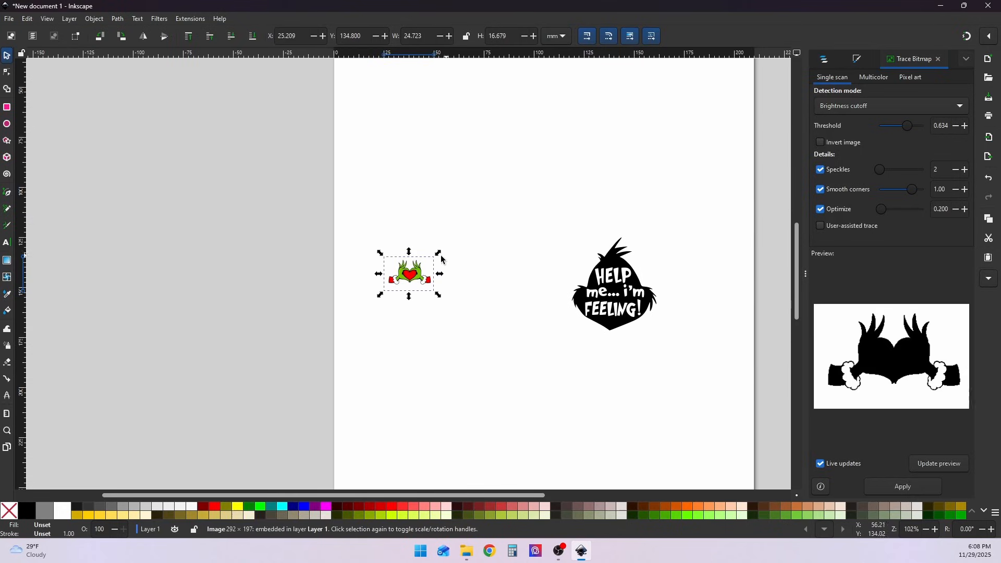
drag(438, 255, 579, 165)
drag(518, 264, 520, 330)
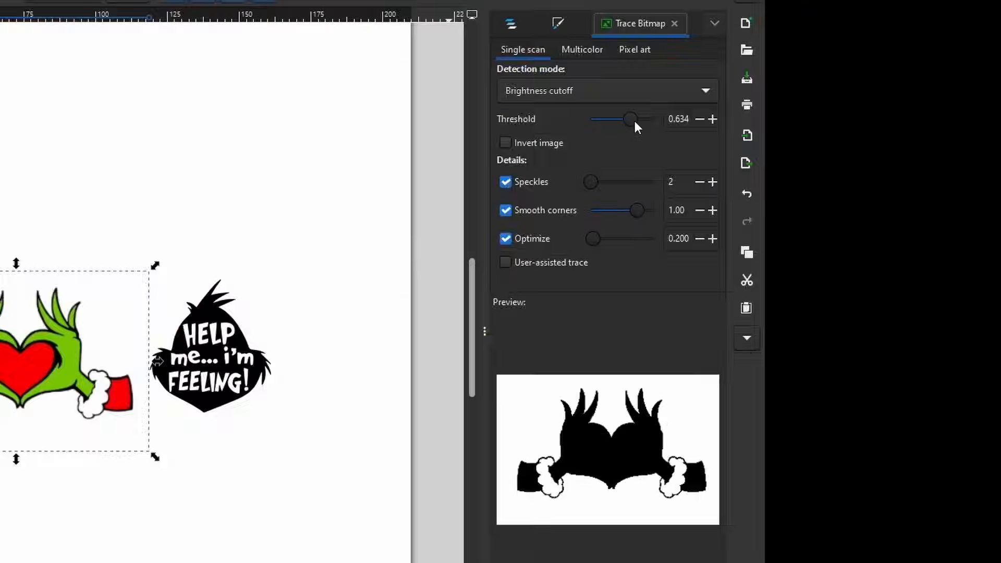
Trace the embedded heart-hands image with a brightness cutoff threshold of 0.280 and move the colour image below its trace
drag(913, 127, 896, 127)
mouse_move(504, 118)
mouse_down()
mouse_move(507, 130)
mouse_move(489, 122)
mouse_move(499, 132)
mouse_up()
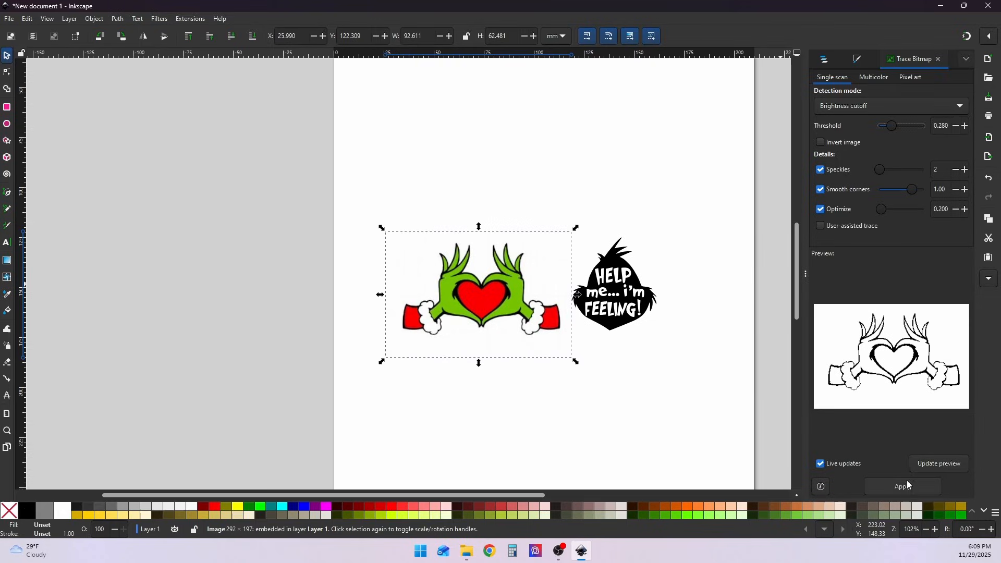
click(903, 486)
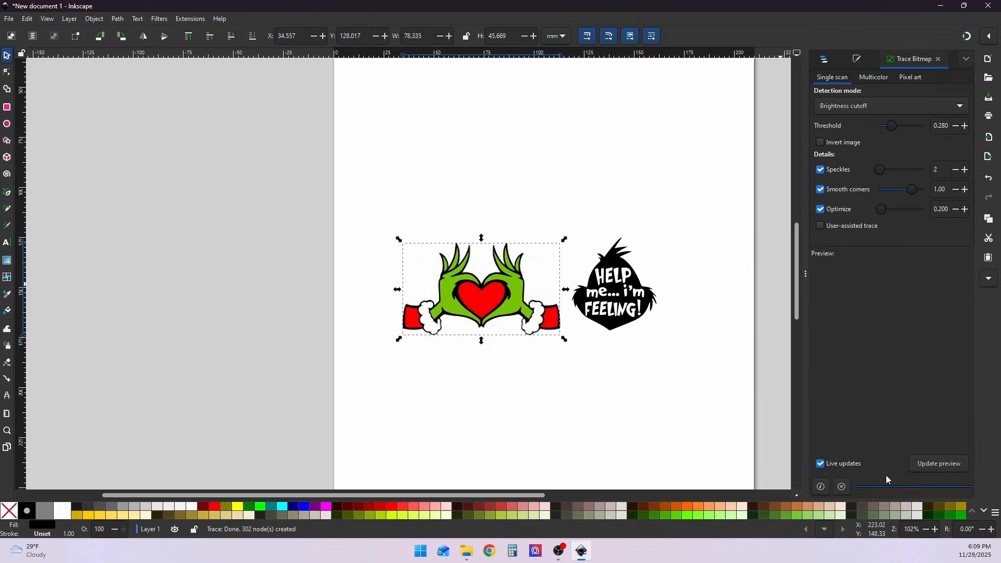
drag(479, 249, 480, 375)
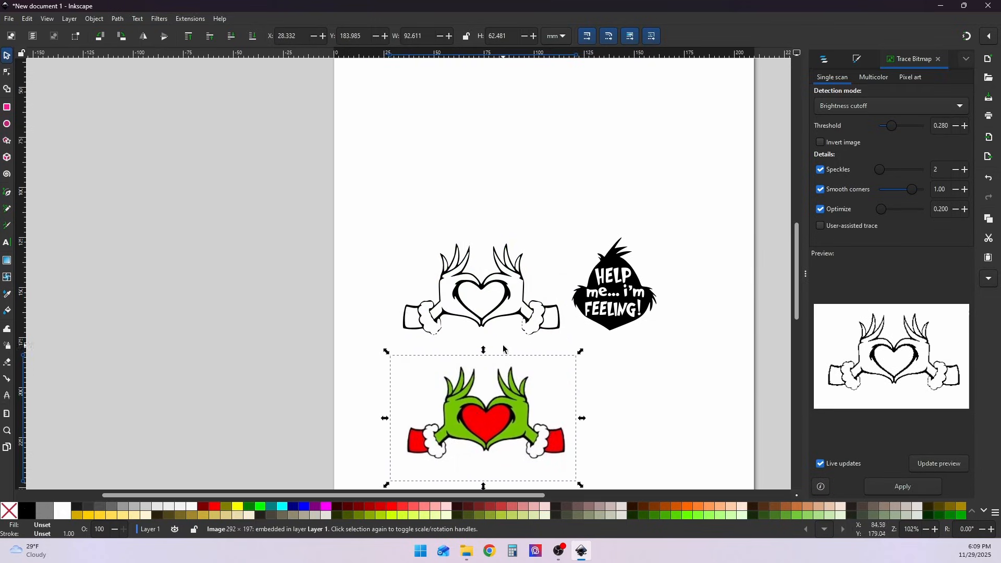
Check the fur cuff outlines of the heart-hands trace up close, and delete both the colour image and the trace
ctrl+scroll(519, 334, up, 6)
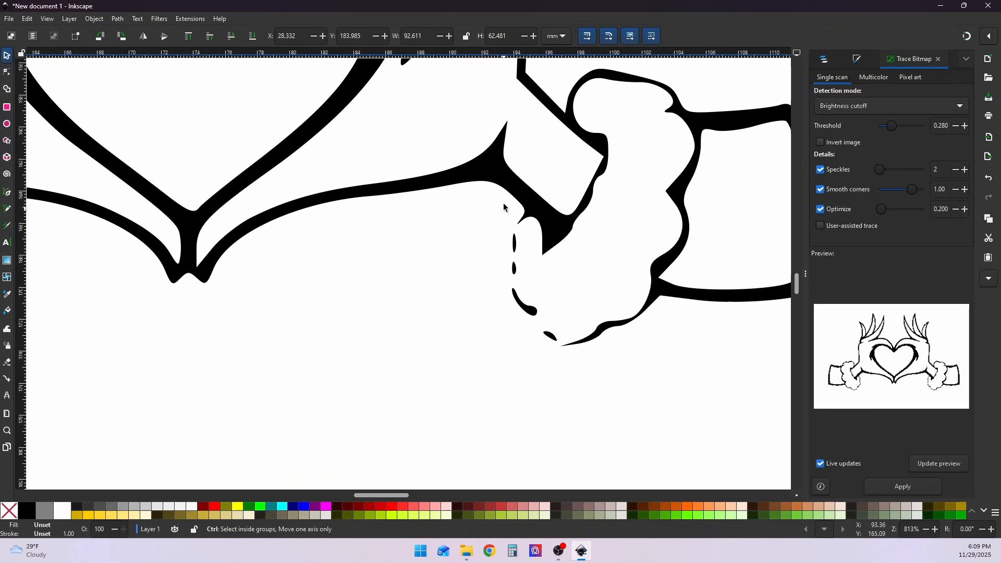
ctrl+scroll(550, 263, down, 5)
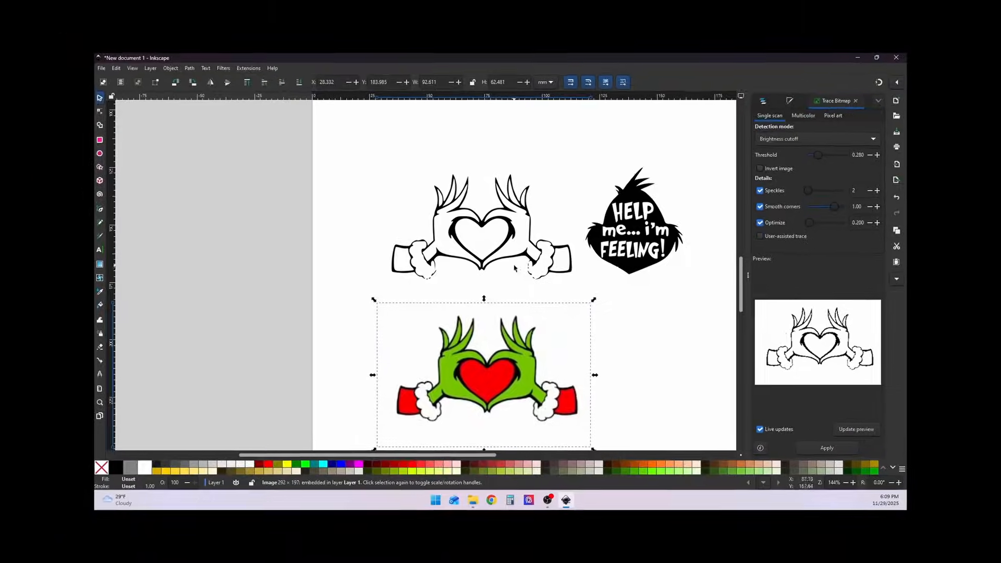
click(516, 310)
key(Delete)
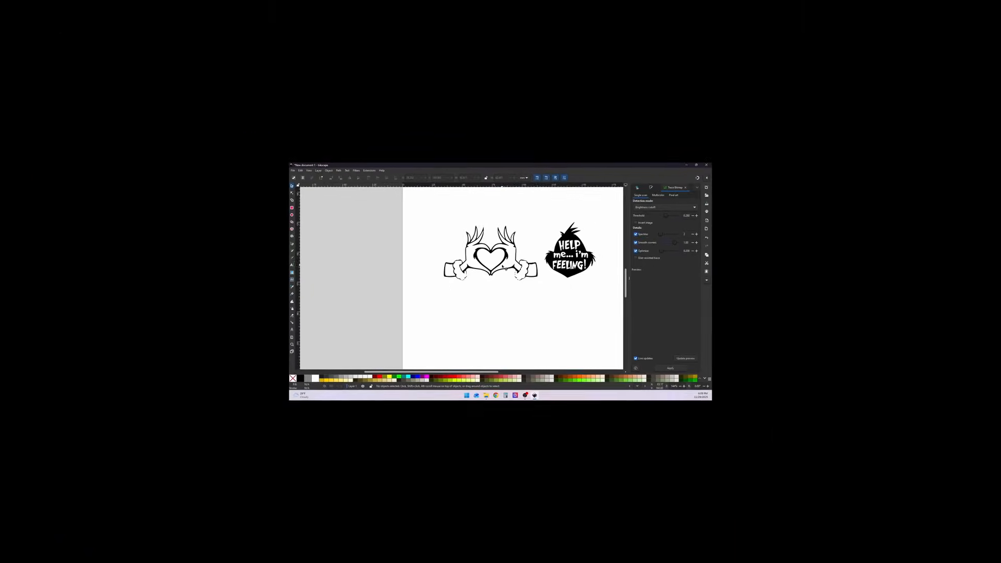
key(Delete)
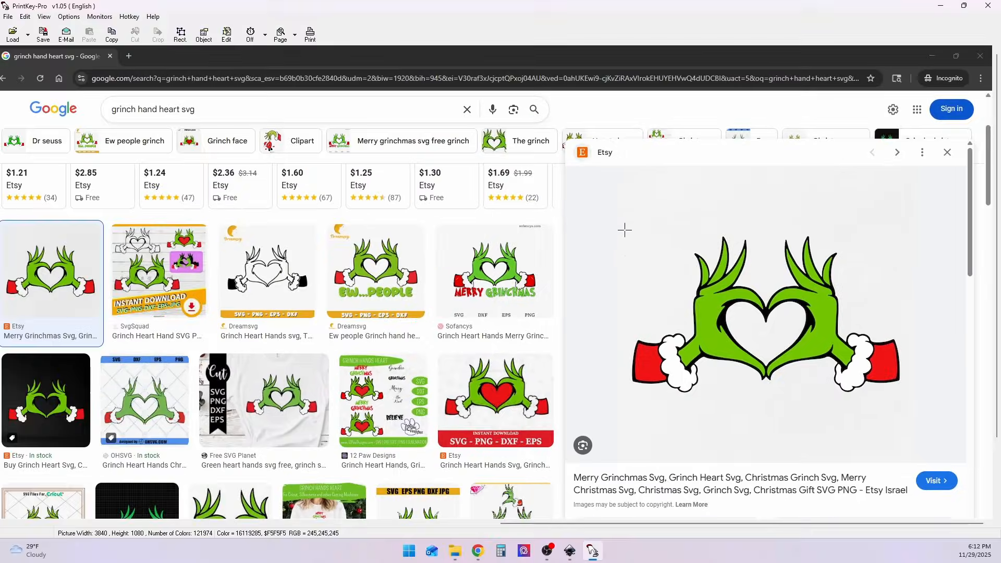
Crop the PrintKey-Pro capture to the large heart-hands picture and save it as Grinch Hand 2.jpg in the Grinch folder
drag(626, 228, 921, 417)
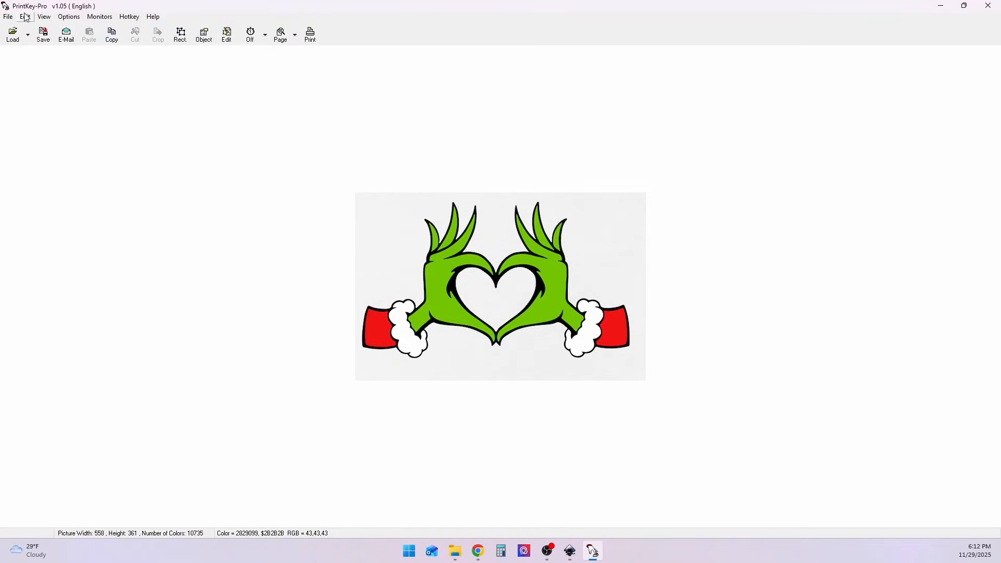
click(44, 35)
click(233, 166)
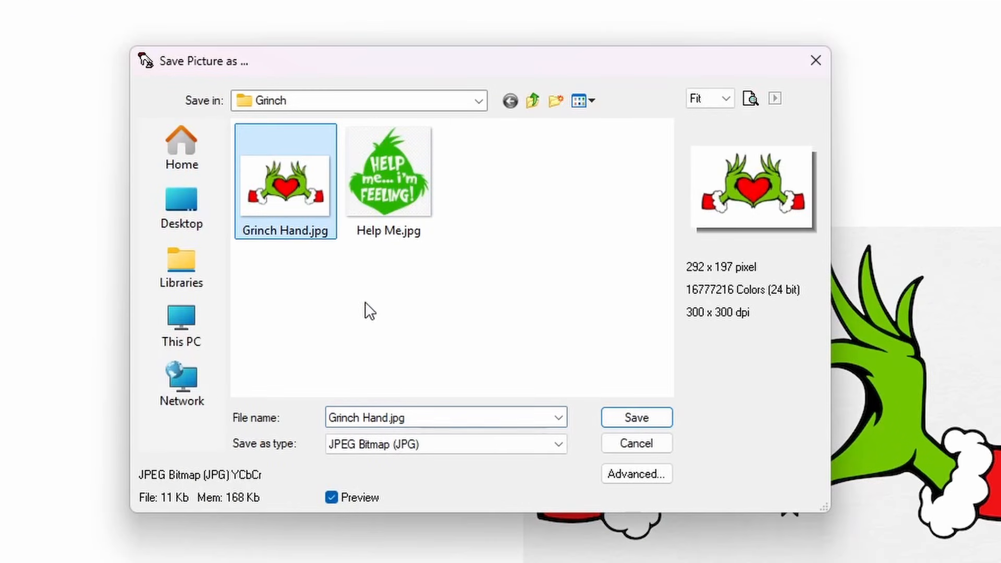
click(396, 417)
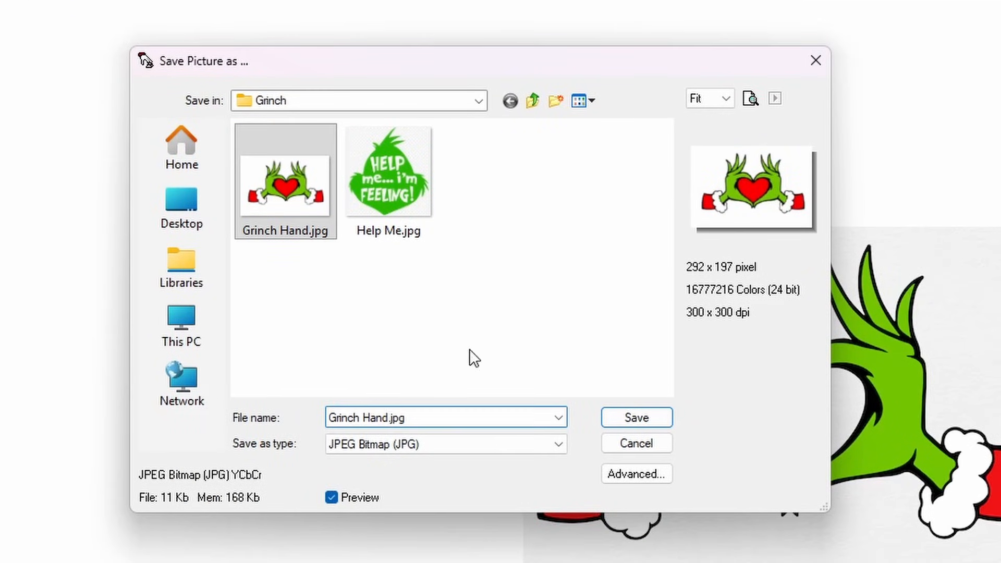
text(2)
click(637, 418)
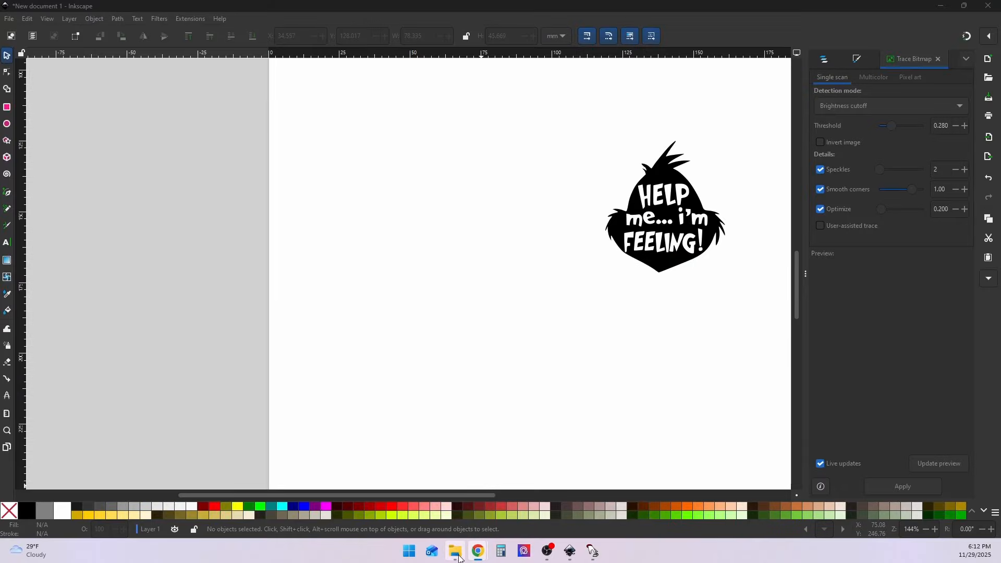
Embed Grinch Hand 2.jpg in the Inkscape document beside the "Help me" trace and enlarge it to about 104 mm wide
click(455, 552)
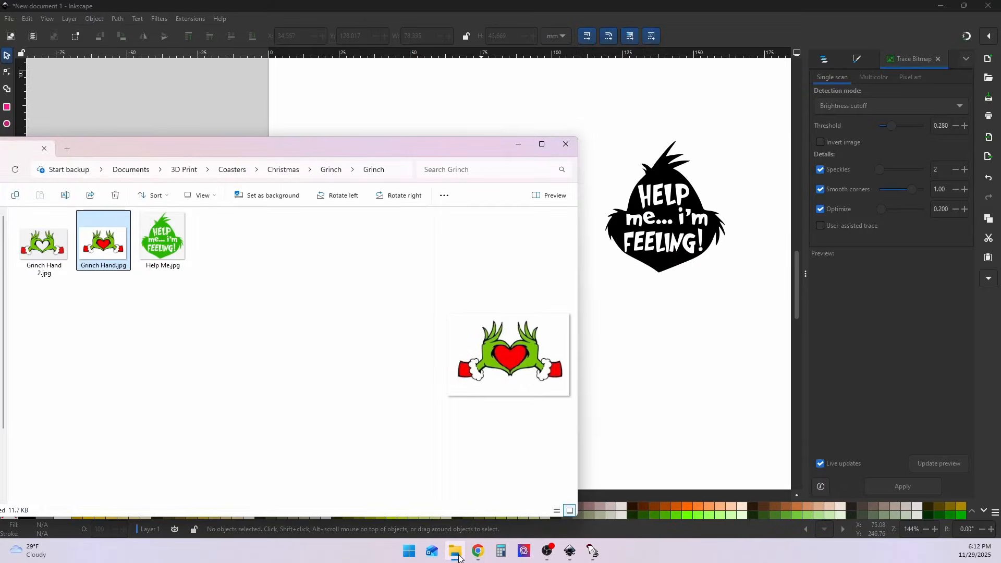
mouse_move(44, 242)
mouse_down()
mouse_move(39, 251)
mouse_move(616, 345)
mouse_up()
drag(422, 276, 462, 210)
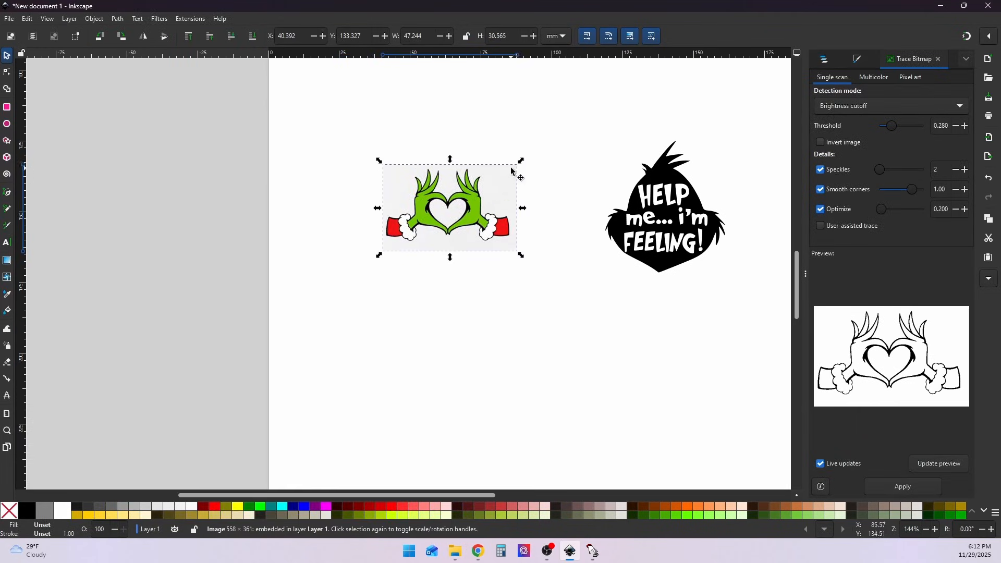
ctrl+drag(521, 161, 682, 57)
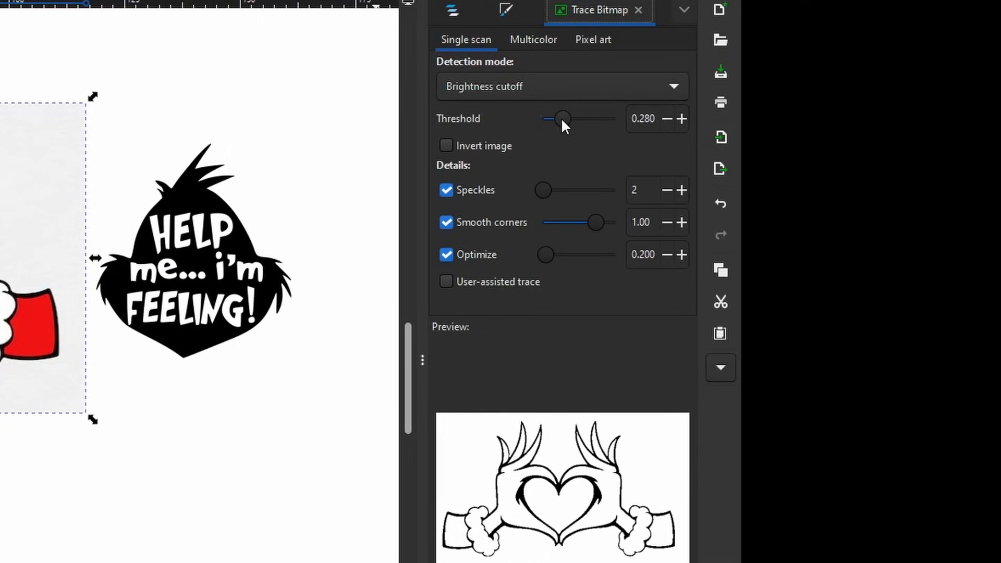
Trace the new heart-hands image with a brightness cutoff threshold of 0.312 and move the trace below the colour image
mouse_move(563, 120)
mouse_down()
mouse_move(590, 127)
mouse_move(564, 126)
mouse_up()
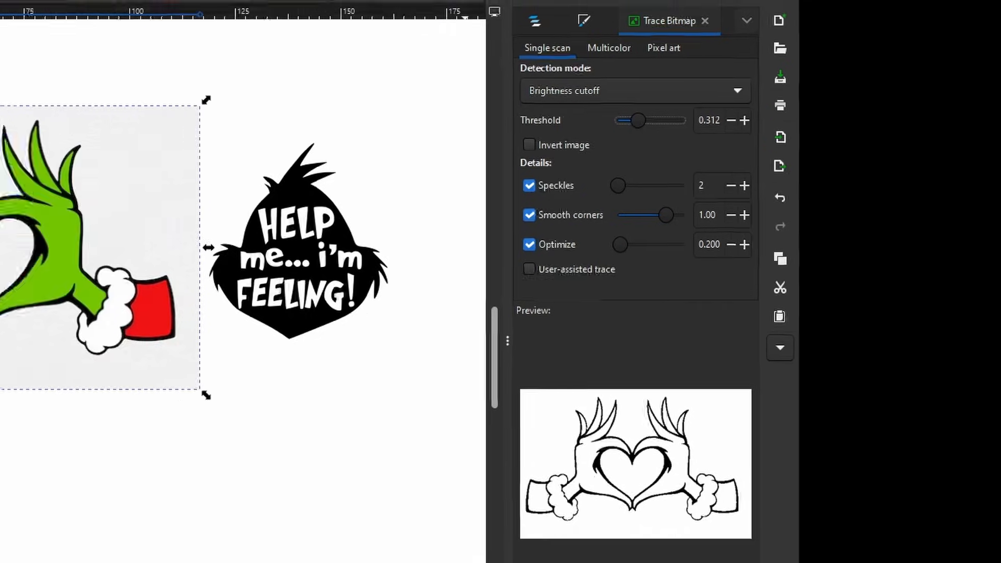
click(899, 487)
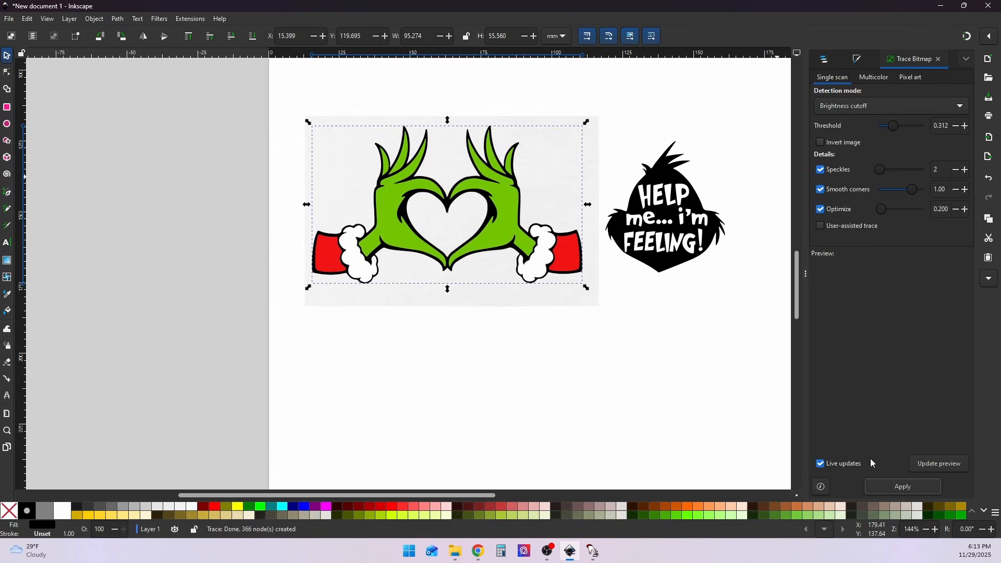
mouse_move(478, 199)
mouse_down()
mouse_move(467, 329)
mouse_move(499, 370)
mouse_up()
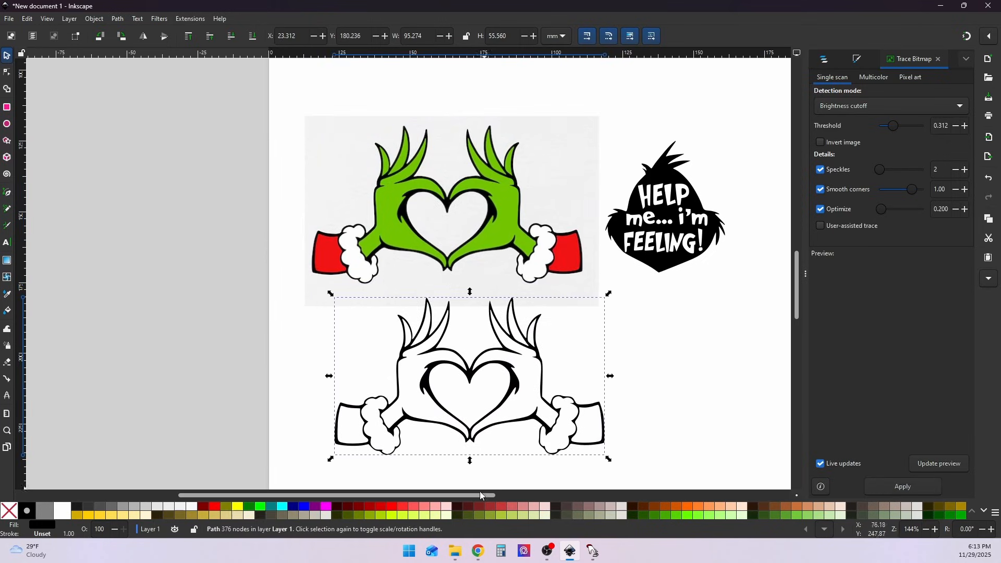
Delete the colour heart-hands image and move its black trace up beside the "Help me" trace
ctrl+scroll(514, 370, up, 5)
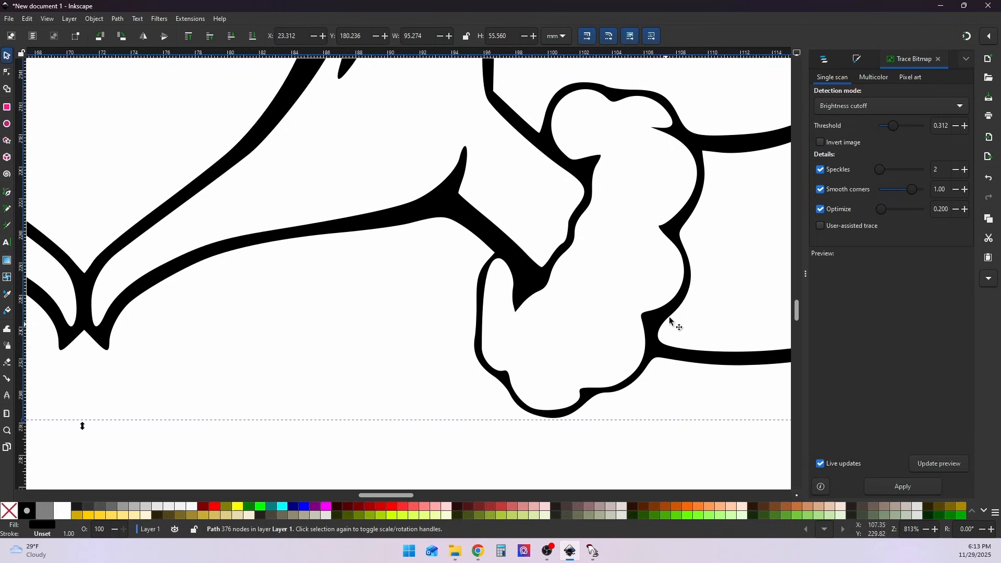
ctrl+scroll(501, 276, down, 6)
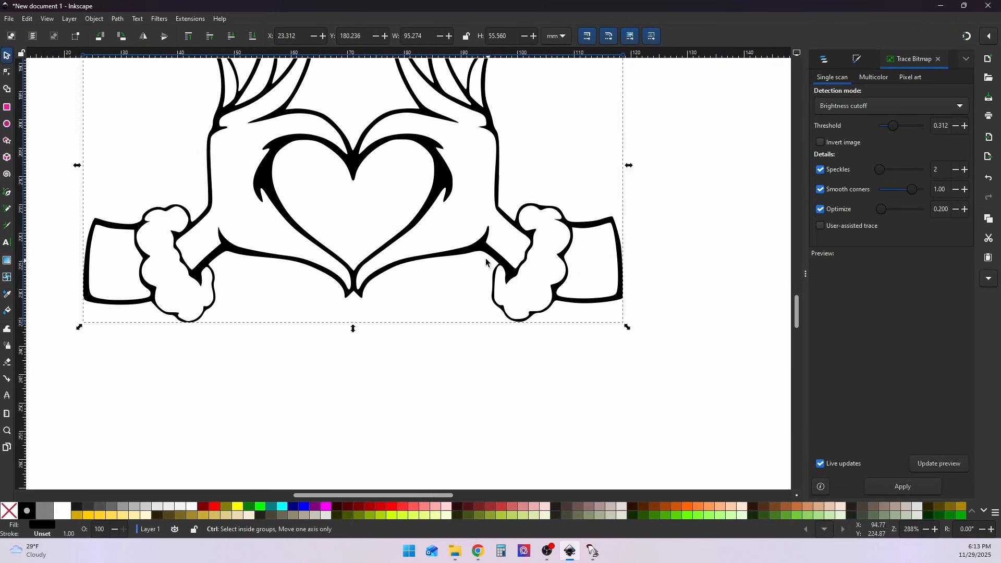
ctrl+scroll(300, 268, up, 3)
ctrl+scroll(300, 268, up, 3)
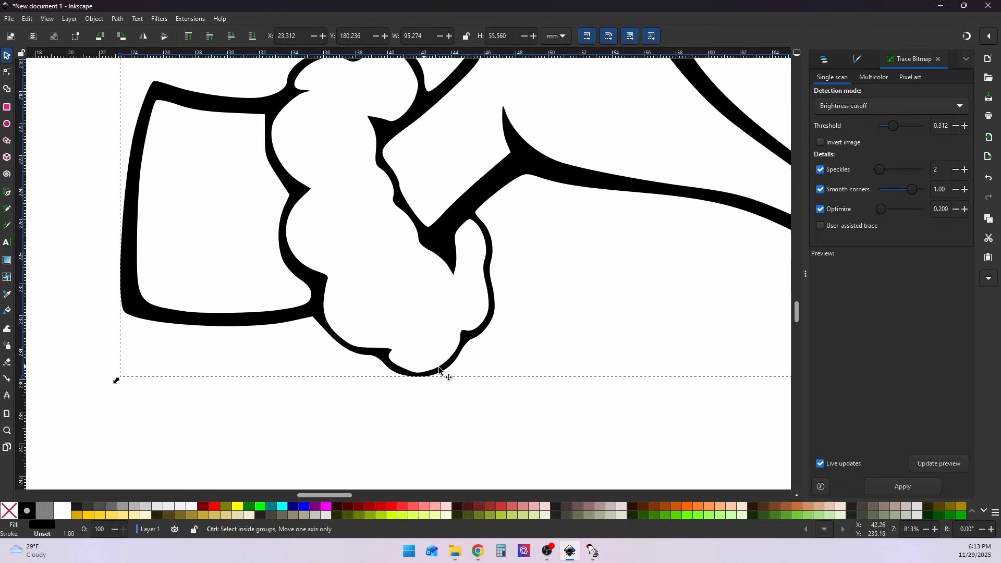
ctrl+scroll(451, 240, down, 5)
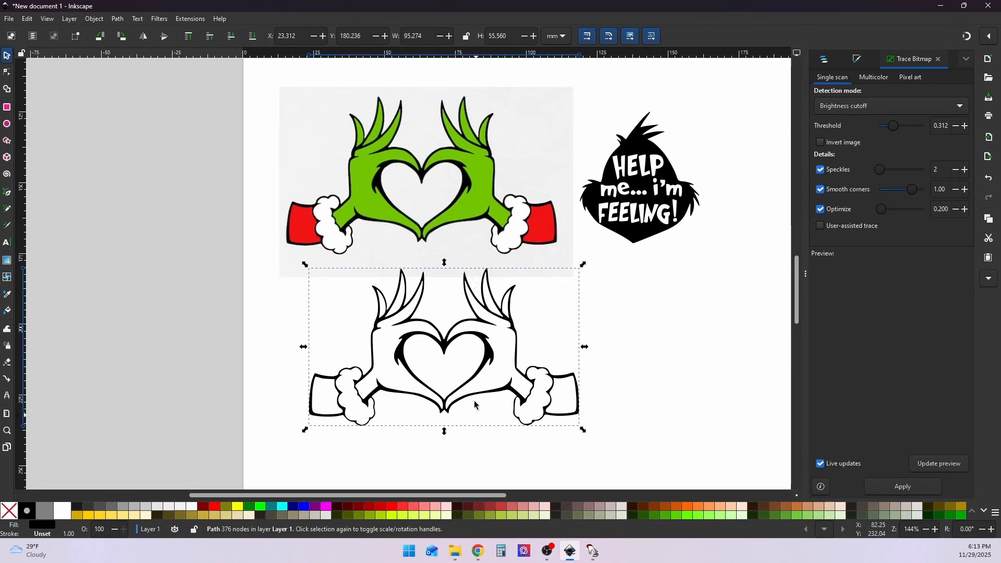
click(458, 135)
key(Delete)
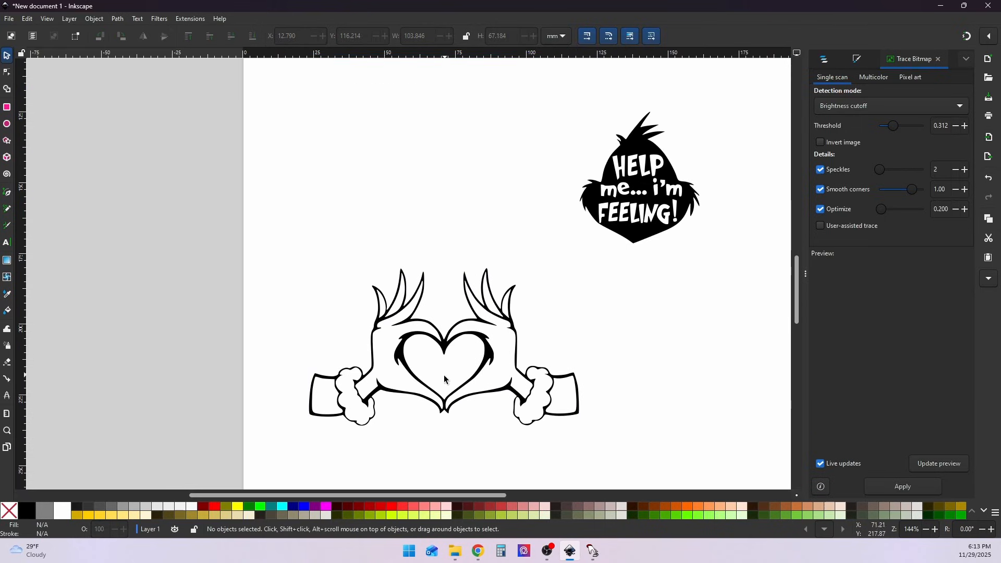
click(485, 370)
drag(485, 370, 467, 190)
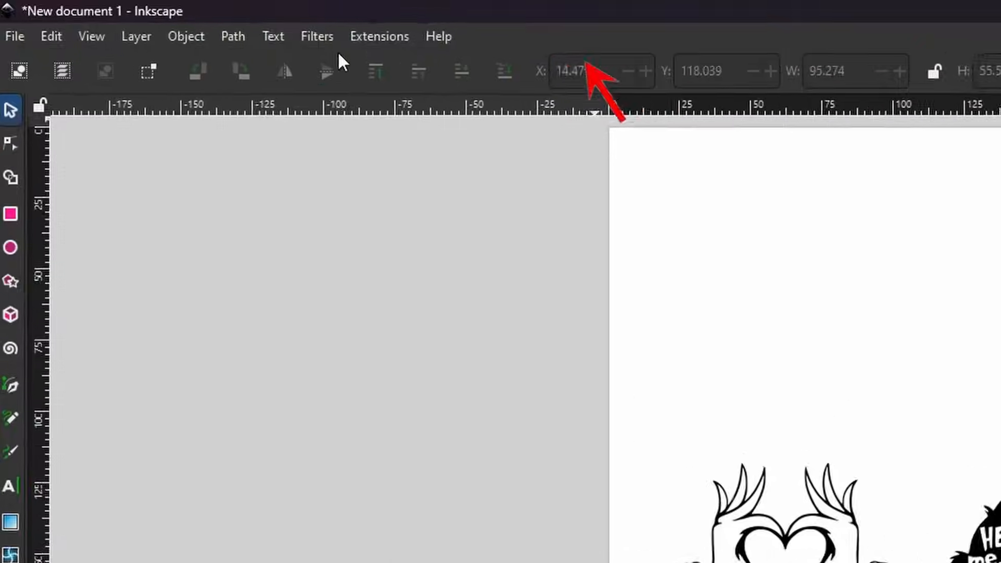
Give the heart-hands trace a flat black stroke and remove its fill
click(186, 36)
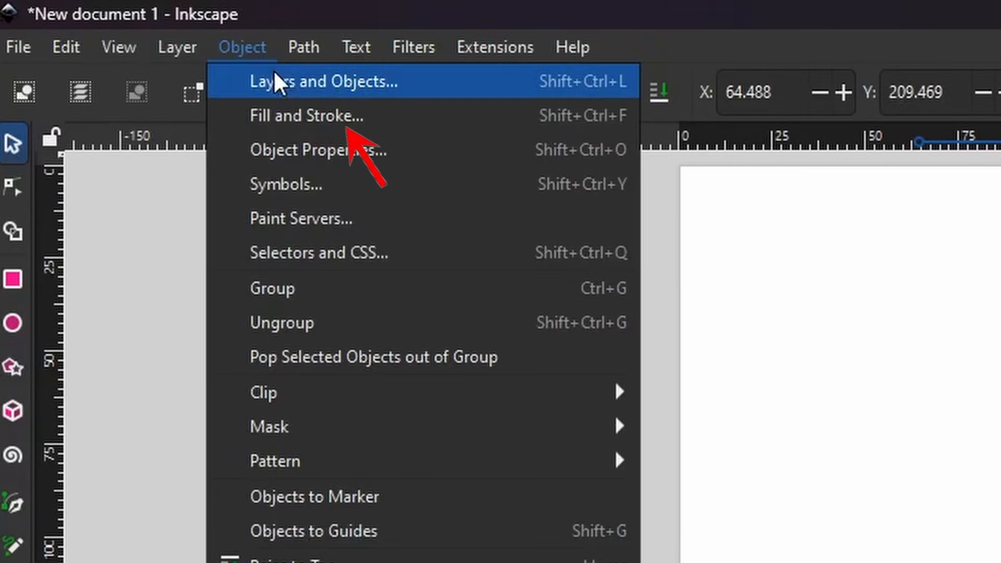
click(283, 114)
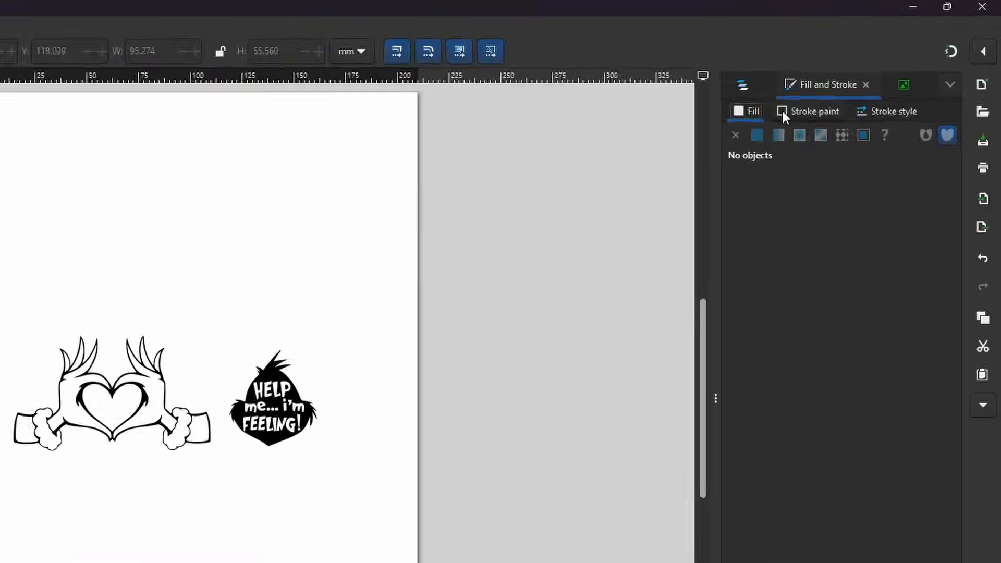
click(784, 111)
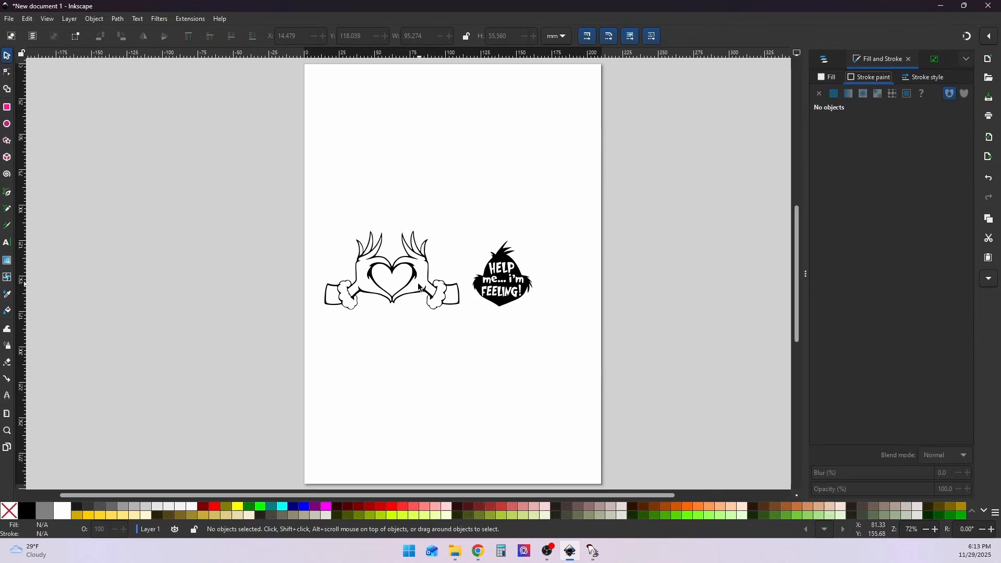
click(412, 282)
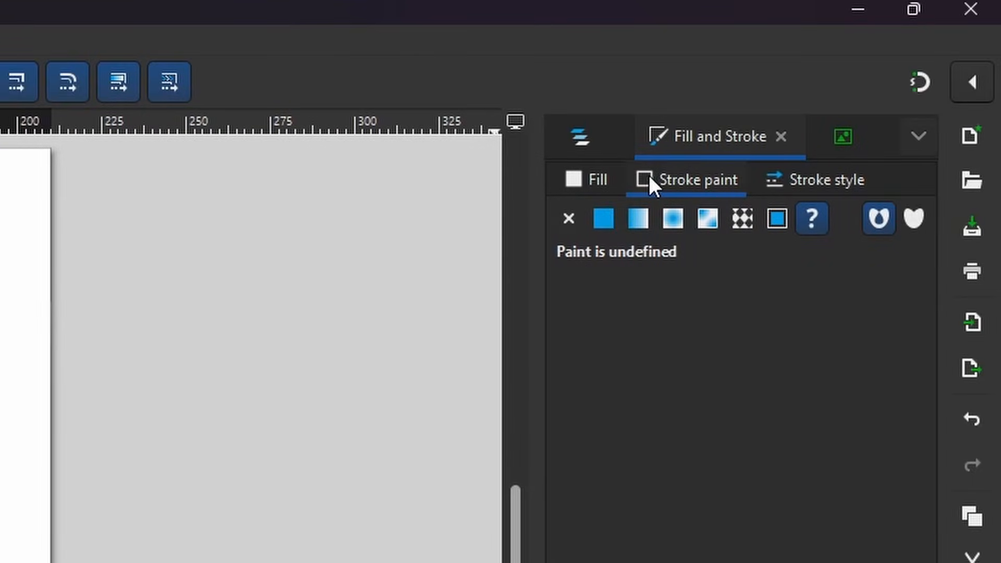
click(606, 218)
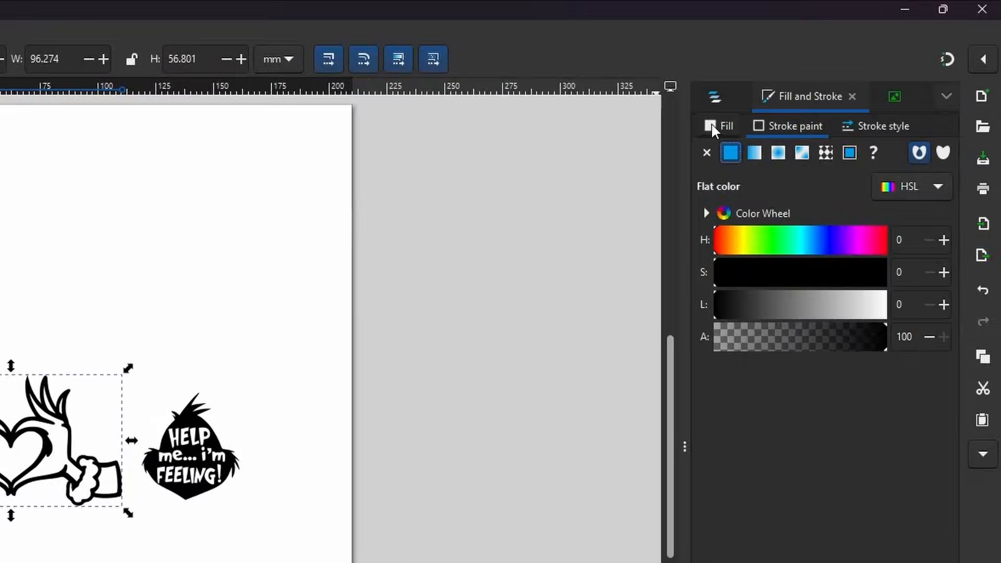
click(711, 124)
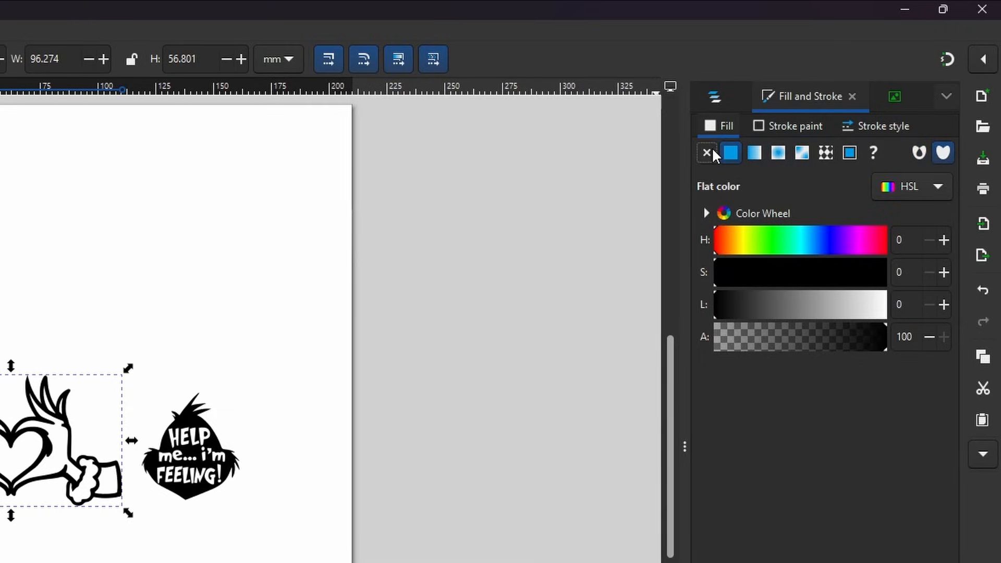
click(707, 149)
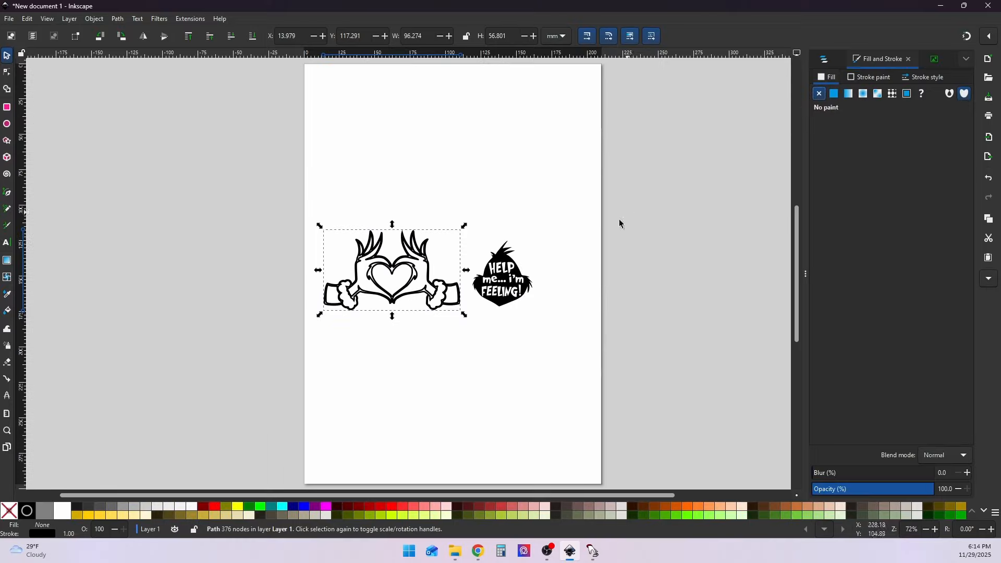
Give the "Help me" trace a flat black stroke and remove its fill
click(528, 291)
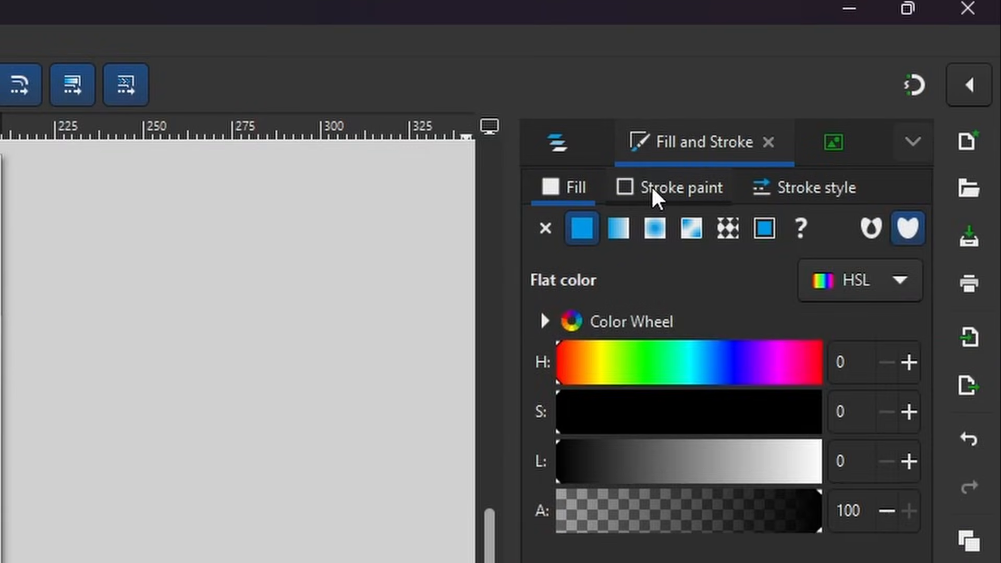
click(655, 196)
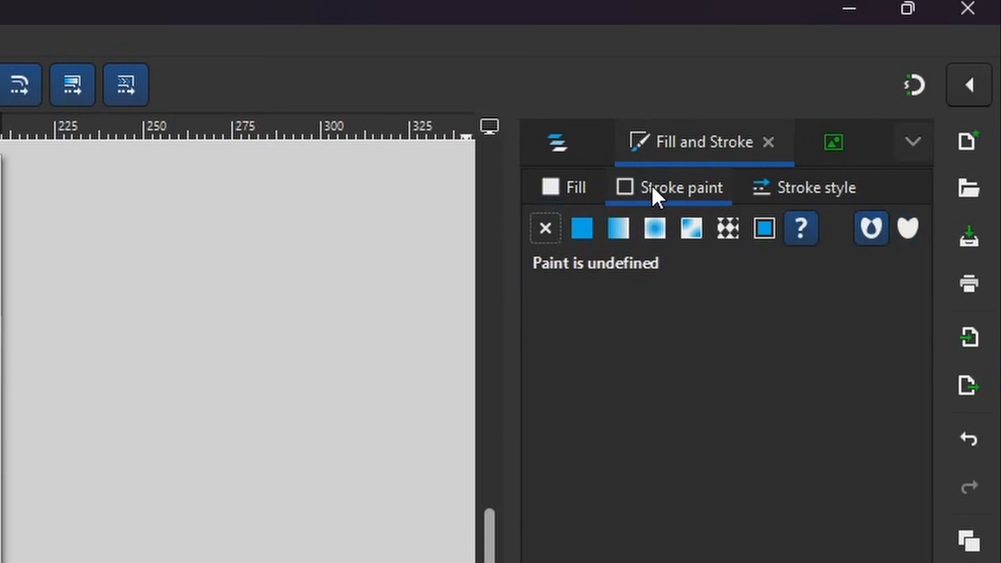
click(624, 191)
click(582, 230)
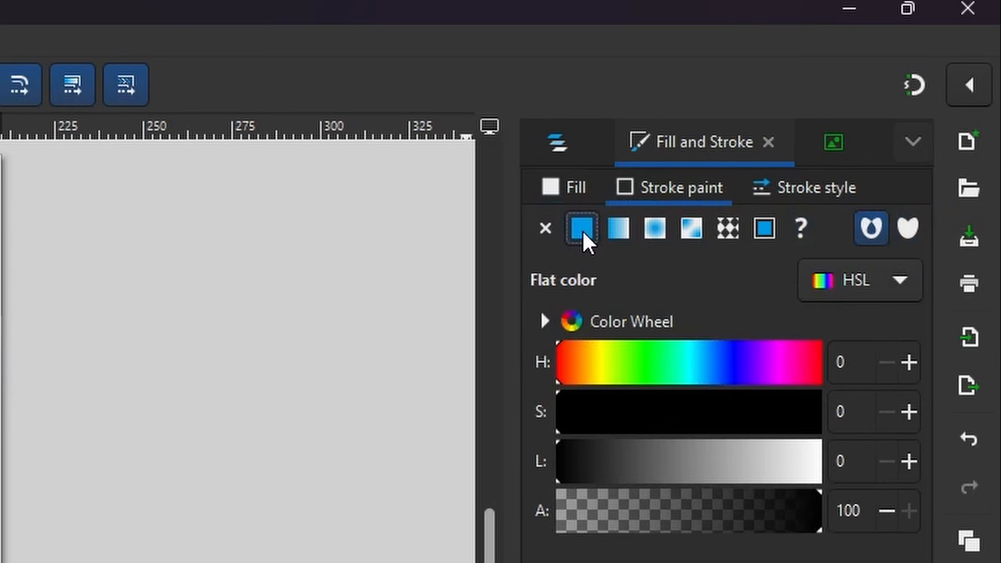
click(551, 186)
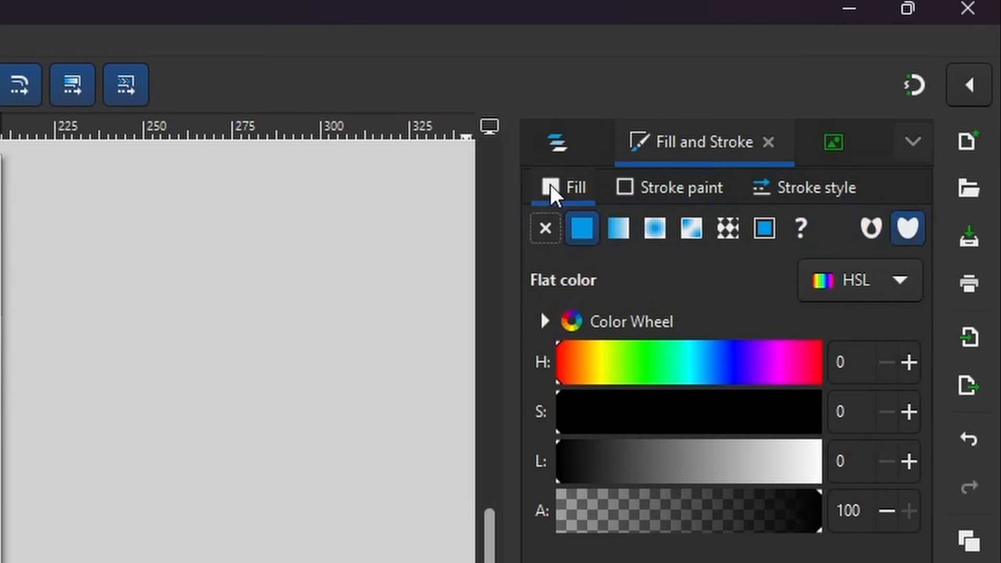
click(545, 225)
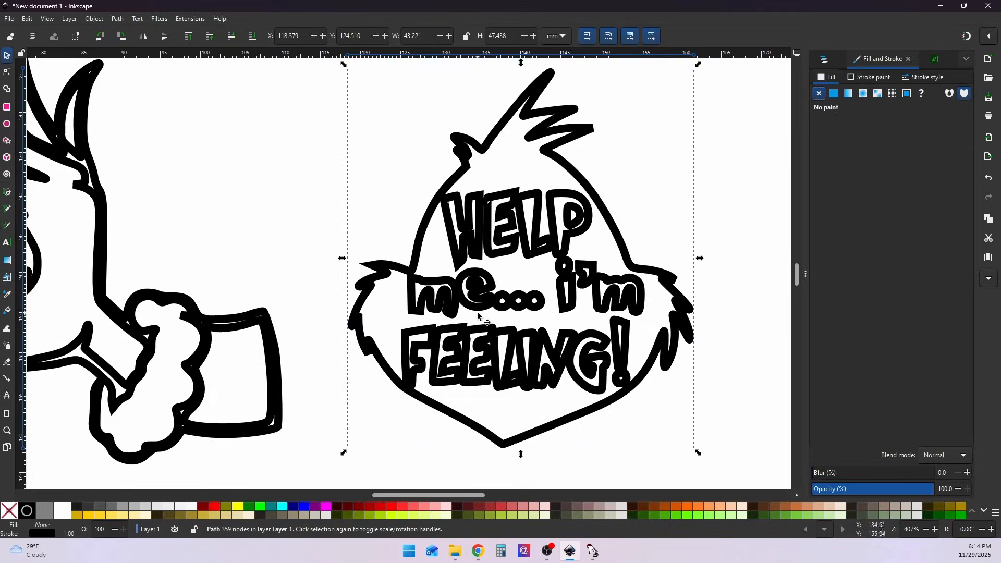
Save the outline drawing in the Grinch folder as Grinch.dxf in Desktop Cutting Plotter (AutoCAD DXF R14) format with the default export options
ctrl+scroll(483, 320, down, 2)
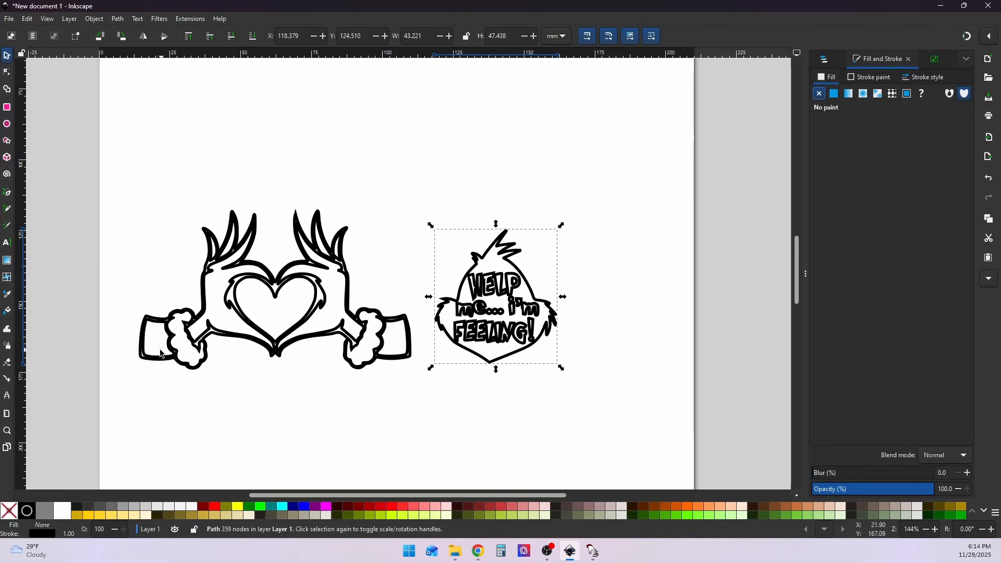
ctrl+scroll(161, 355, up, 2)
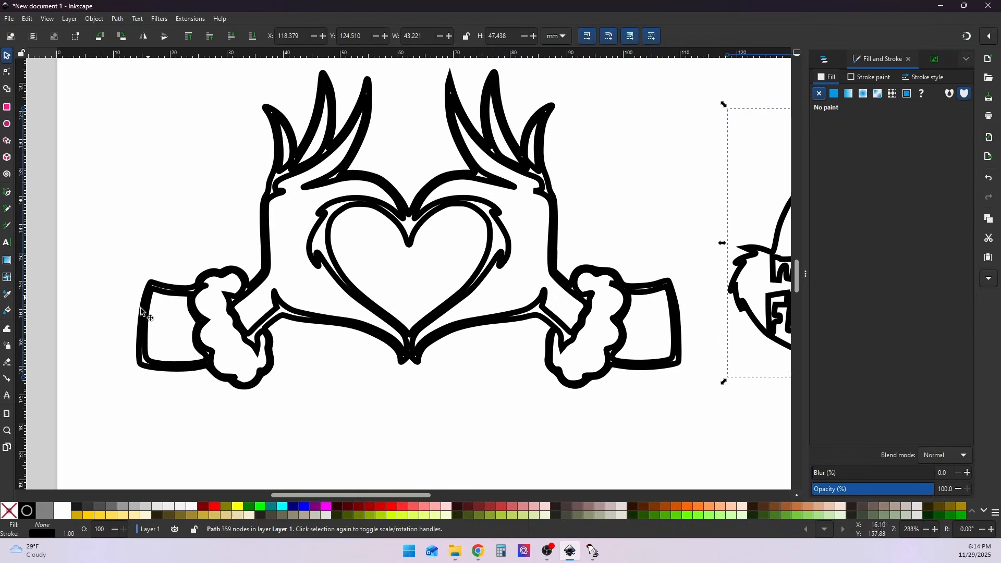
ctrl+scroll(636, 290, down, 3)
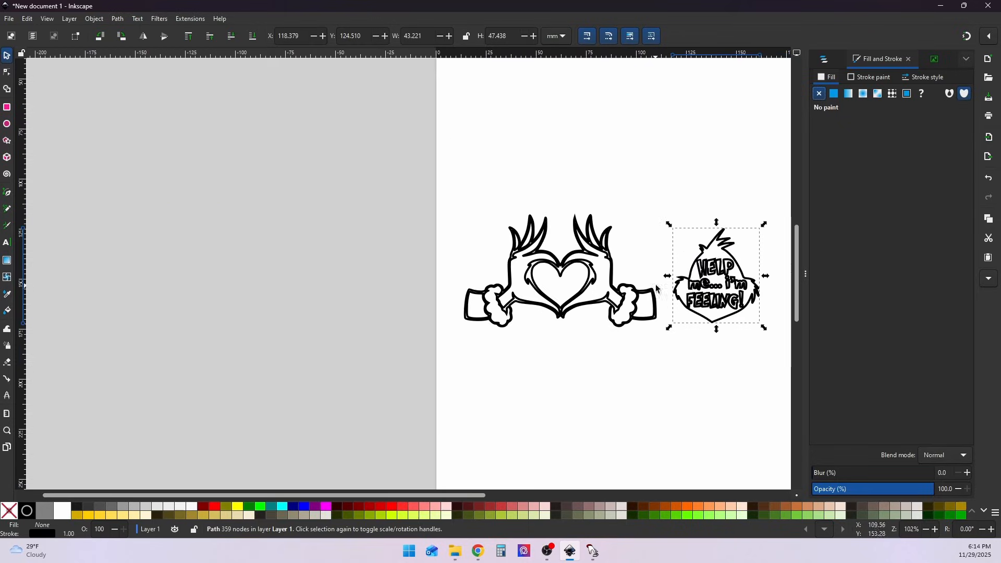
middle_drag(649, 358, 476, 365)
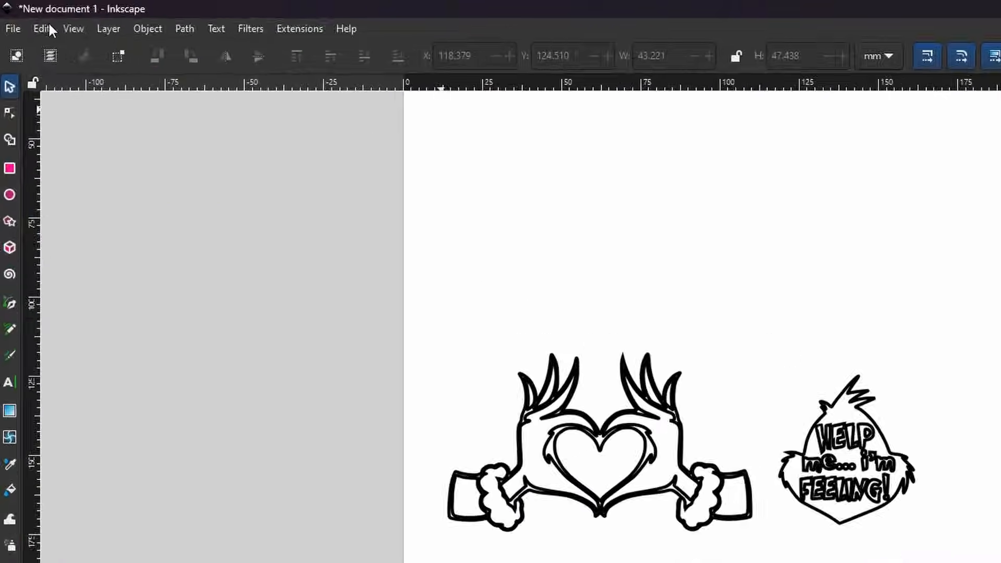
click(9, 18)
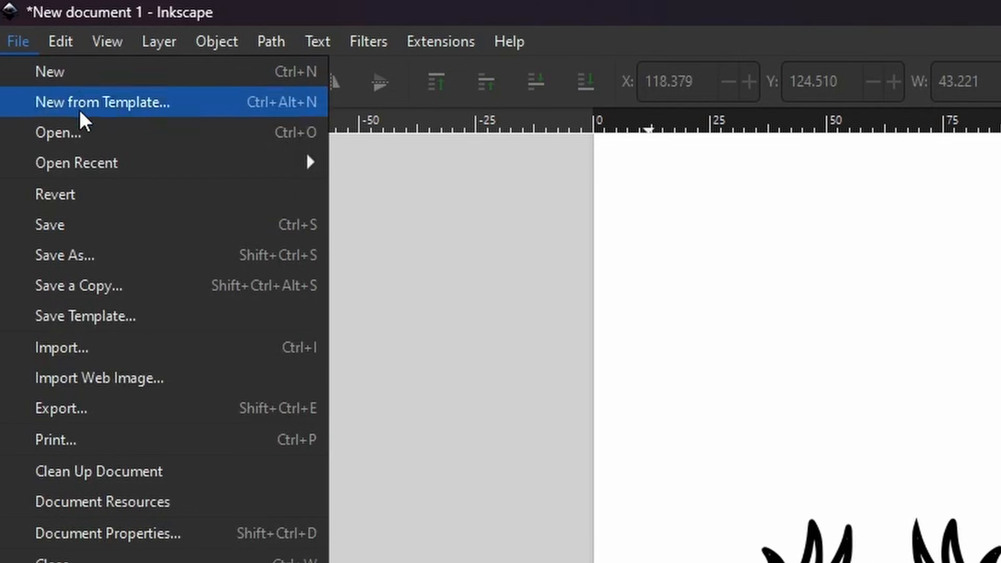
click(101, 234)
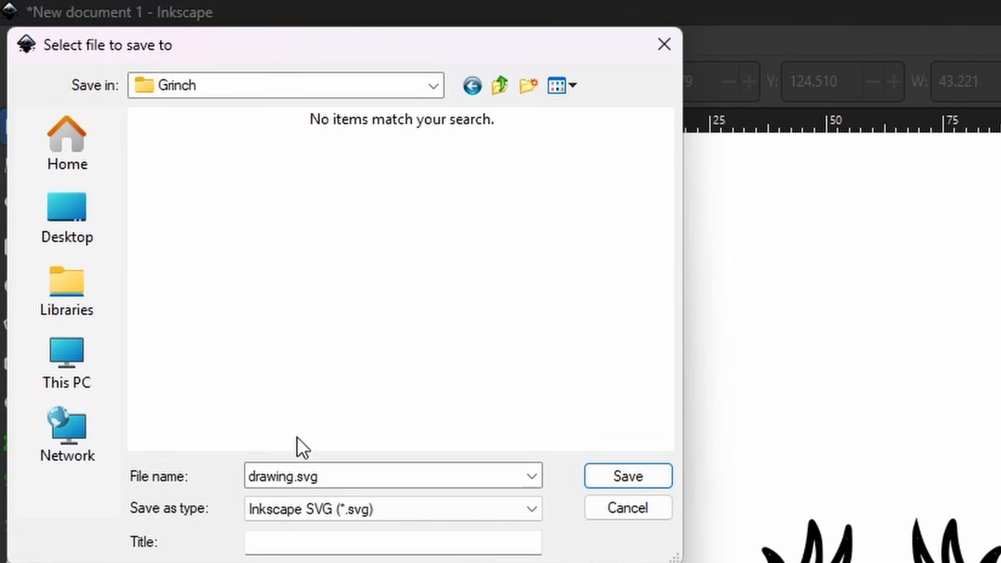
double_click(282, 476)
text(Grinch)
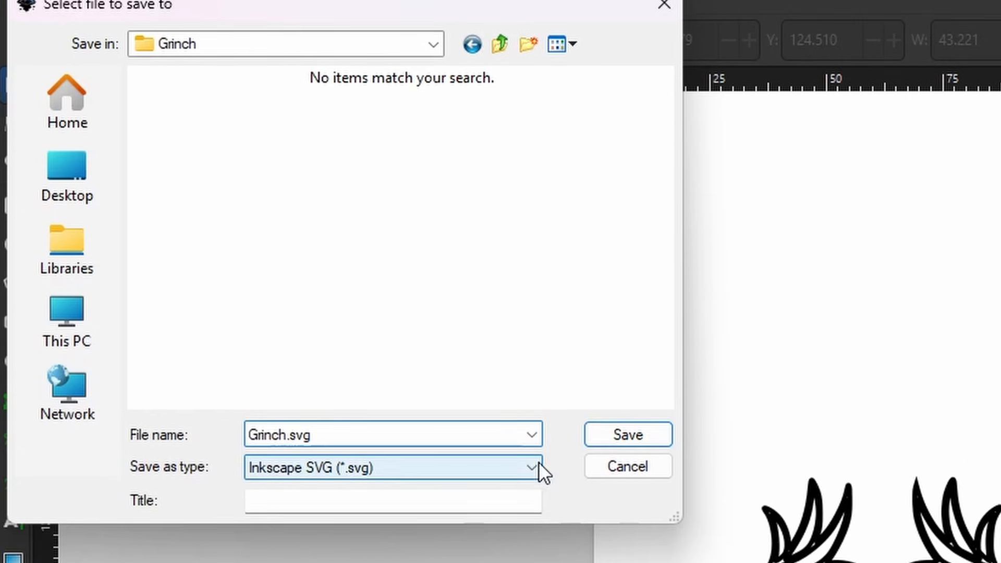
click(540, 462)
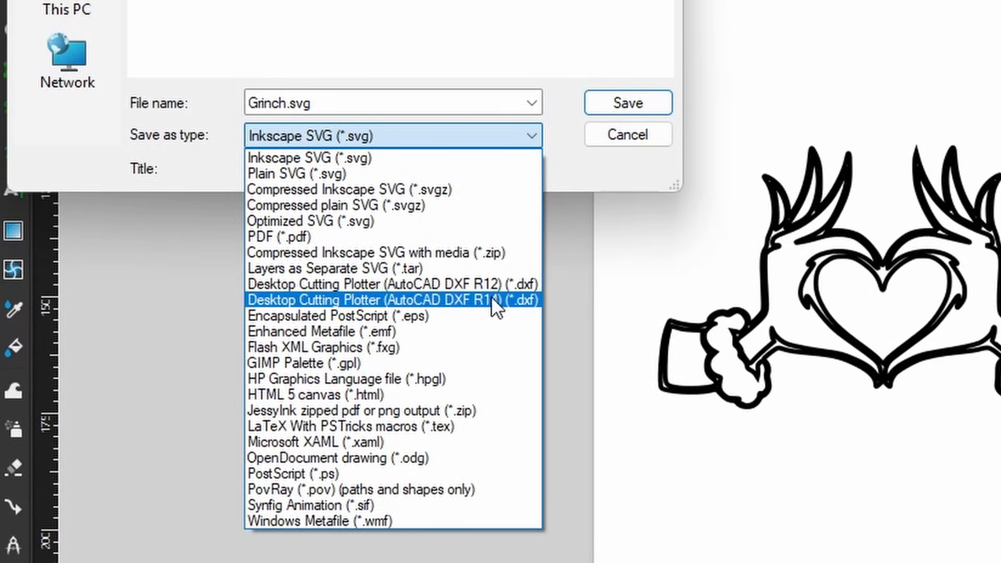
click(474, 300)
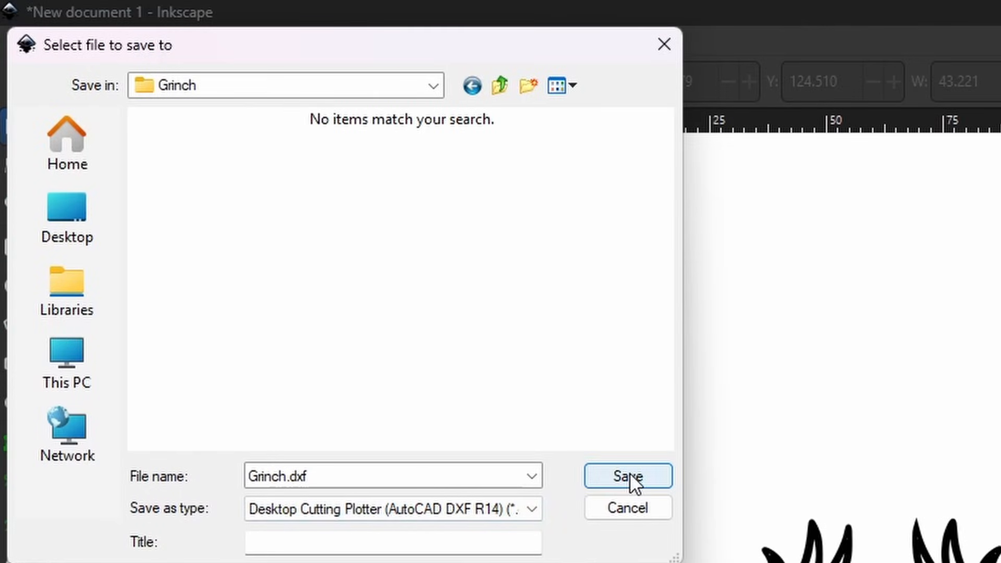
click(630, 473)
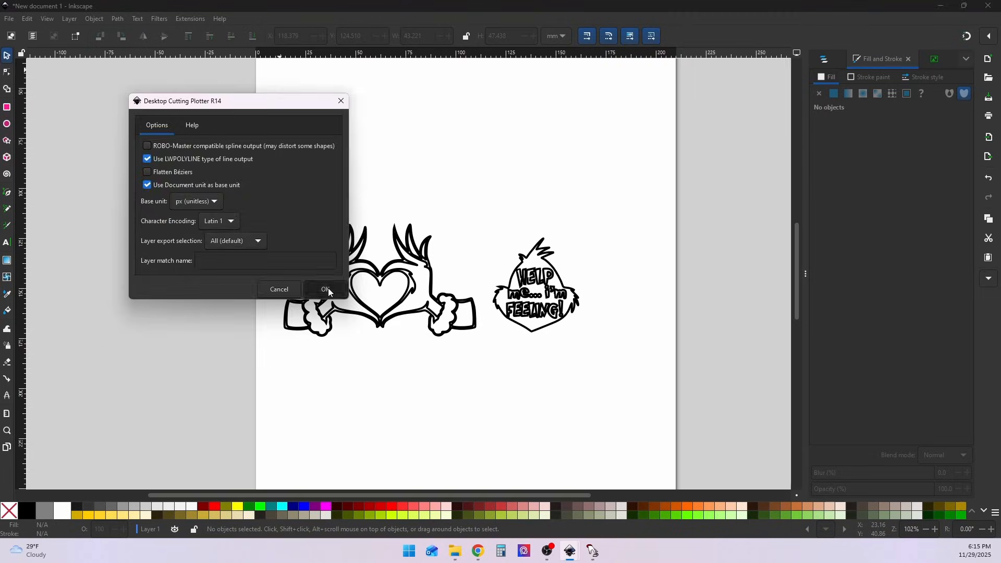
click(688, 469)
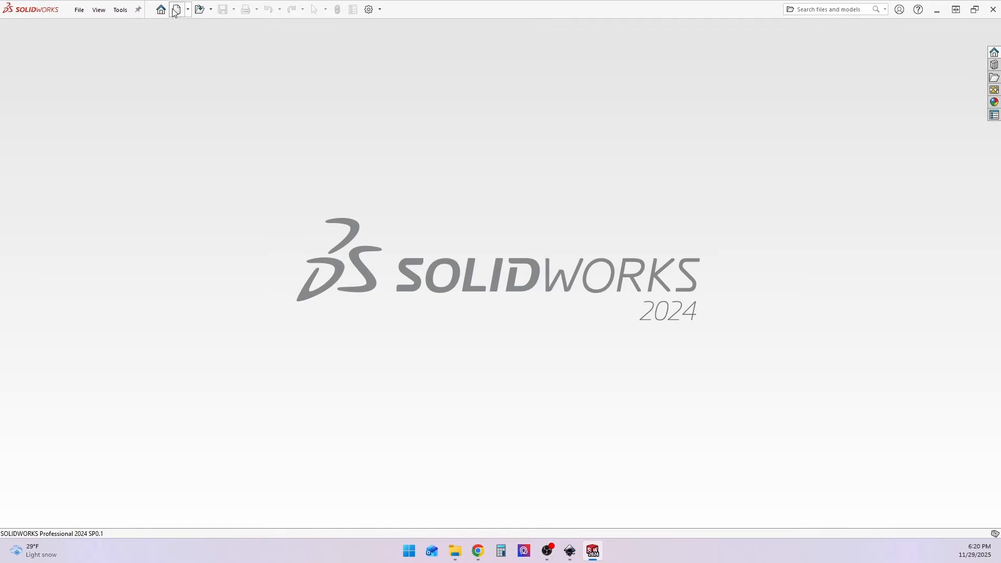
In SOLIDWORKS, create a new part and start a sketch on the Front Plane
click(177, 10)
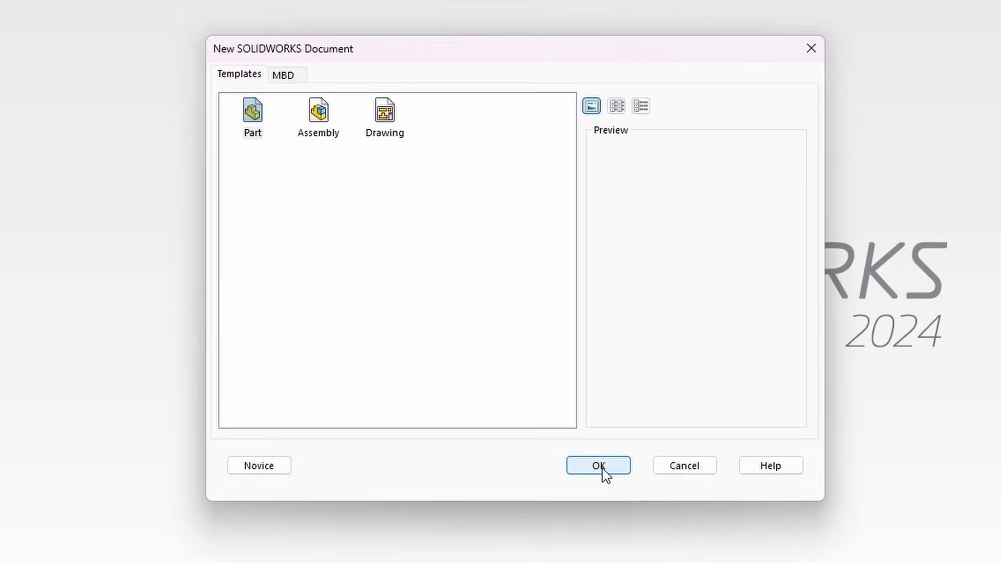
click(253, 111)
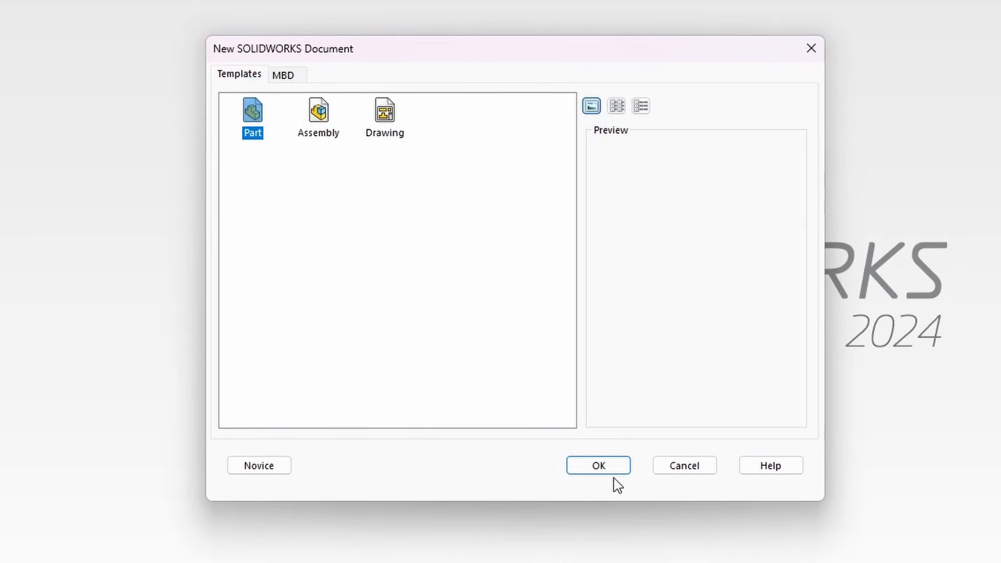
click(607, 466)
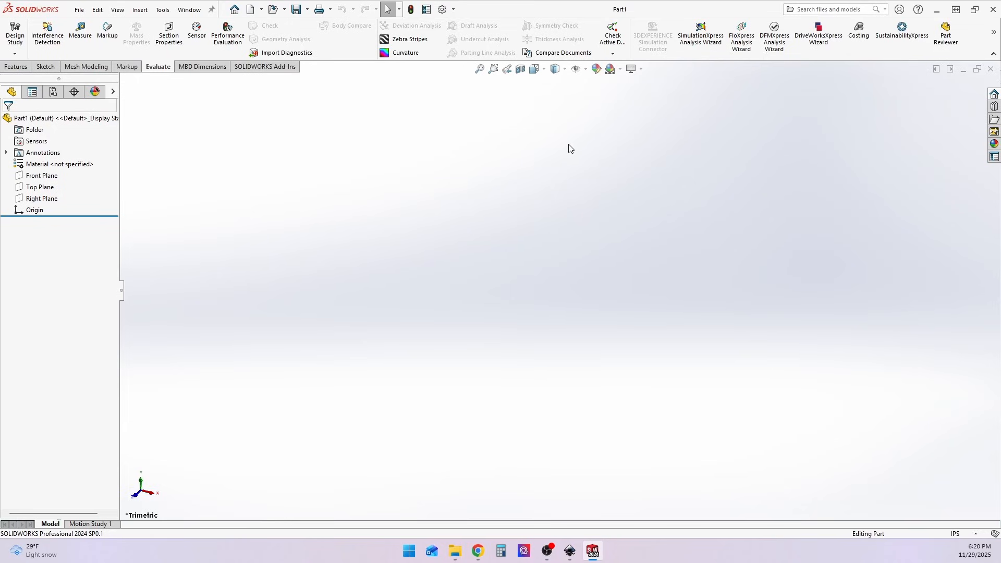
click(38, 176)
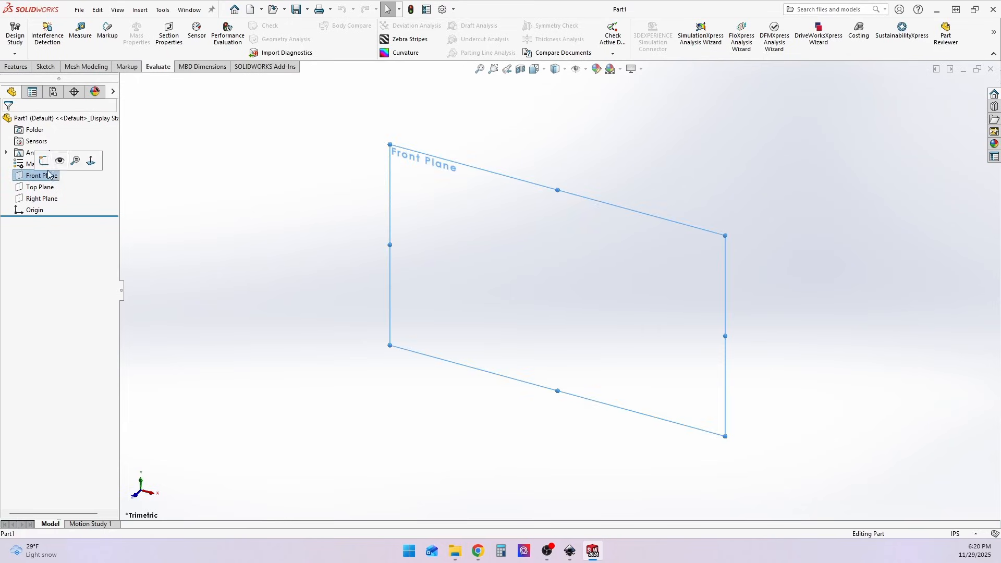
click(44, 163)
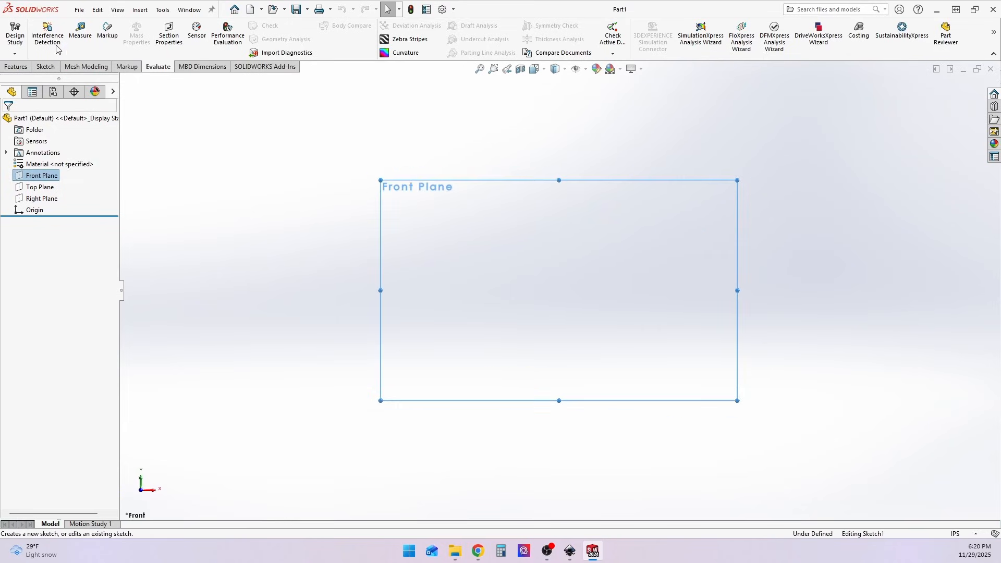
Sketch a circle centred on the origin and dimension its diameter to 4.00 in
key(c)
click(560, 290)
click(647, 222)
key(d)
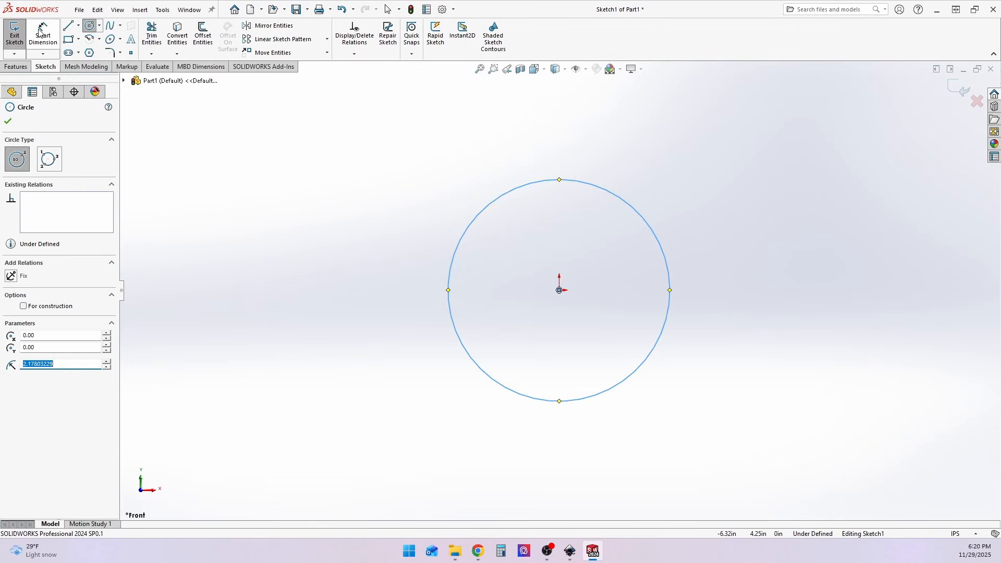
click(646, 222)
click(709, 225)
text(4.00in)
key(Return)
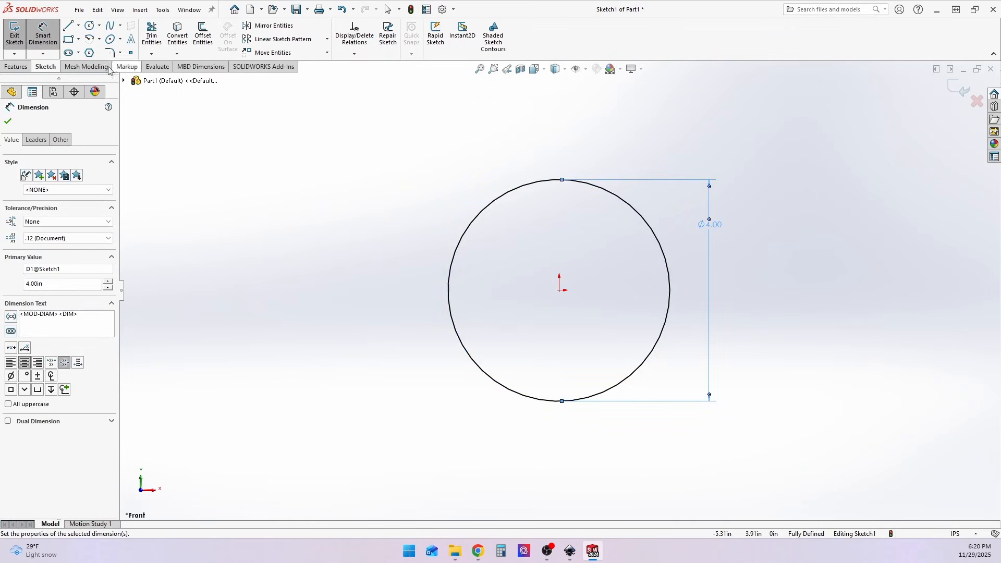
Extrude the circle as a blind boss 0.1875 in thick
click(16, 67)
click(19, 35)
text(.1875in)
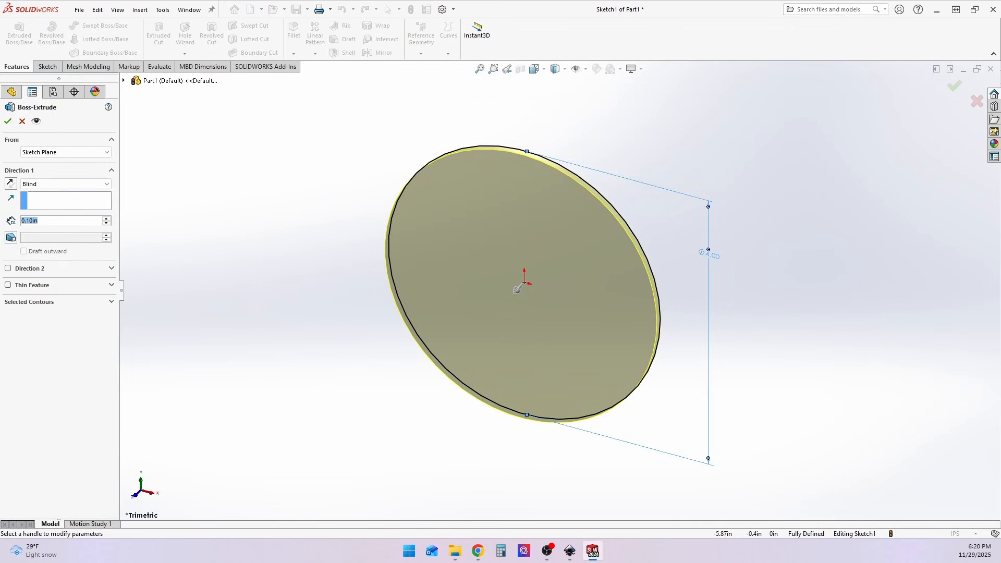
click(7, 121)
Chamfer both rim edges of the disc by 0.03 in at 45 degrees
click(296, 53)
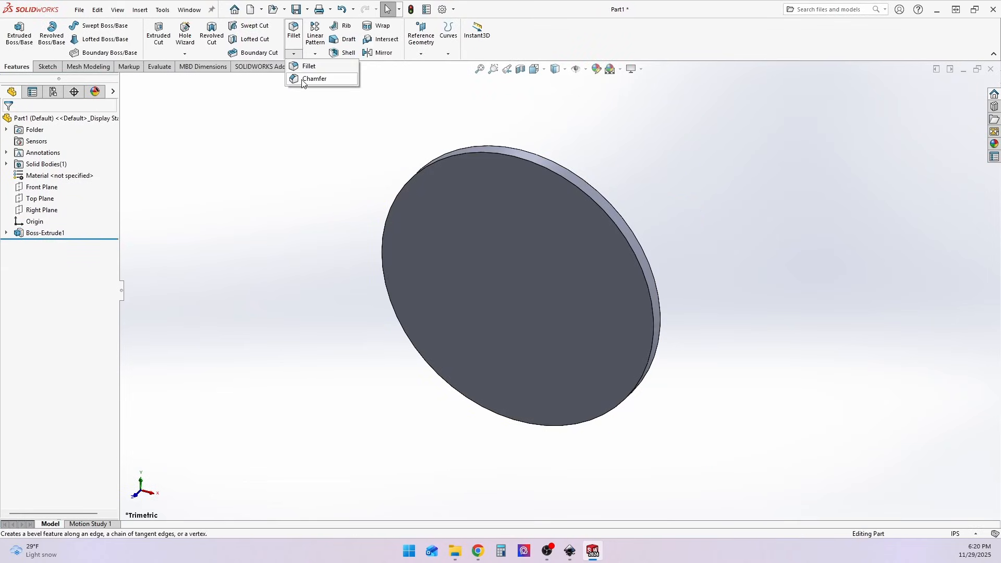
click(310, 78)
text(.03in)
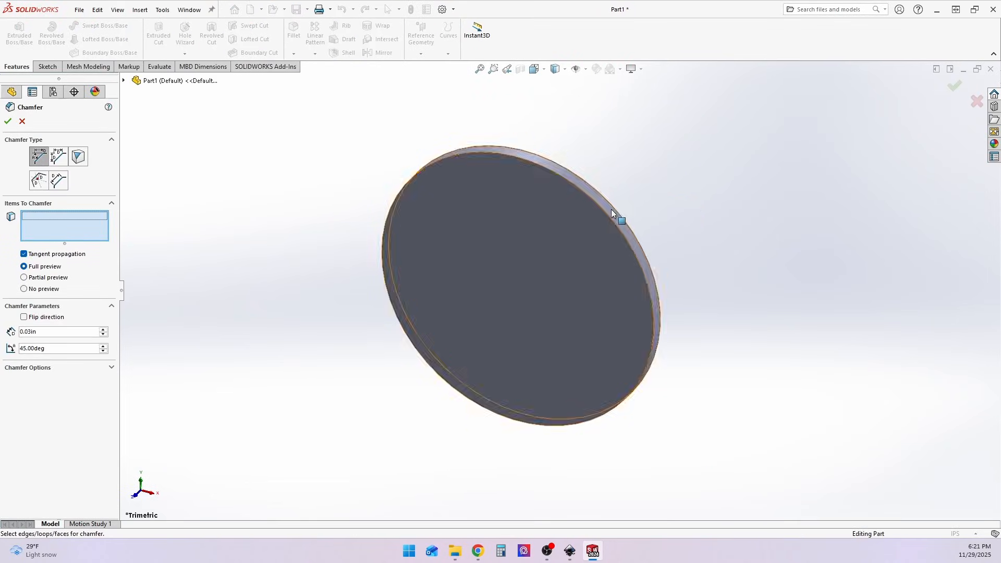
click(616, 216)
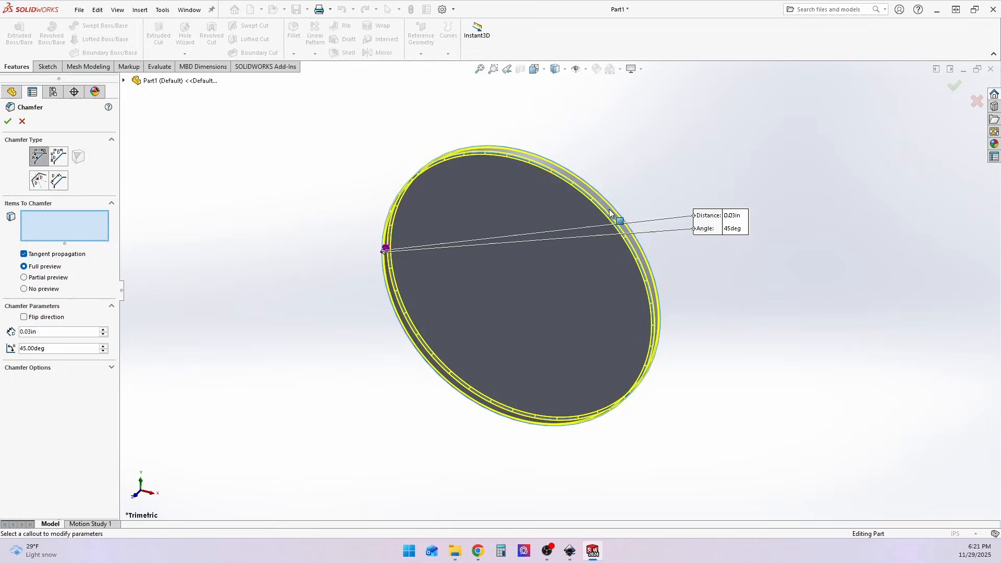
click(7, 121)
middle_drag(553, 184, 627, 159)
key(ctrl+7)
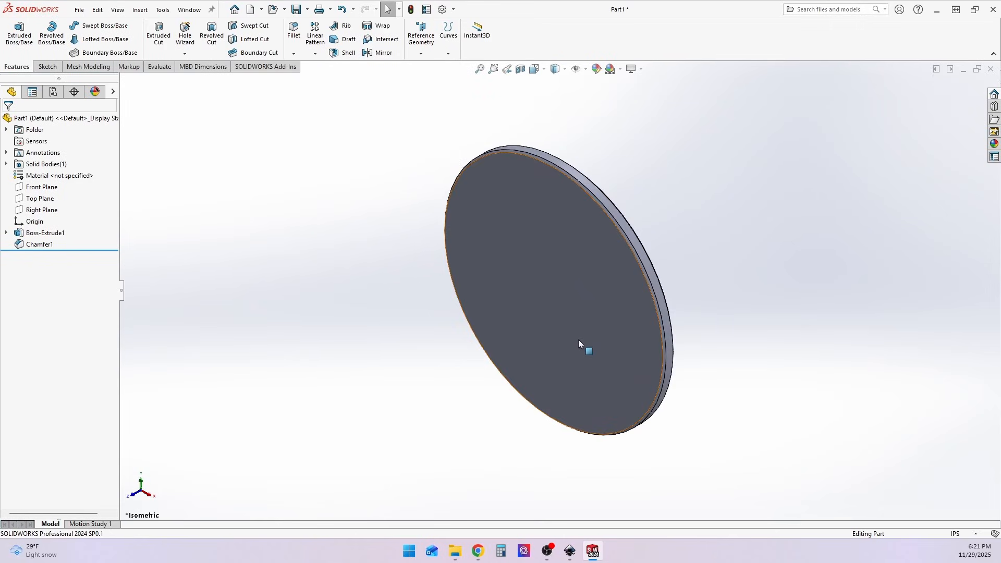
Start a new sketch on the disc's front face, viewed straight on
click(576, 359)
key(ctrl+8)
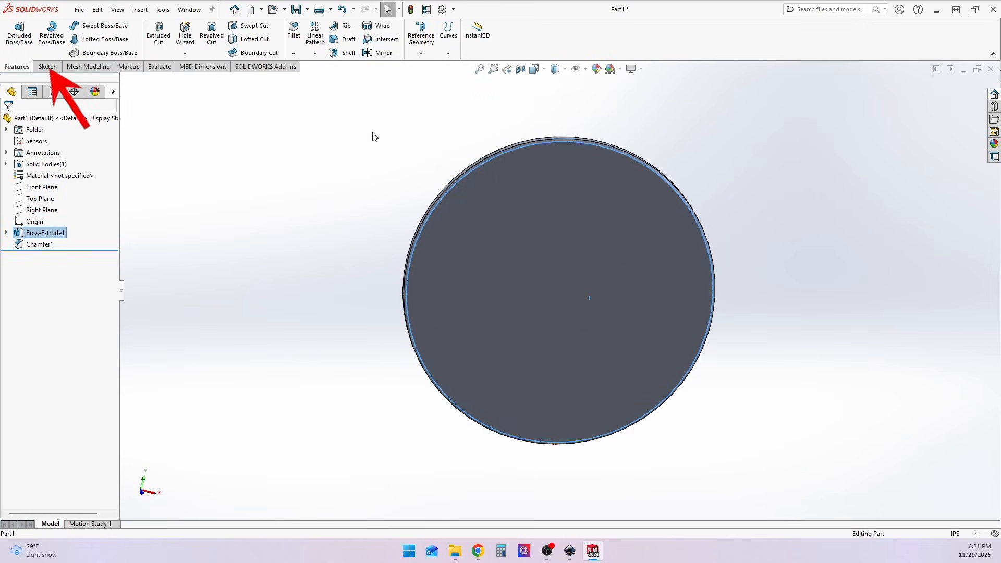
click(46, 67)
click(15, 32)
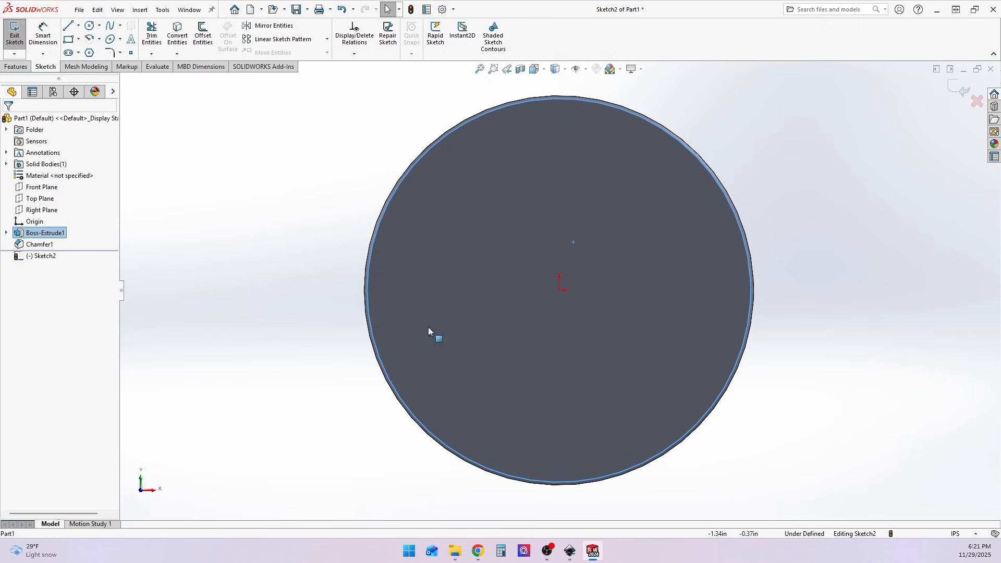
Insert Grinch.dxf from the Grinch folder as a sketch block at scale 1, placing one copy beside the disc
click(456, 551)
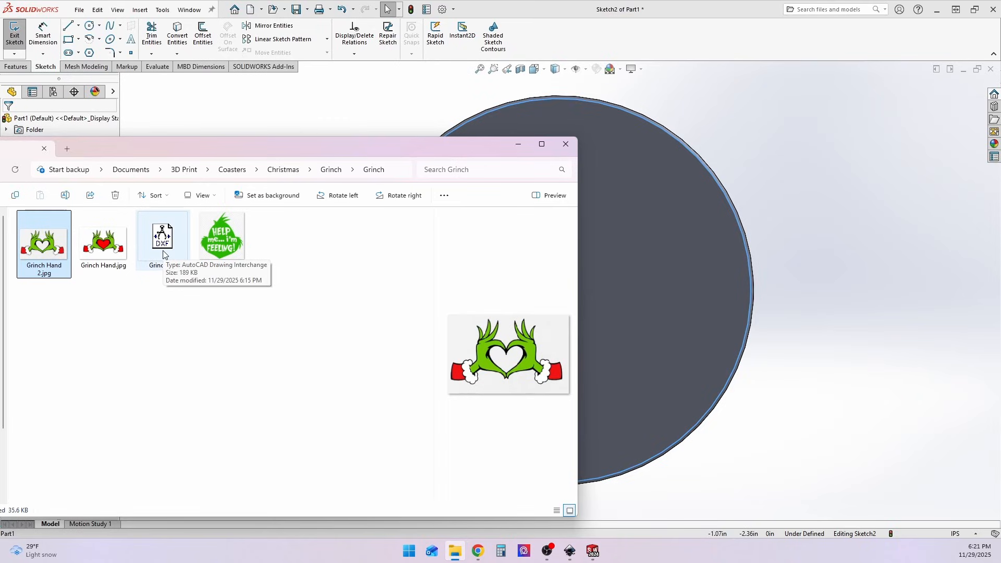
mouse_move(164, 255)
mouse_down()
mouse_move(225, 237)
mouse_move(600, 251)
mouse_move(648, 279)
mouse_up()
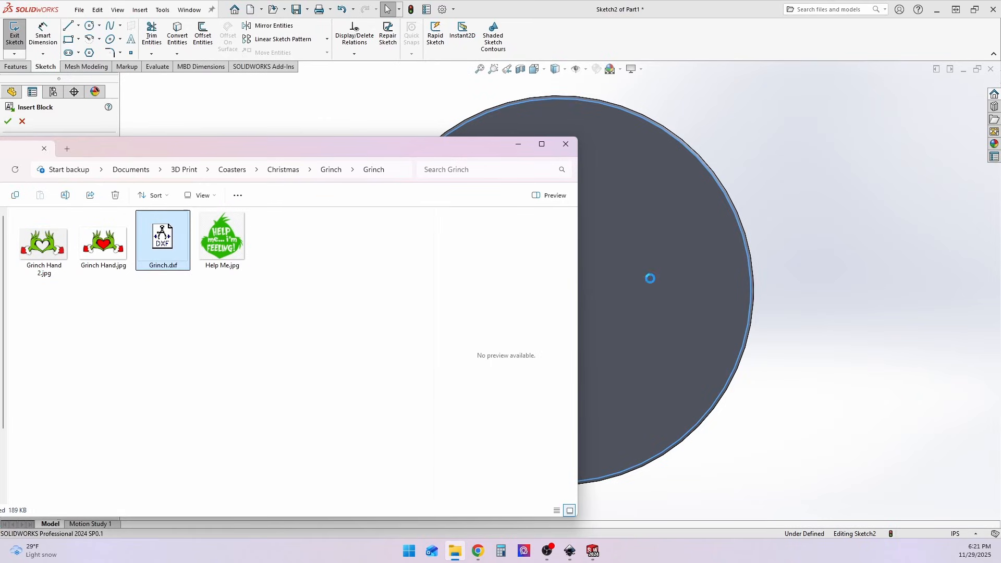
click(520, 143)
scroll(516, 261, up, 4)
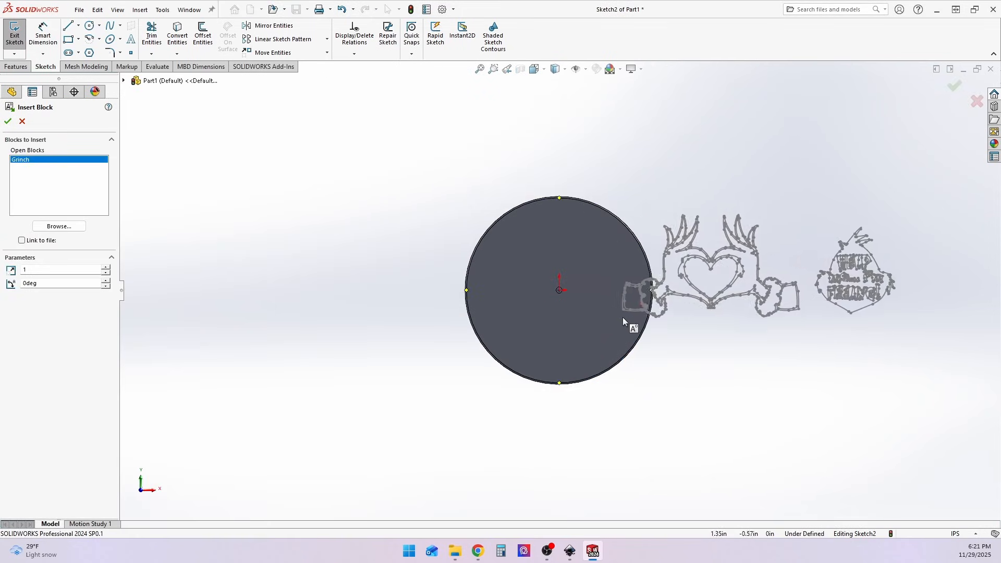
click(684, 342)
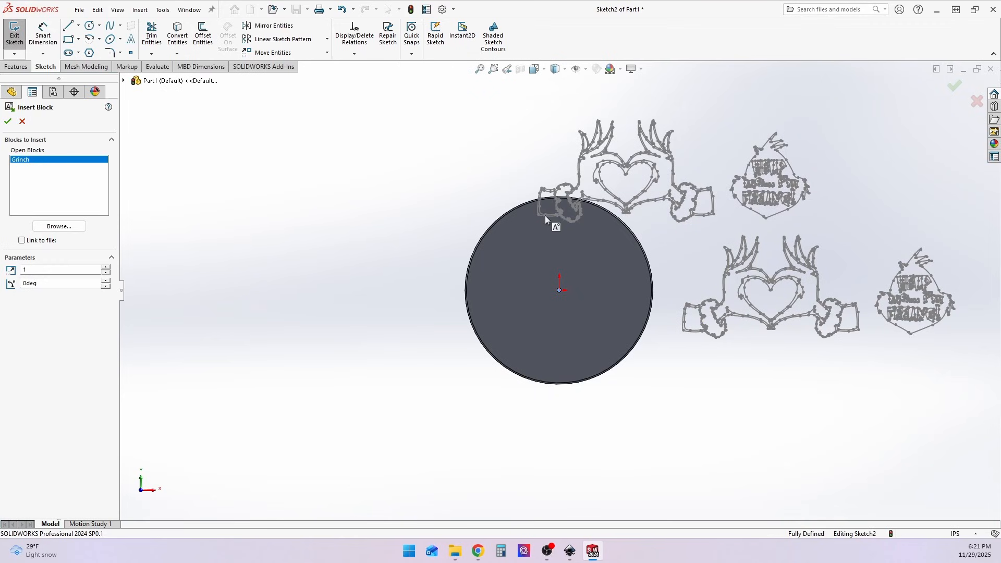
key(Escape)
Examine the imported heart-hands and "Help me" outlines up close for the quality of their curves and corners
scroll(895, 323, down, 5)
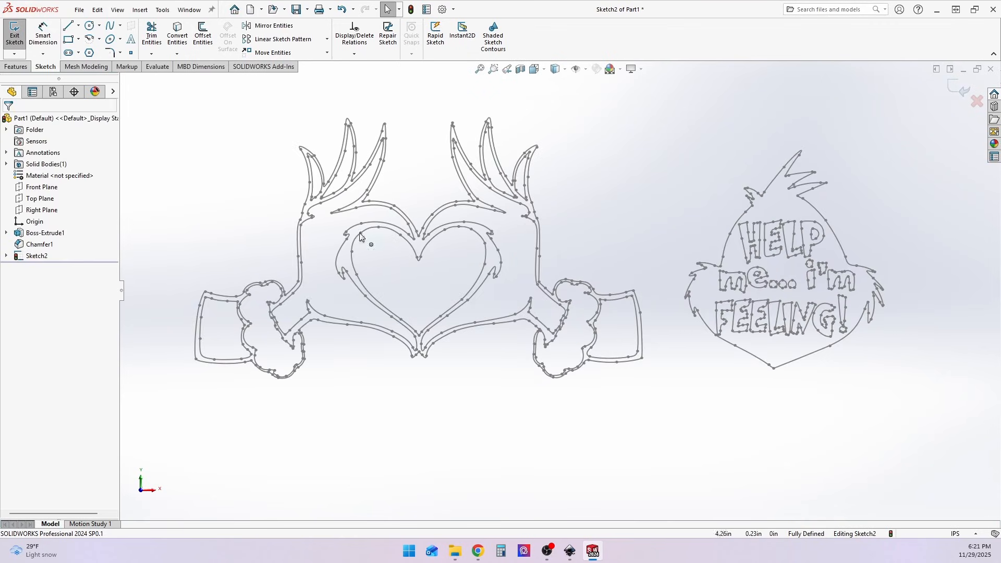
scroll(295, 356, down, 6)
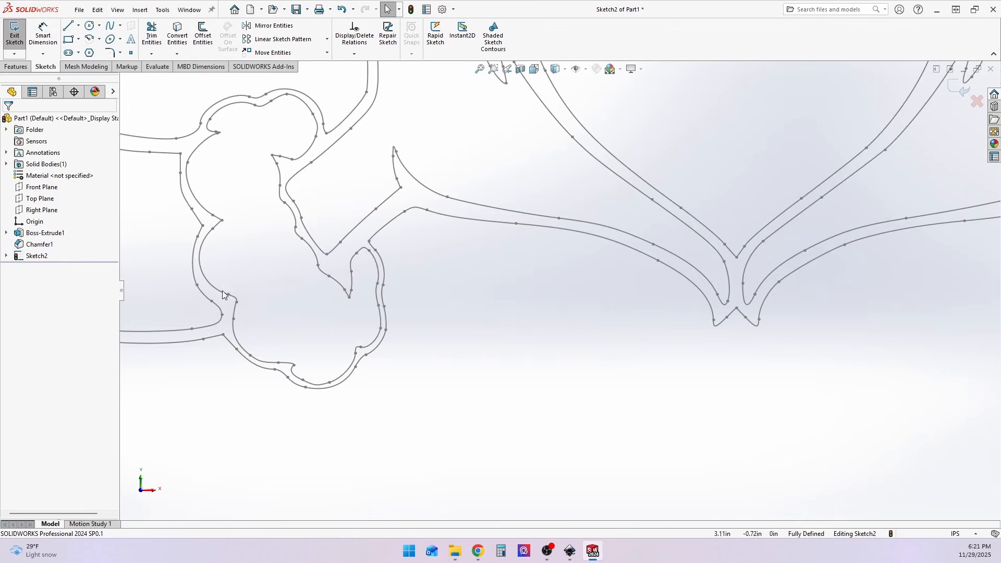
scroll(219, 184, up, 2)
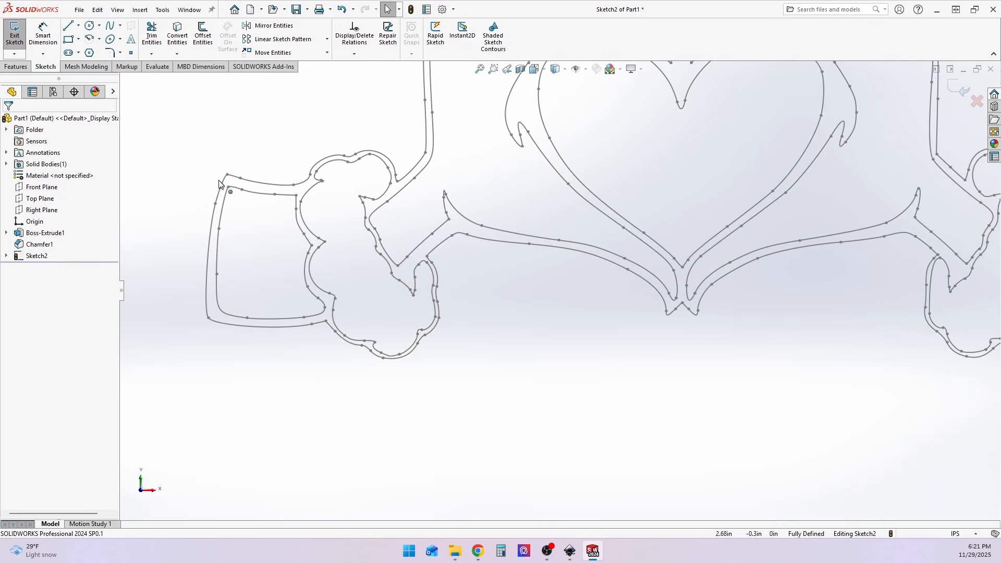
scroll(656, 224, up, 2)
scroll(778, 129, up, 6)
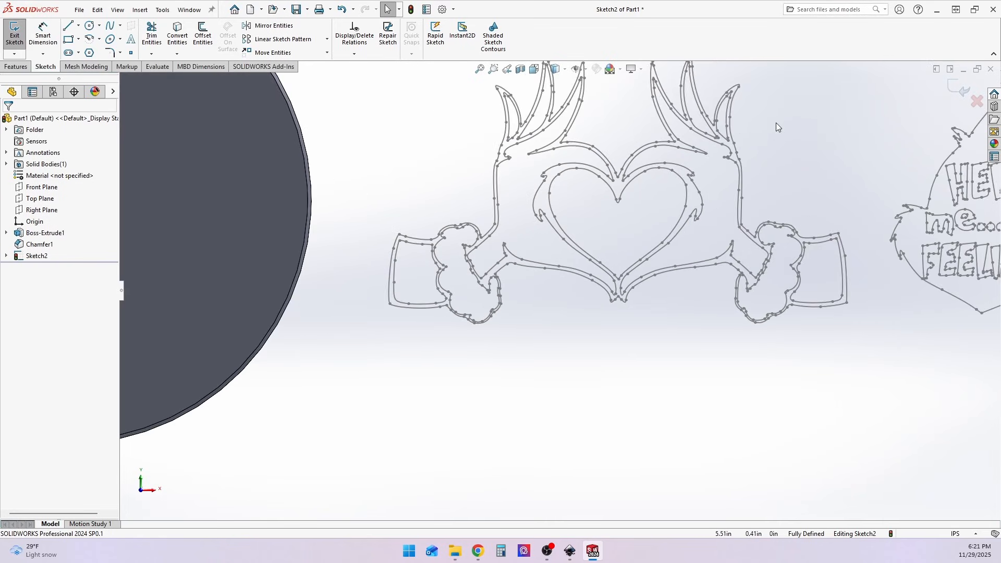
scroll(816, 245, down, 3)
scroll(646, 277, down, 5)
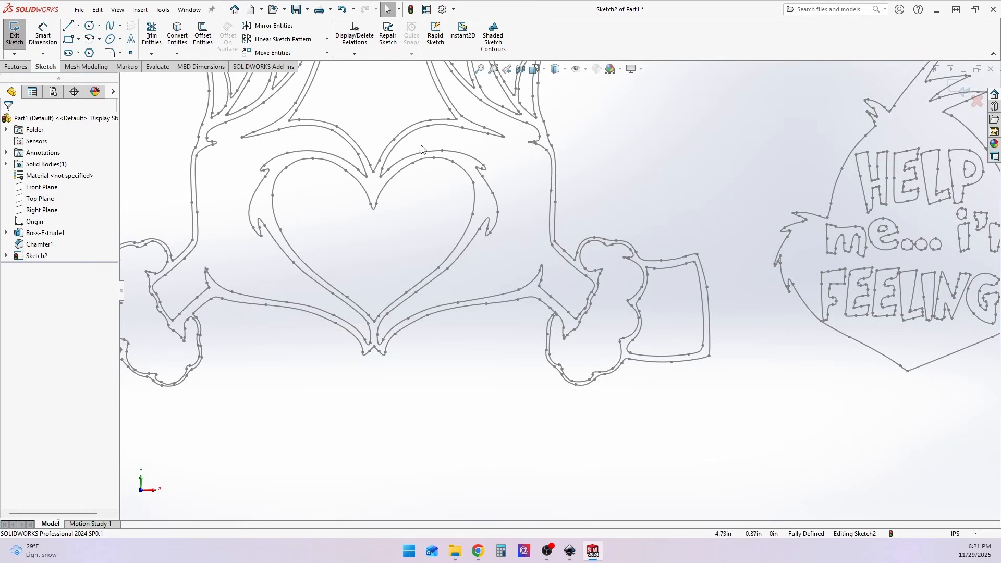
scroll(599, 151, up, 4)
scroll(841, 261, down, 3)
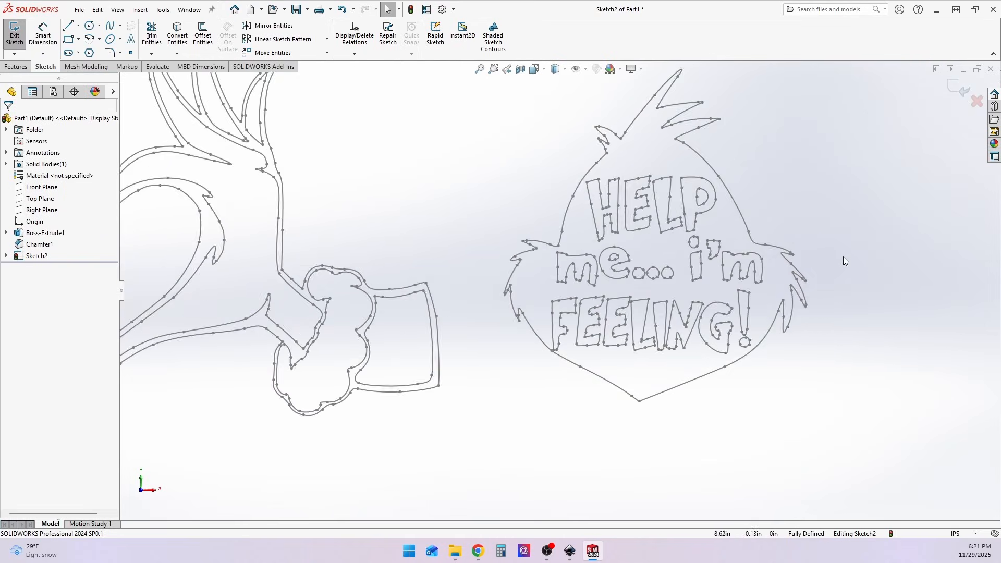
Explode the imported Grinch block into individually editable sketch entities
scroll(840, 256, down, 1)
scroll(802, 173, up, 1)
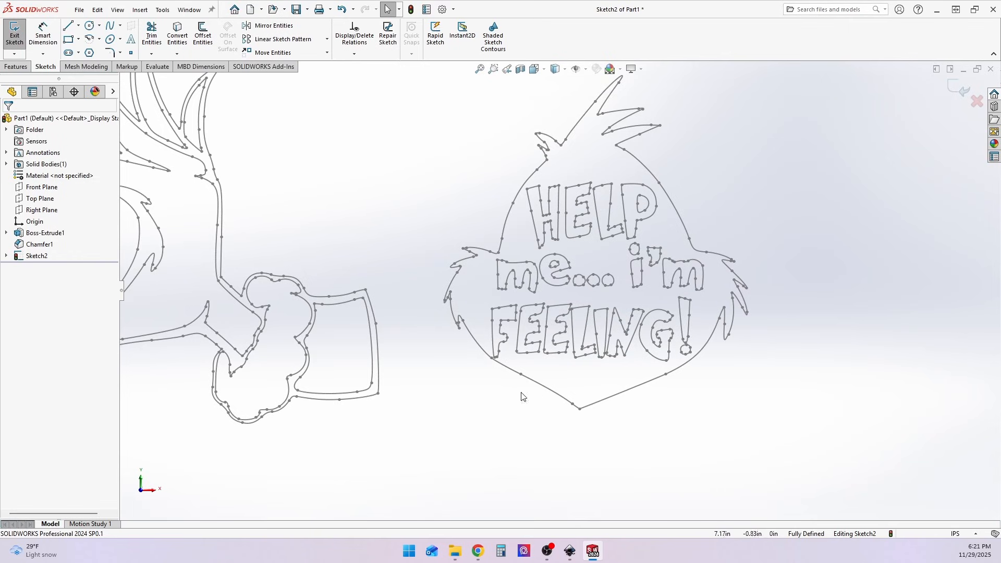
click(533, 384)
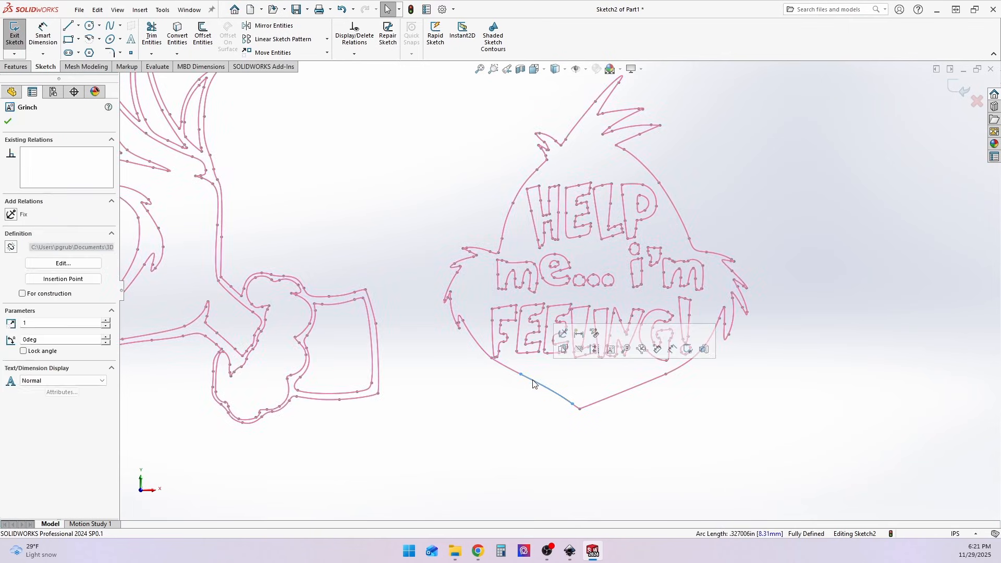
right_click(533, 384)
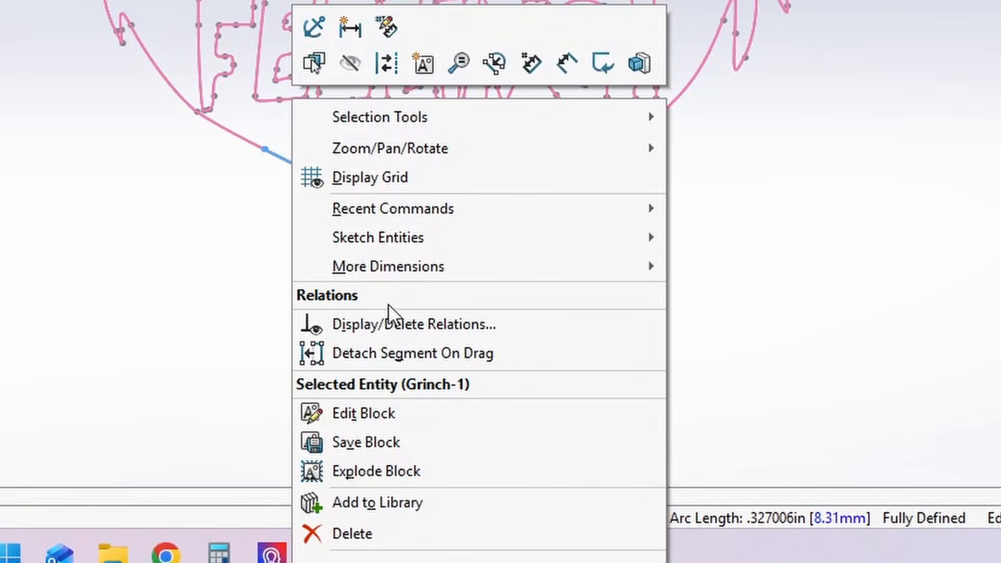
click(393, 469)
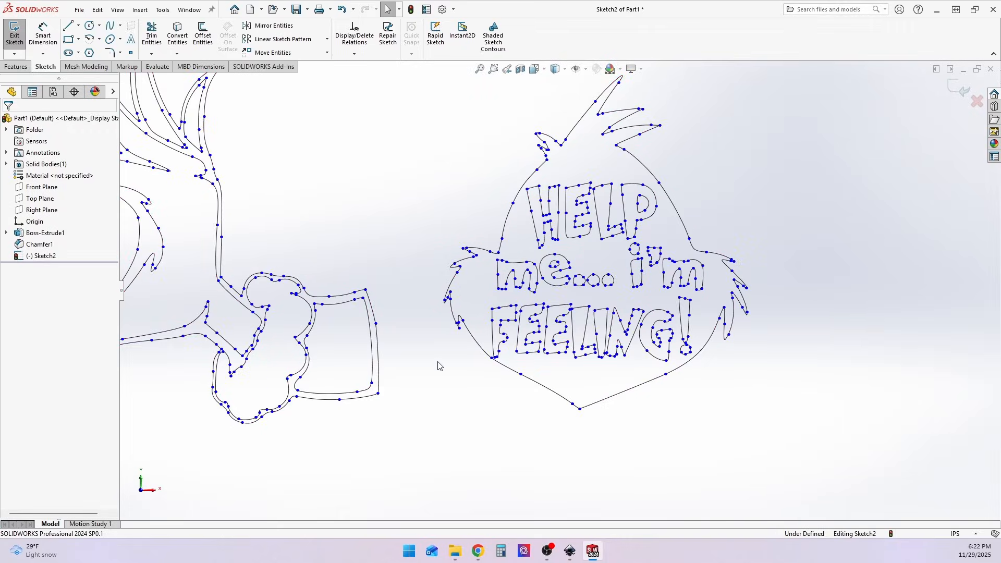
Delete the lower edge and right-hand fur of the head outline surrounding the "HELP me... i'm FEELING!" lettering
scroll(438, 366, up, 5)
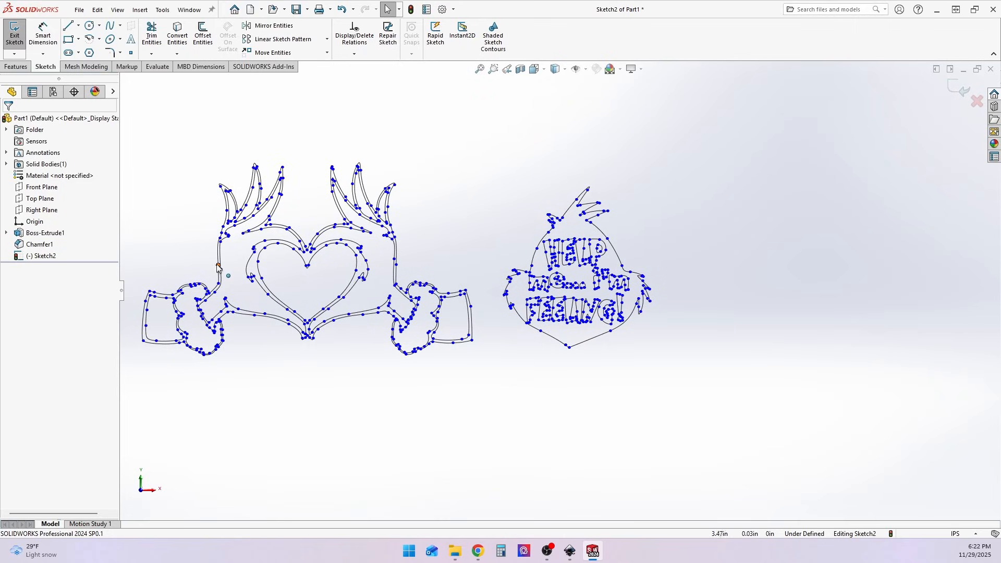
scroll(599, 333, down, 6)
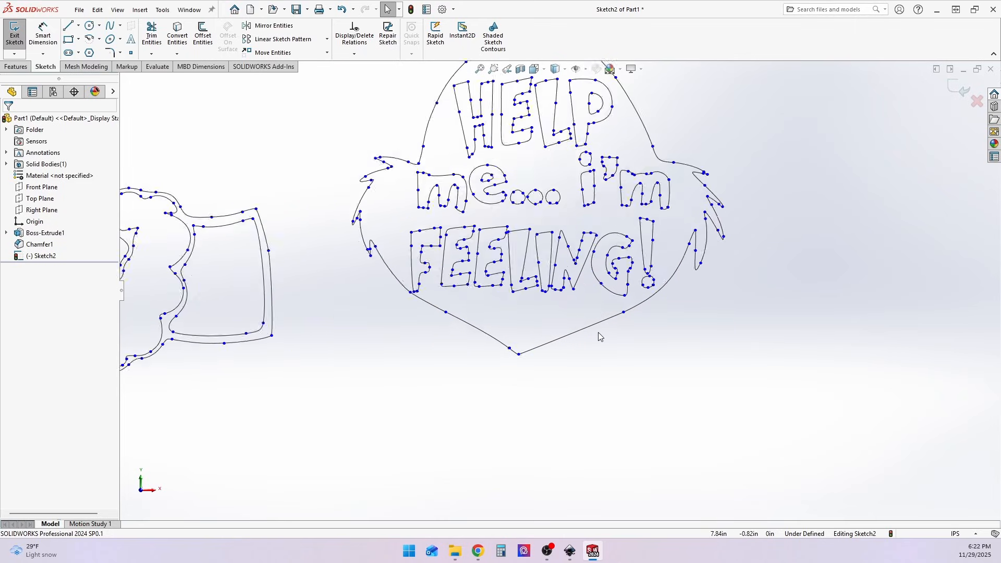
drag(713, 373, 357, 294)
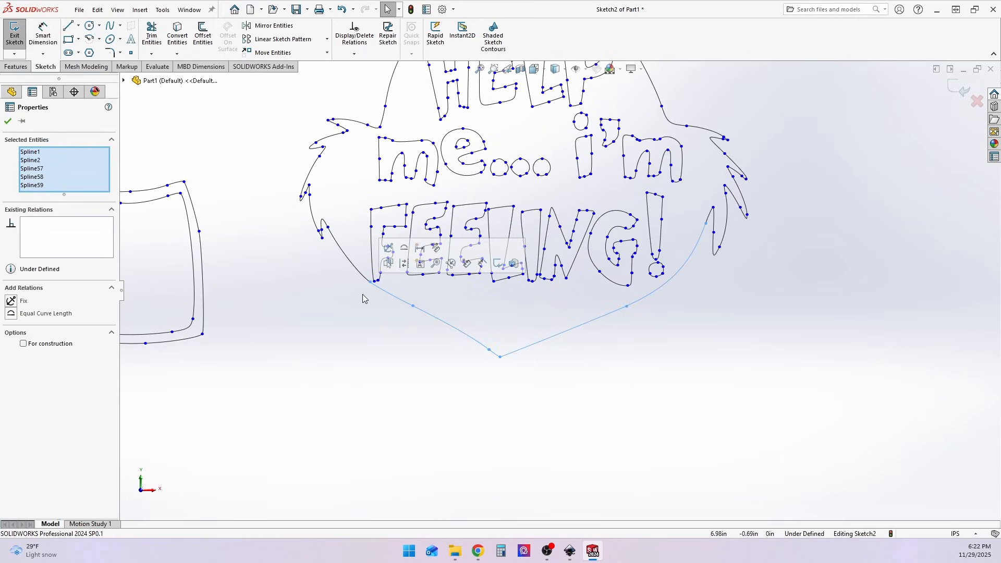
key(Delete)
scroll(751, 187, up, 4)
scroll(733, 227, down, 3)
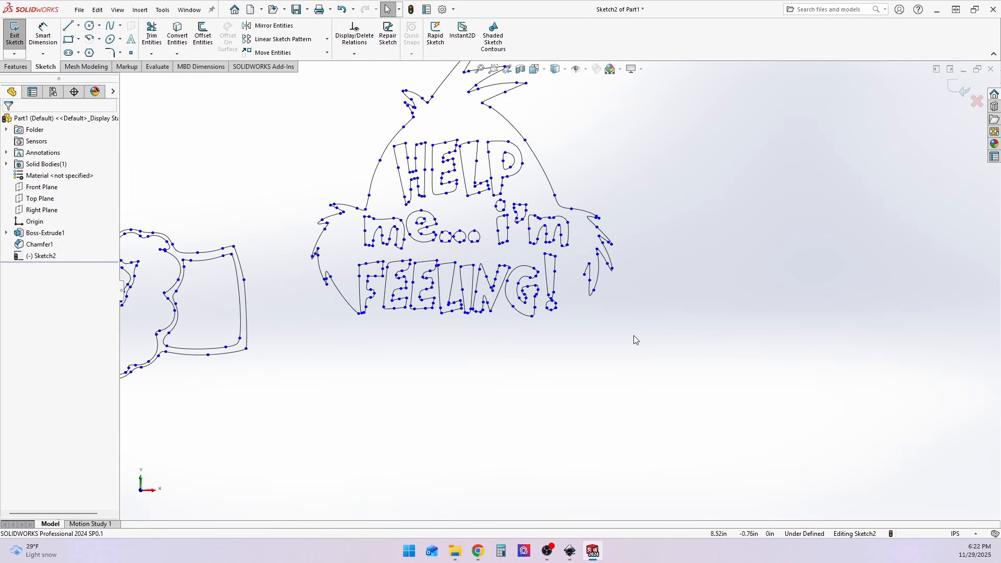
drag(634, 336, 569, 177)
key(Delete)
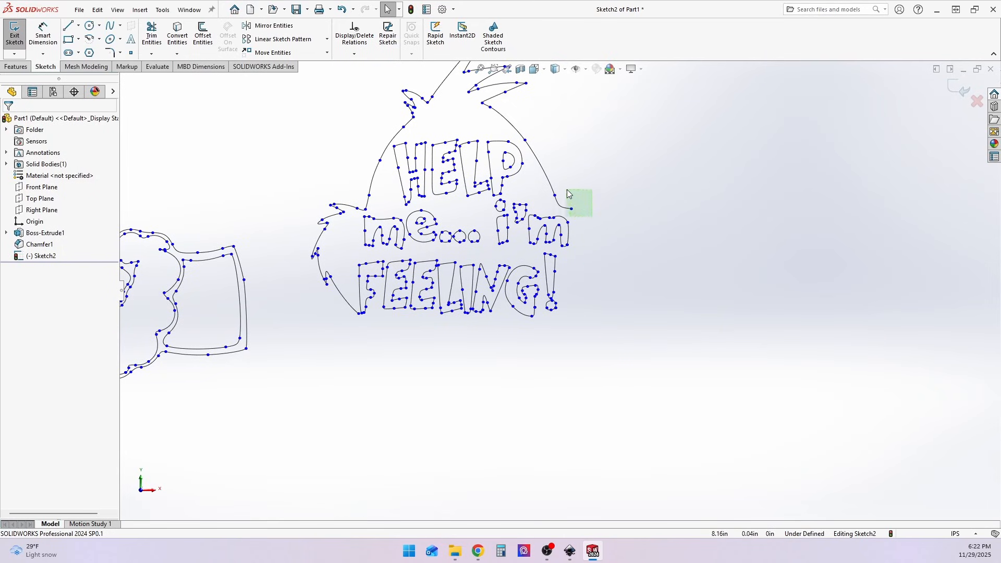
Delete the remaining hair, upper curves and left-hand fur of the head outline, keeping only the lettering
scroll(535, 130, up, 2)
scroll(534, 130, down, 2)
drag(614, 238, 392, 118)
key(Delete)
mouse_move(405, 275)
mouse_down()
mouse_move(336, 324)
mouse_move(382, 377)
mouse_up()
key(Delete)
scroll(393, 425, down, 2)
click(439, 353)
key(Delete)
scroll(440, 358, up, 2)
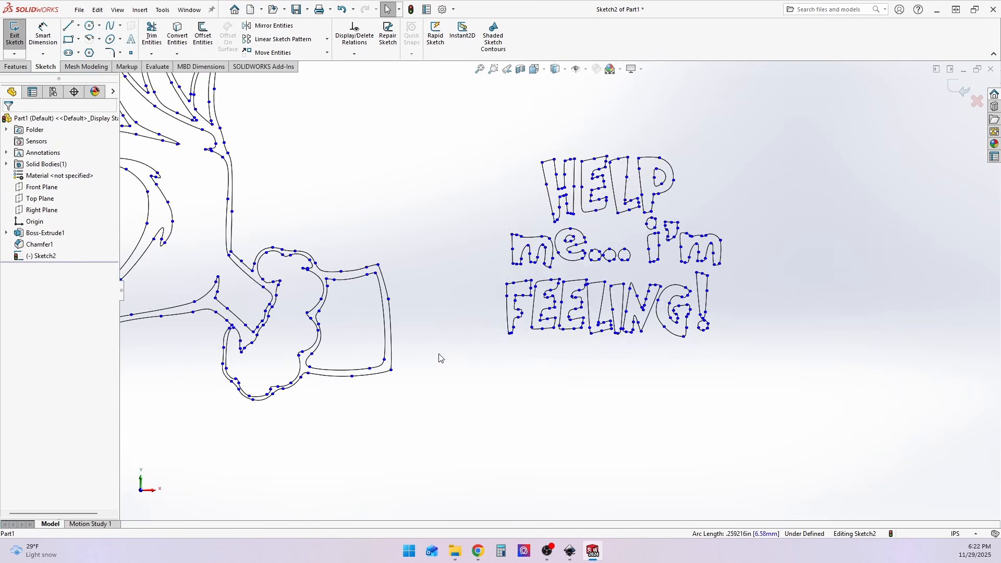
Move the whole heart-hands outline onto the disc with Move Entities, centred horizontally with the heart around the origin
scroll(439, 359, up, 3)
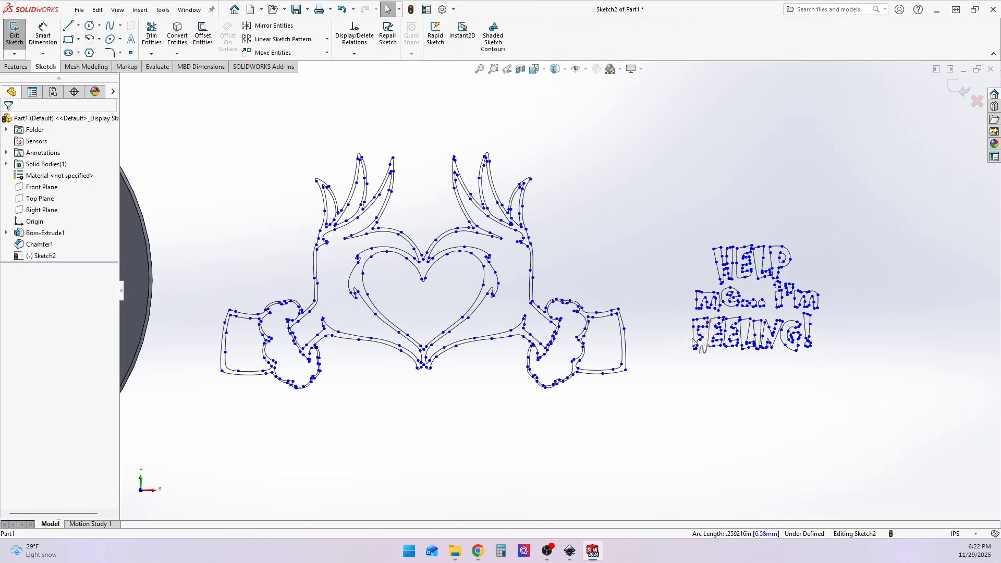
scroll(506, 316, up, 3)
scroll(242, 265, down, 4)
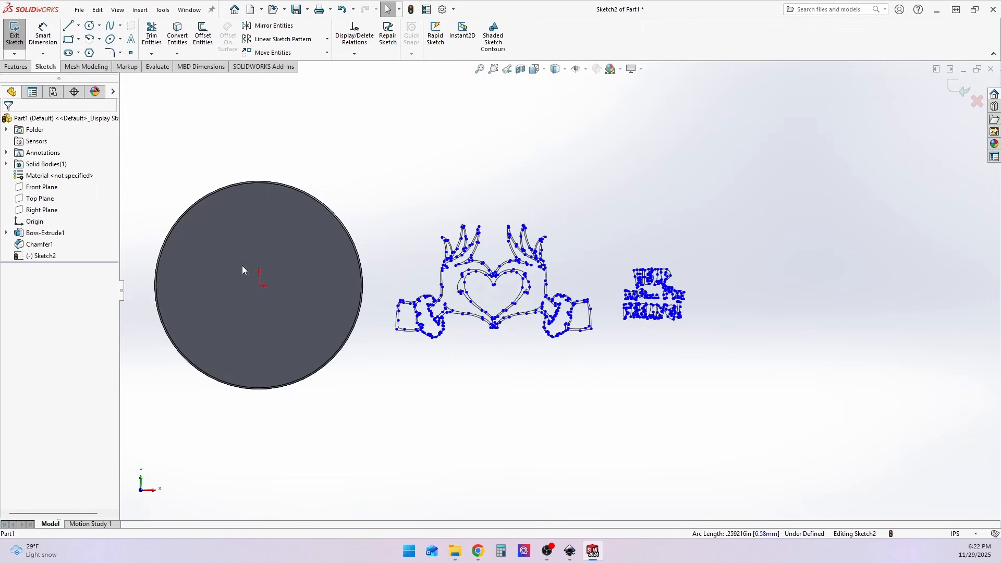
click(355, 252)
scroll(855, 286, up, 1)
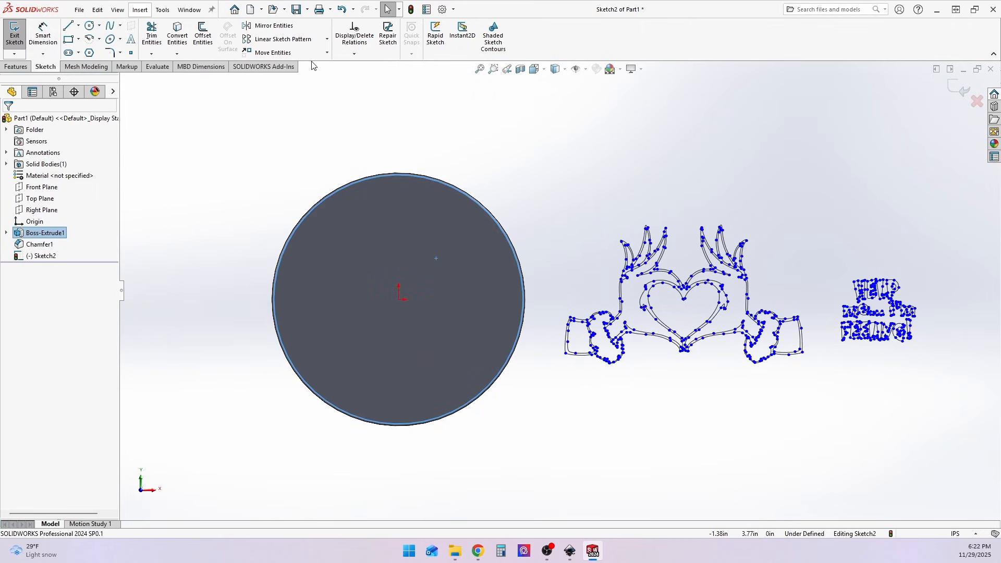
click(286, 53)
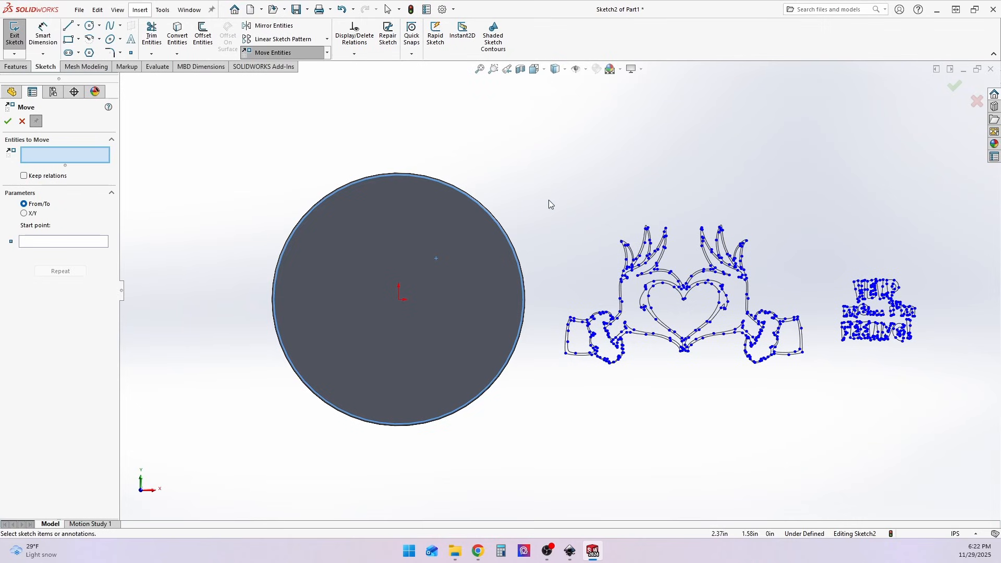
drag(548, 199, 817, 401)
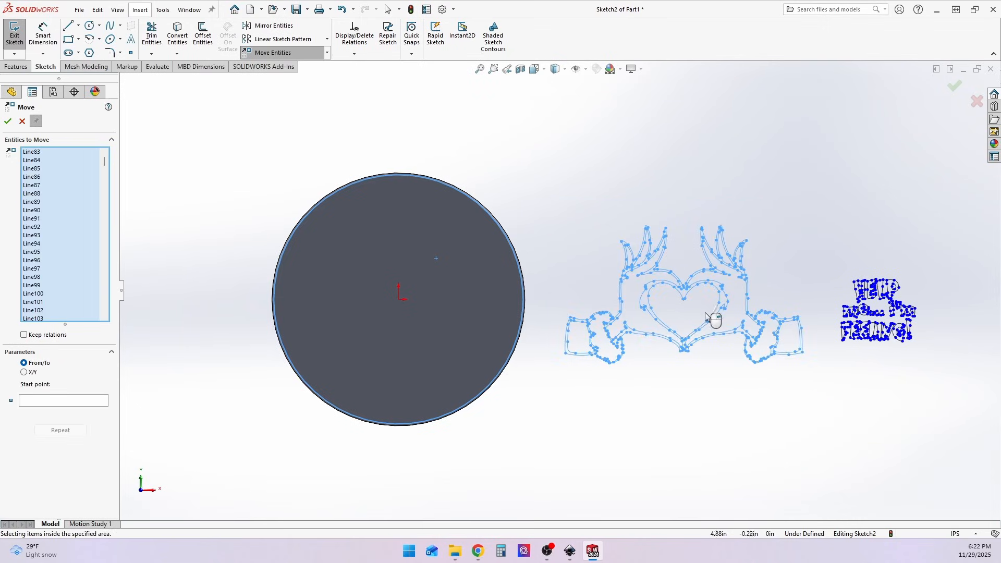
click(53, 402)
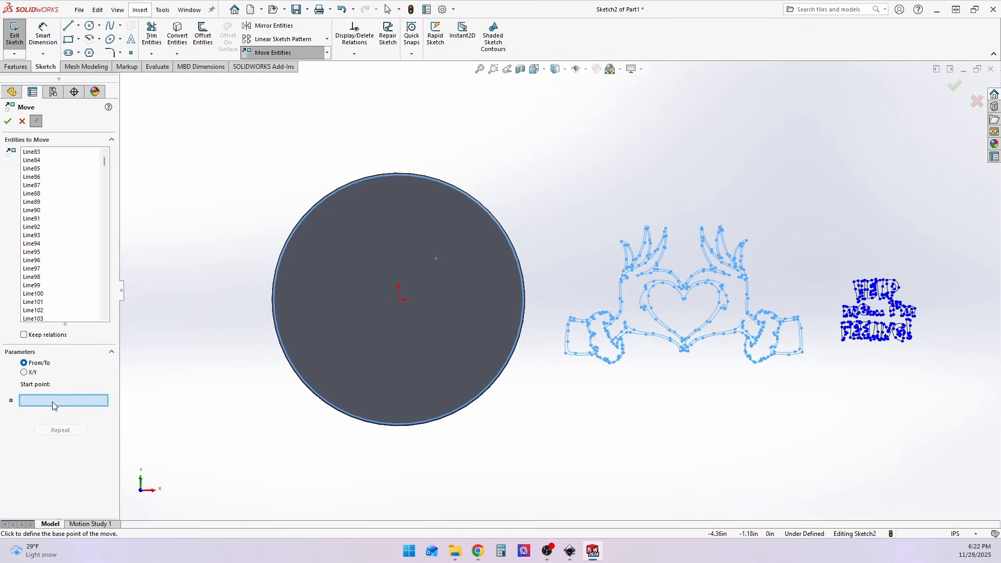
click(684, 308)
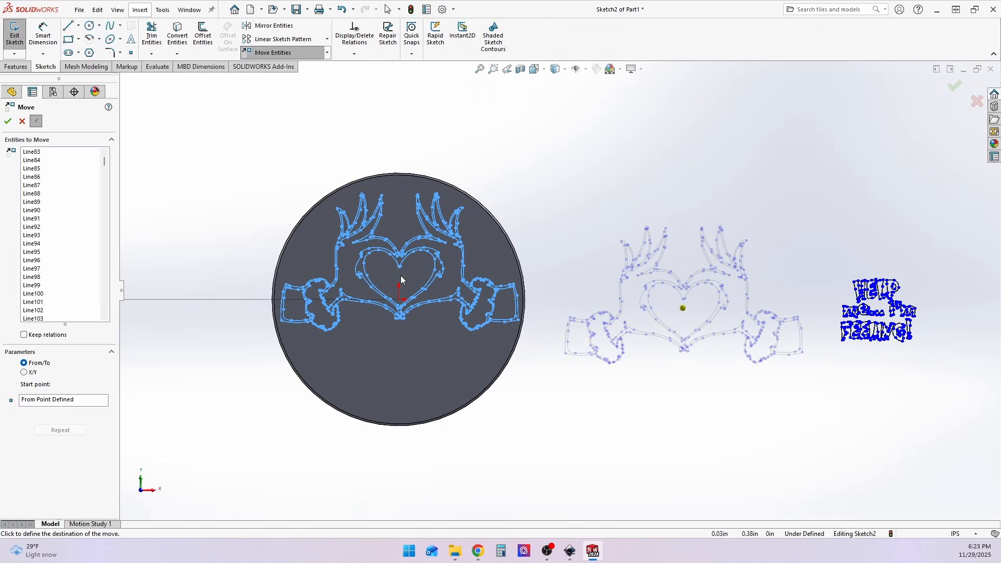
click(401, 277)
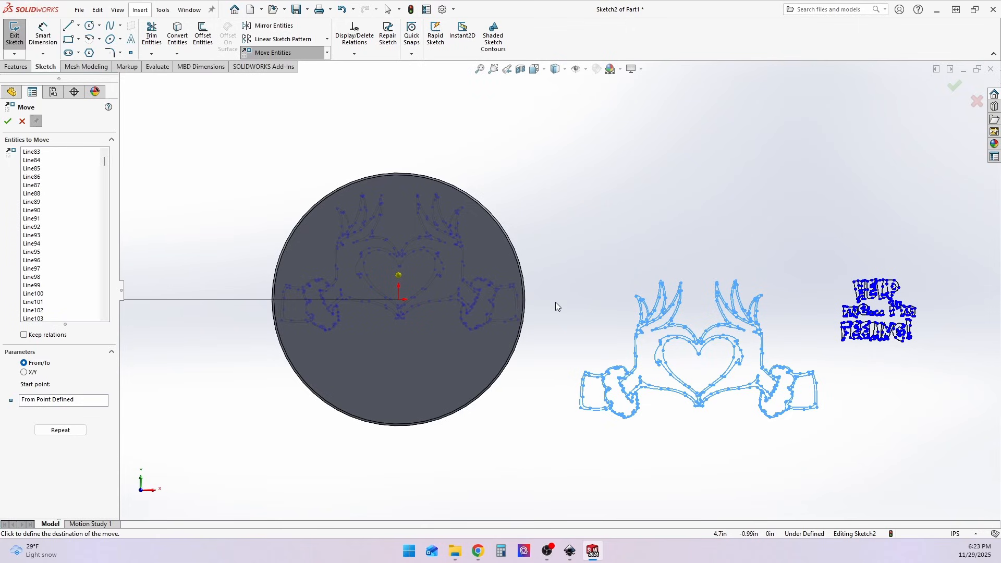
key(Escape)
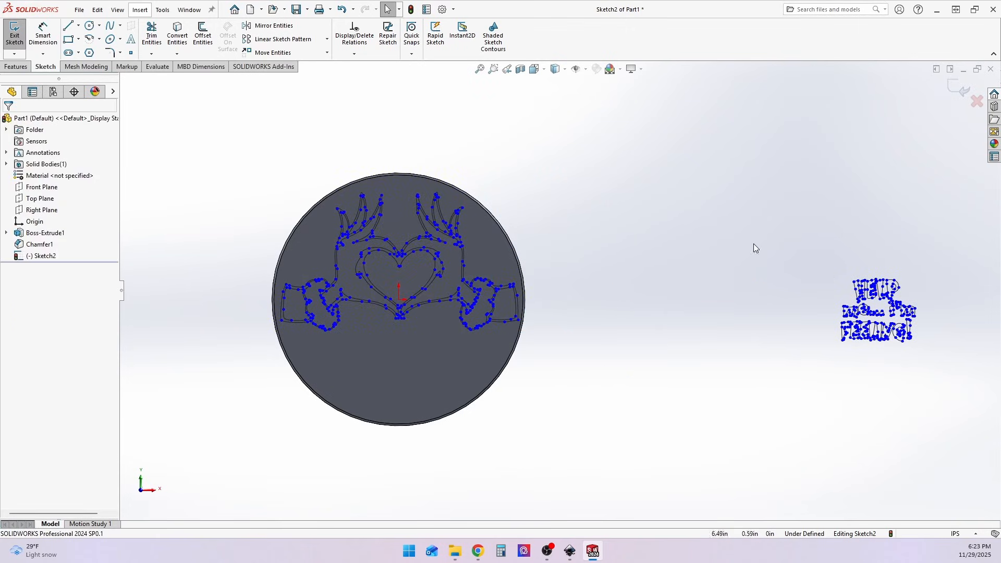
Move the "HELP me... i'm FEELING!" lettering closer to the disc, just outside its lower right edge
click(273, 52)
drag(809, 257, 934, 368)
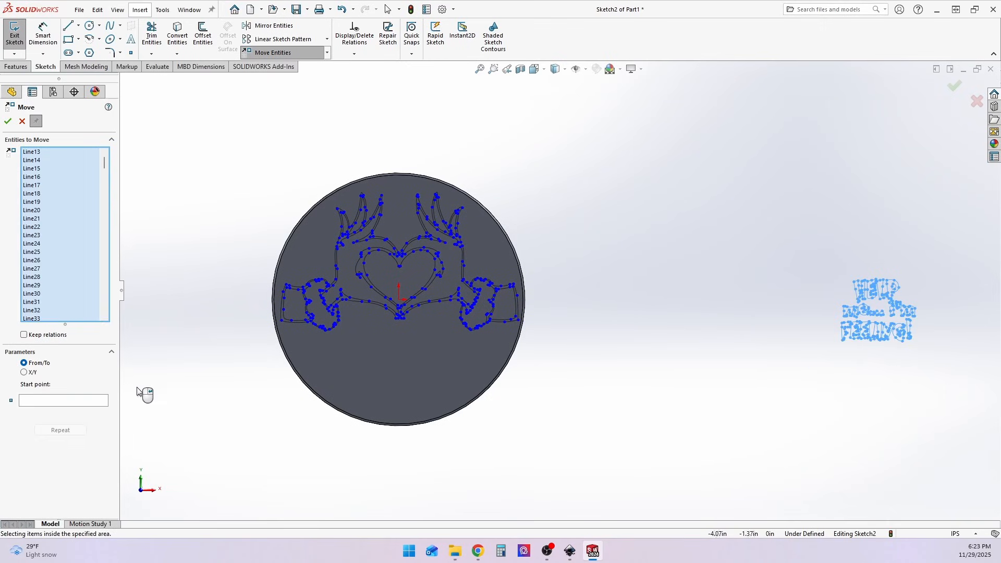
click(70, 402)
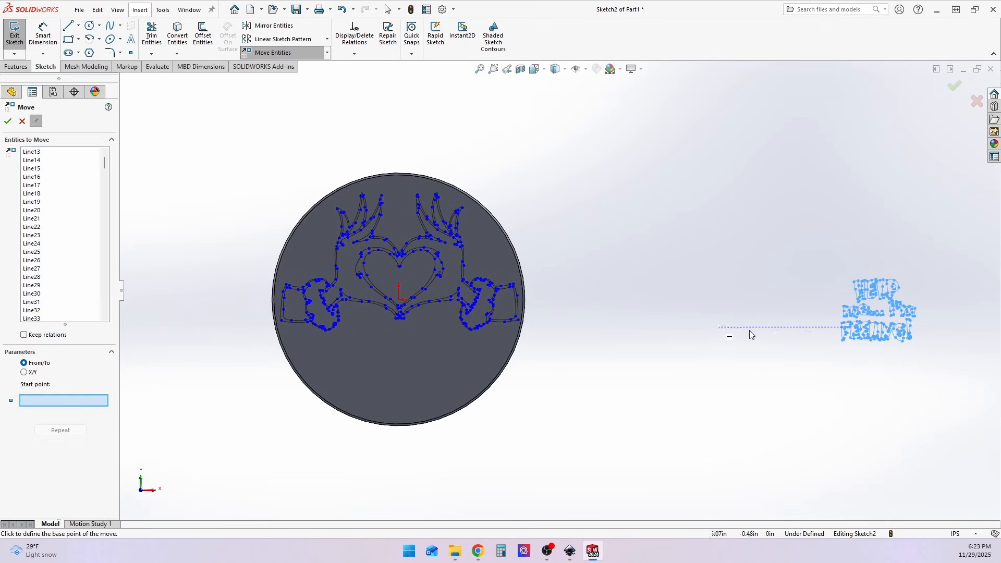
click(871, 349)
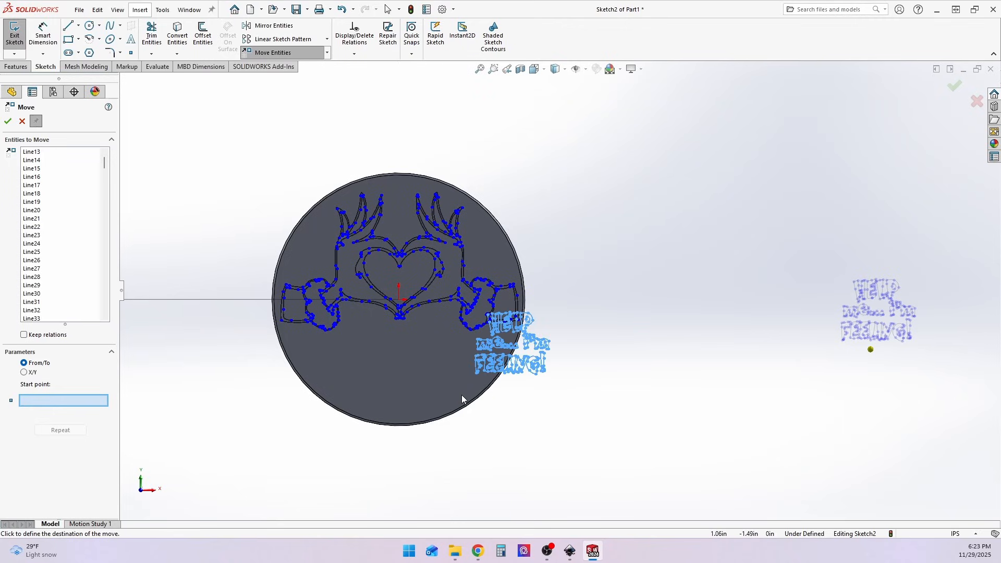
click(611, 394)
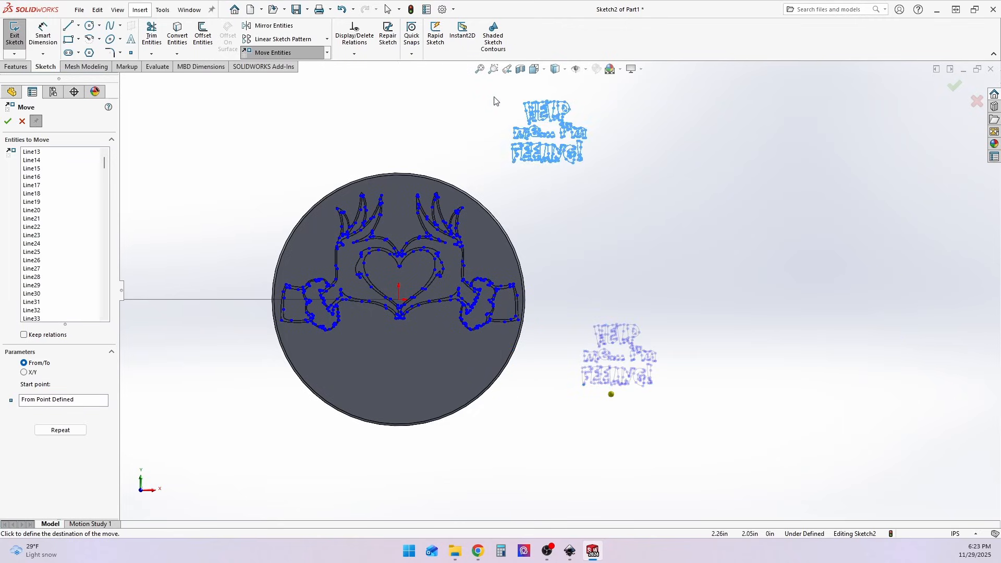
key(Escape)
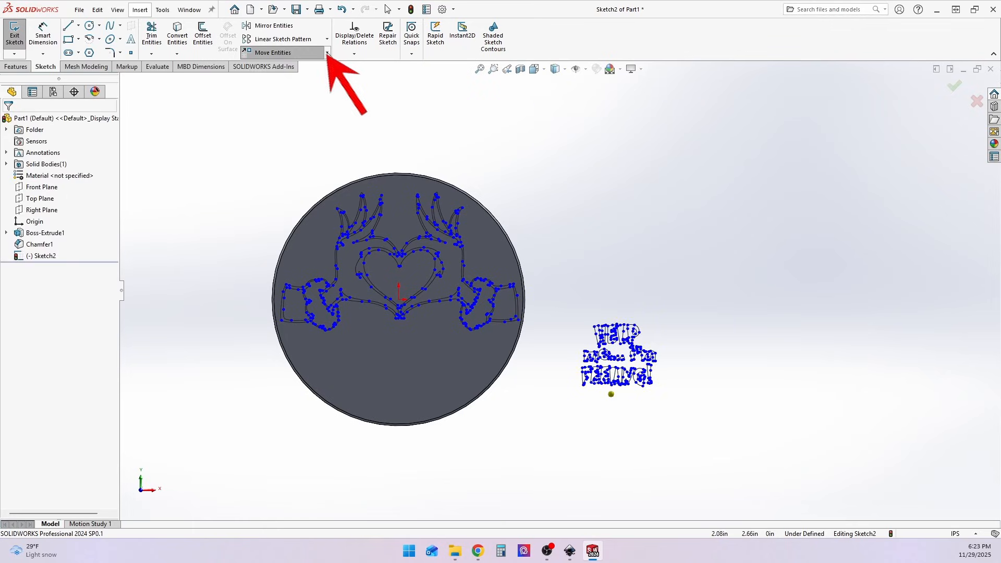
Scale the "HELP me... i'm FEELING!" lettering by a factor of 1.5 about a point near its centre
click(327, 53)
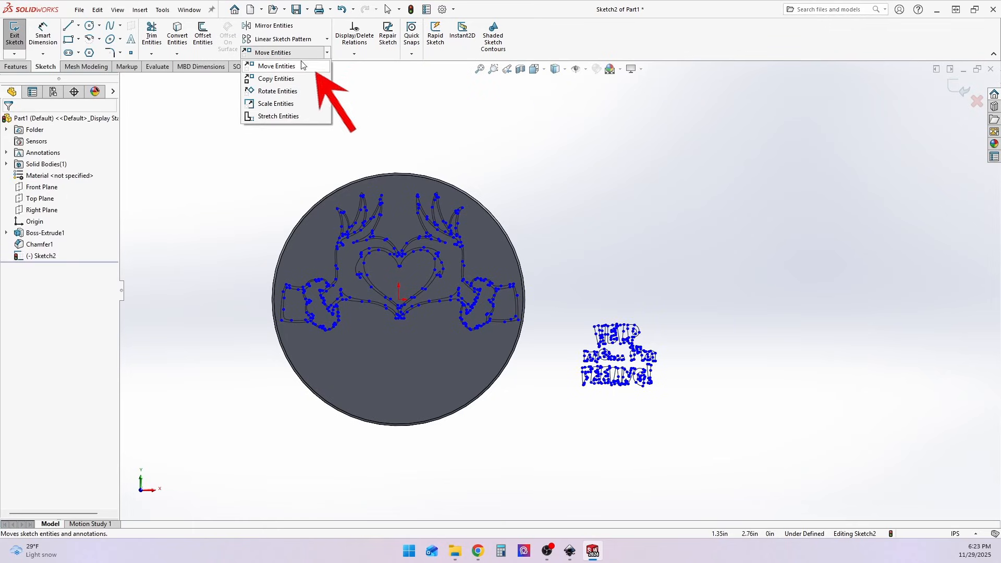
click(281, 104)
mouse_move(558, 312)
mouse_down()
mouse_move(701, 407)
mouse_move(675, 402)
mouse_up()
scroll(647, 389, down, 3)
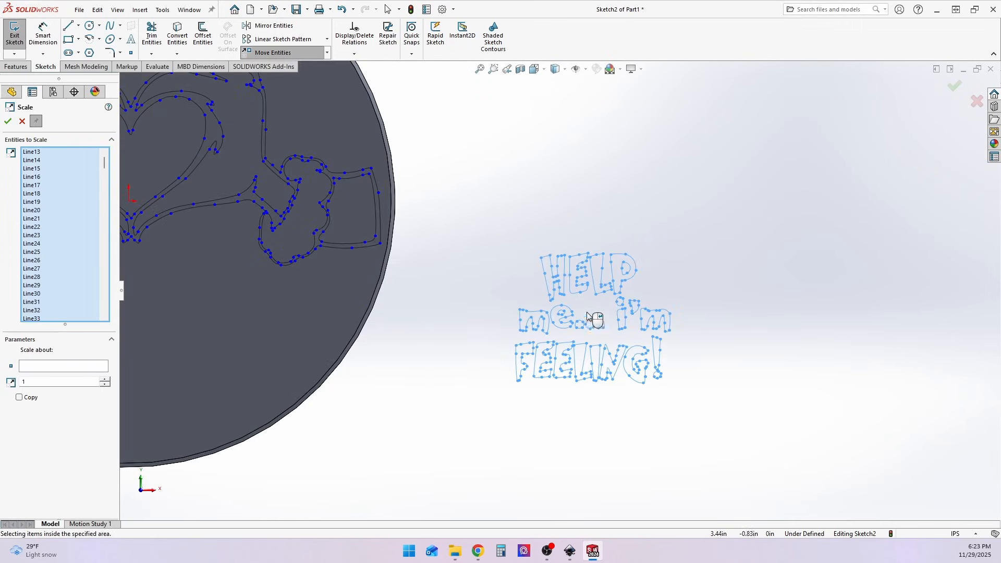
click(44, 367)
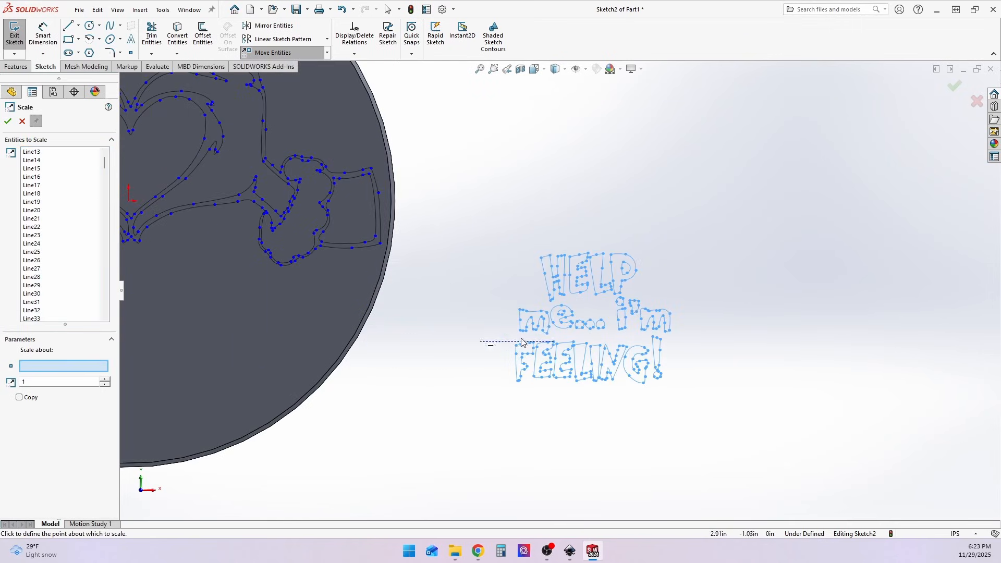
click(591, 321)
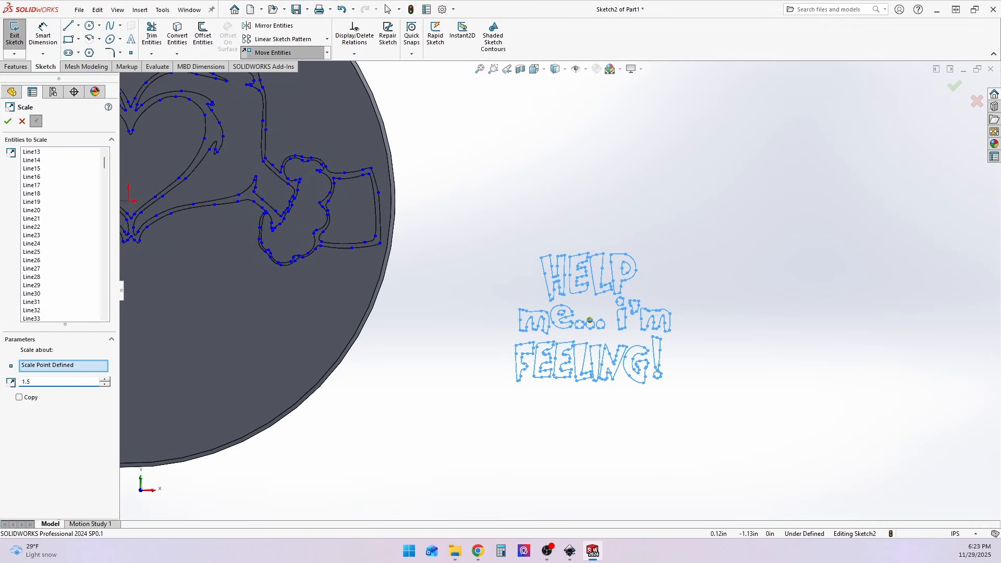
text(1.5)
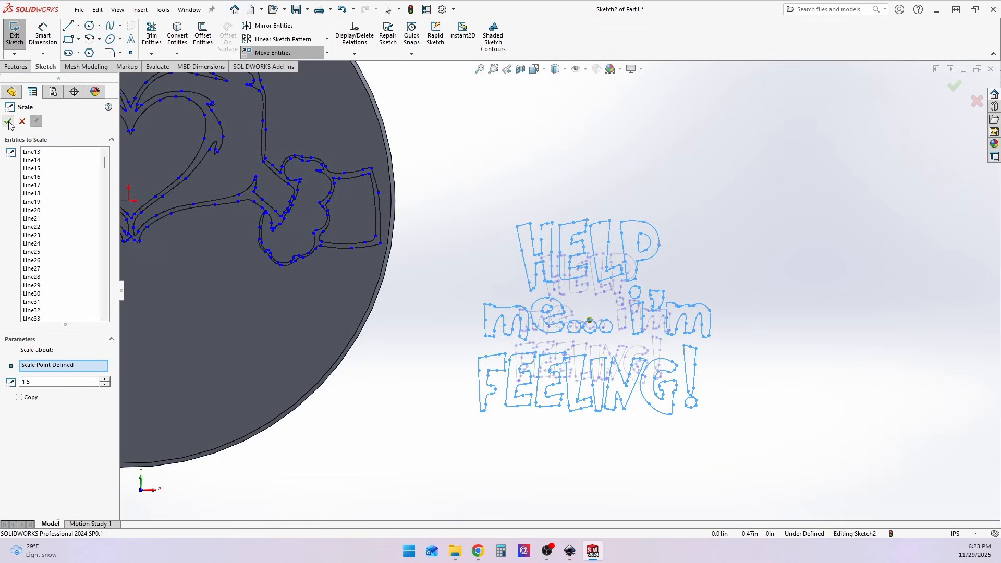
key(Return)
scroll(531, 259, up, 5)
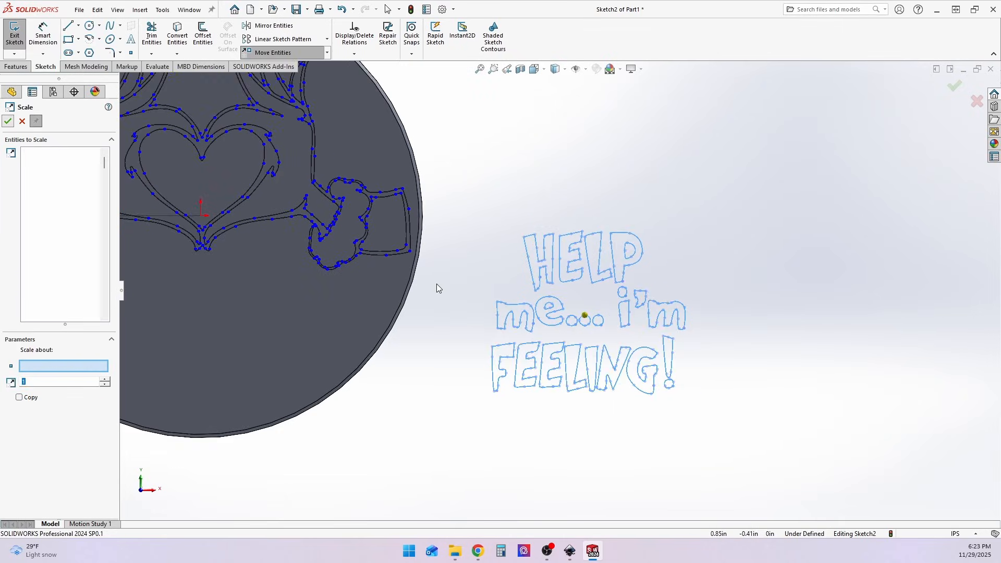
middle_drag(500, 295, 562, 302)
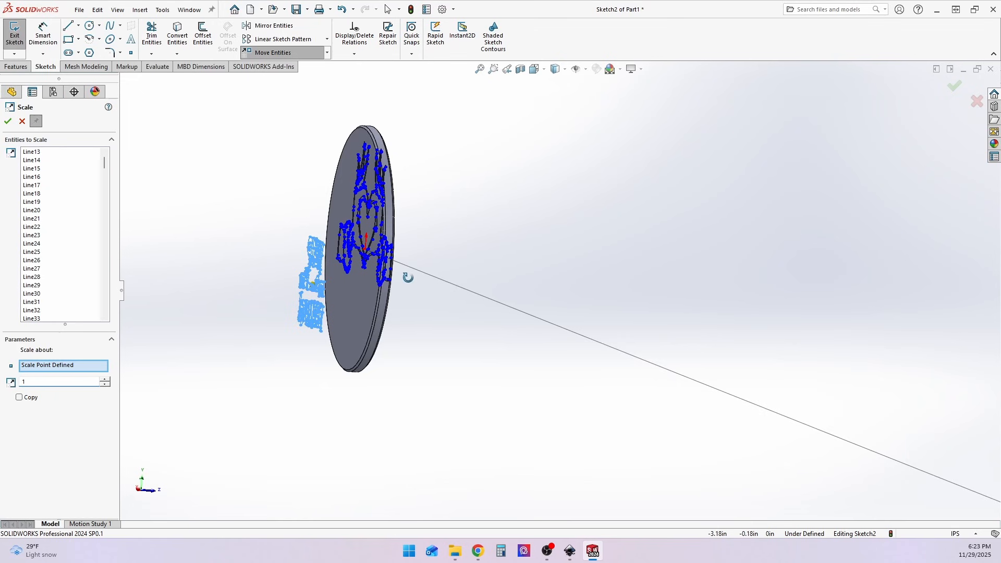
key(ctrl+1)
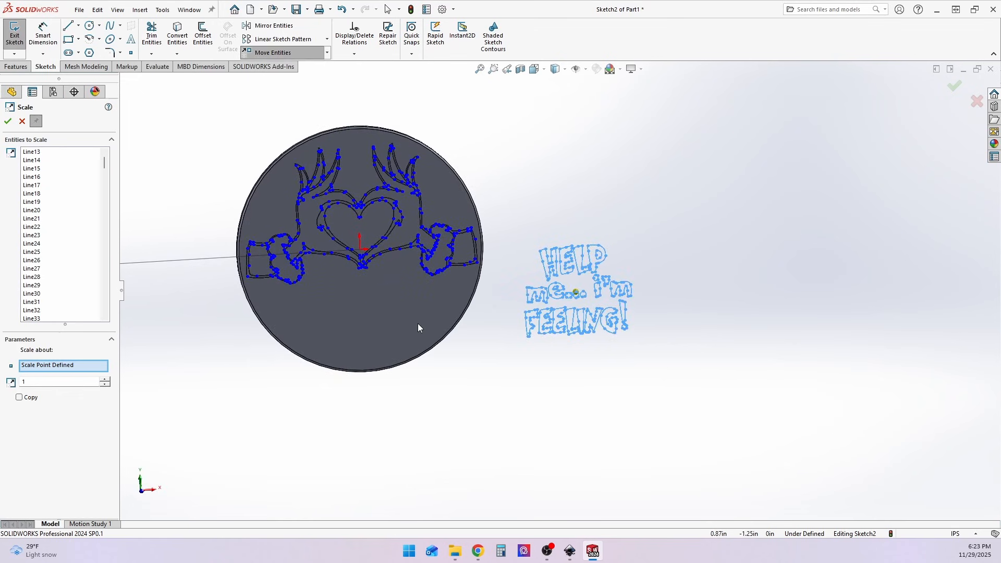
key(Escape)
key(f)
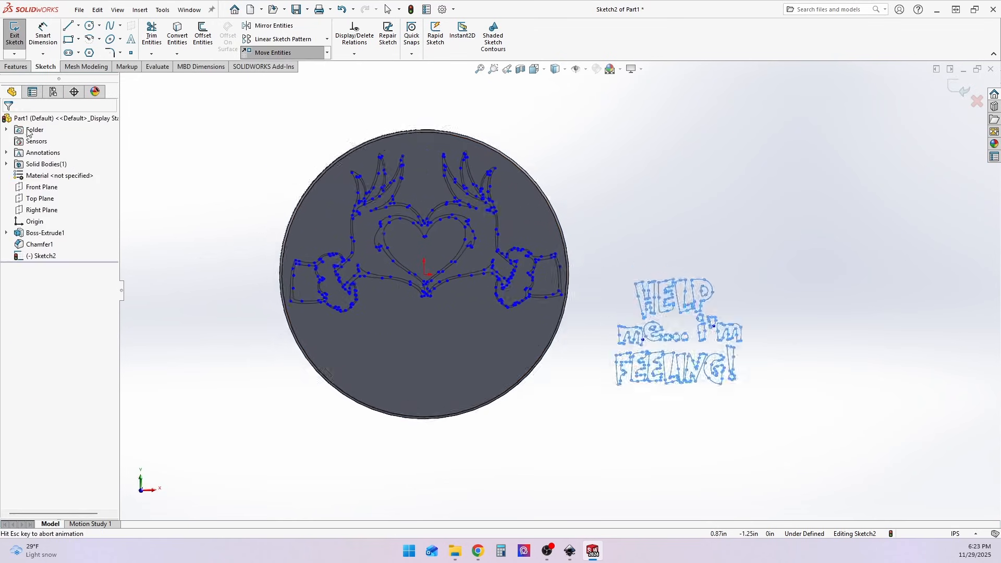
Move the word "HELP" onto the disc with Move Entities, placing it below the left hand of the heart-hands outline
scroll(688, 334, down, 3)
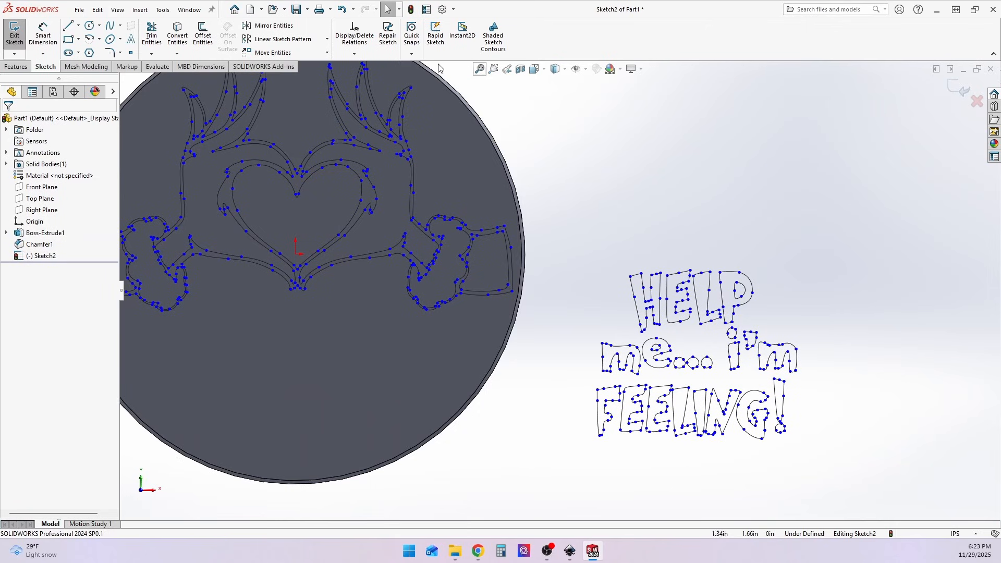
click(281, 53)
drag(609, 236, 801, 345)
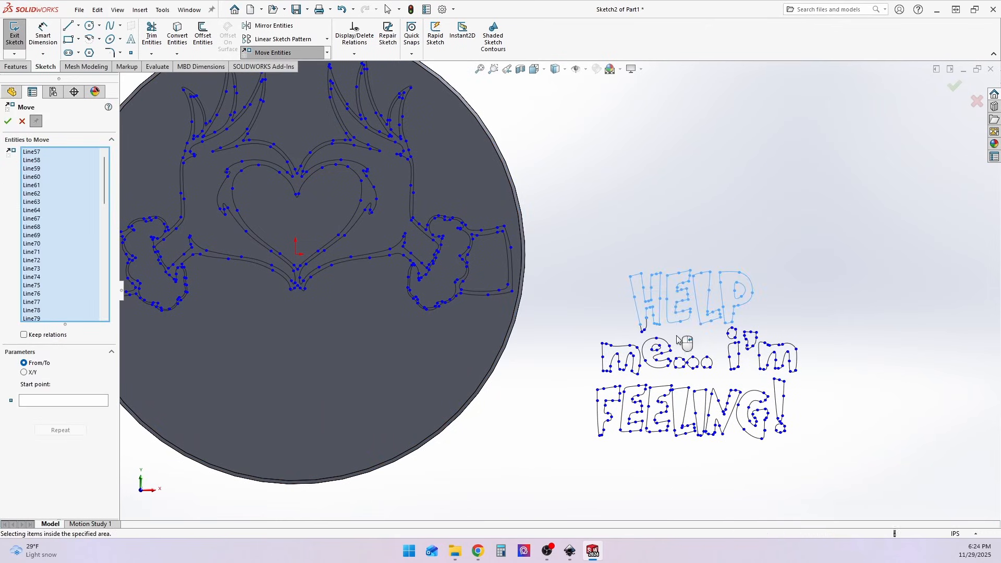
scroll(644, 312, up, 1)
click(643, 312)
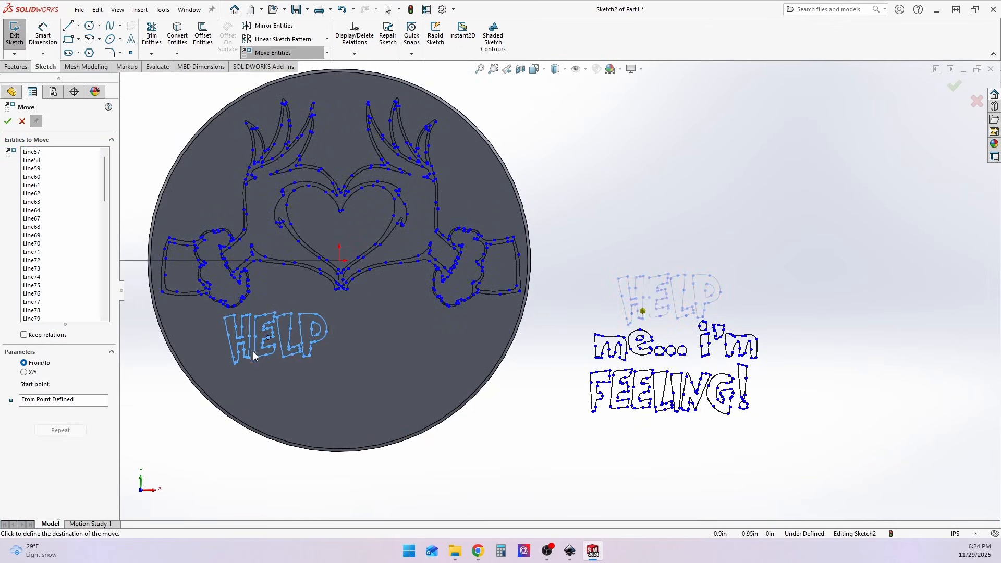
click(259, 360)
Move "me..." onto the disc, just beside the word "HELP" on the same line
drag(579, 321, 693, 378)
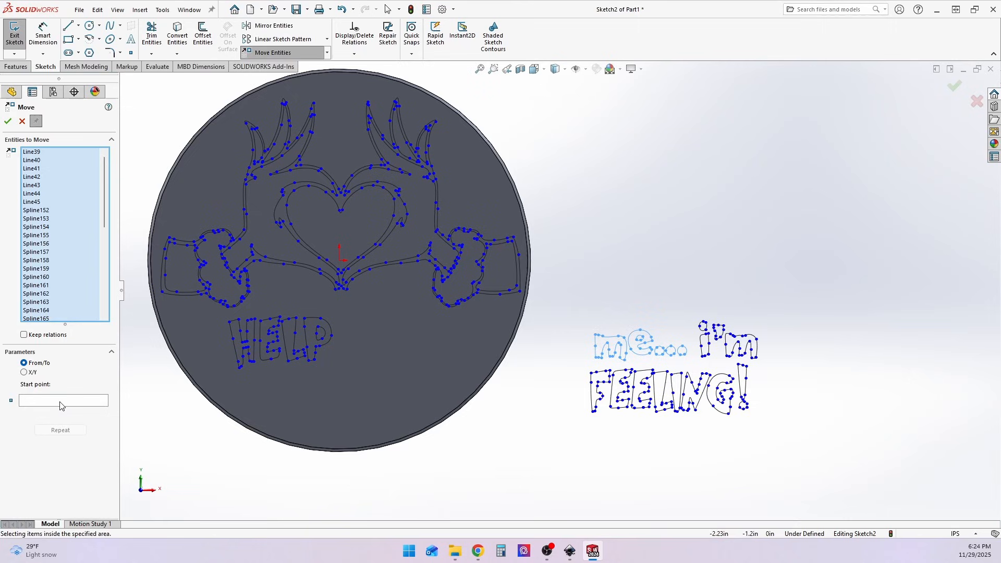
right_click(407, 345)
click(664, 347)
click(418, 345)
key(Escape)
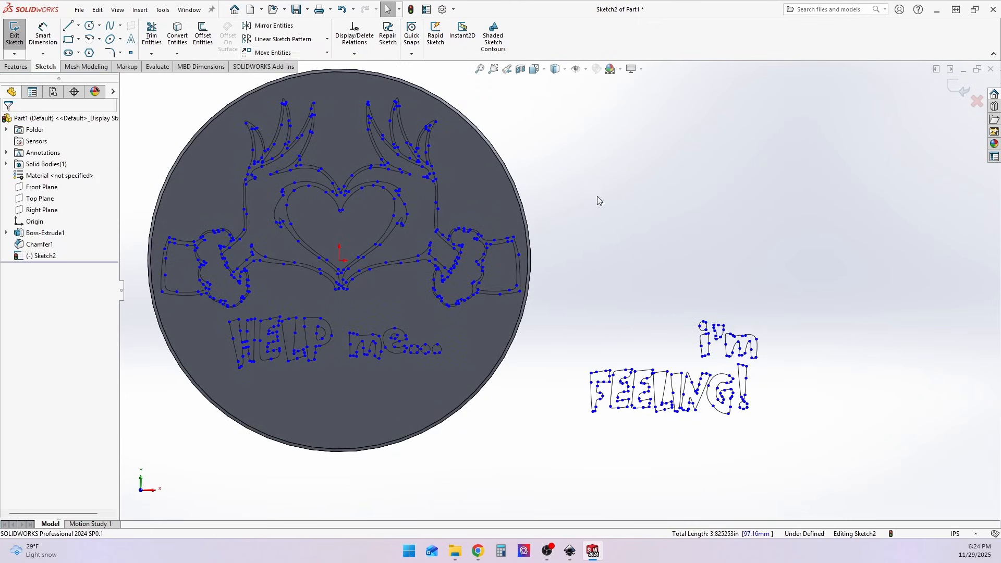
Move "i'm" onto the disc, directly below the word "HELP"
click(272, 52)
drag(678, 306, 792, 362)
click(60, 402)
click(720, 337)
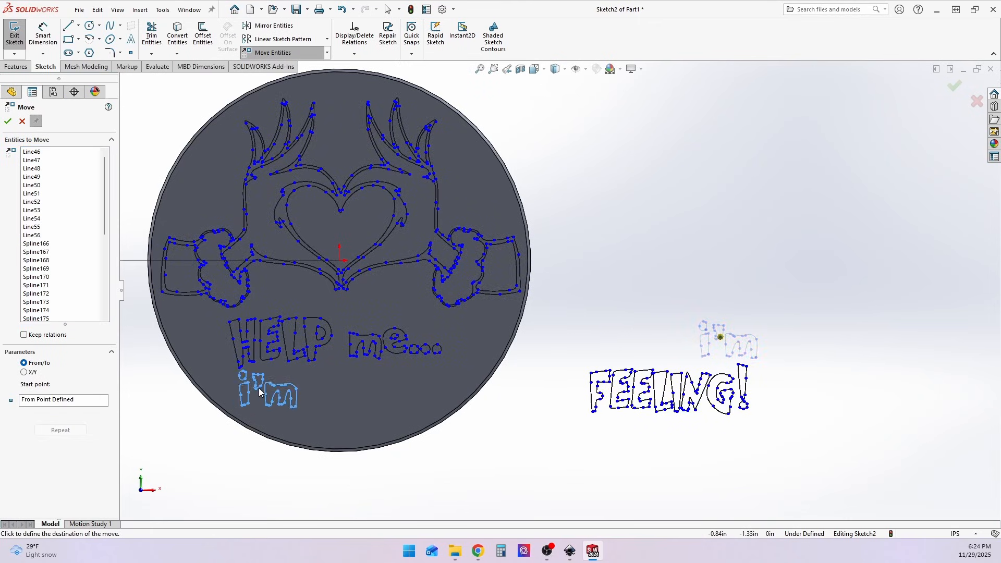
click(253, 399)
Move the word "FEELING!" onto the disc, beside "i'm" on the second line of lettering
drag(576, 354, 762, 422)
click(59, 401)
click(591, 382)
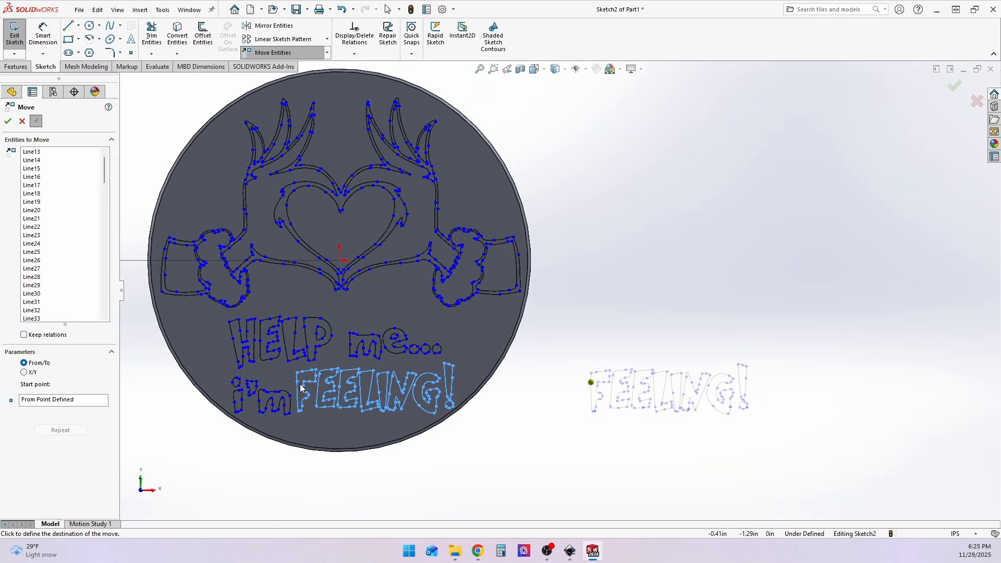
click(300, 387)
Shift "i'm" slightly up and to the left to open a space before "FEELING!"
scroll(358, 351, up, 4)
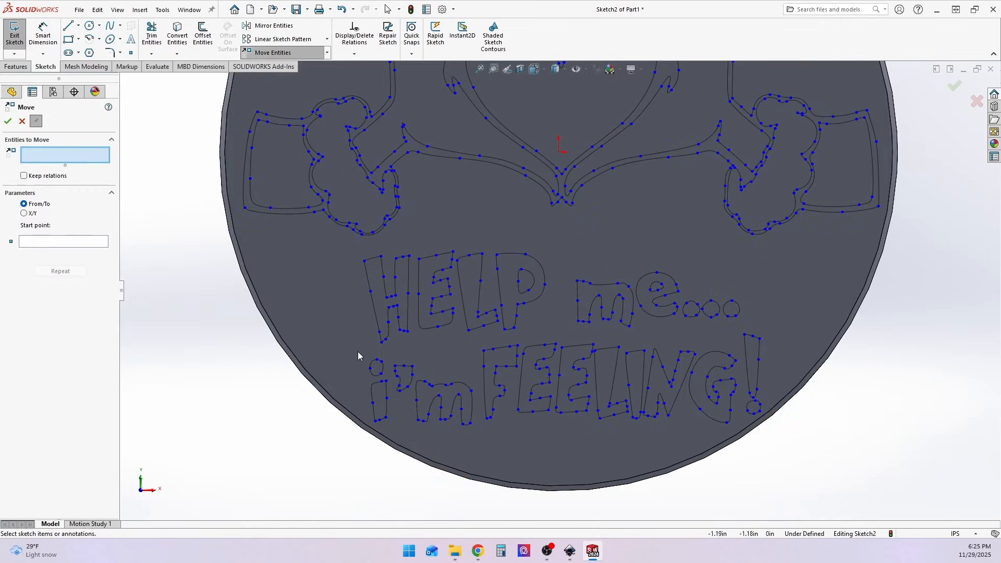
drag(352, 351, 477, 453)
click(59, 401)
click(408, 390)
click(390, 376)
scroll(637, 376, down, 4)
key(Escape)
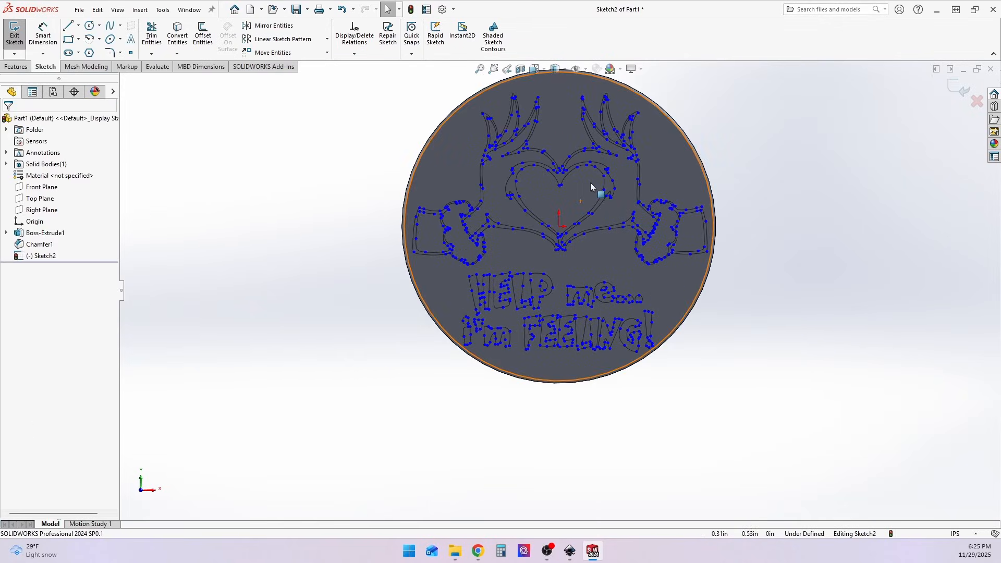
scroll(673, 155, down, 2)
scroll(672, 157, up, 3)
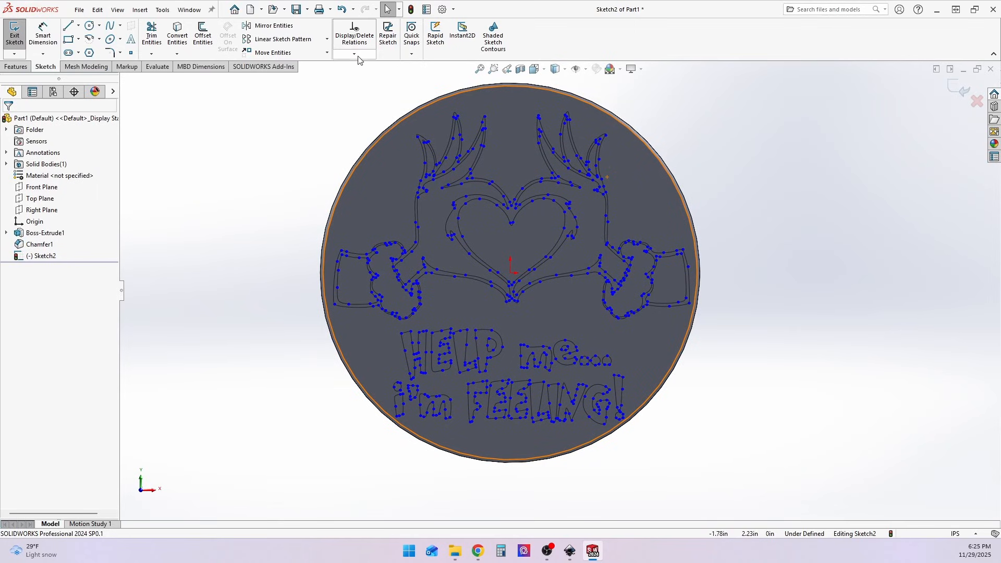
Try to cut-extrude the heart-hands artwork by picking the narrow region between its outlines as the contour
click(15, 66)
click(159, 33)
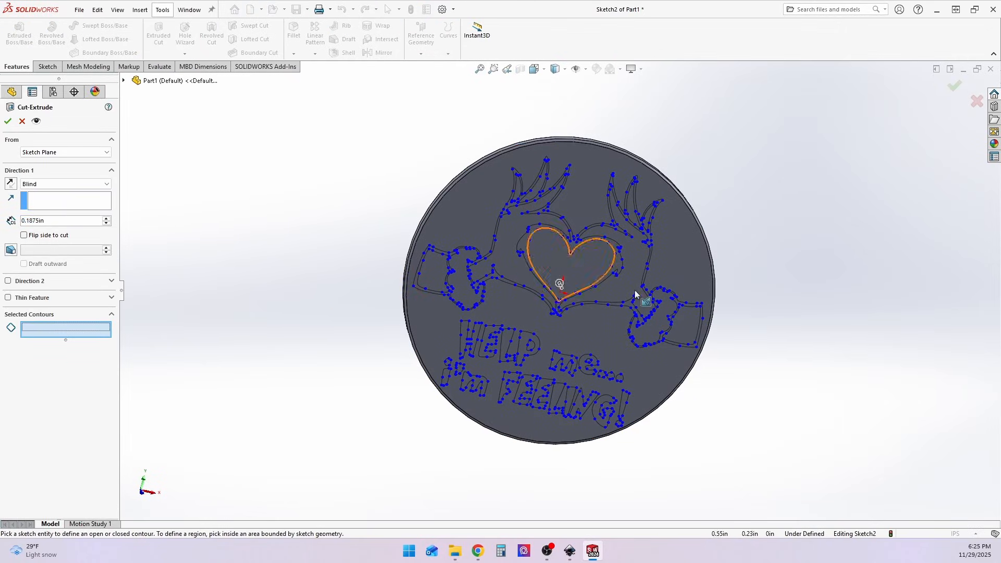
click(658, 324)
scroll(659, 324, down, 2)
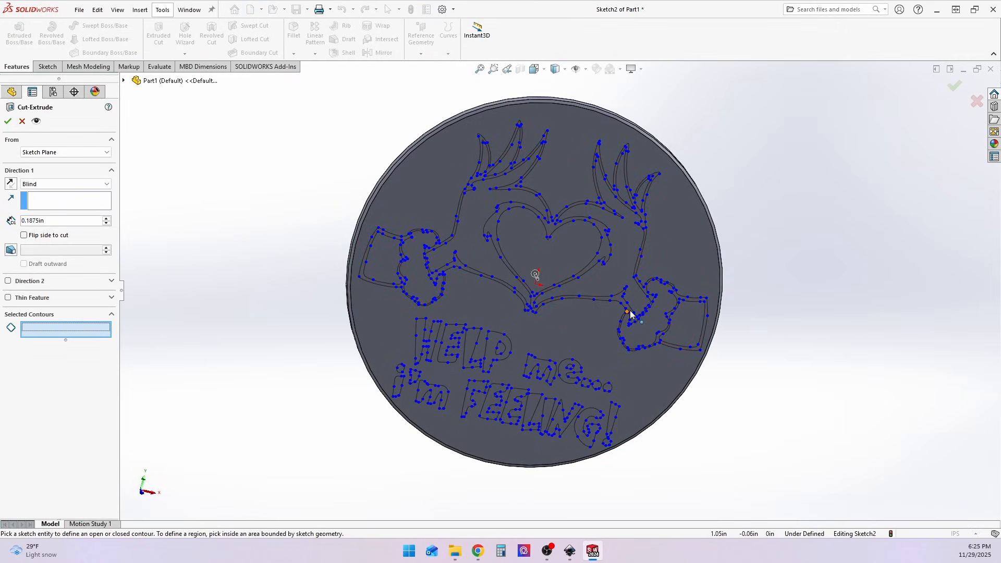
scroll(660, 290, down, 3)
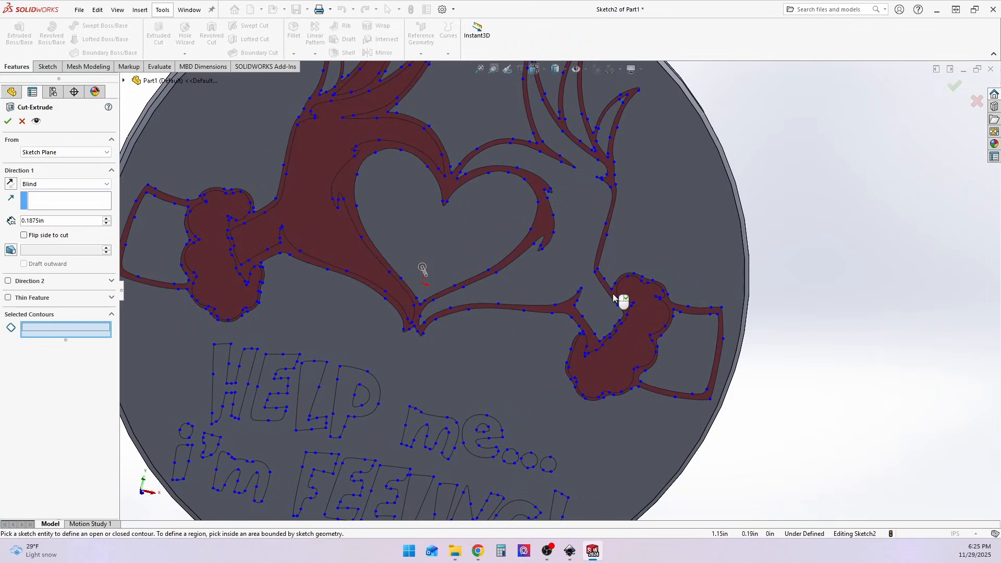
scroll(614, 298, up, 3)
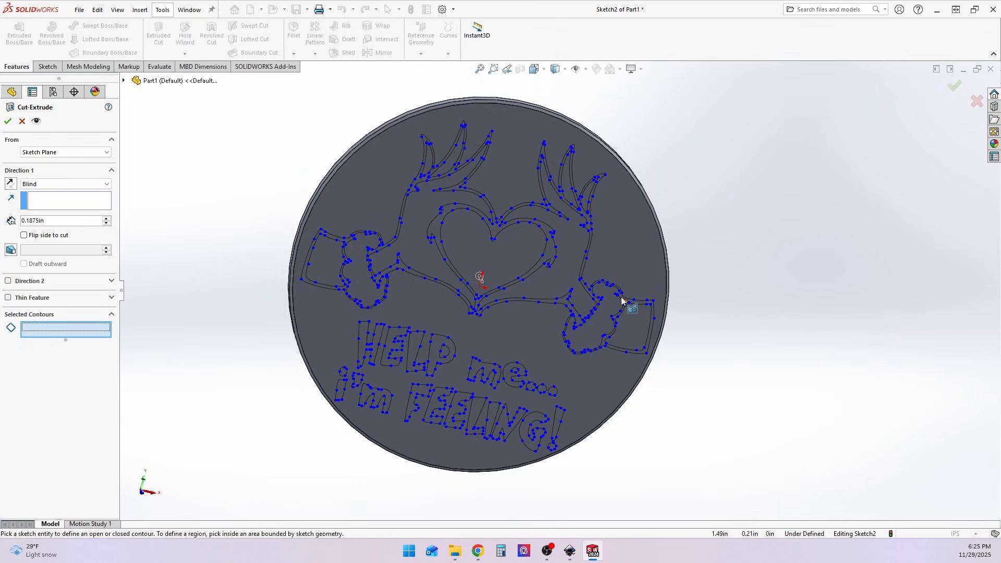
scroll(468, 284, down, 4)
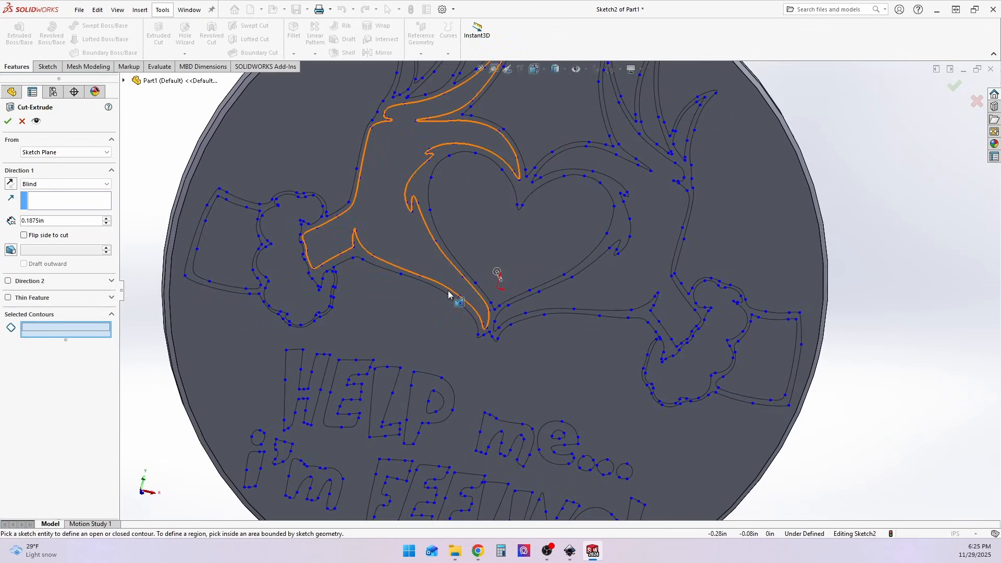
scroll(451, 297, down, 3)
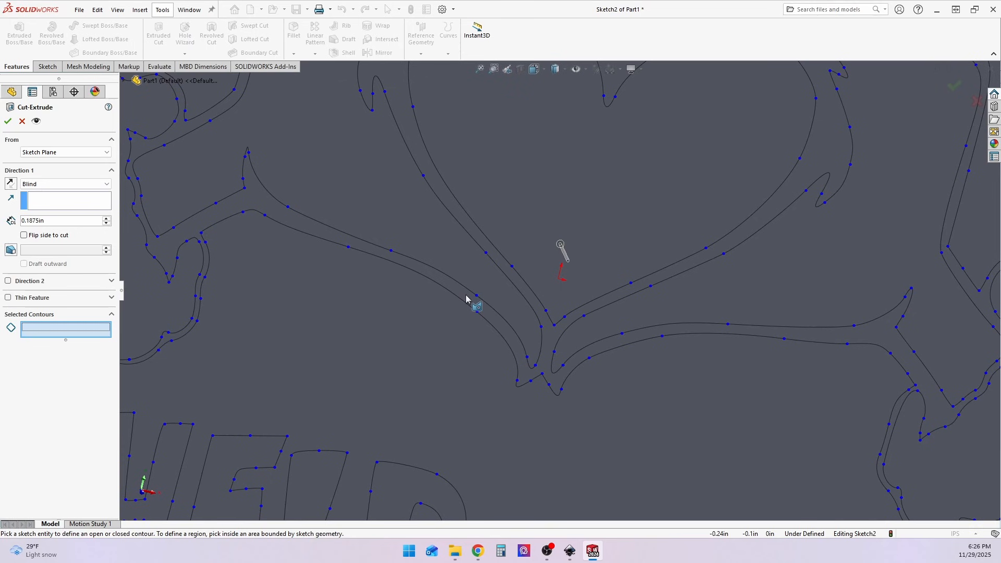
click(468, 300)
scroll(521, 303, up, 6)
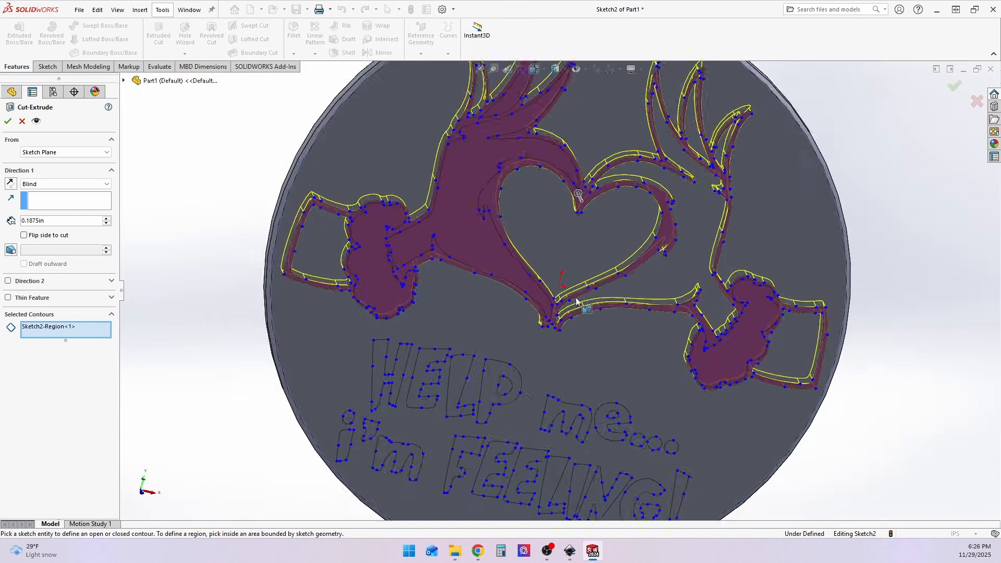
mouse_move(604, 205)
middle_down()
mouse_move(609, 222)
mouse_move(587, 204)
mouse_move(594, 195)
middle_up()
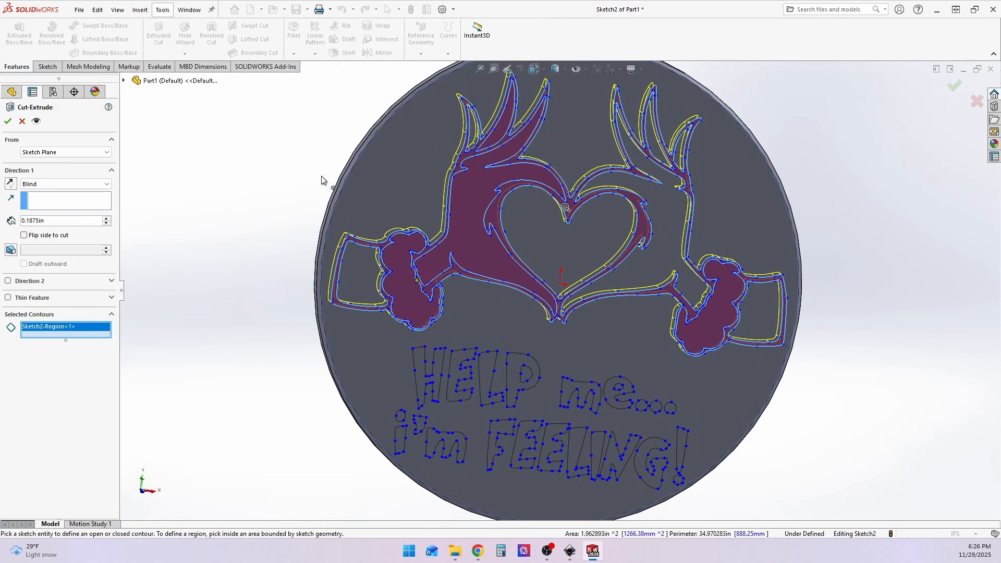
click(22, 123)
scroll(615, 201, up, 3)
scroll(691, 300, down, 1)
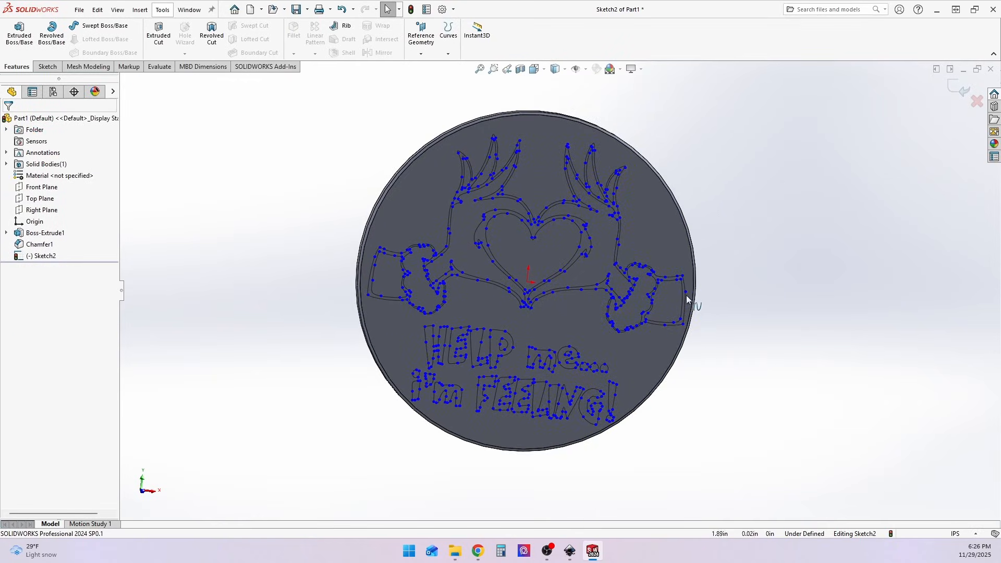
Run Repair Sketch to look for gaps smaller than 0.00250087 in, and turn off its magnifier
mouse_move(705, 329)
middle_down()
mouse_move(703, 278)
mouse_move(698, 313)
mouse_move(689, 308)
mouse_move(703, 314)
middle_up()
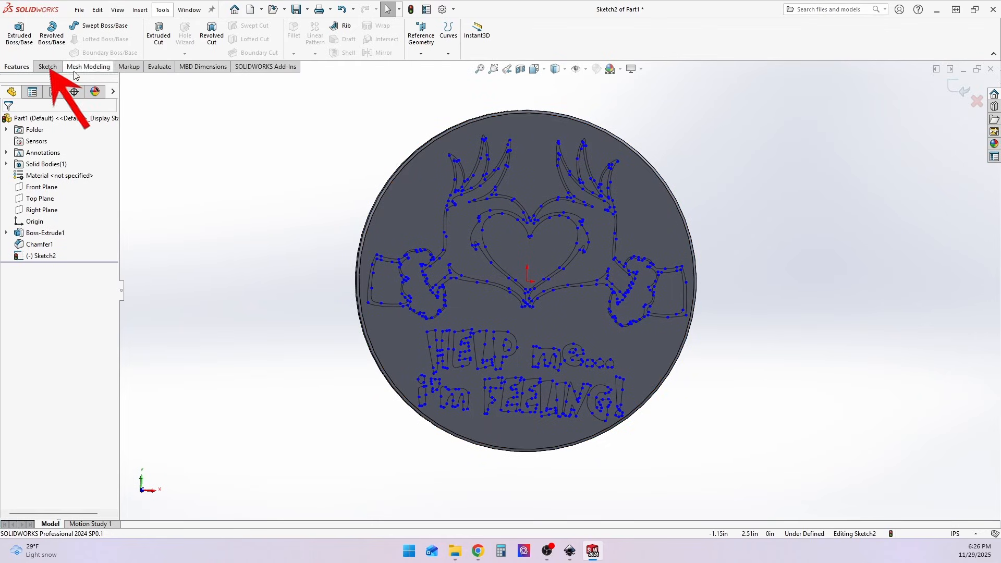
click(47, 67)
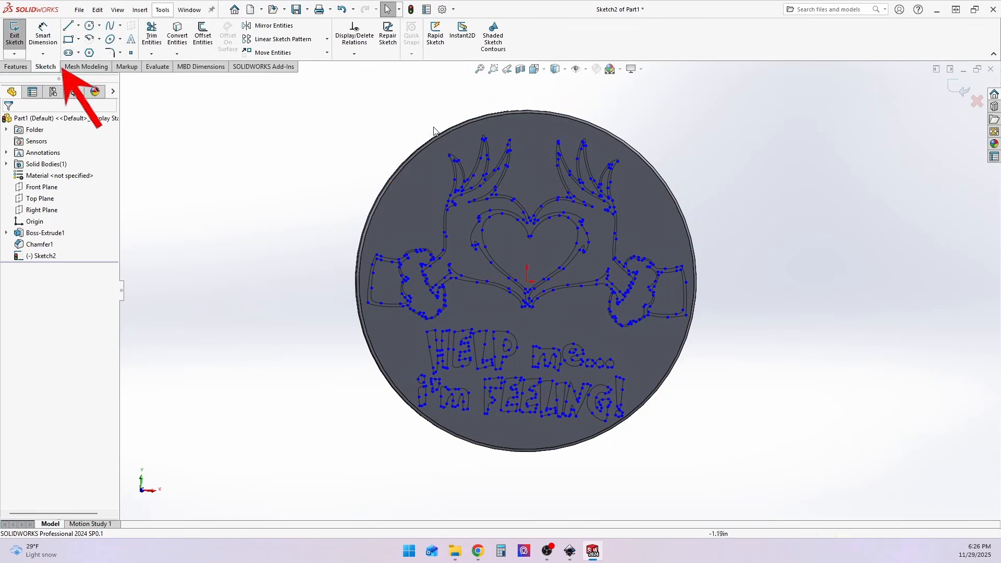
click(388, 39)
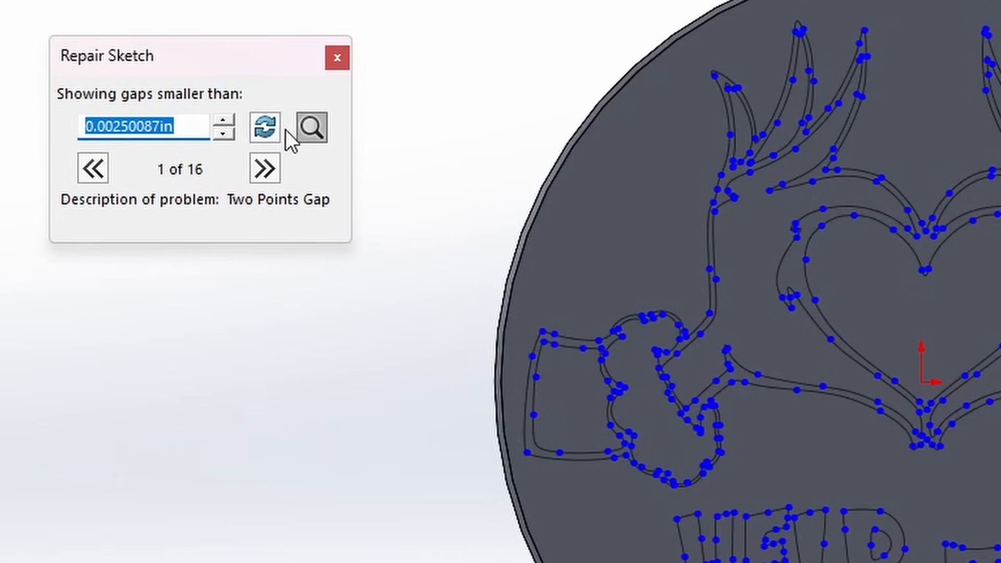
click(314, 126)
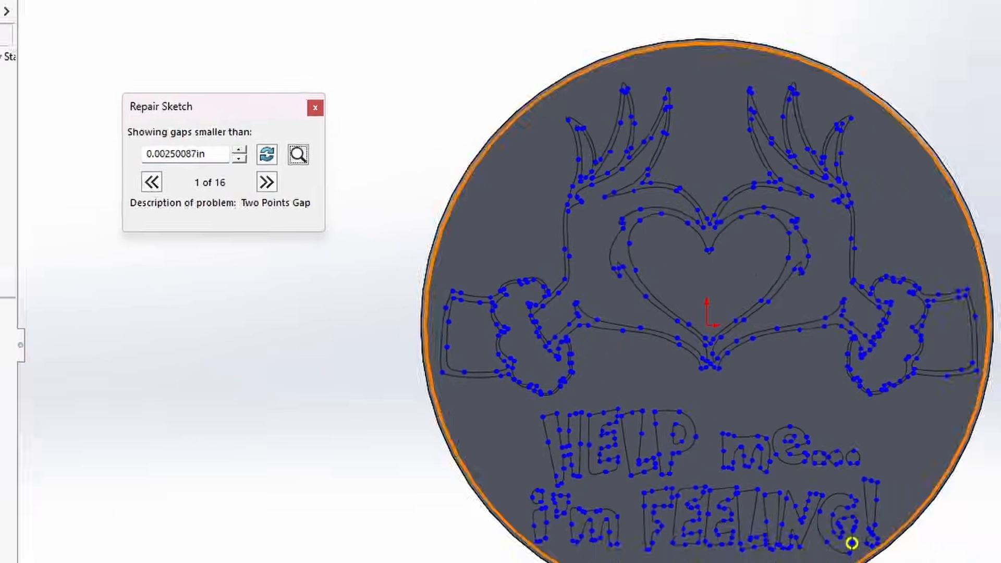
Replace the gapped spline segment on the G of "FEELING!" with a straight line between its open endpoints, and refresh the gap check
scroll(621, 372, down, 6)
scroll(569, 344, up, 3)
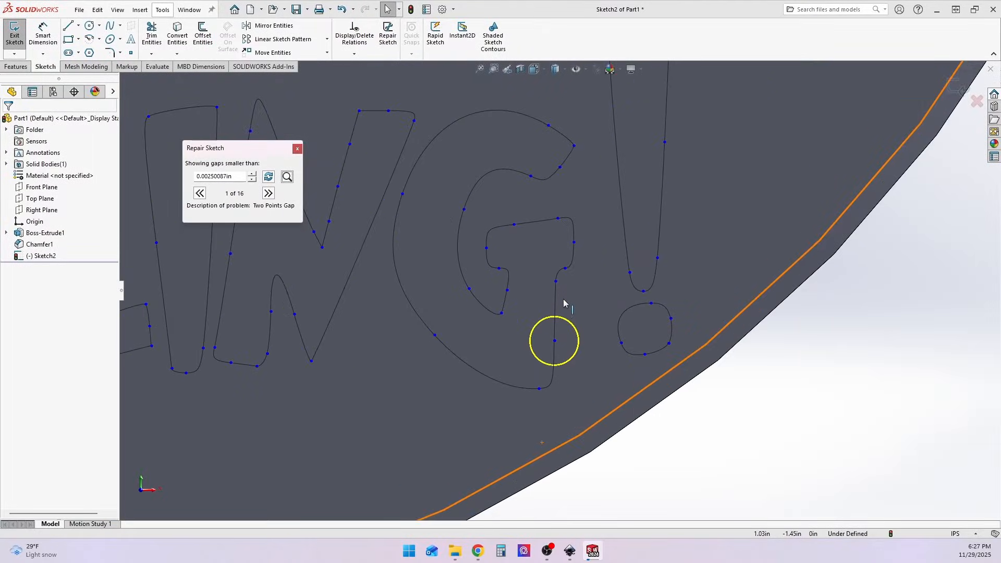
click(559, 319)
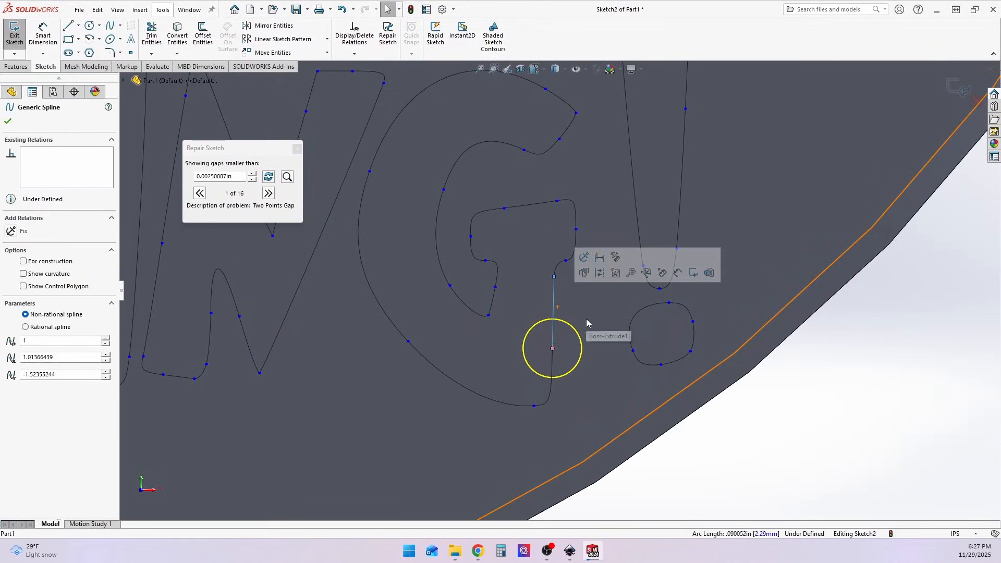
key(Delete)
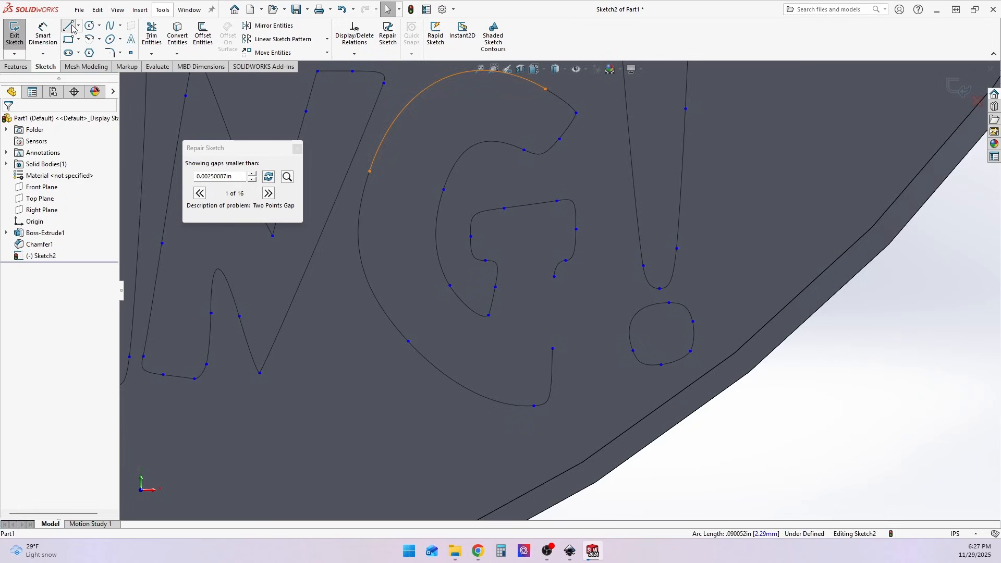
click(69, 26)
click(555, 277)
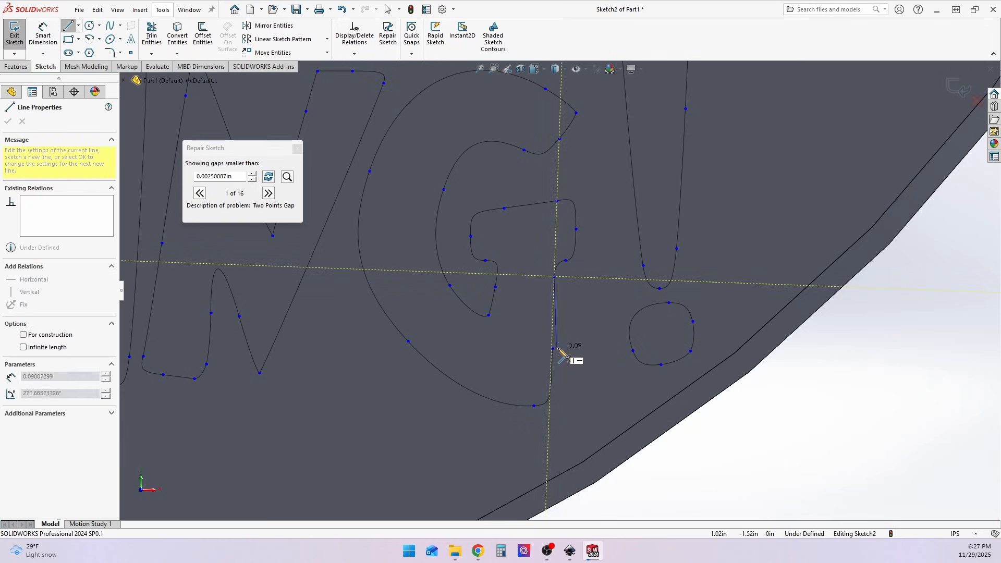
double_click(553, 349)
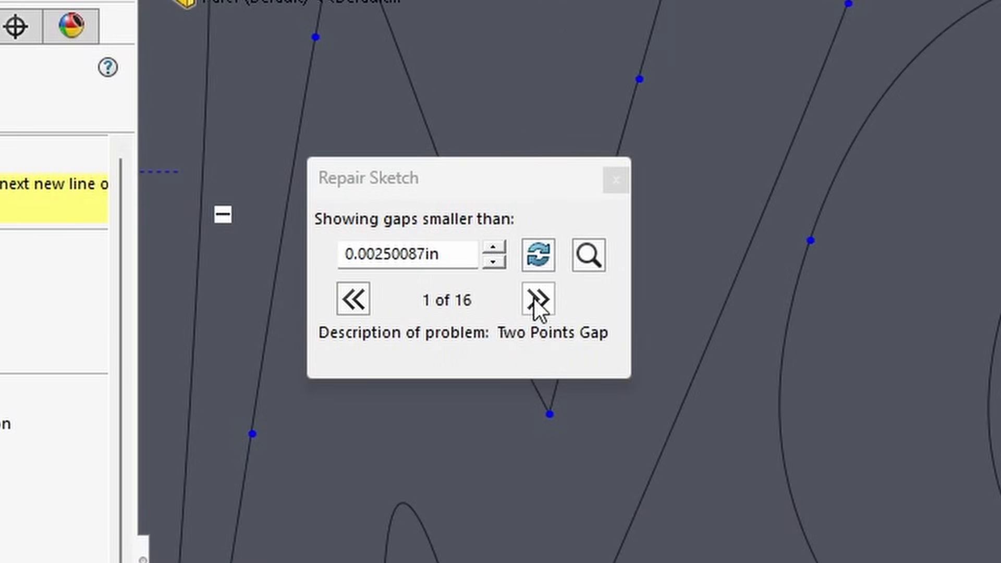
click(541, 261)
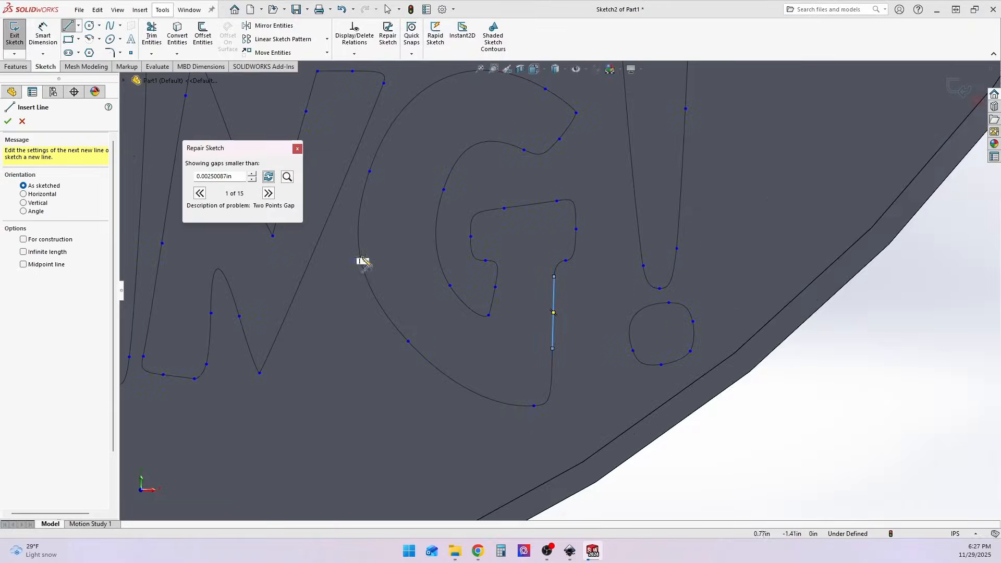
Locate the next reported gap at the foot of the F in "FEELING!" and delete the short bottom spline segment there
scroll(792, 477, up, 6)
key(f)
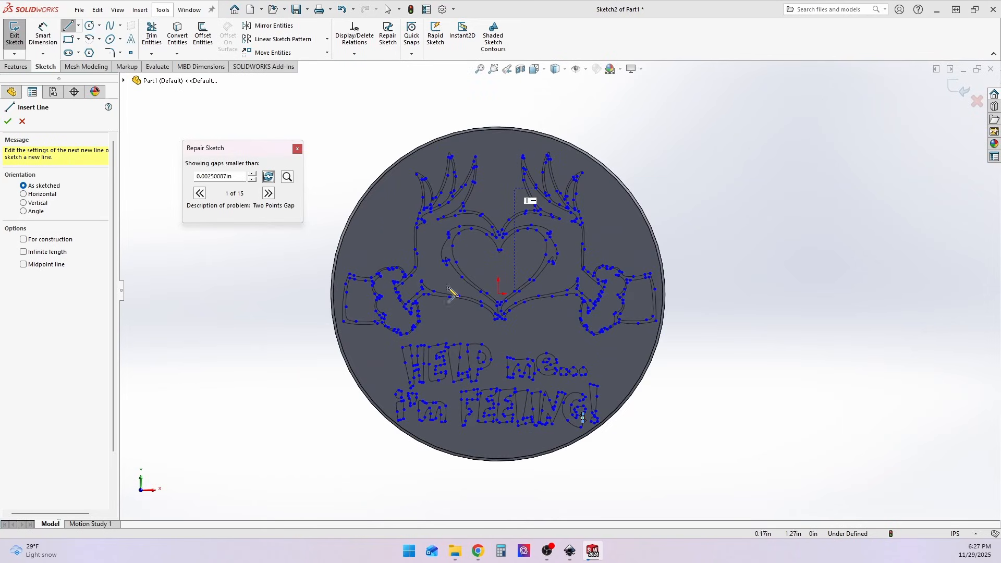
click(288, 178)
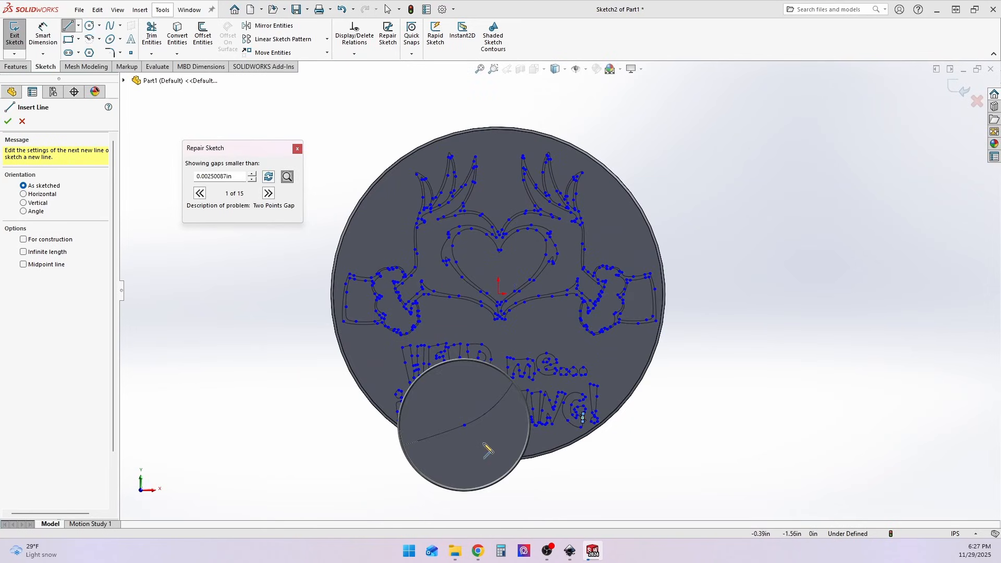
click(291, 178)
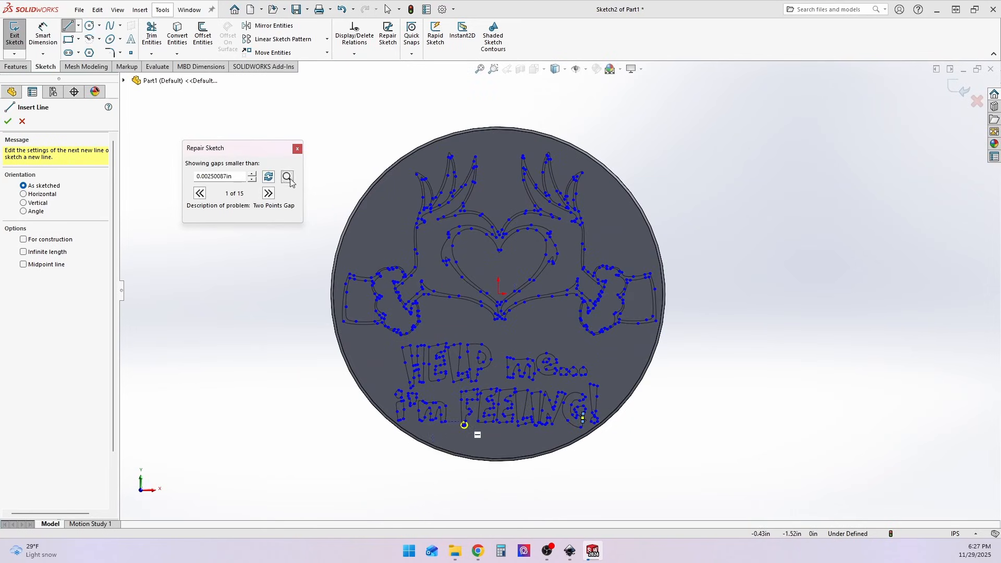
scroll(466, 466, down, 10)
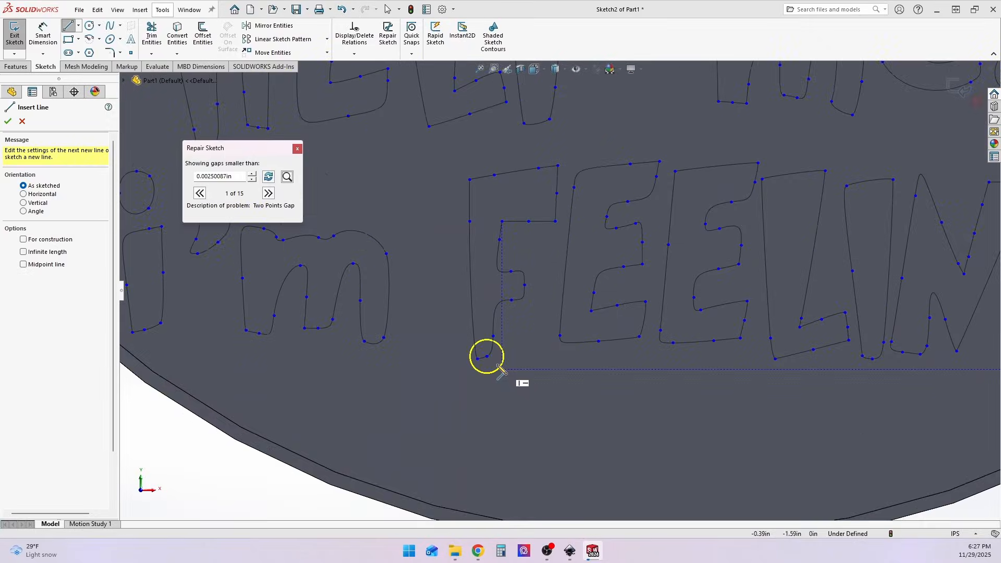
scroll(511, 333, down, 5)
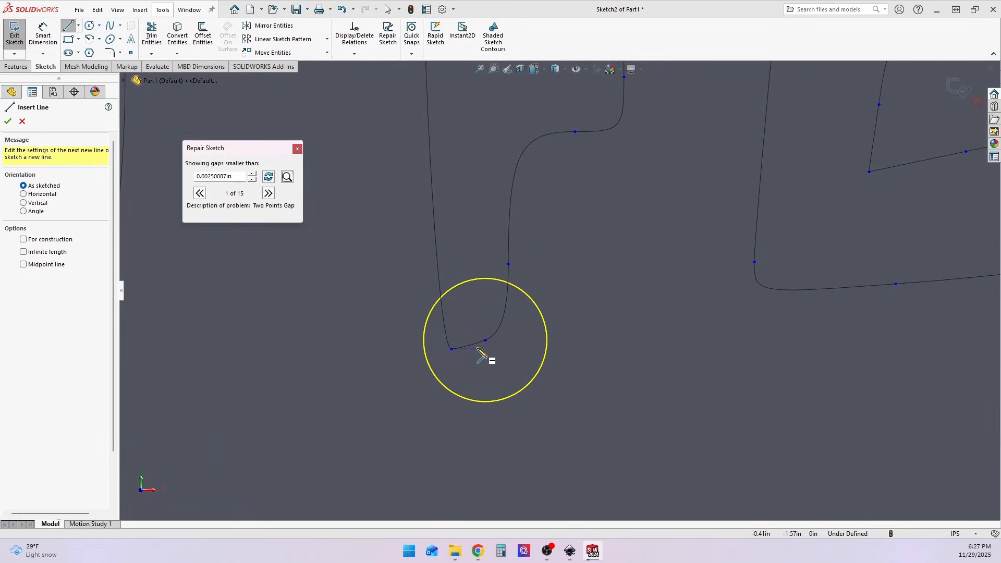
click(9, 122)
click(472, 346)
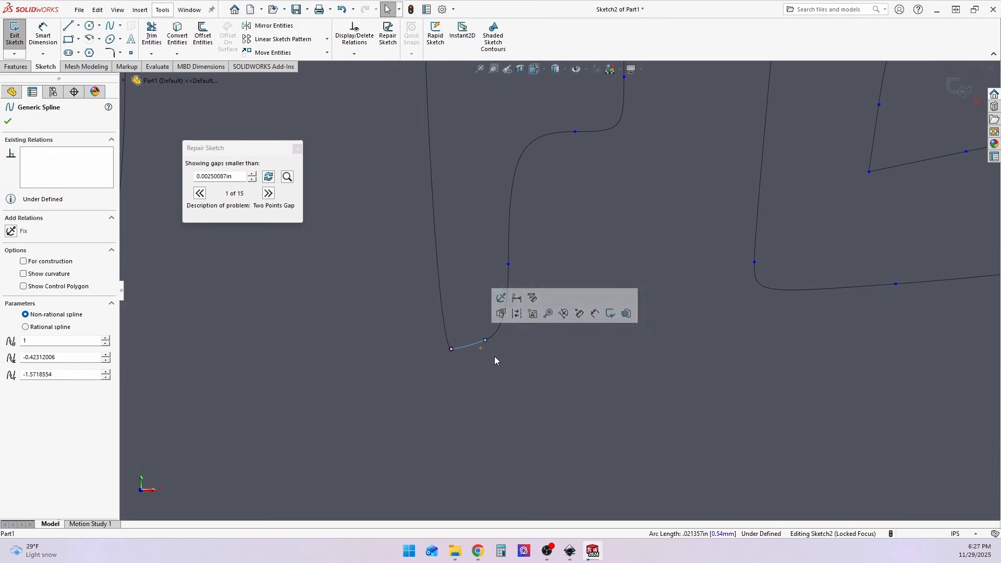
key(Delete)
Bridge the open endpoints at the foot of the F with a straight line about 0.02 in long, and refresh the gap check
click(72, 30)
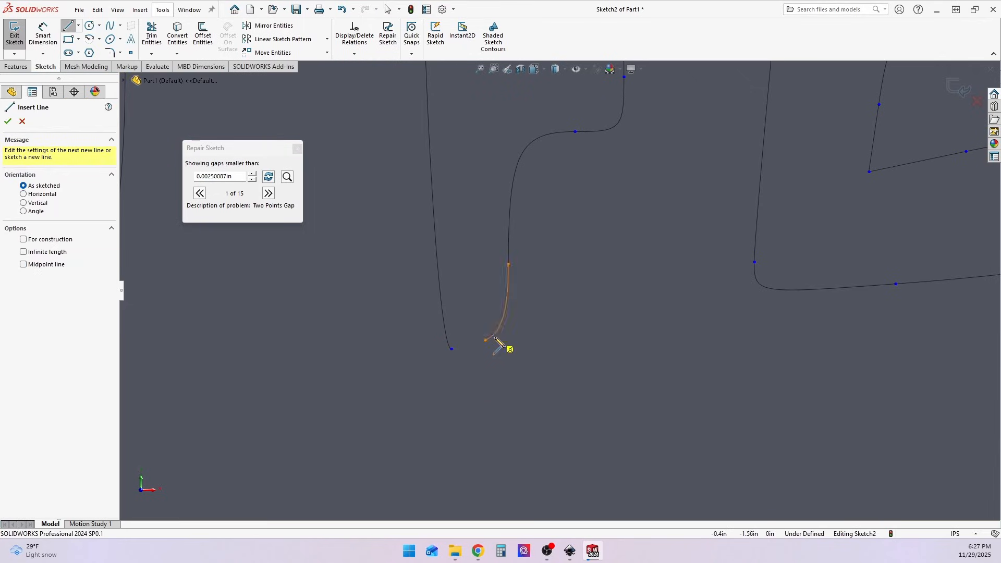
click(485, 341)
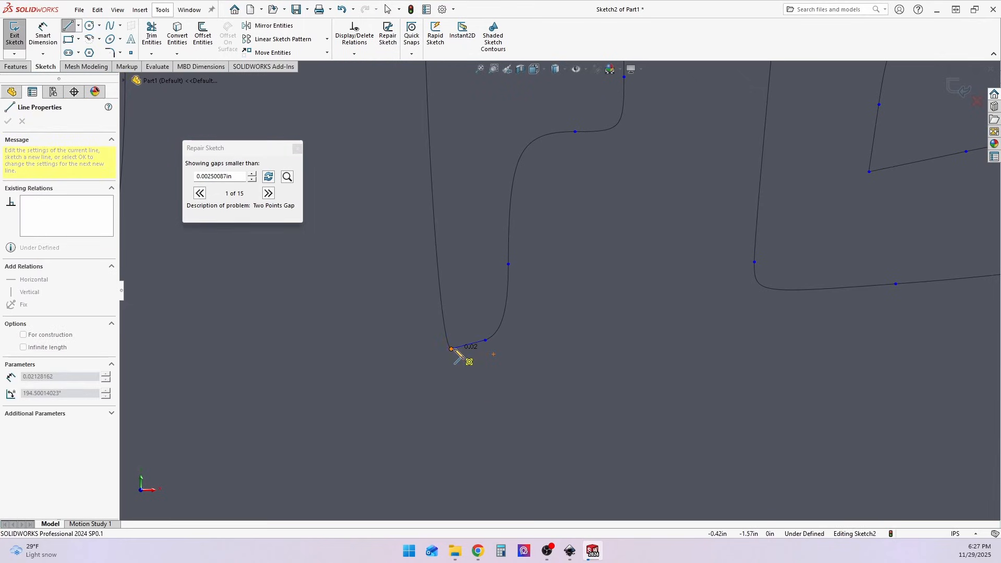
click(451, 349)
right_click(521, 345)
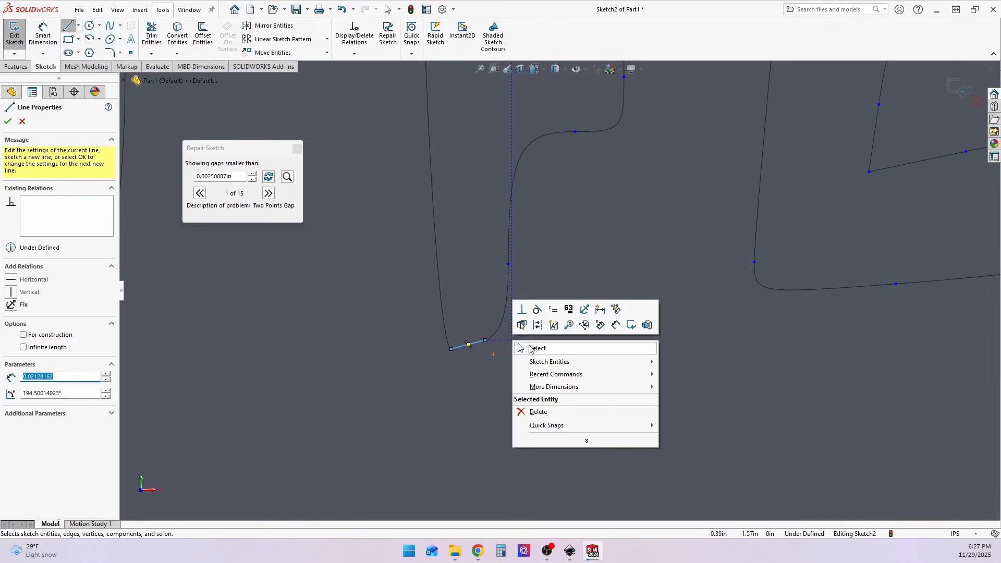
click(537, 348)
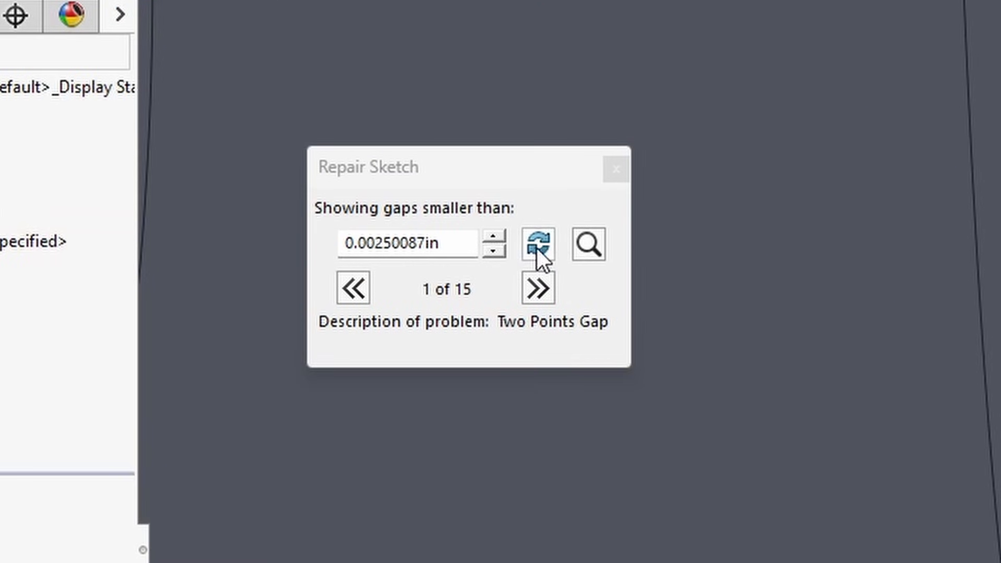
click(536, 248)
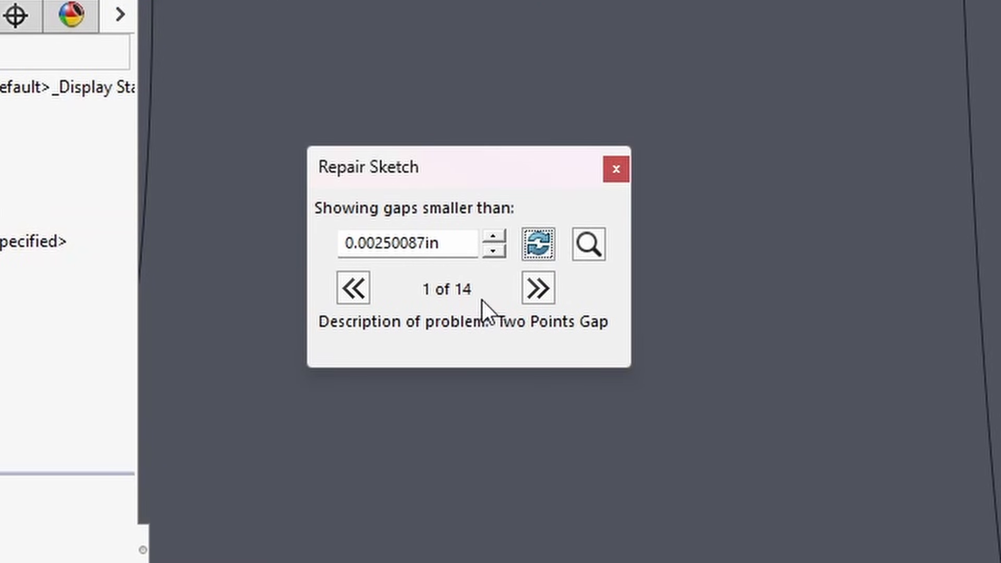
Locate the next reported gap on the N of "FEELING!" and delete the spline segment on the inner side of its left leg
scroll(712, 139, up, 8)
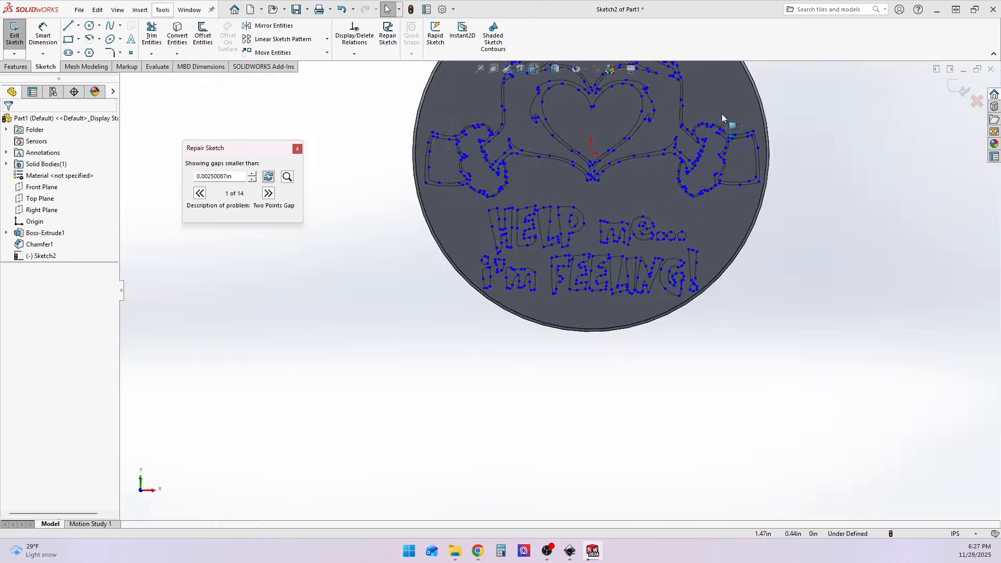
scroll(721, 114, up, 2)
scroll(609, 113, down, 1)
scroll(615, 288, down, 1)
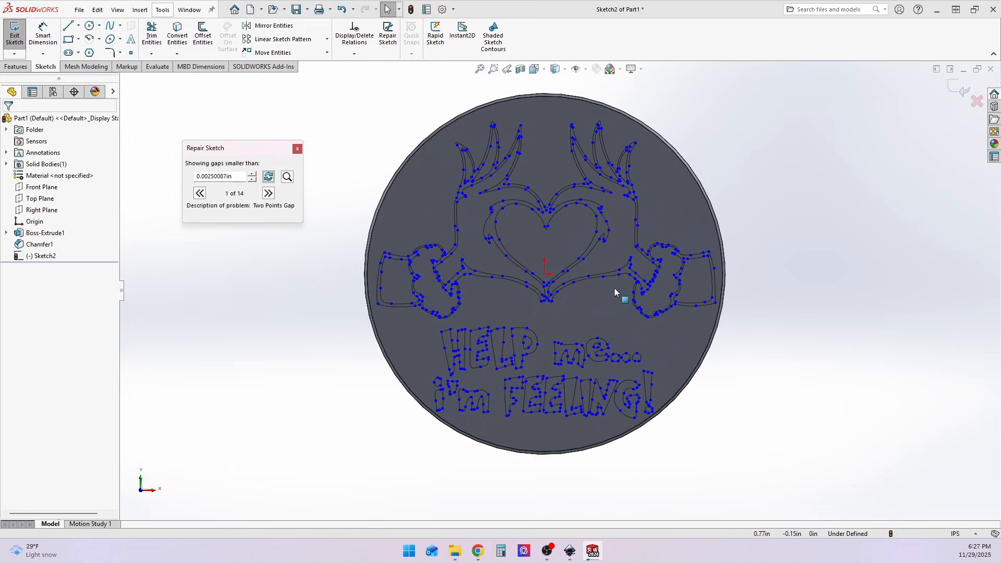
click(286, 177)
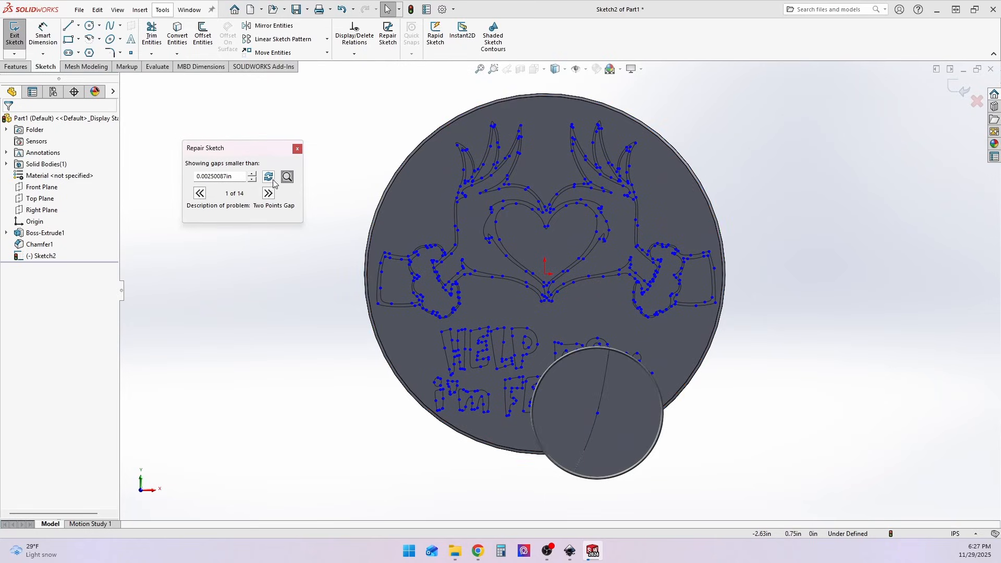
click(287, 178)
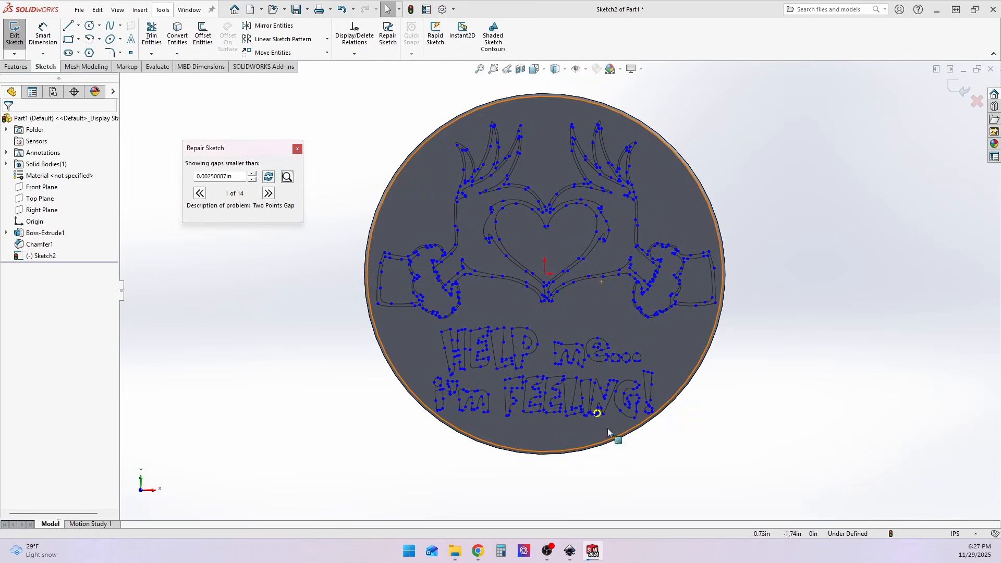
scroll(608, 428, down, 10)
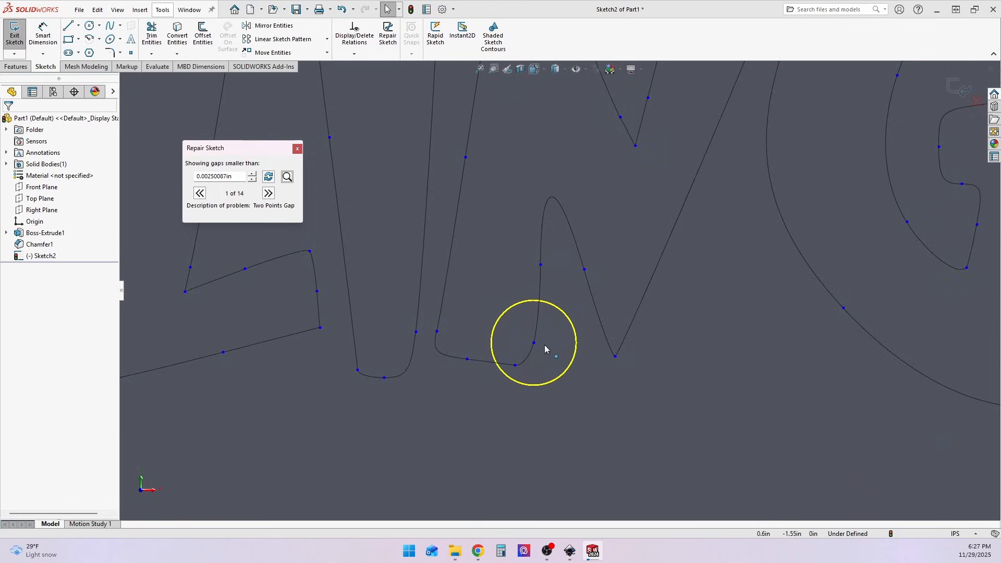
scroll(545, 345, down, 3)
click(524, 292)
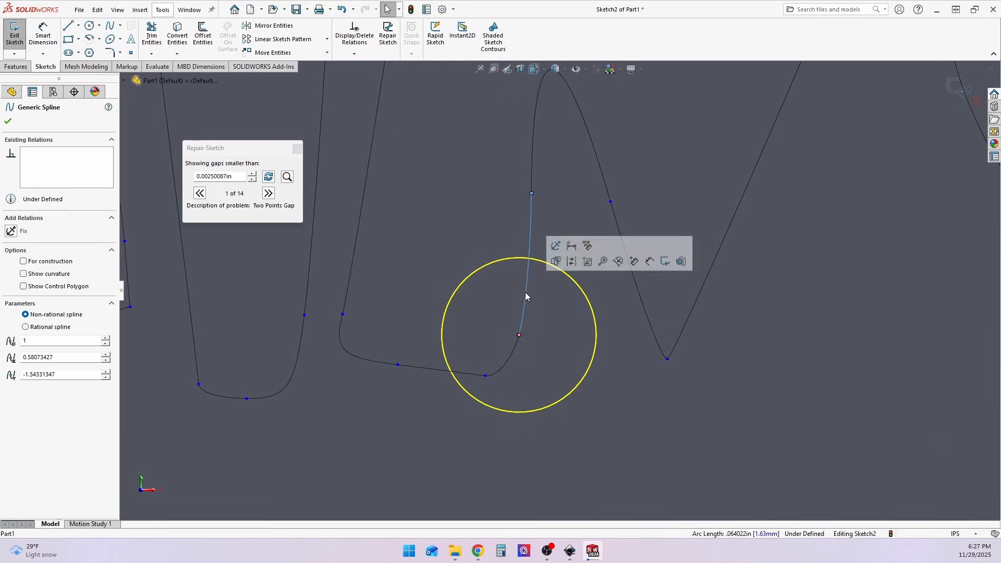
key(Delete)
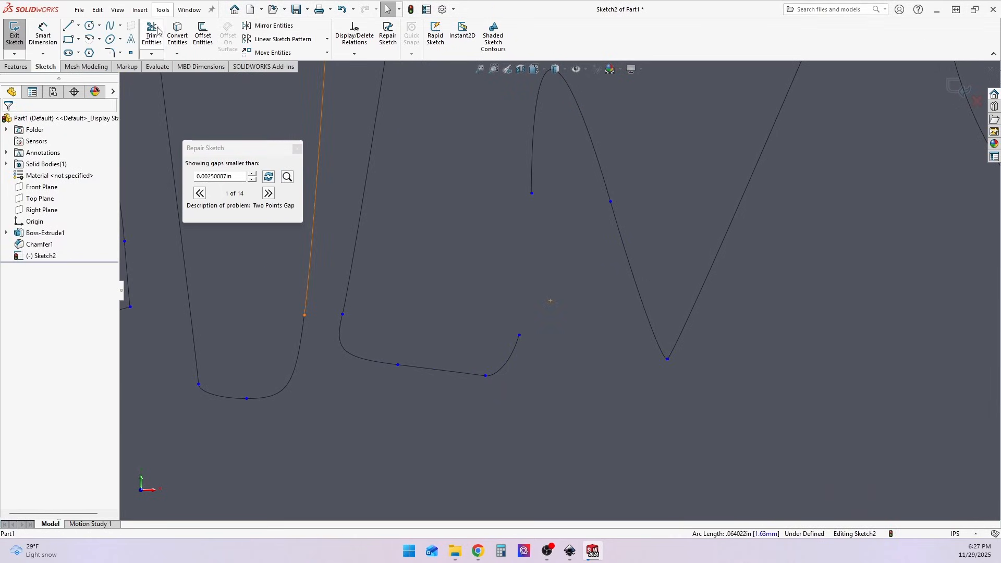
Draw a three-point spline between the two open endpoints on the left leg of the N
click(113, 26)
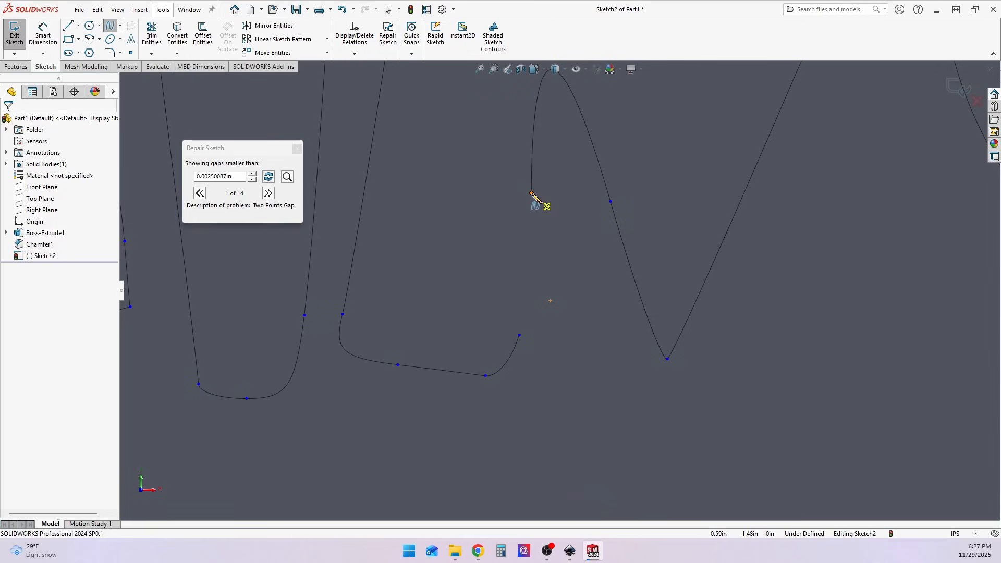
click(532, 193)
click(535, 250)
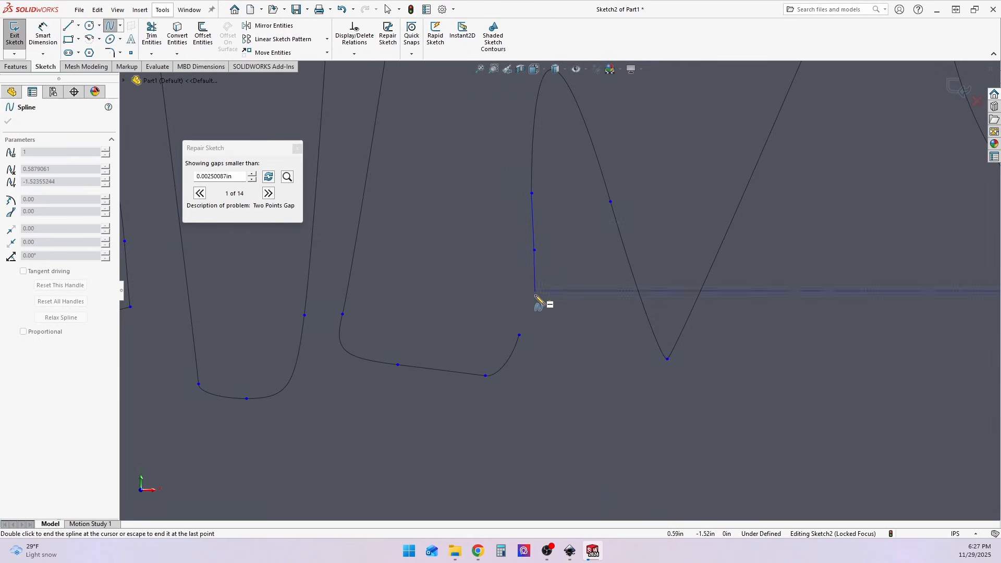
click(519, 335)
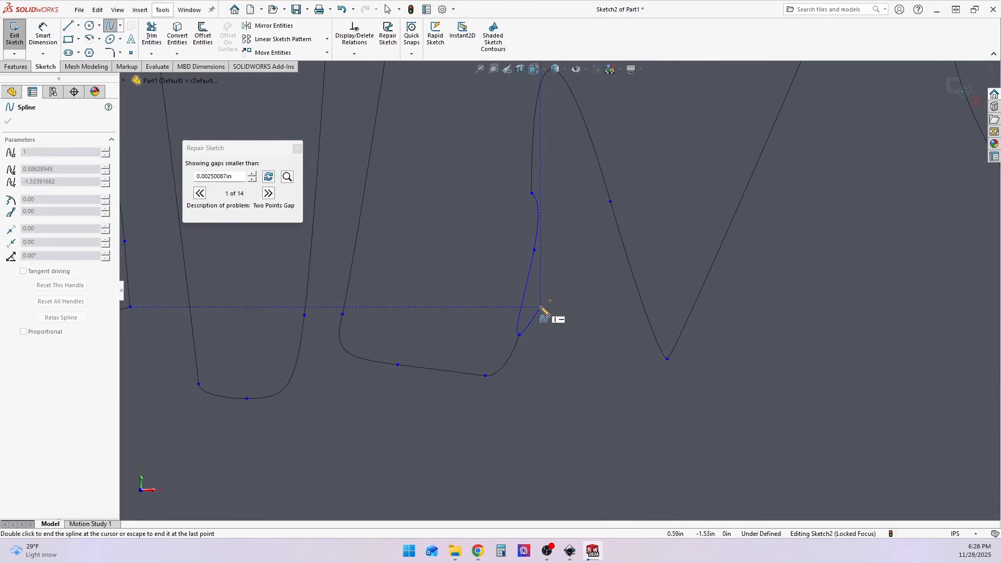
right_click(565, 278)
click(573, 287)
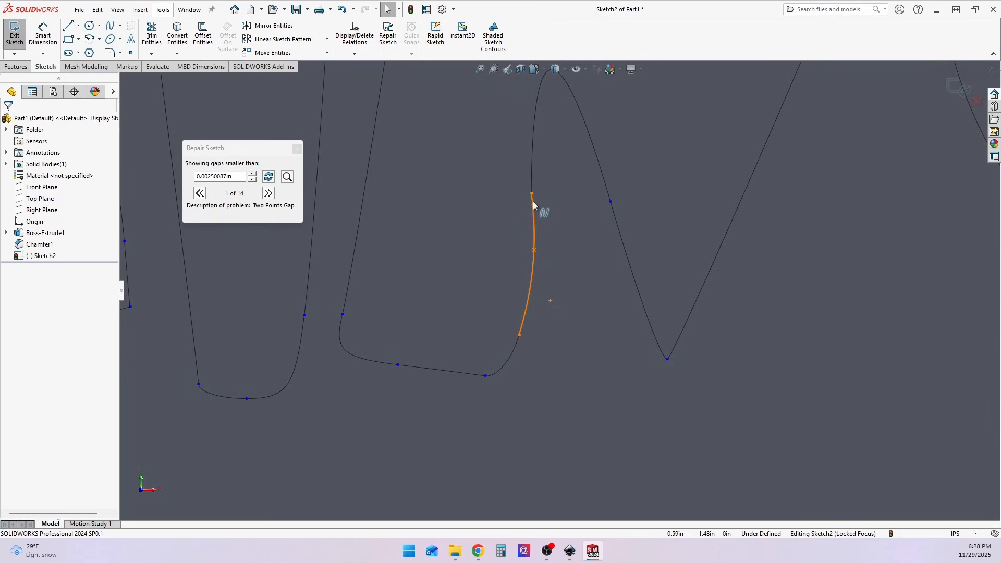
Move the new spline's middle point slightly inward so it follows the N's left leg smoothly, and refresh the gap check
click(534, 251)
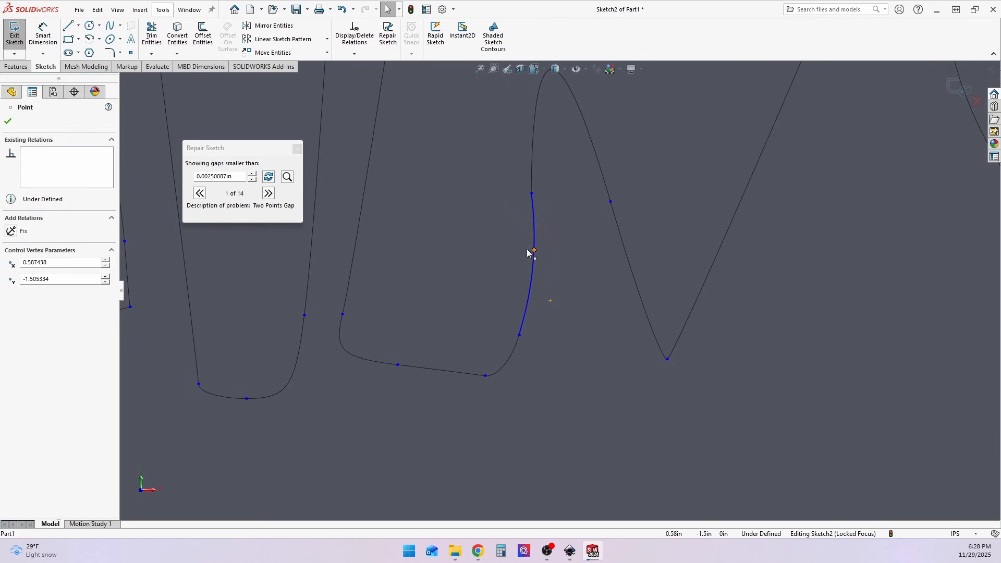
drag(527, 249, 532, 247)
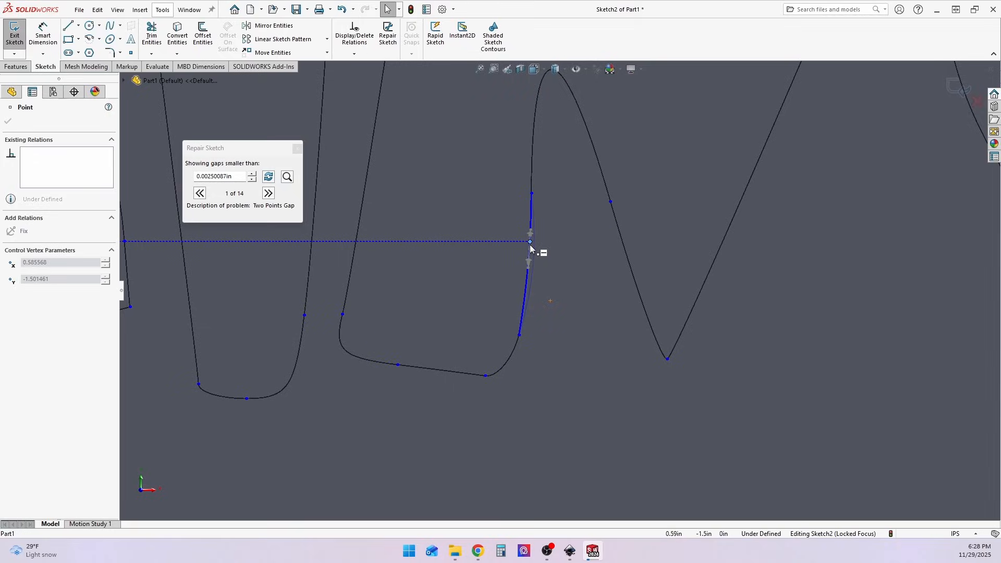
drag(530, 249, 530, 249)
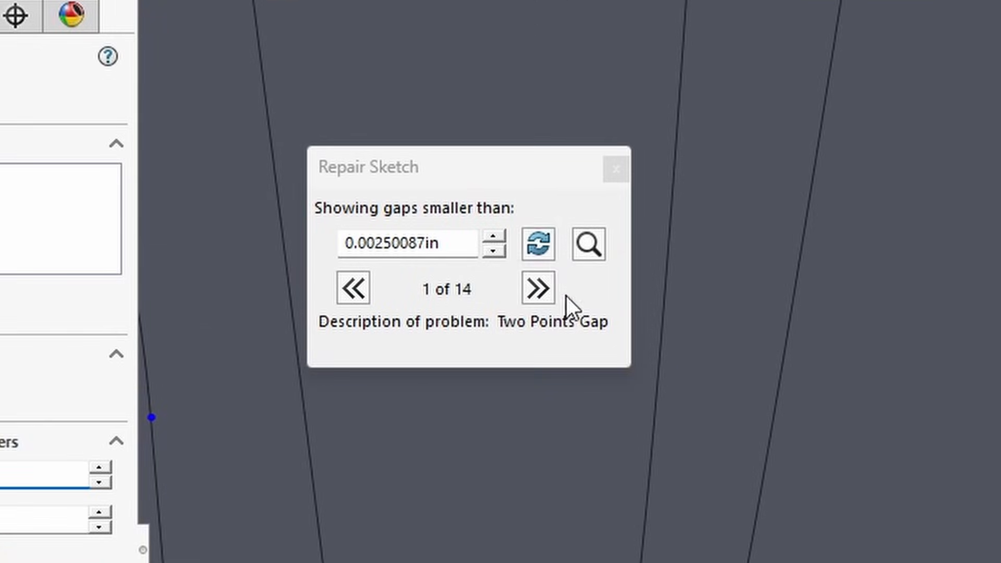
click(537, 242)
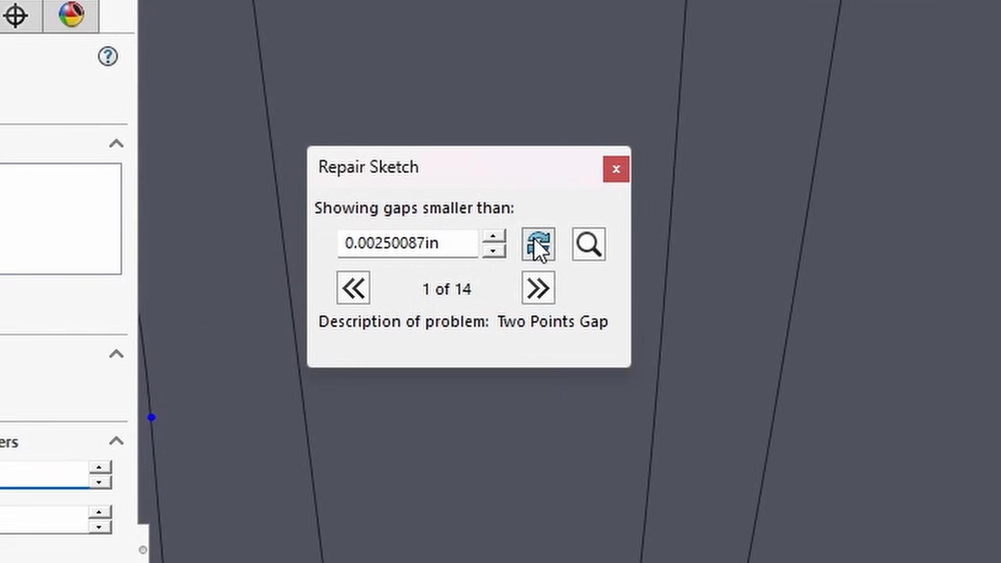
Replace the gapped segment on the right side of the exclamation mark's dot with a three-point spline, and refresh the gap check
scroll(461, 219, up, 5)
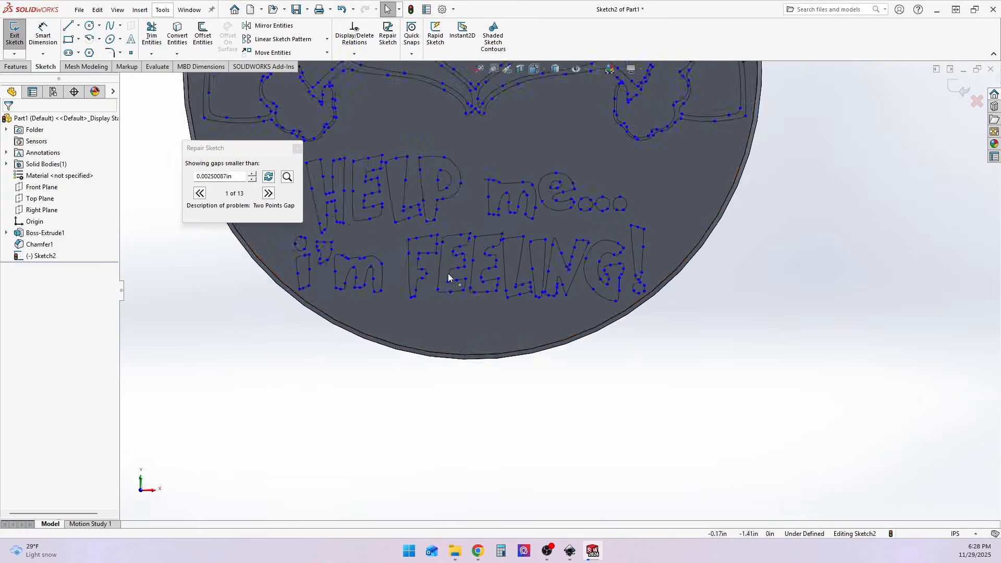
scroll(448, 277, up, 5)
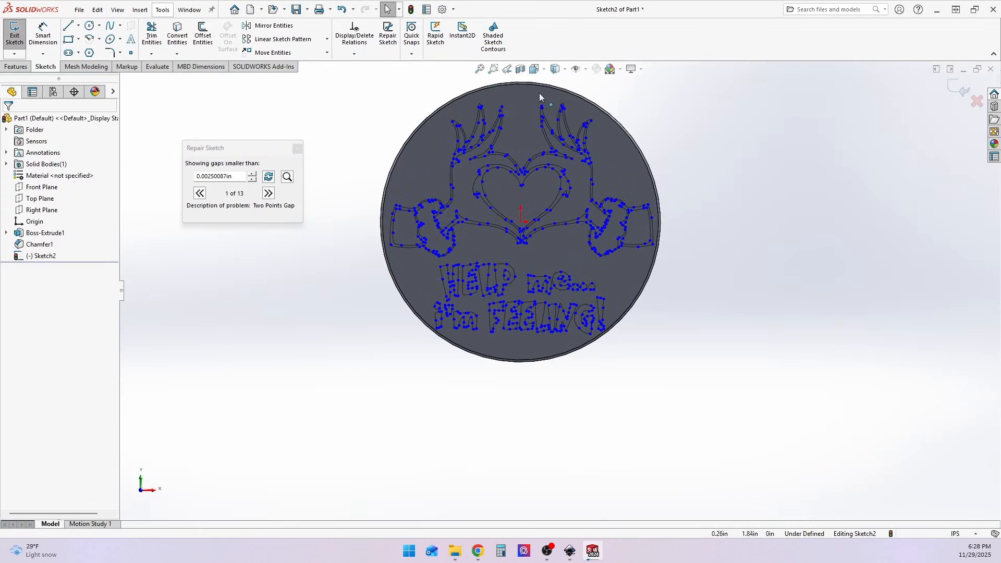
click(287, 177)
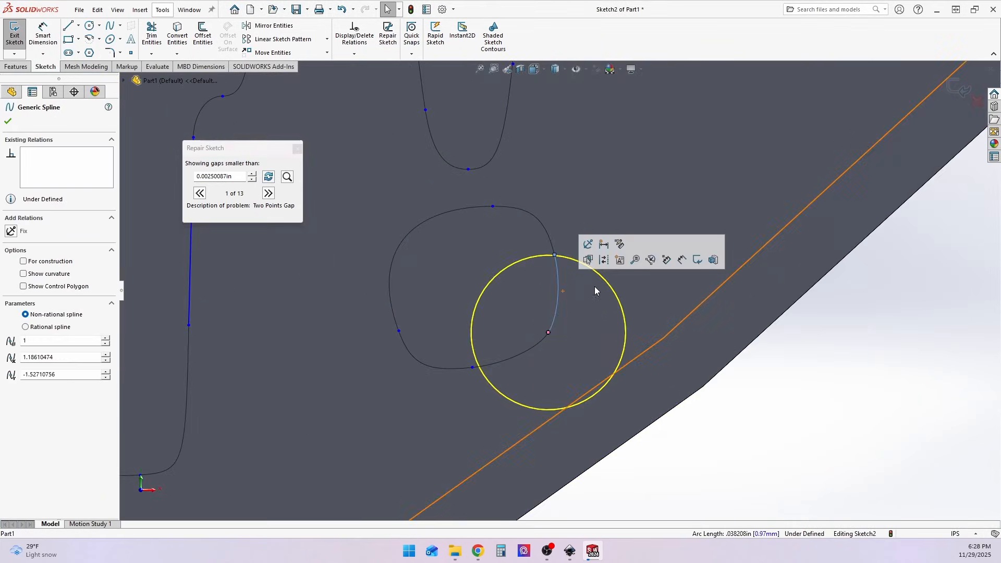
click(68, 26)
click(110, 26)
click(555, 255)
click(557, 293)
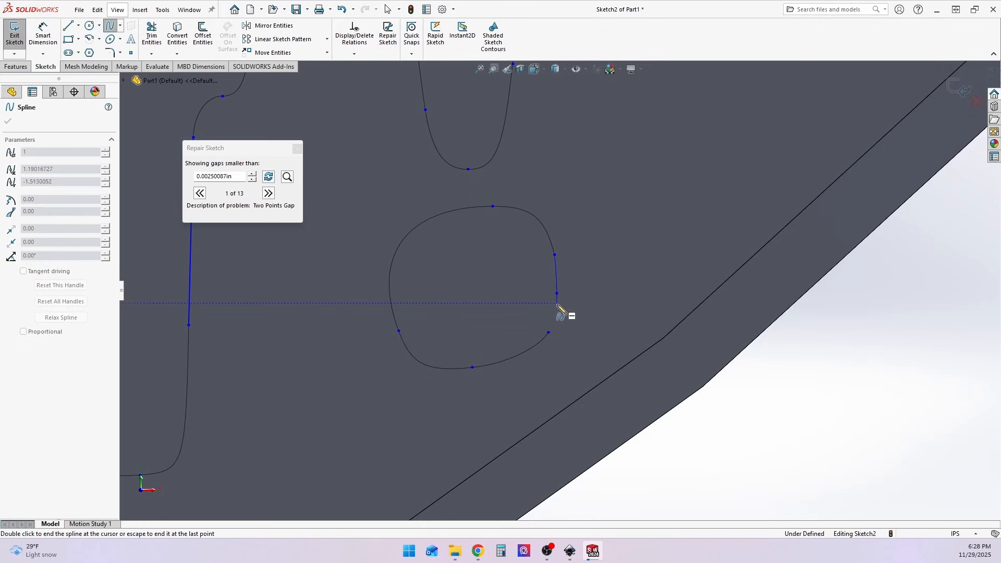
click(549, 332)
right_click(549, 332)
click(628, 279)
scroll(438, 253, up, 5)
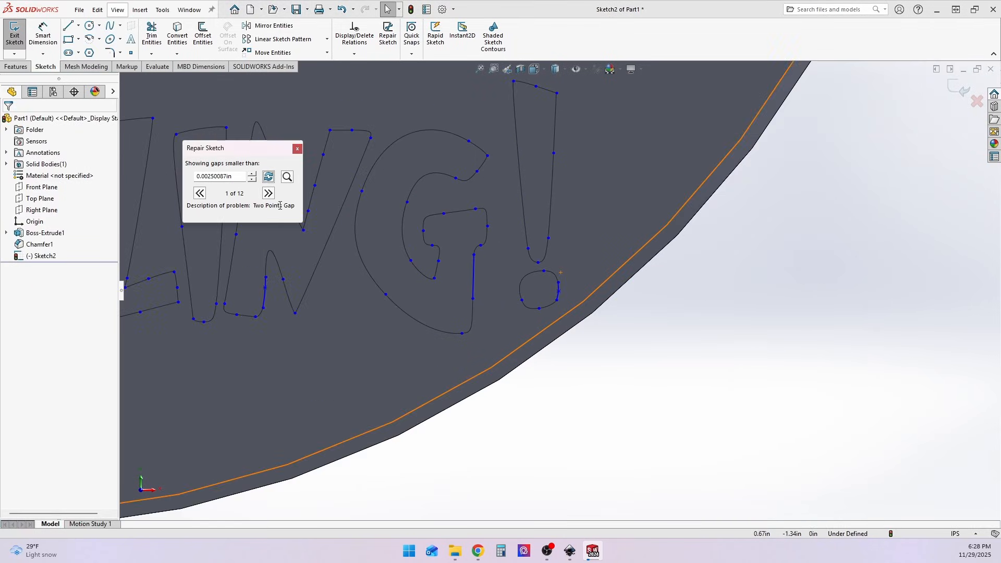
click(269, 177)
Replace the right outer spline segment of the "m" in "i'm" with a three-point spline, bowing its middle point slightly outward
scroll(473, 320, down, 5)
scroll(473, 321, down, 5)
click(474, 261)
key(Delete)
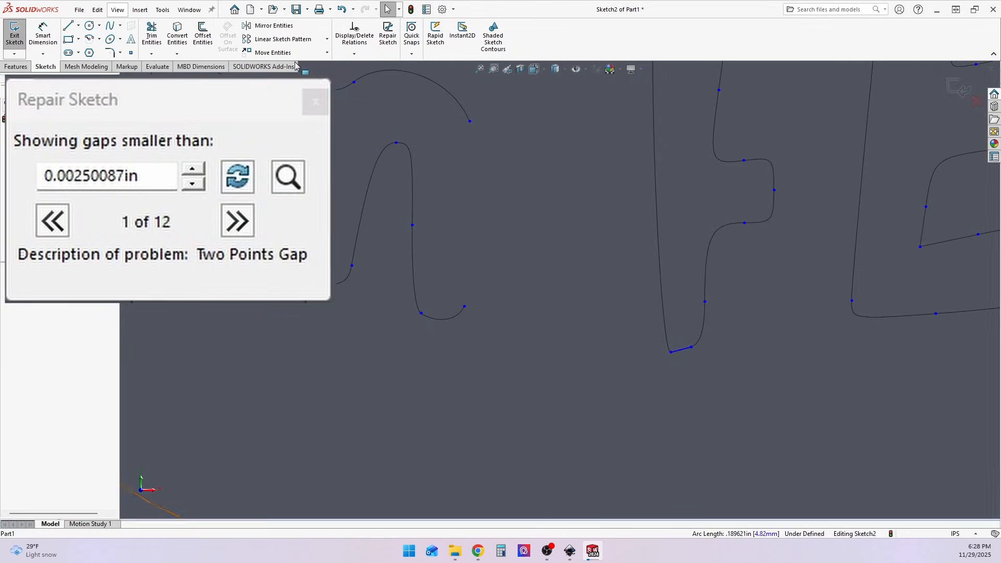
click(110, 25)
click(470, 122)
click(479, 210)
click(465, 307)
right_click(473, 284)
click(526, 229)
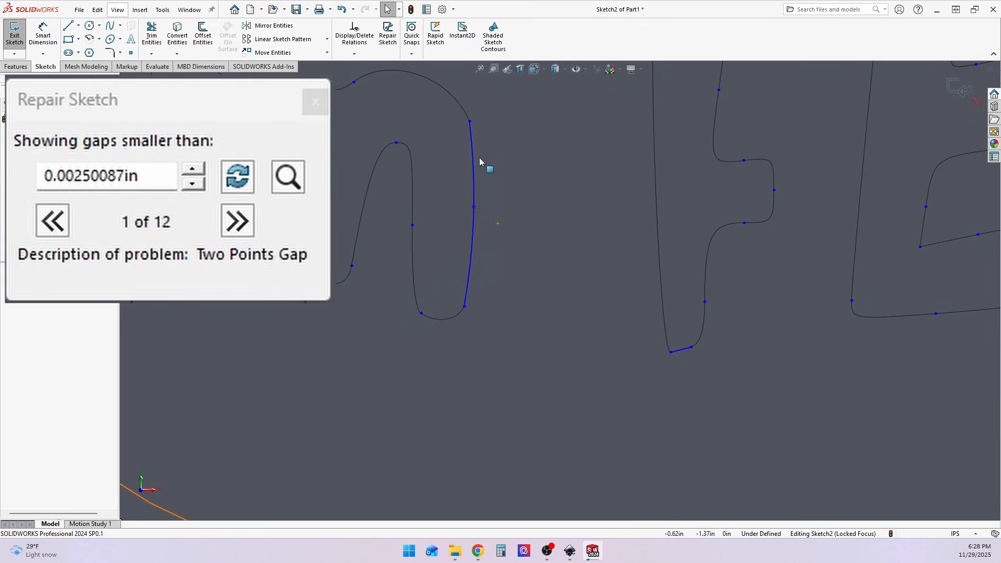
drag(479, 210, 475, 207)
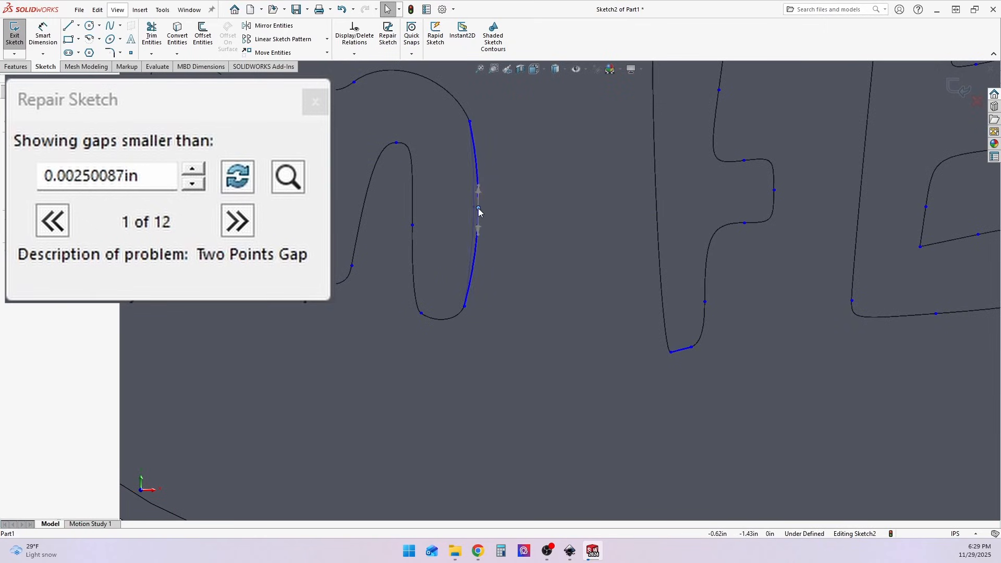
Replace the rounded corner segment at the foot of the "i" in "i'm" with a three-point spline
scroll(393, 235, up, 4)
scroll(177, 262, down, 6)
click(465, 318)
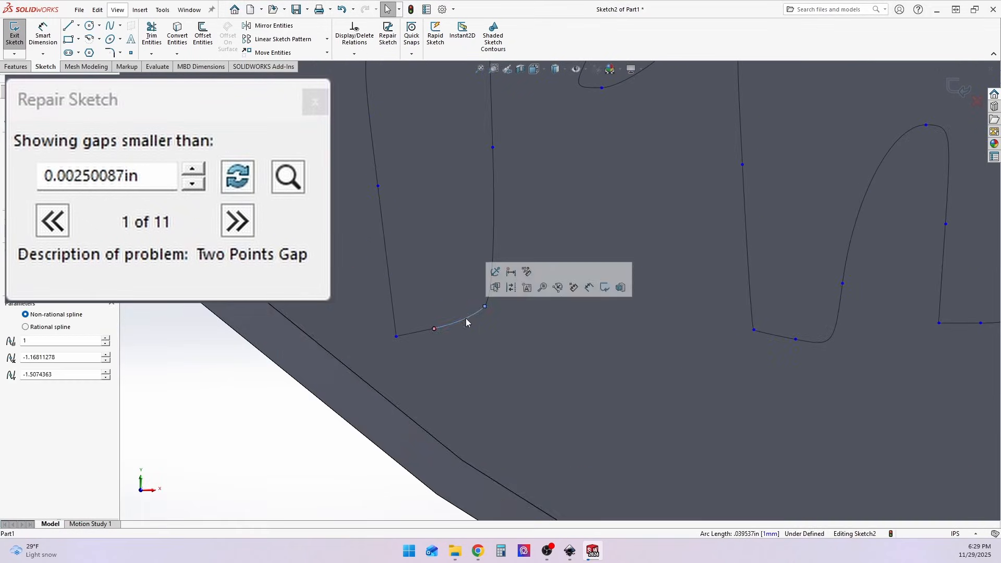
key(Delete)
click(110, 25)
click(434, 329)
right_click(498, 309)
scroll(485, 308, down, 3)
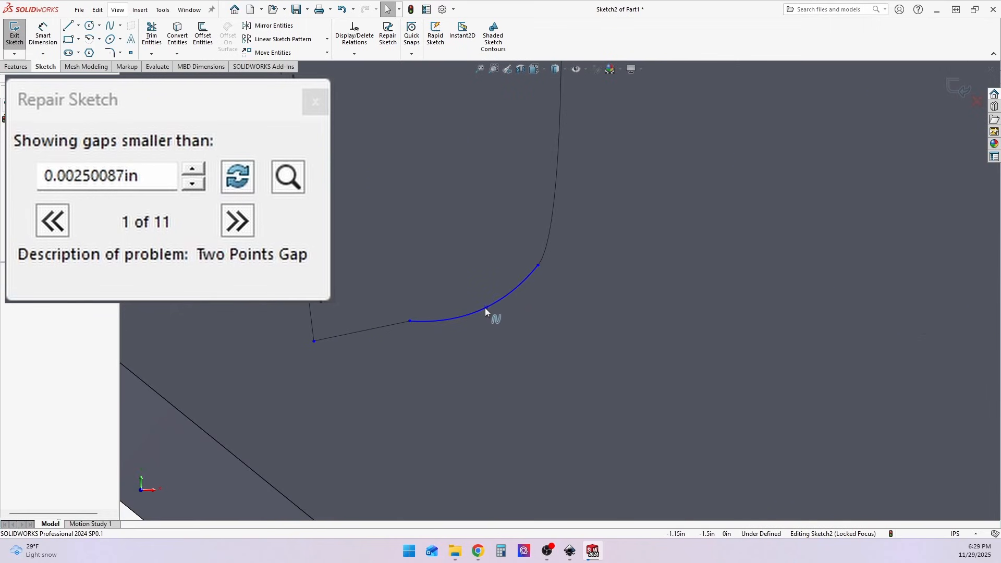
Adjust the middle point of the new spline at the foot of the "i" to smooth the corner, and refresh the gap check
double_click(495, 301)
scroll(517, 303, up, 2)
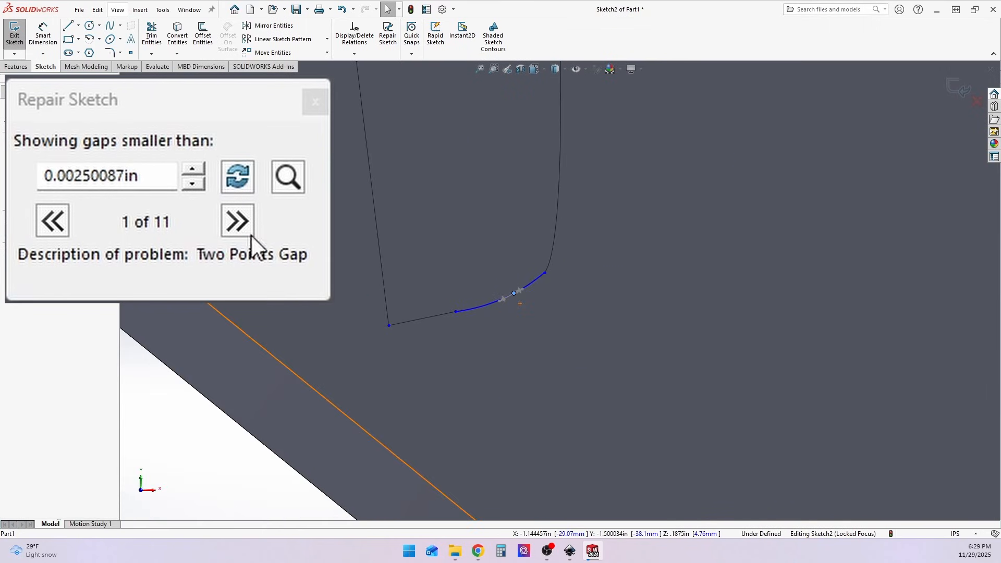
click(238, 177)
Replace the gapped bottom segment of the first ellipsis dot after "me" with a three-point spline, and recheck the gaps
scroll(535, 201, up, 3)
scroll(710, 127, up, 5)
key(f)
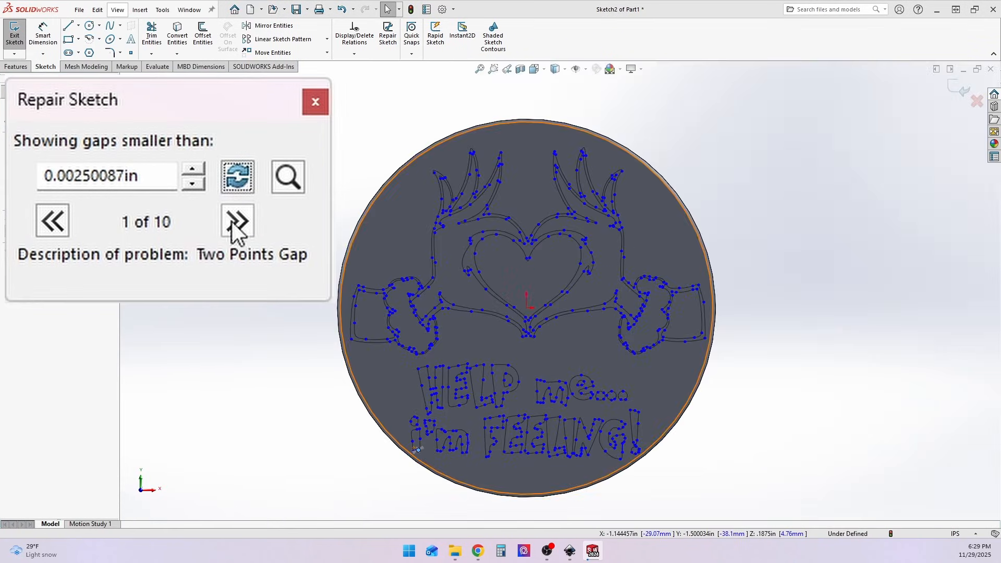
click(288, 176)
click(288, 176)
scroll(605, 399, down, 10)
click(481, 349)
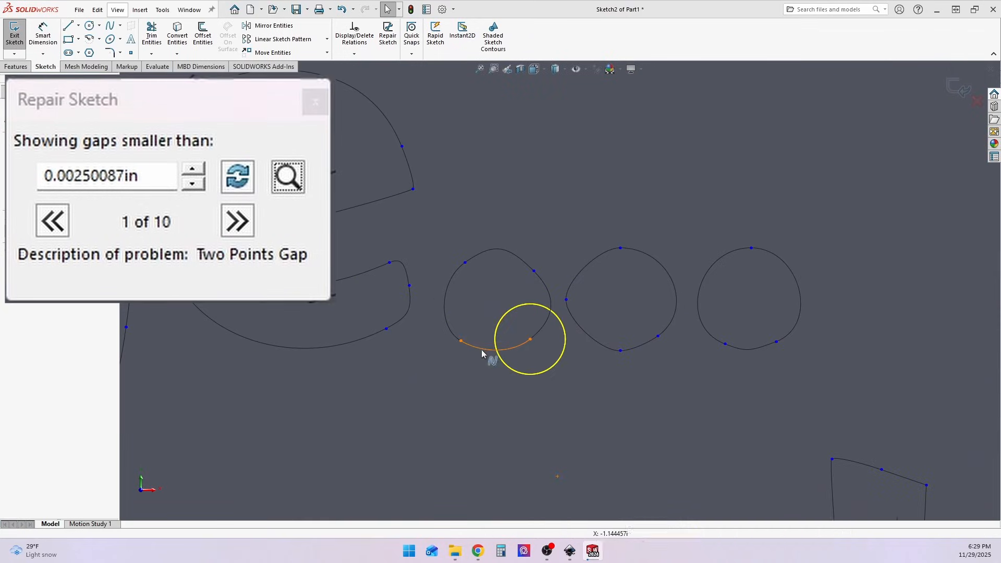
key(Delete)
click(110, 26)
click(461, 340)
double_click(530, 339)
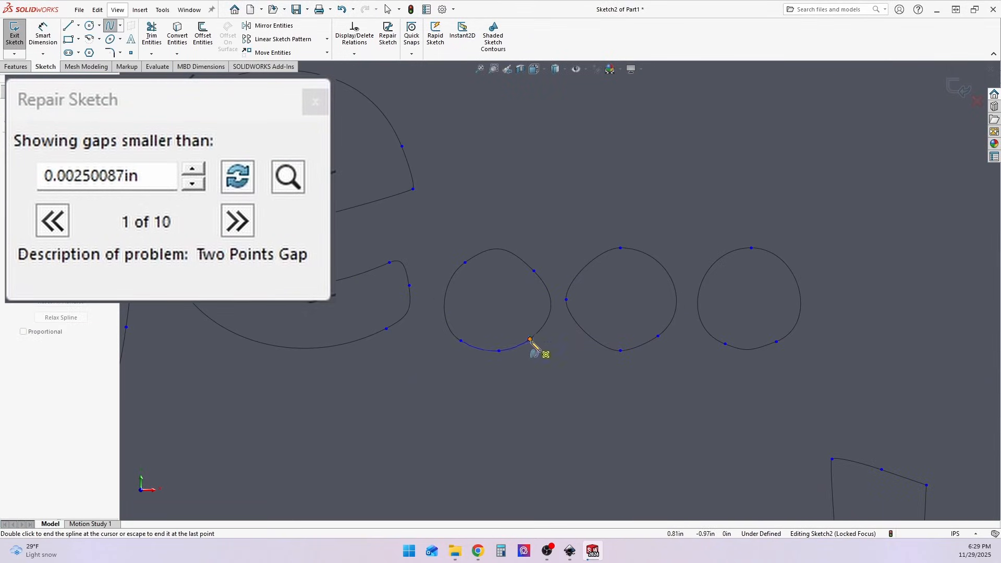
key(Escape)
Replace the bottom segment of the third ellipsis dot with a three-point spline between its open endpoints
scroll(785, 355, down, 3)
click(707, 345)
key(Delete)
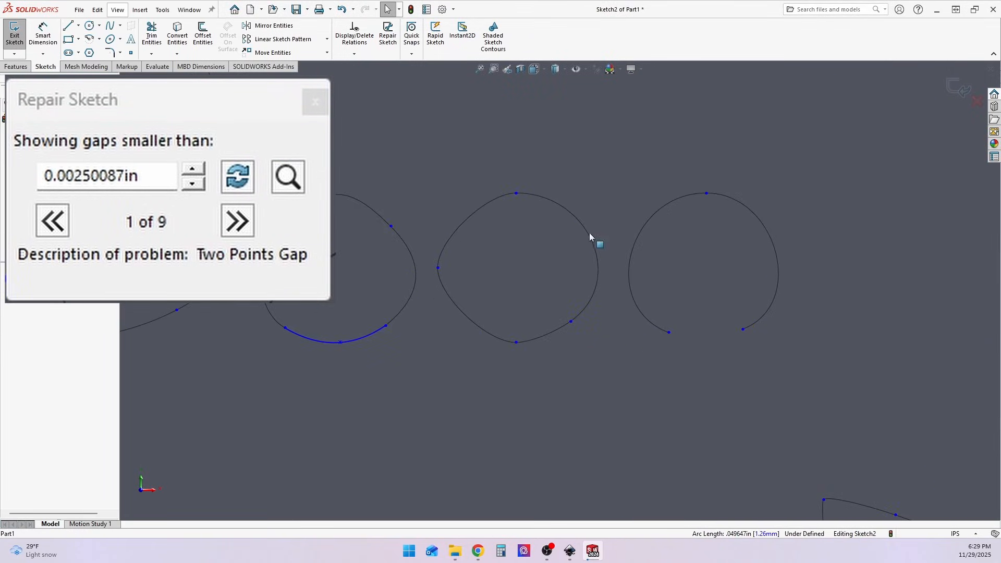
click(110, 26)
click(669, 332)
click(708, 343)
click(744, 330)
right_click(778, 359)
click(798, 364)
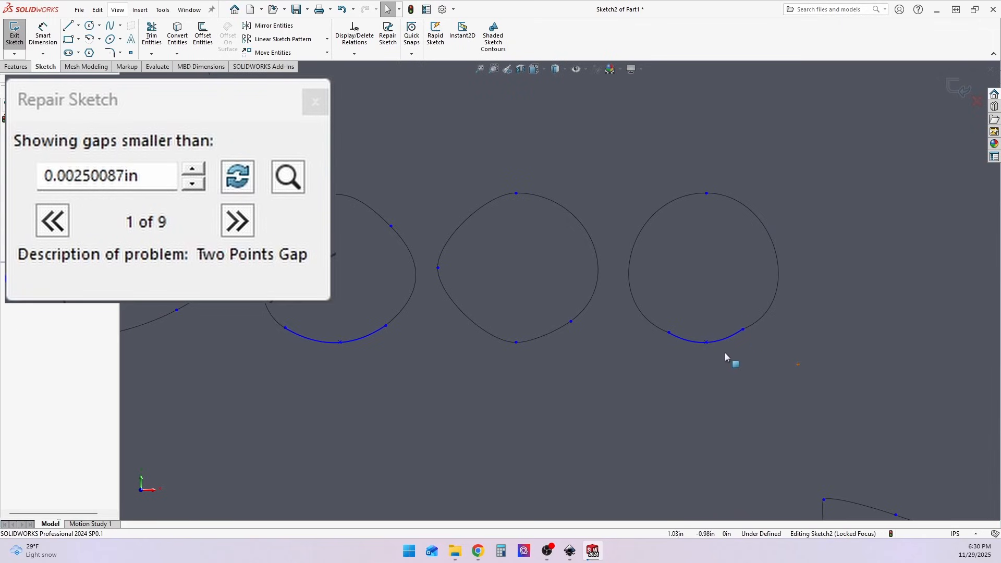
Raise the middle point of the third dot's new spline slightly, and refresh the gap check
drag(708, 343, 714, 341)
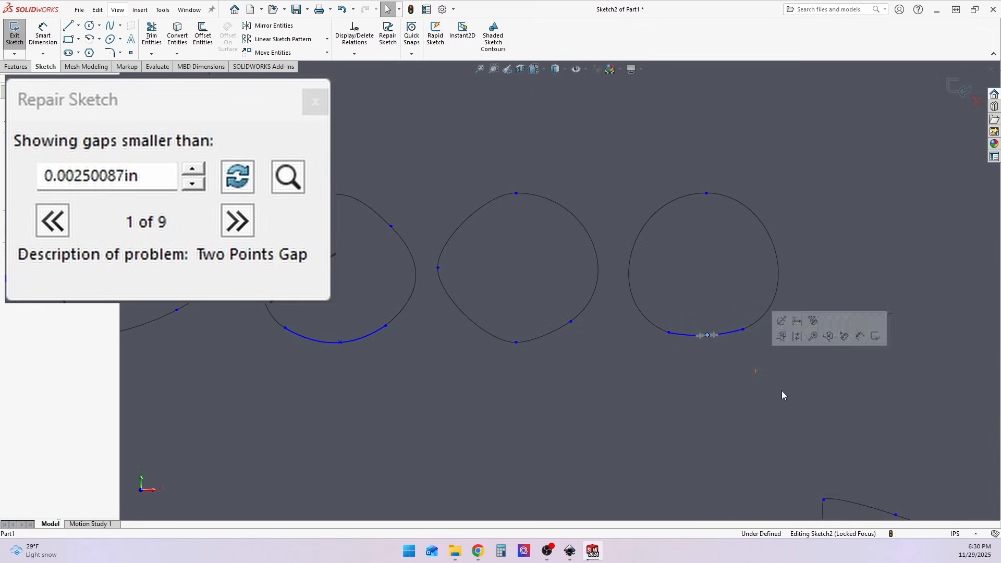
click(249, 188)
click(238, 178)
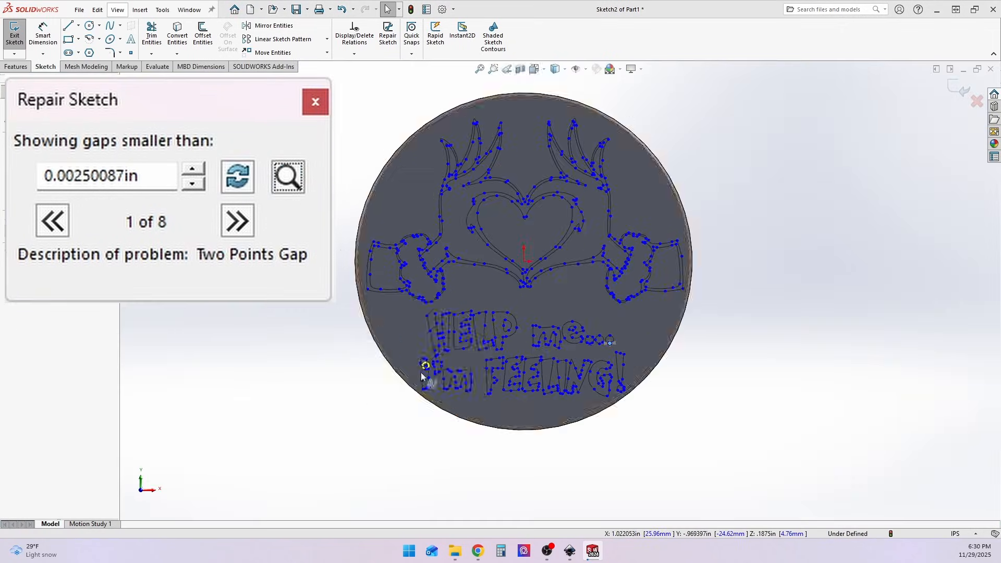
Replace the gapped right side of the dot on the "i" in "i'm" with a three-point spline, and refresh the gap check
click(287, 177)
key(Delete)
right_drag(535, 270, 532, 235)
click(493, 211)
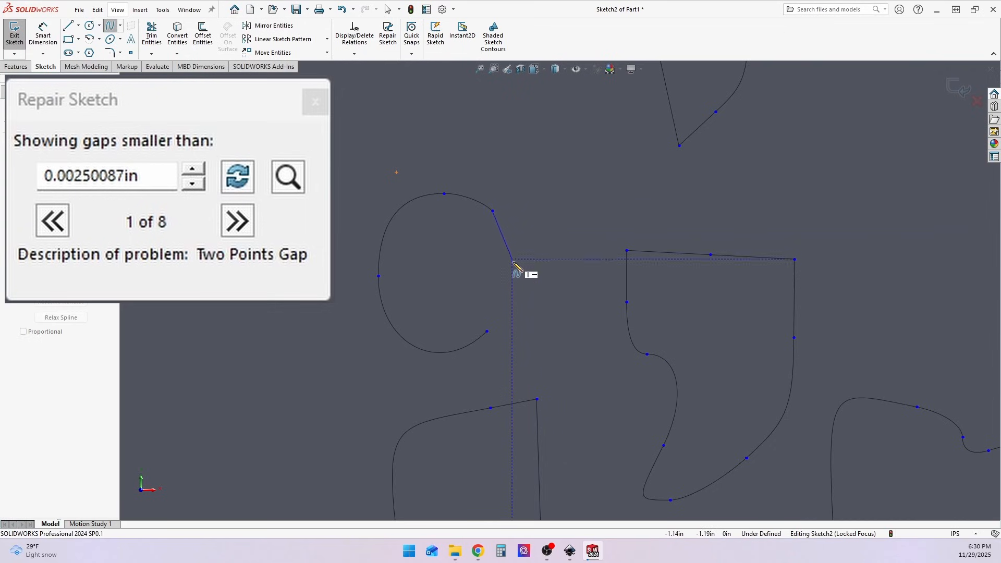
click(512, 271)
click(487, 332)
right_click(541, 260)
click(560, 267)
click(237, 178)
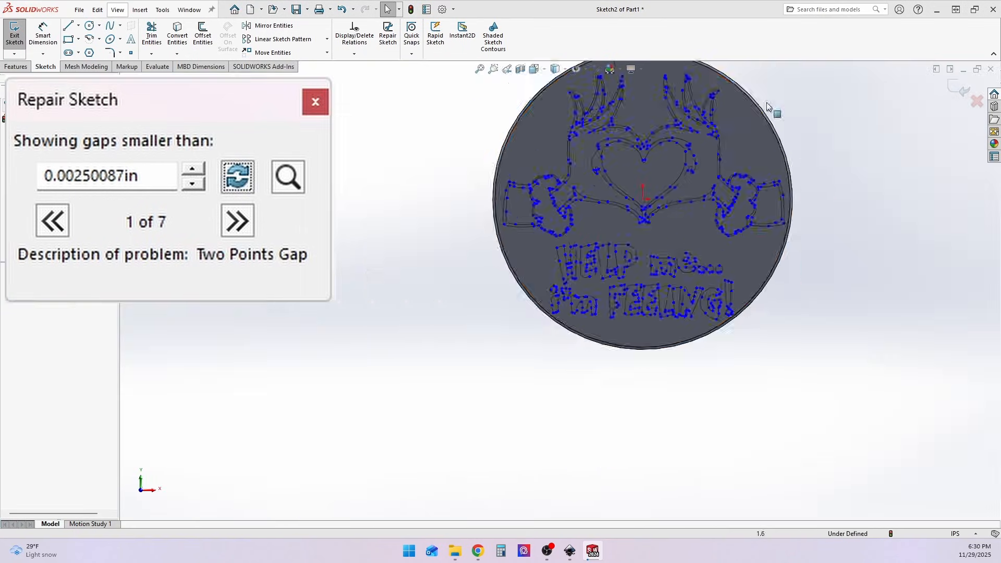
Replace the gapped segment on the inner edge of the H's left leg with a straight line, and refresh the gap check
click(287, 177)
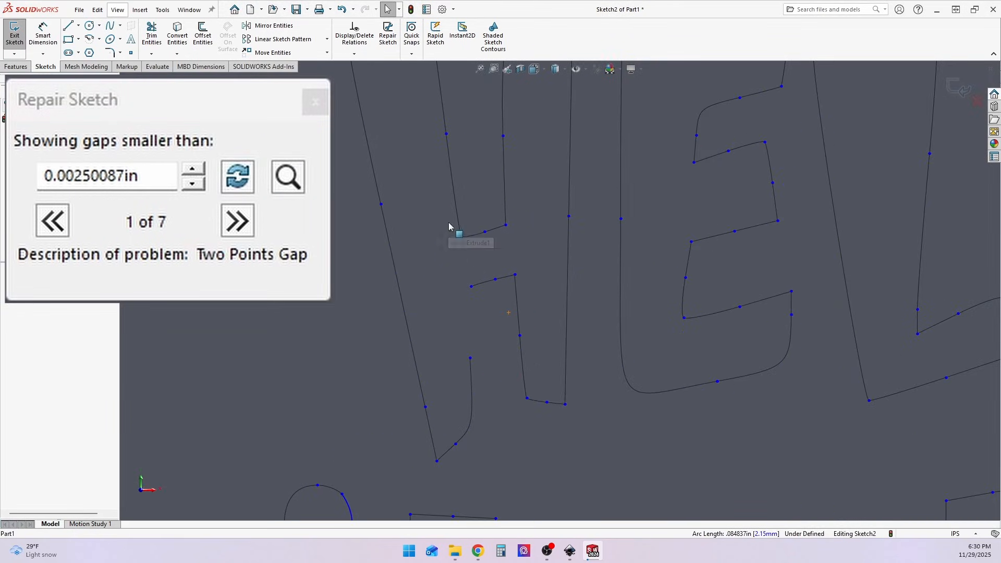
click(68, 26)
click(471, 287)
click(471, 359)
key(Escape)
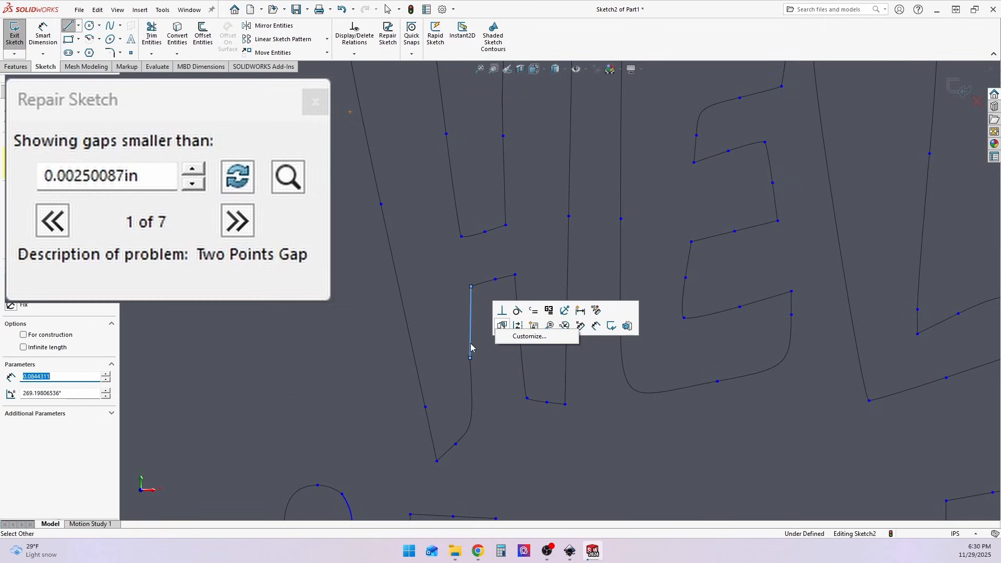
key(Escape)
scroll(550, 256, up, 10)
click(238, 177)
Replace the lower right edge segment of the P's stem with a straight line, and refresh the gap check
scroll(526, 392, down, 10)
click(521, 325)
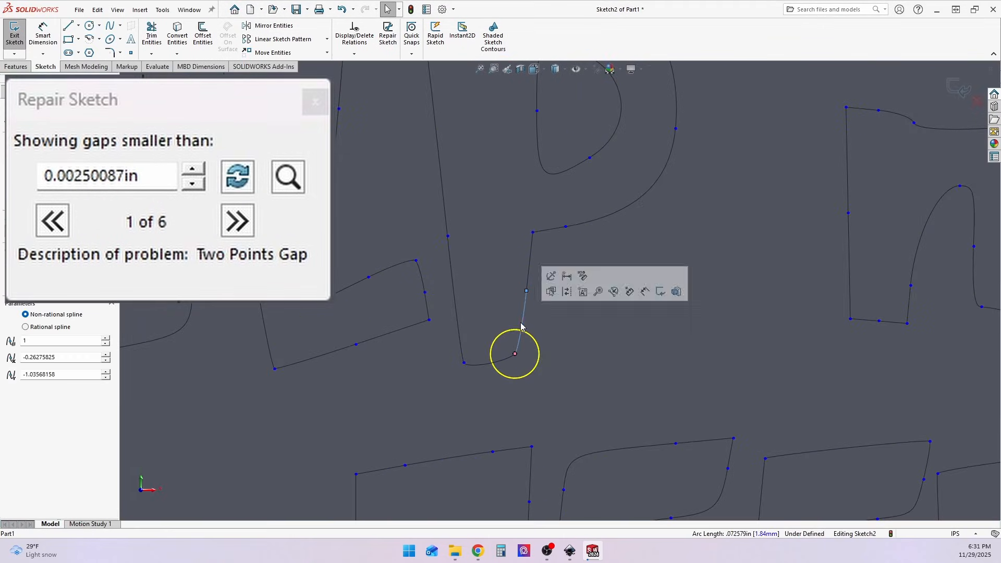
key(Delete)
click(68, 26)
click(527, 291)
click(516, 357)
key(Escape)
scroll(581, 351, up, 10)
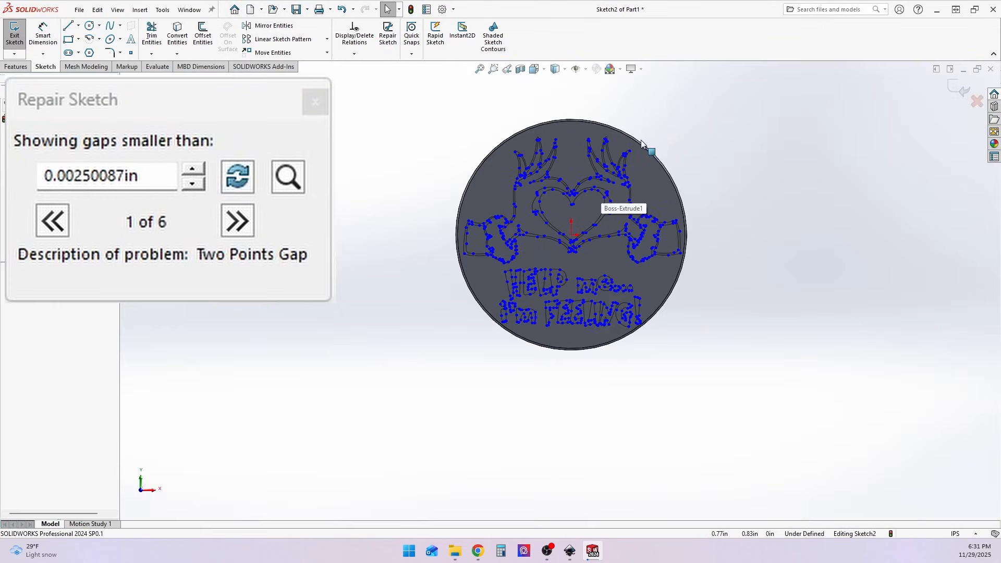
click(238, 178)
Draw two lines about 0.06 in long across the bottom edge of the E in HELP, one each side of the gap, and trim the edge between them
scroll(513, 338, down, 10)
scroll(522, 336, down, 3)
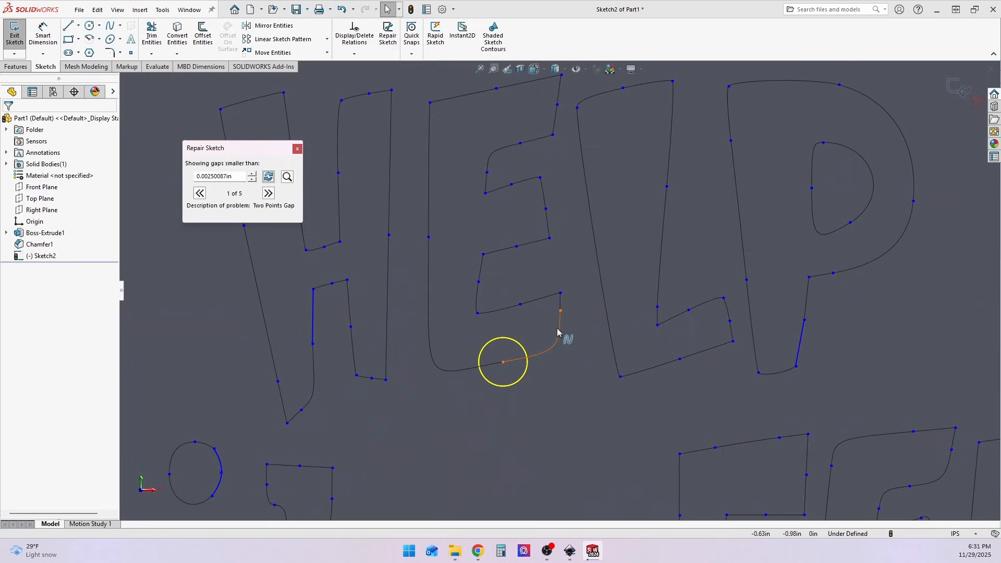
click(545, 355)
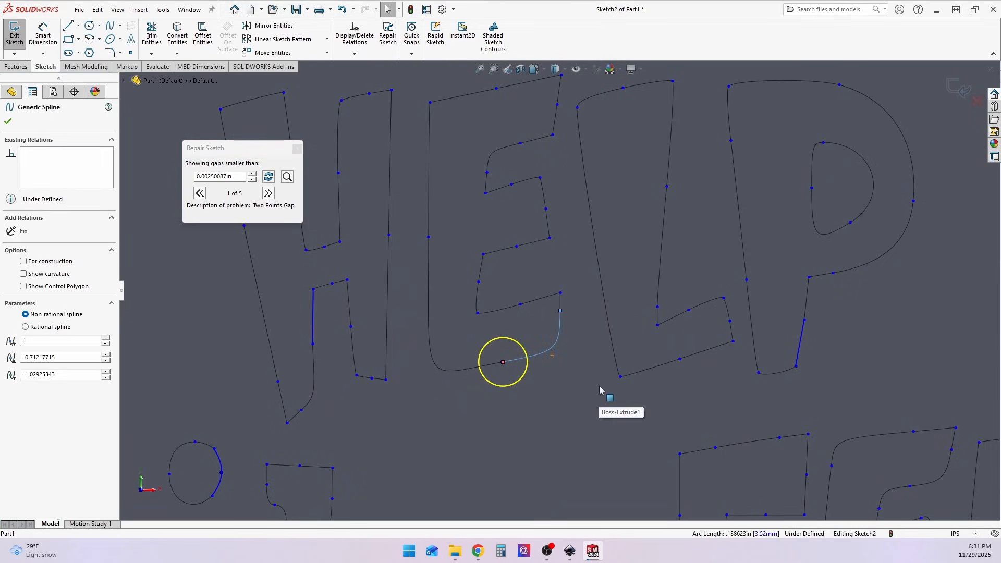
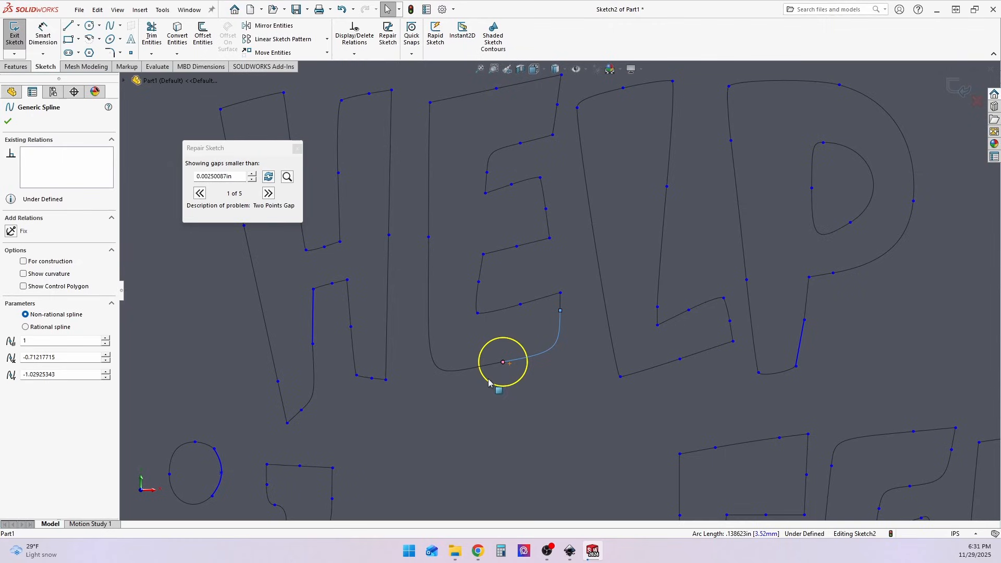
scroll(511, 380, down, 1)
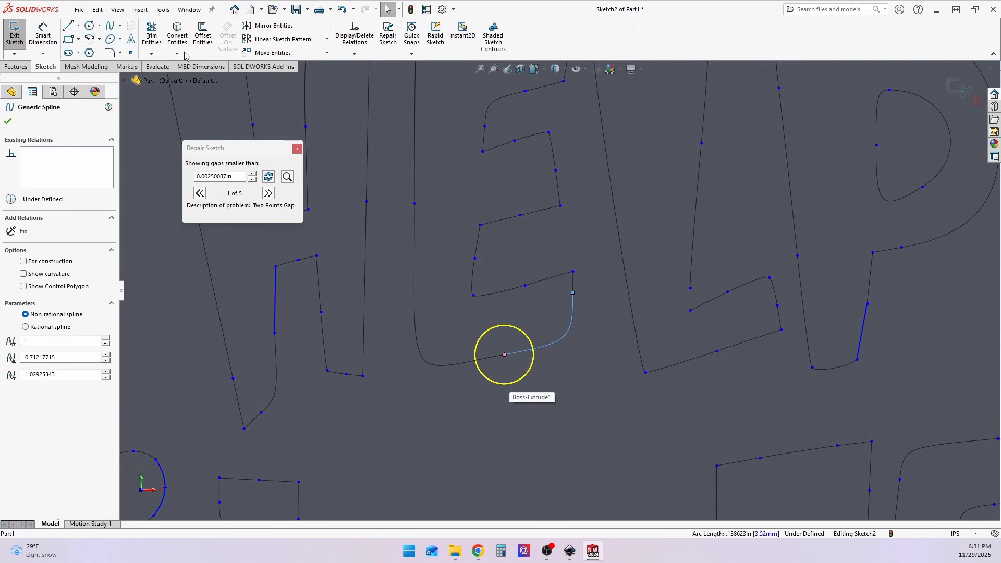
key(l)
drag(461, 346, 468, 388)
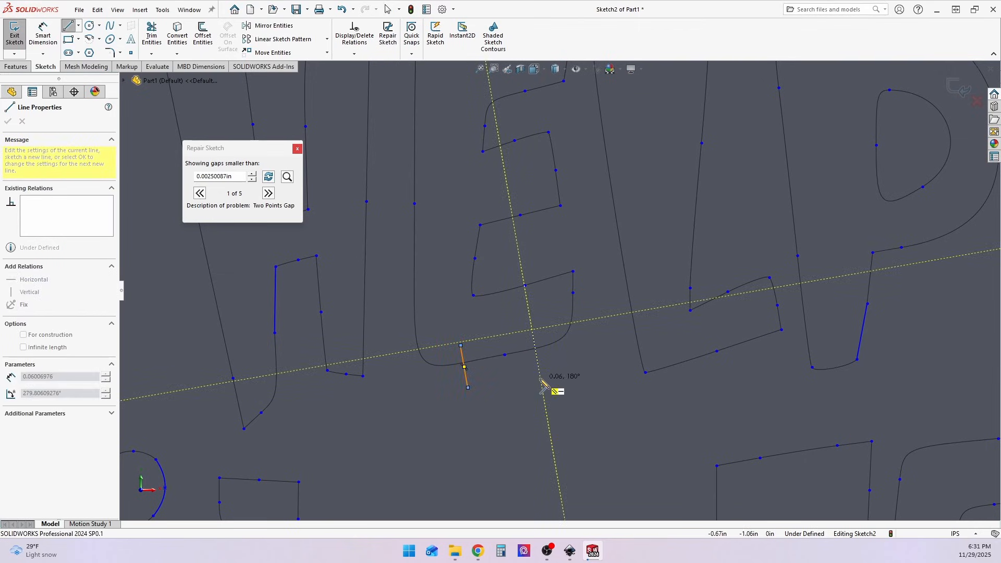
drag(533, 330, 539, 371)
click(152, 36)
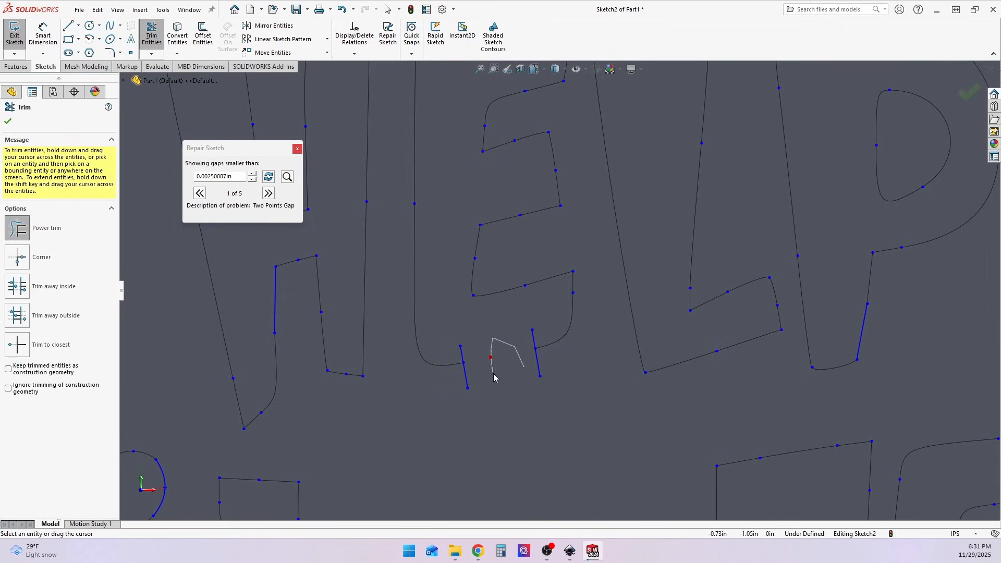
Bridge the trimmed opening in the E's bottom edge with a straight line about 0.09 in long
click(68, 25)
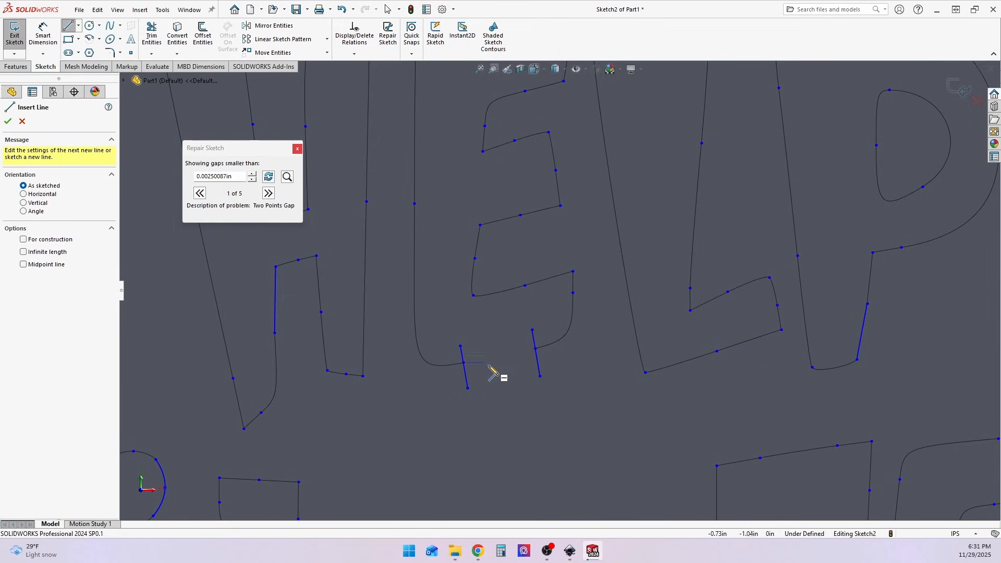
click(464, 362)
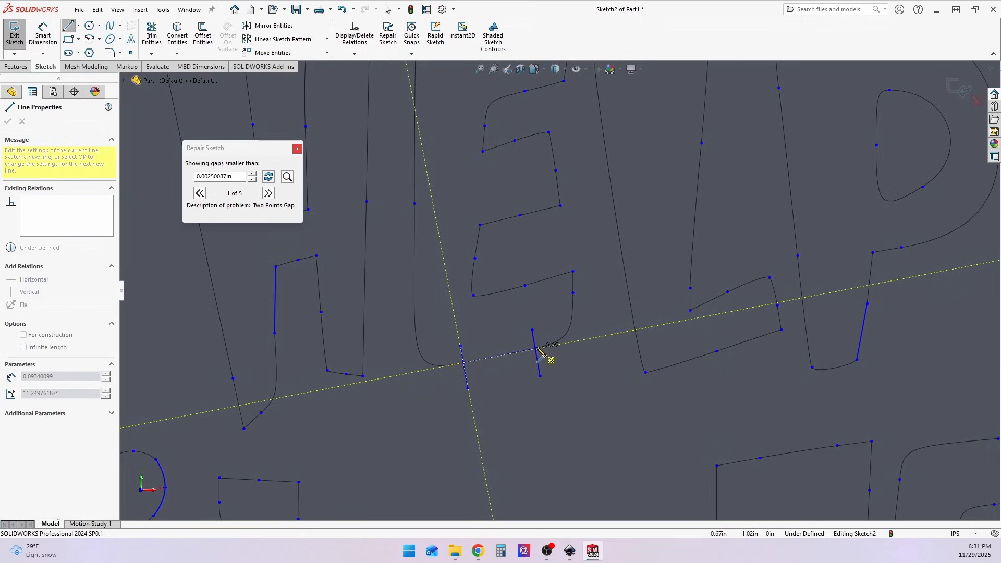
click(537, 349)
key(Escape)
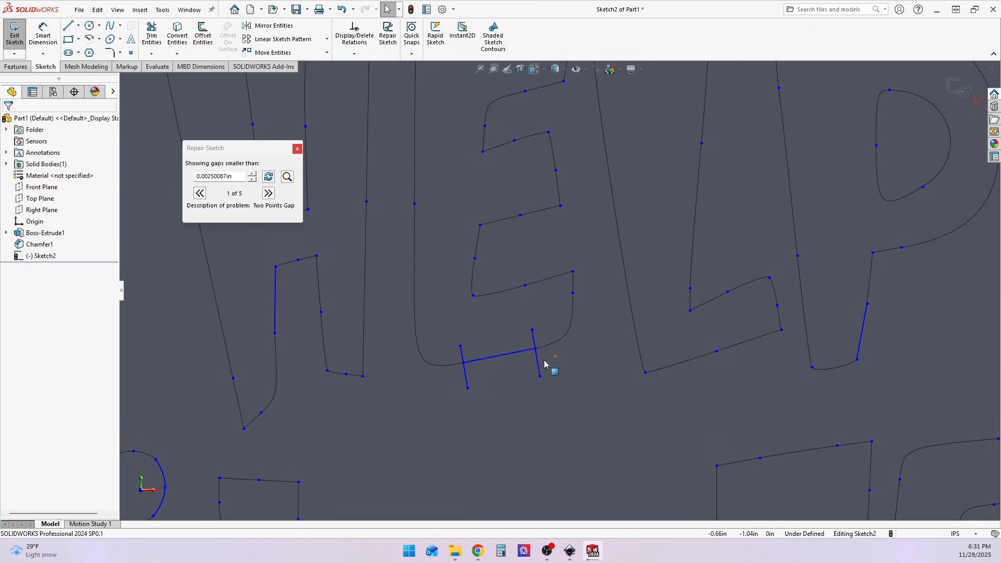
Delete the two short helper lines crossing the E's bottom edge, and refresh the gap check
click(539, 364)
key(Delete)
click(465, 369)
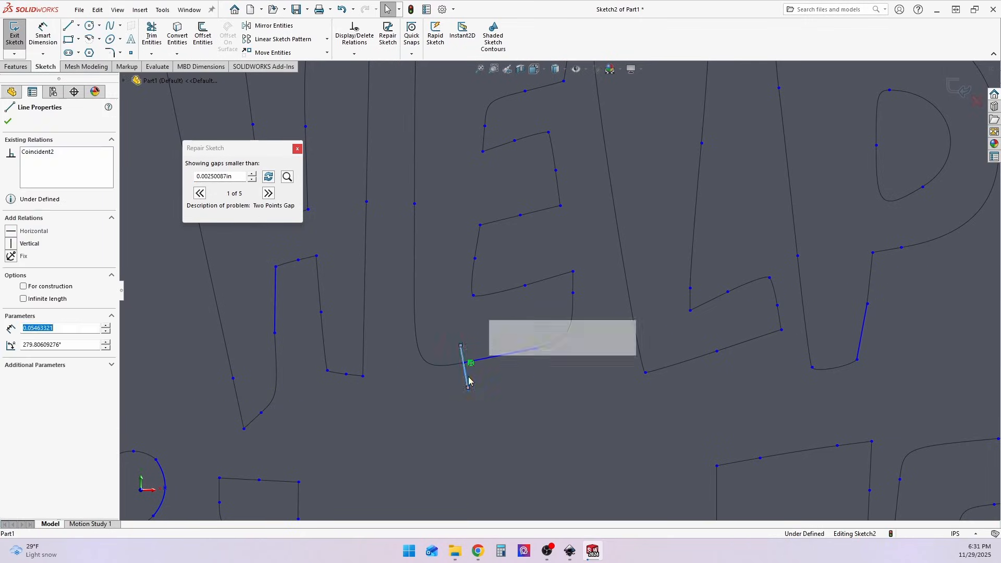
key(Delete)
click(269, 177)
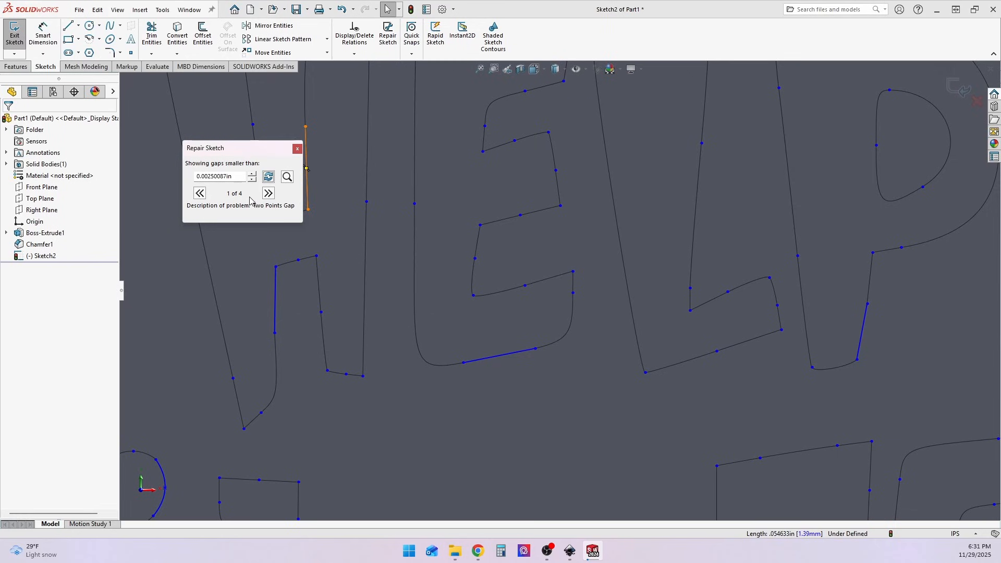
Replace the gapped inner outline segment at the bottom of the left fur cuff with a three-point spline, and refresh the gap check
scroll(505, 328, up, 10)
click(287, 178)
click(288, 178)
scroll(462, 299, down, 9)
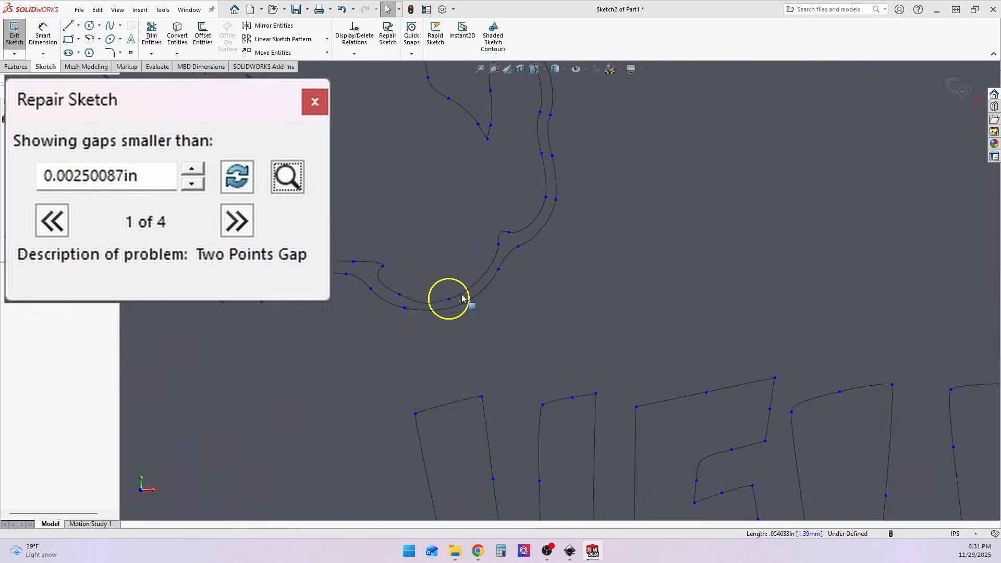
click(432, 305)
scroll(472, 293, down, 2)
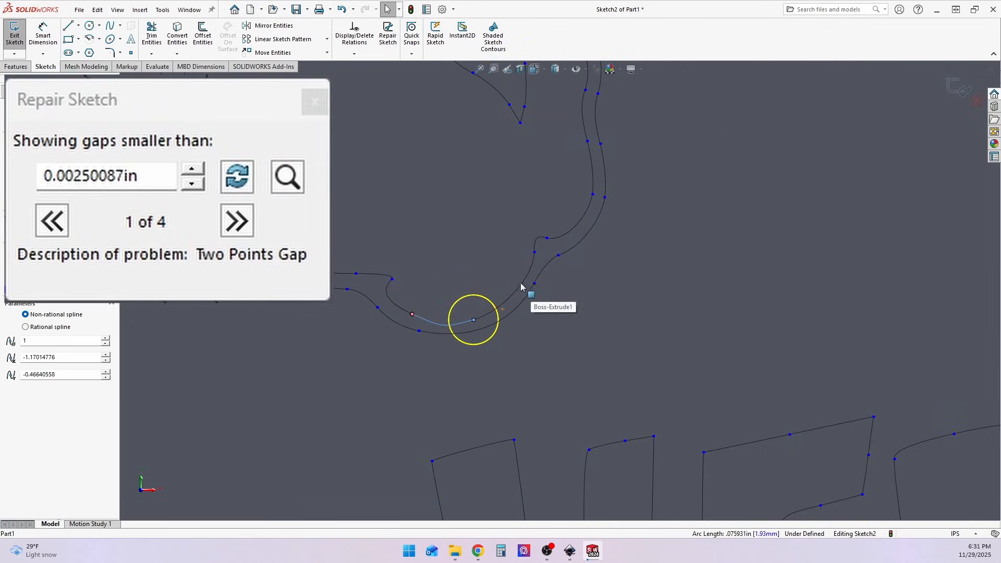
key(Delete)
click(110, 25)
click(412, 314)
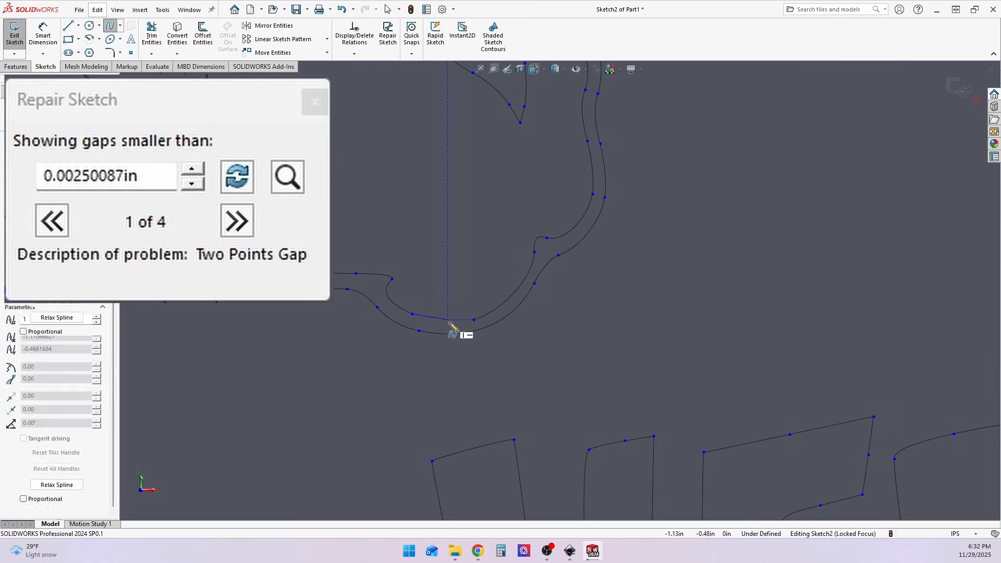
click(443, 319)
double_click(472, 320)
click(240, 183)
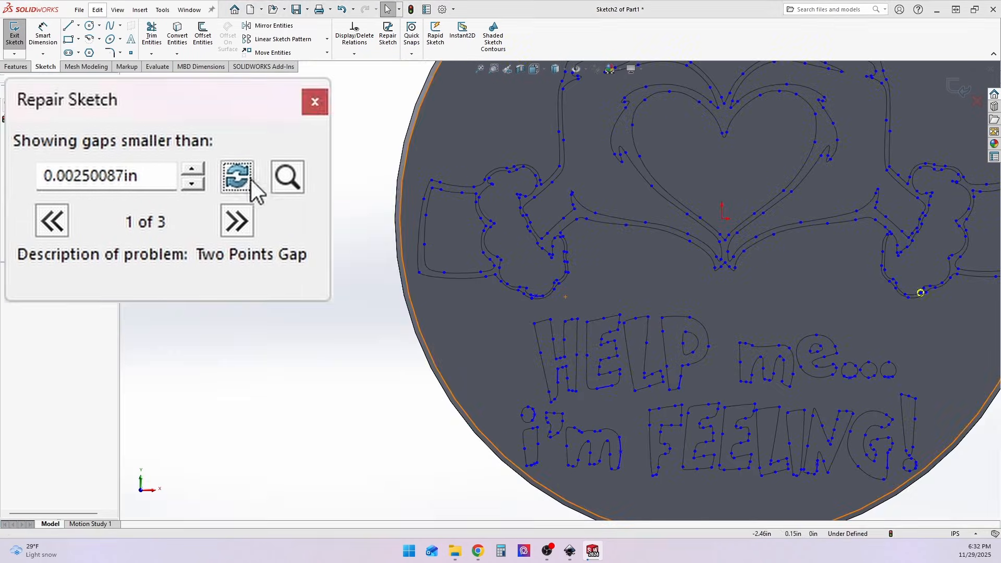
Replace the gapped inner outline segment at the bottom of the right fur cuff with a new spline, and refresh the gap check
scroll(741, 277, down, 3)
click(546, 317)
key(Delete)
click(110, 25)
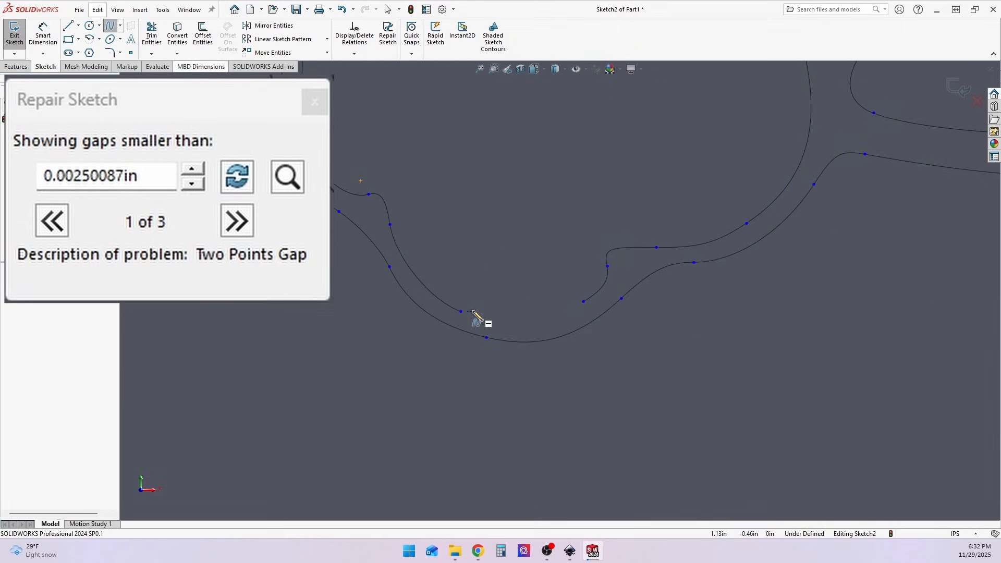
click(461, 312)
double_click(525, 318)
click(238, 177)
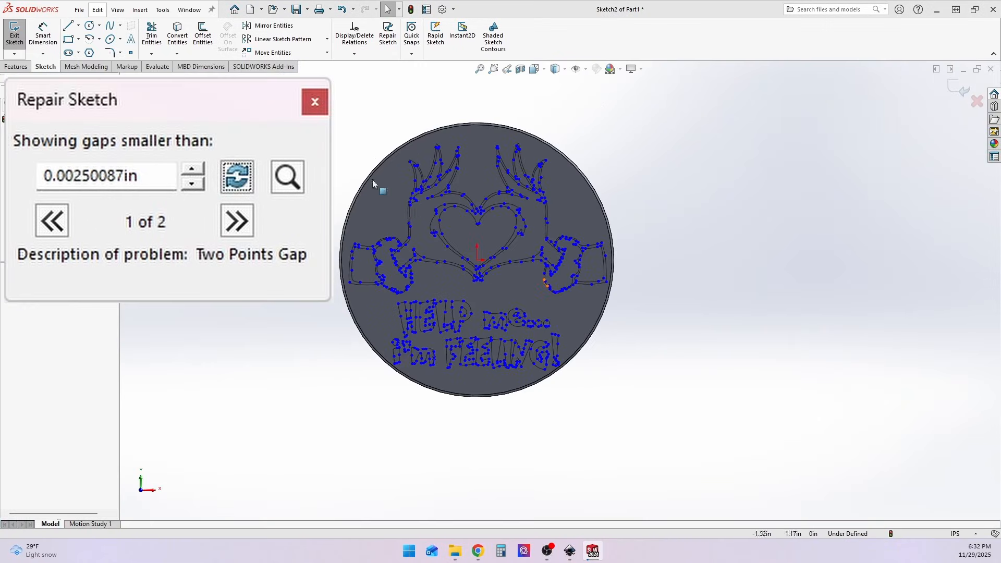
Draw a three-point spline between the two open endpoints on the left thumb's inner edge below the heart
click(110, 26)
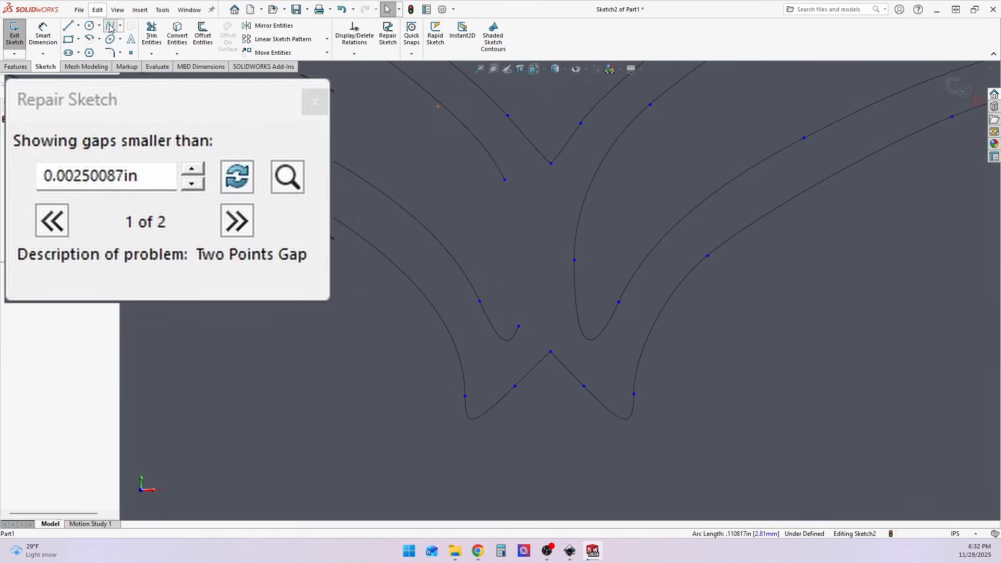
click(505, 179)
click(523, 236)
double_click(519, 327)
scroll(561, 309, up, 2)
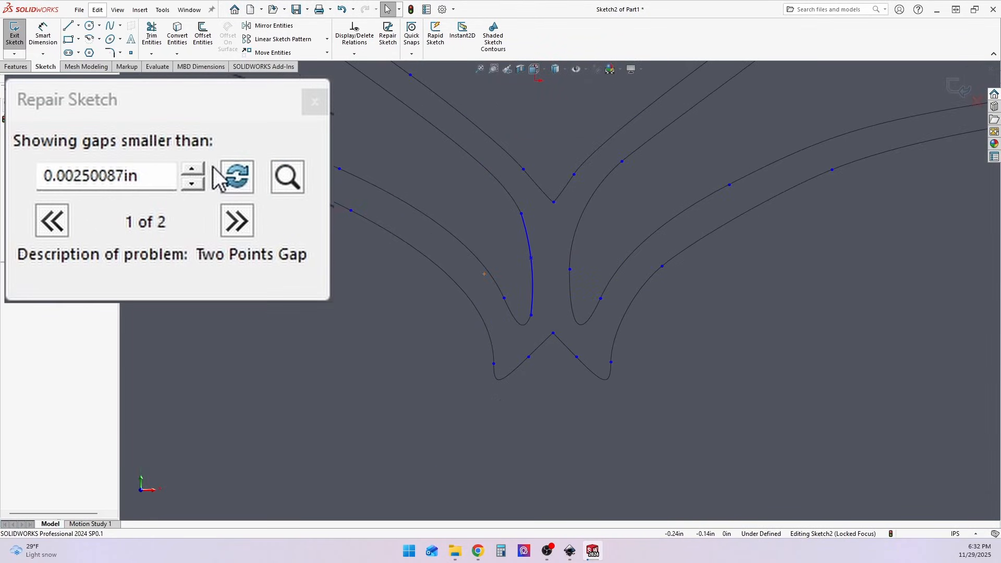
Refresh the gap check and magnify the remaining two-point gap to locate it in the full sketch
click(243, 179)
scroll(454, 262, up, 14)
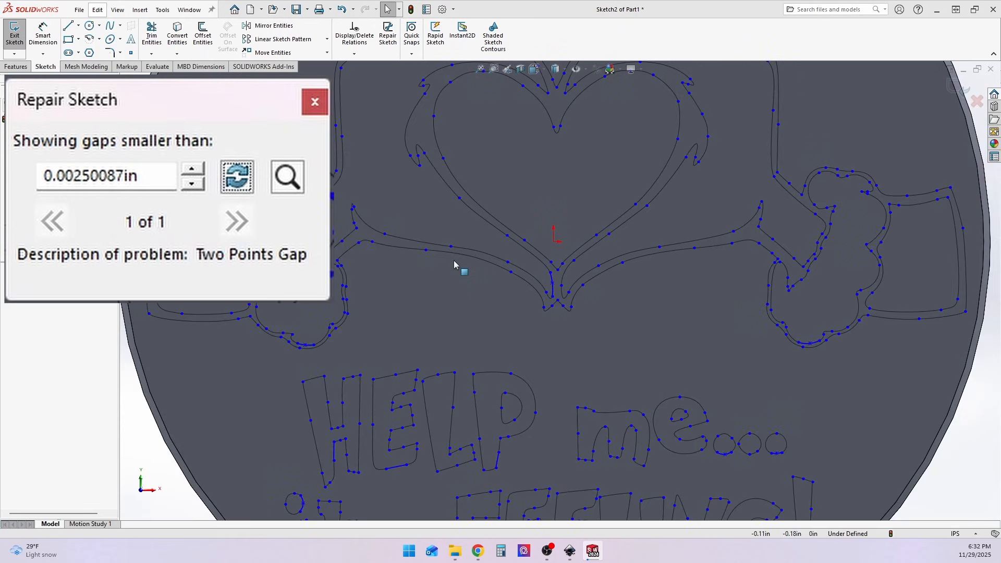
scroll(578, 220, down, 2)
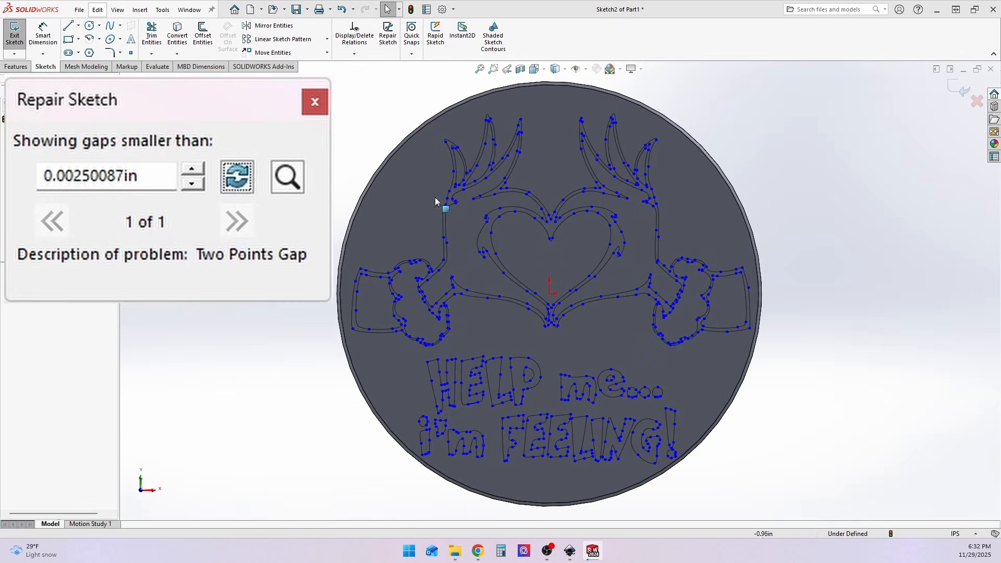
click(289, 178)
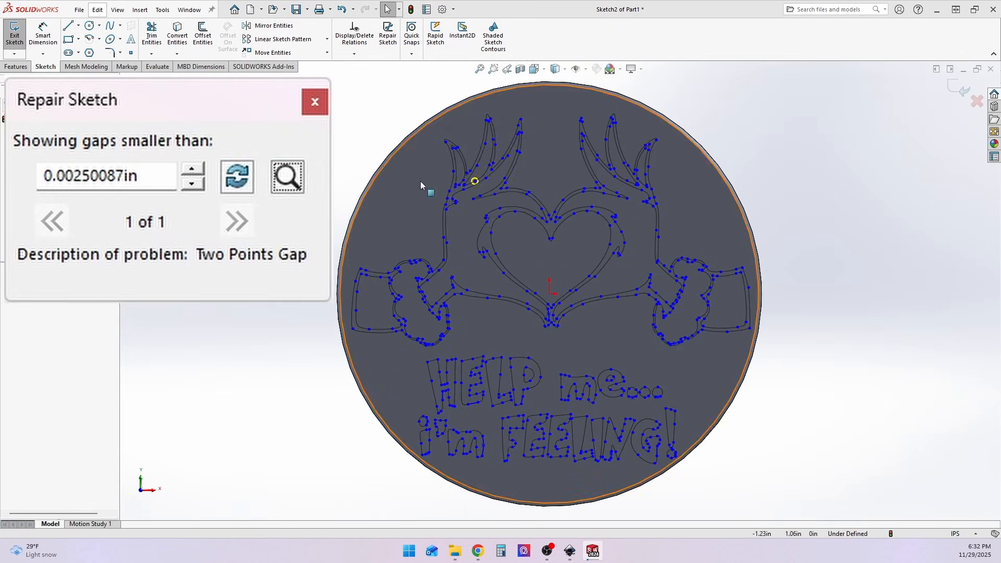
Delete the gapped curve segment on the finger outline near the base of the left hand's fingers
scroll(501, 234, down, 10)
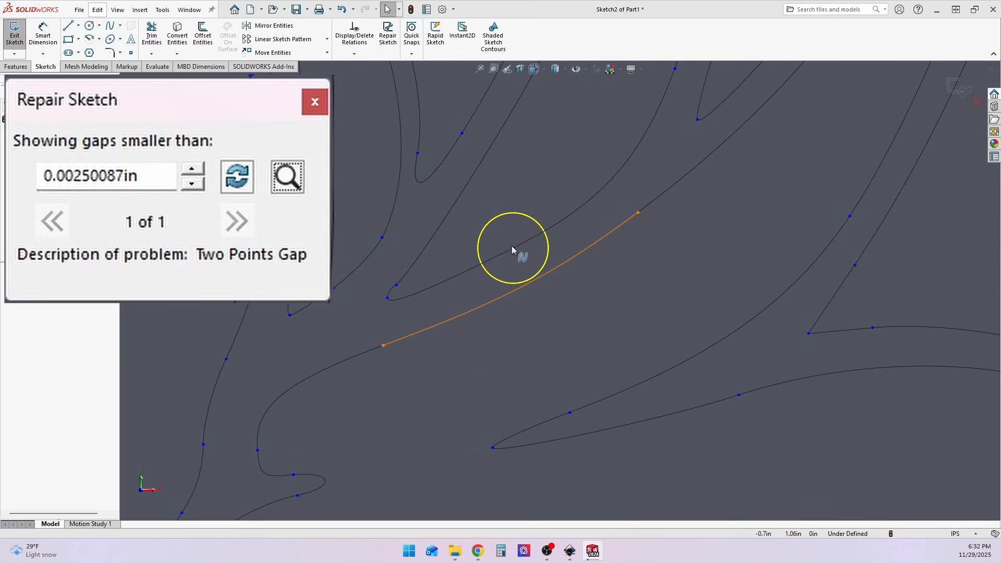
scroll(559, 289, up, 3)
scroll(611, 212, down, 2)
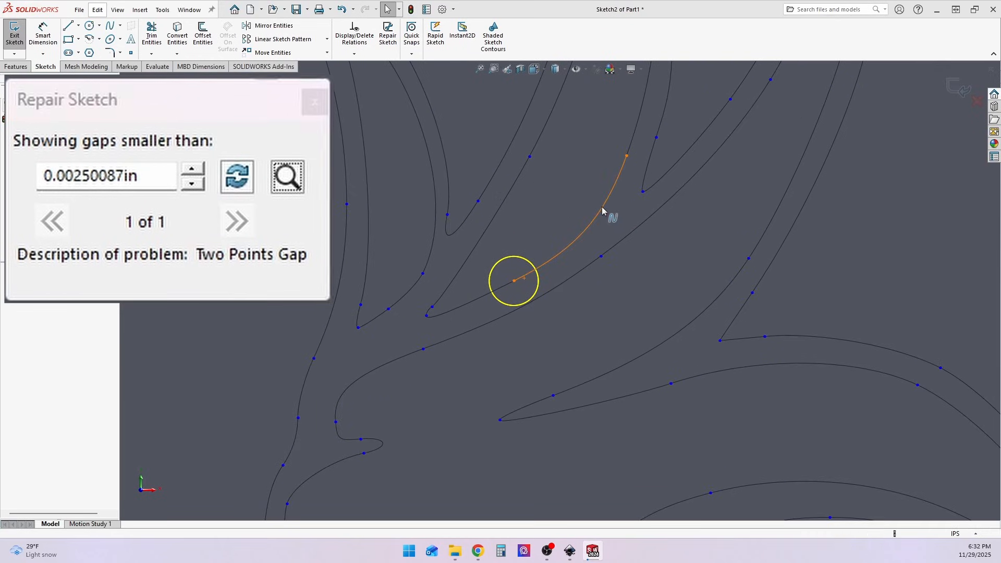
click(609, 209)
key(Delete)
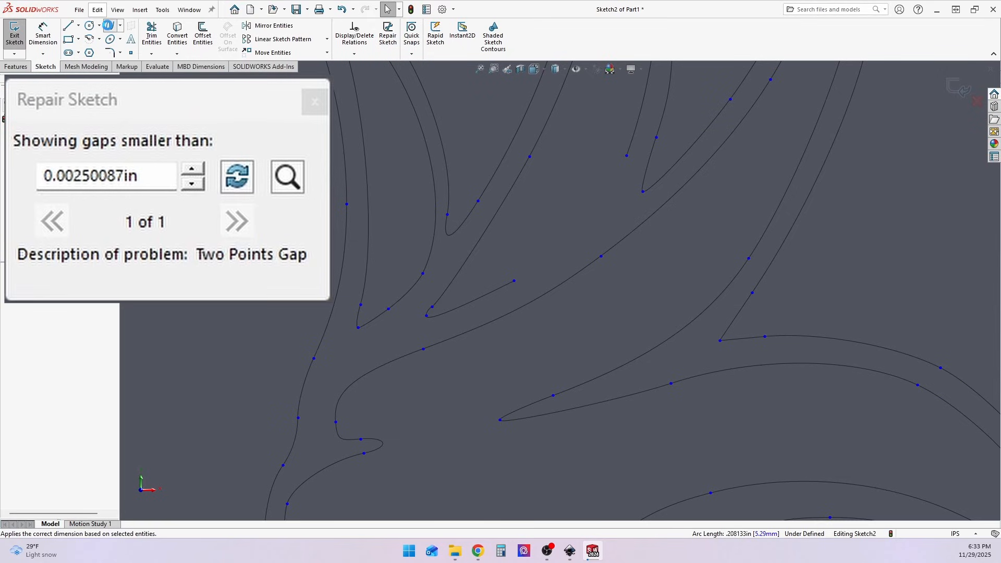
Draw a three-point spline bridging the gap between the two open curve ends at the base of the hand's fingers
click(108, 25)
click(627, 155)
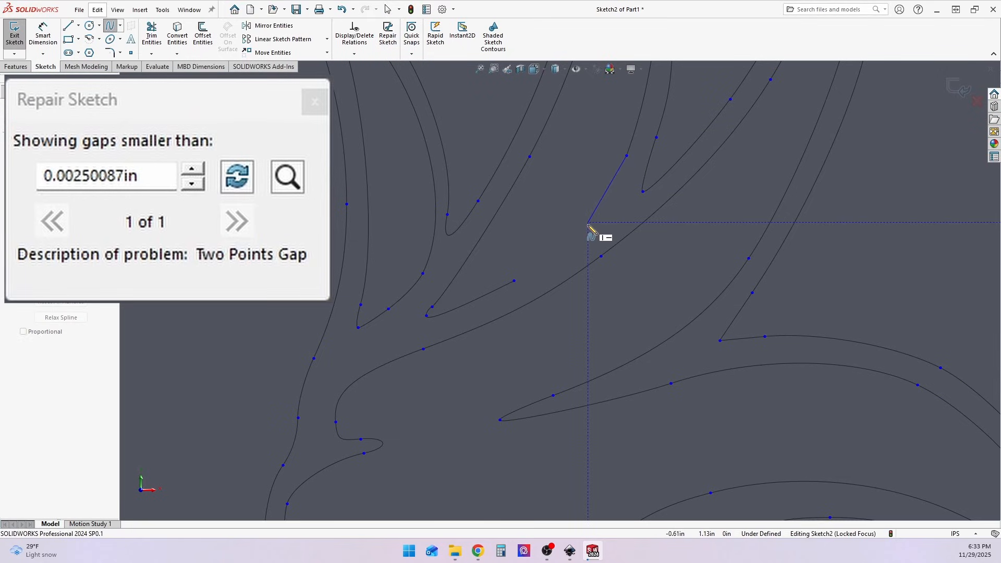
click(588, 223)
double_click(514, 281)
right_click(630, 242)
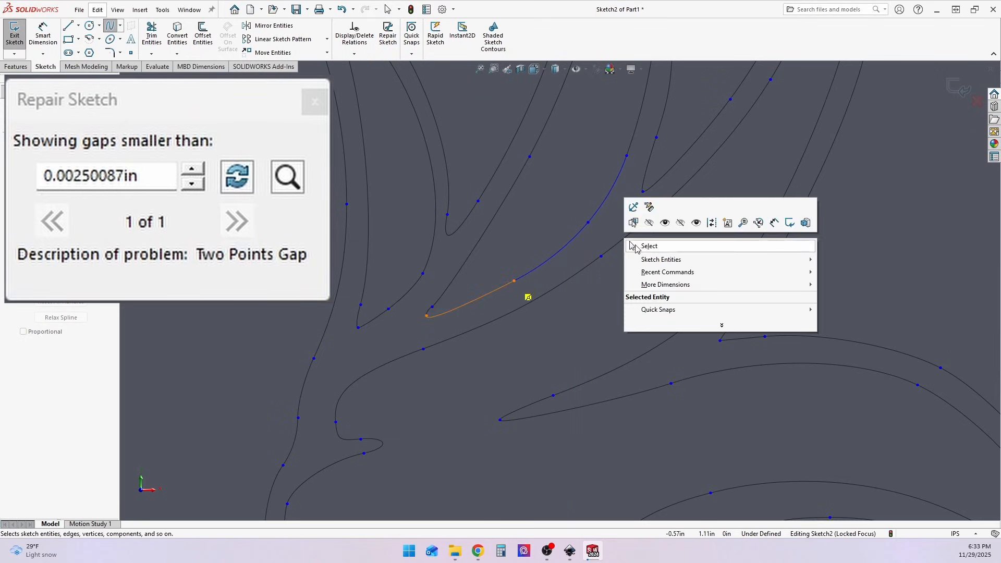
click(635, 246)
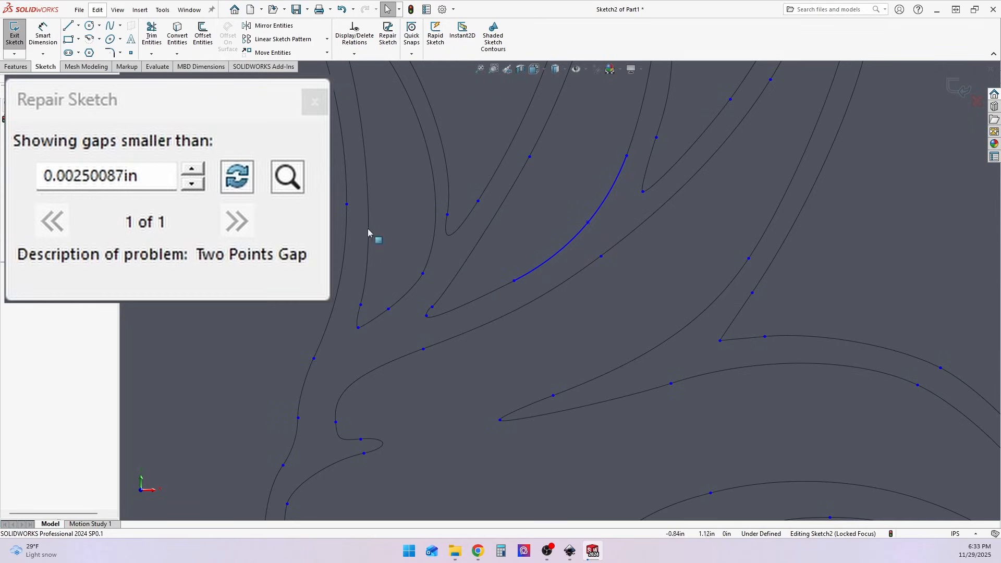
Recheck the repaired sketch for gaps, close Repair Sketch and fit the whole disc in view
click(236, 179)
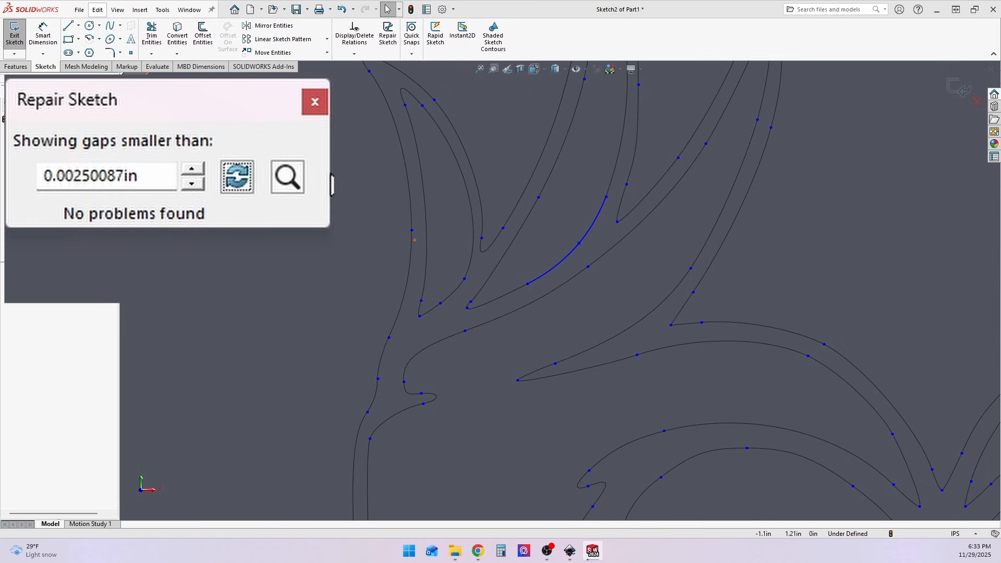
click(296, 150)
scroll(458, 214, down, 10)
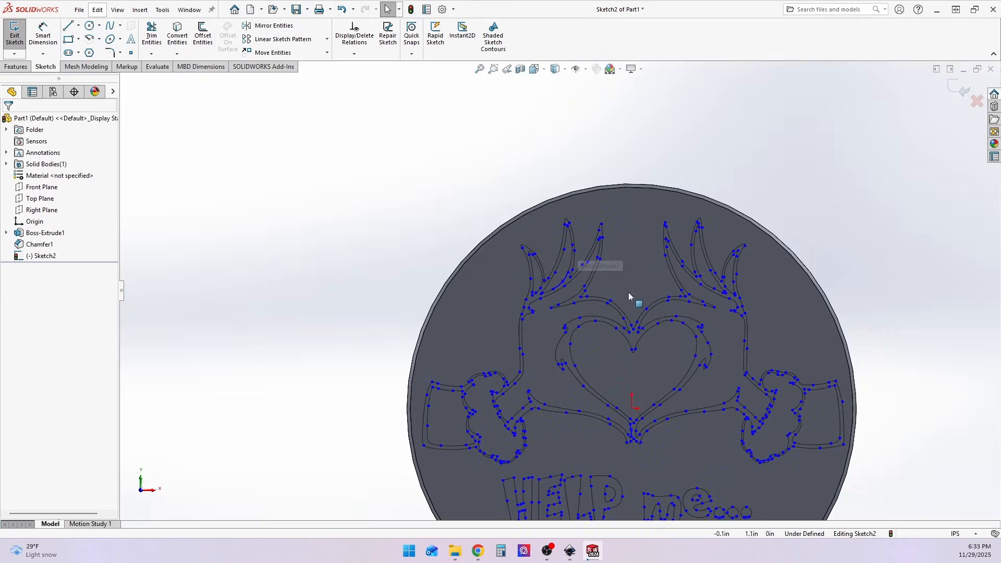
scroll(693, 428, up, 3)
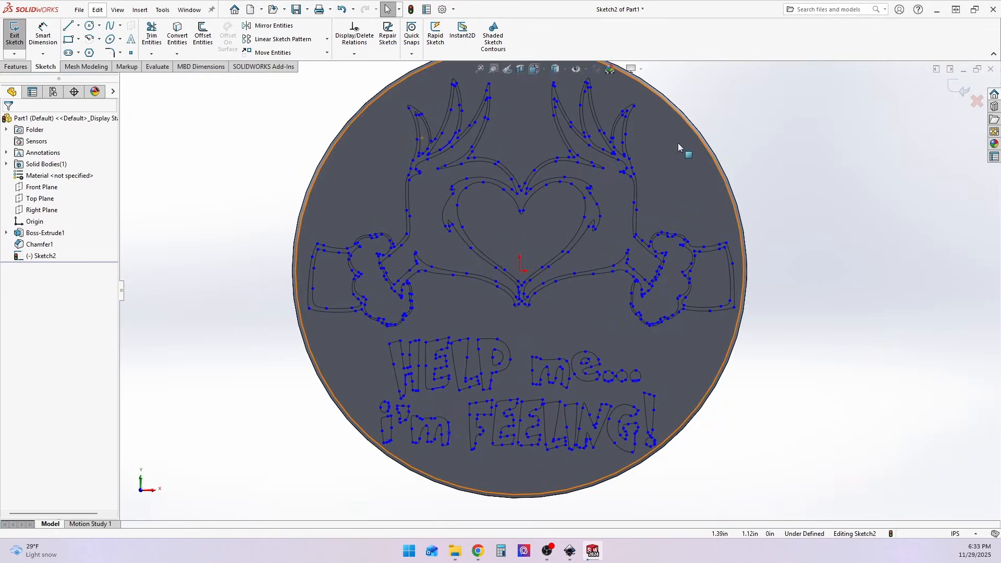
key(f)
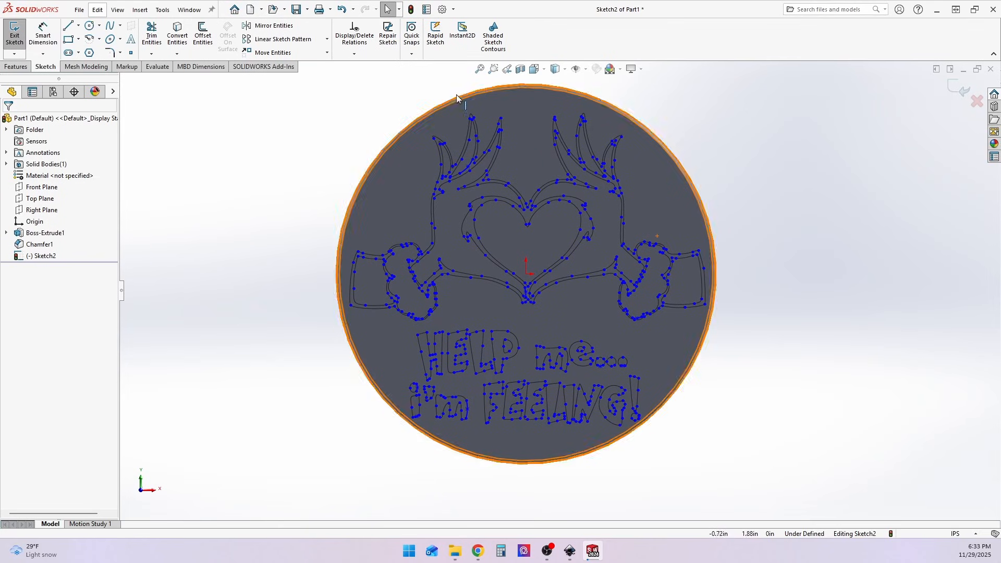
Cut-extrude the hands, heart and lettering sketch into the disc with a blind depth of 0.4 mm
click(16, 67)
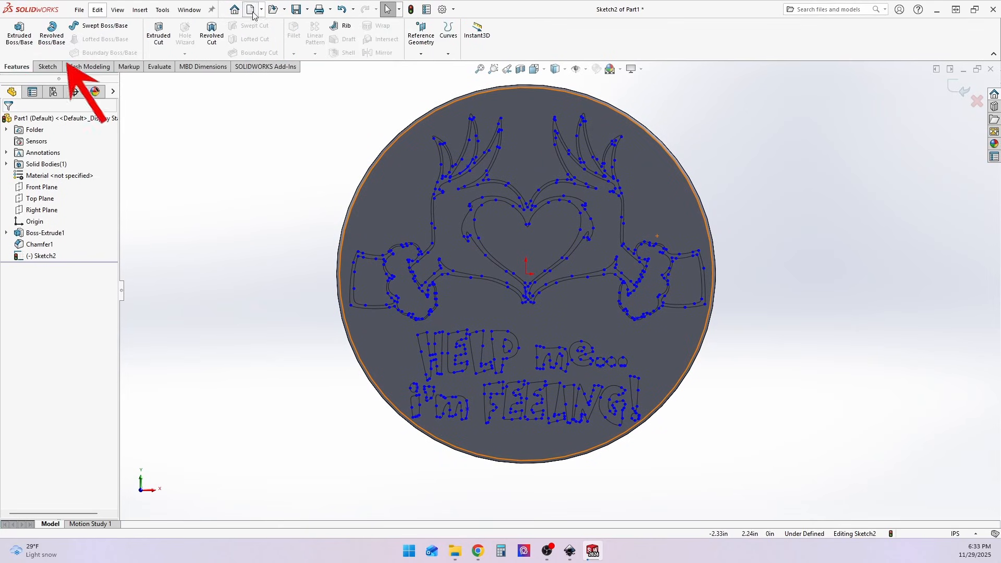
click(159, 29)
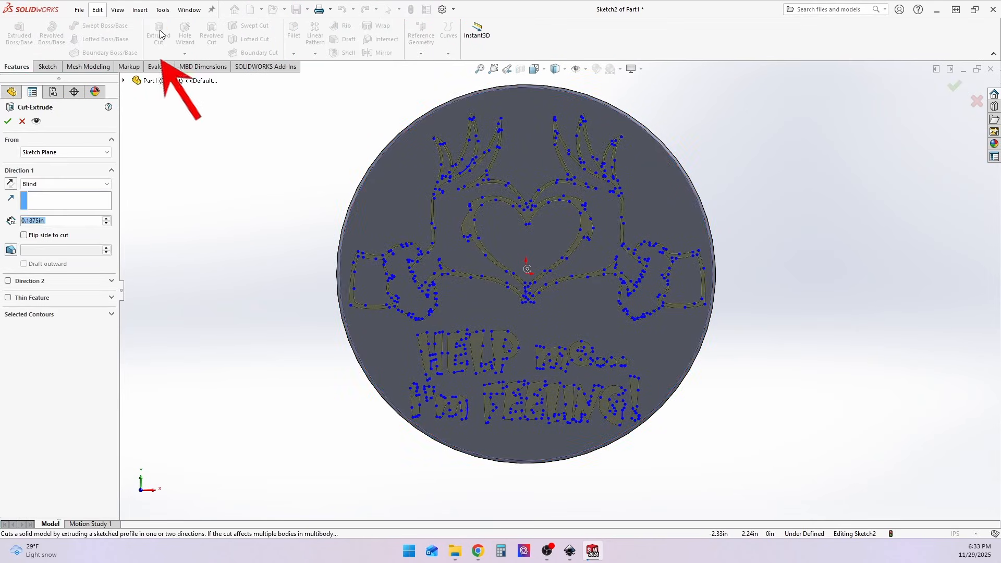
click(66, 221)
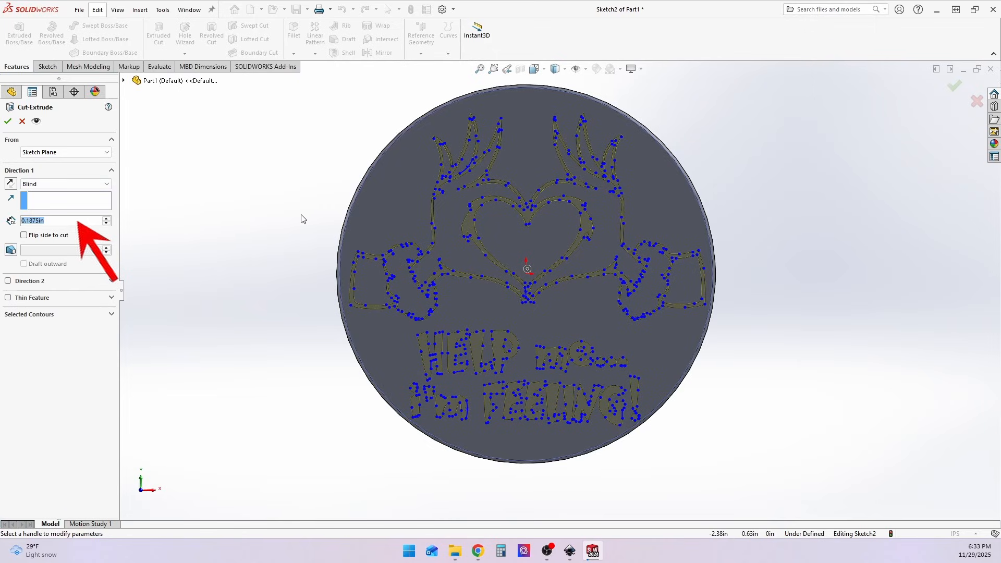
text(.4)
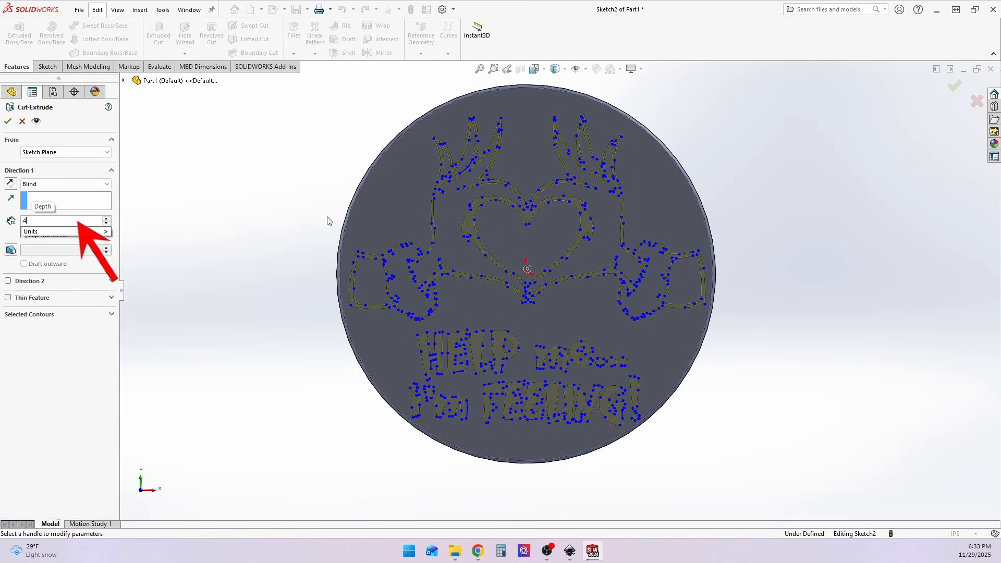
text(mm)
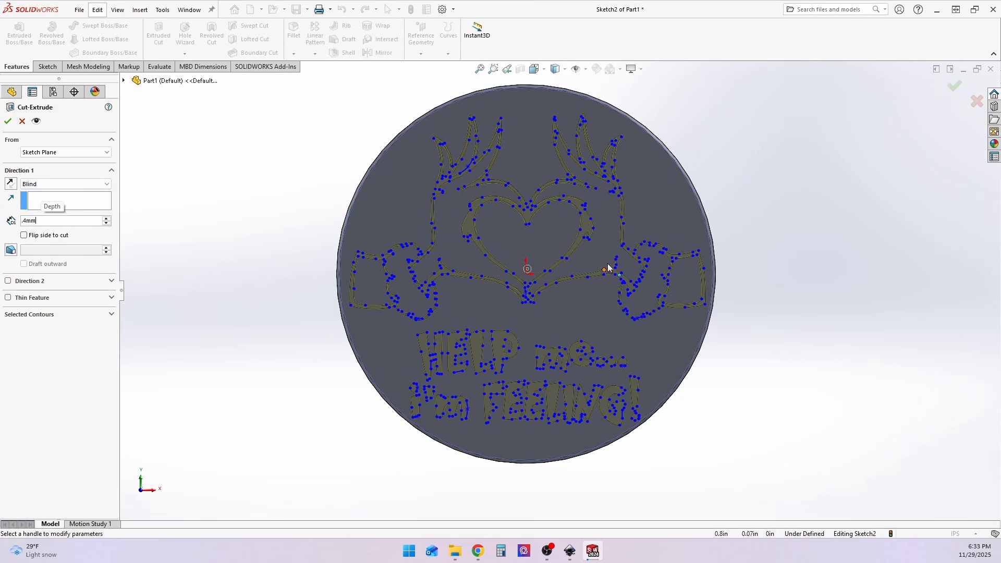
scroll(611, 265, down, 1)
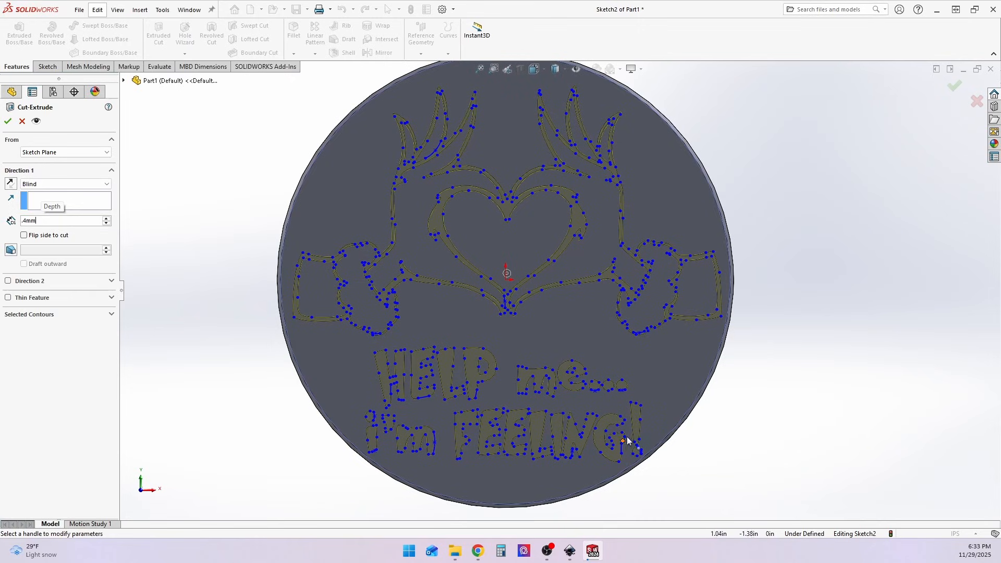
click(8, 123)
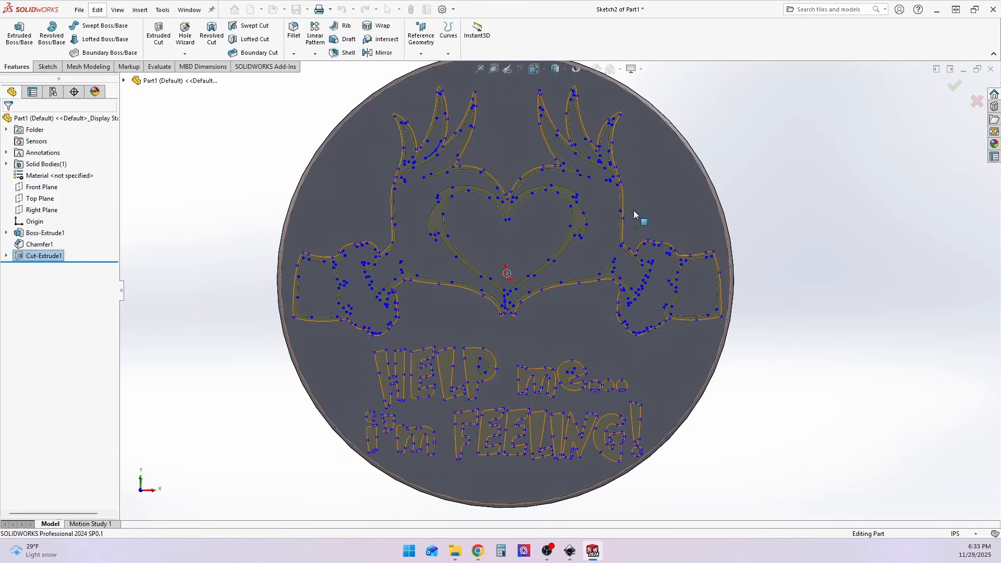
click(843, 333)
Start a new sketch on the recessed floor face of the engraved heart outline
middle_drag(843, 333, 644, 306)
scroll(552, 249, down, 6)
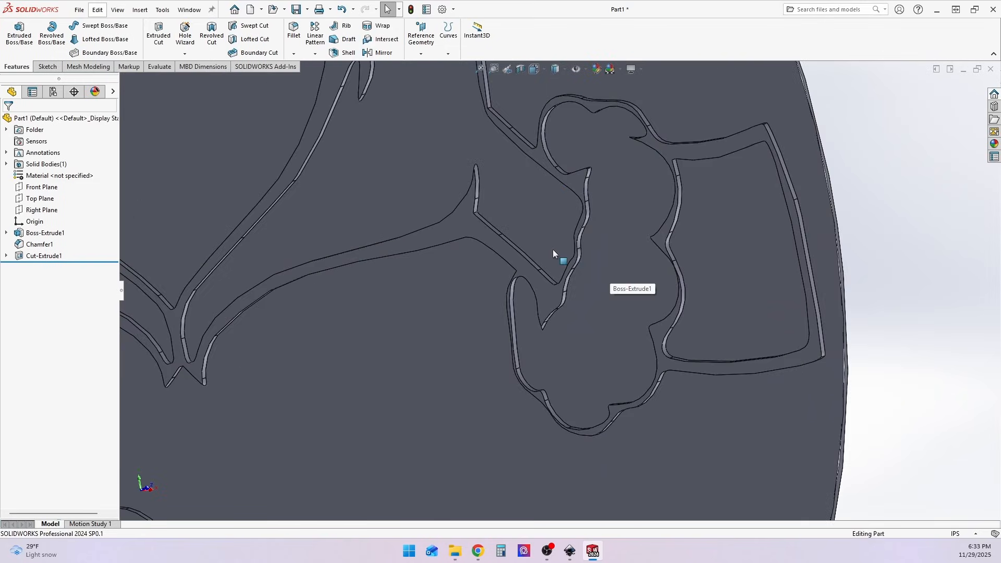
middle_drag(553, 249, 478, 332)
scroll(476, 329, up, 8)
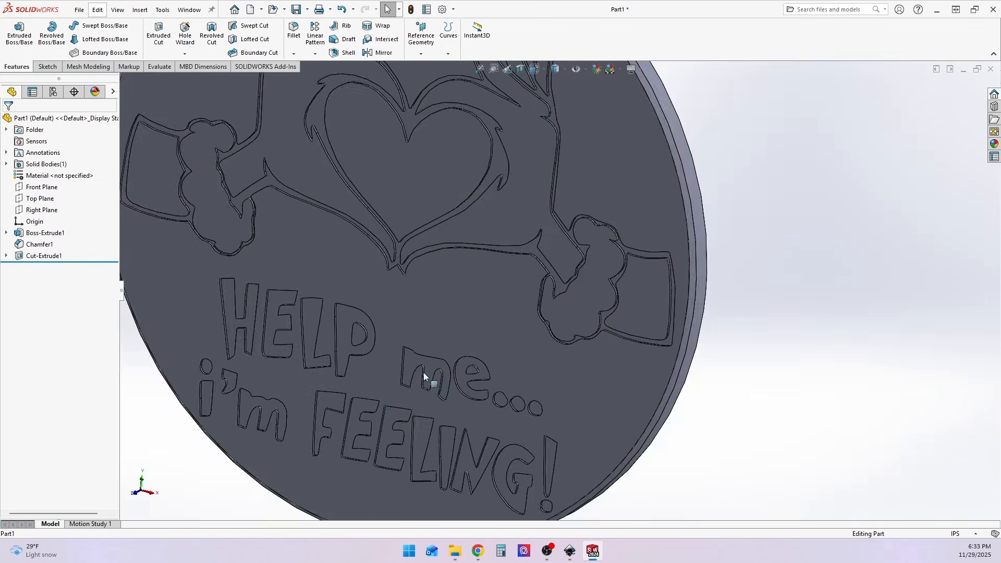
scroll(371, 333, down, 5)
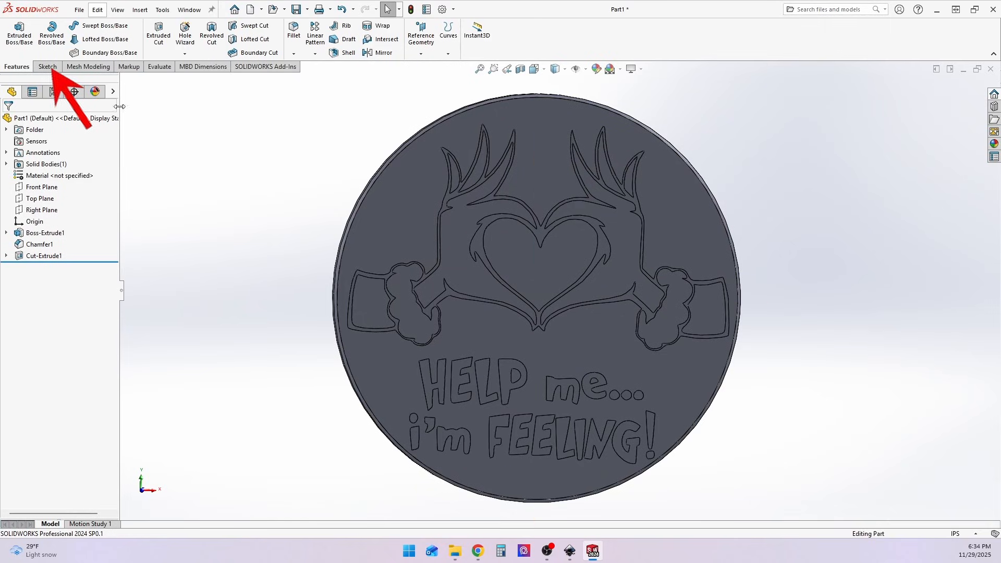
click(47, 66)
scroll(493, 246, down, 5)
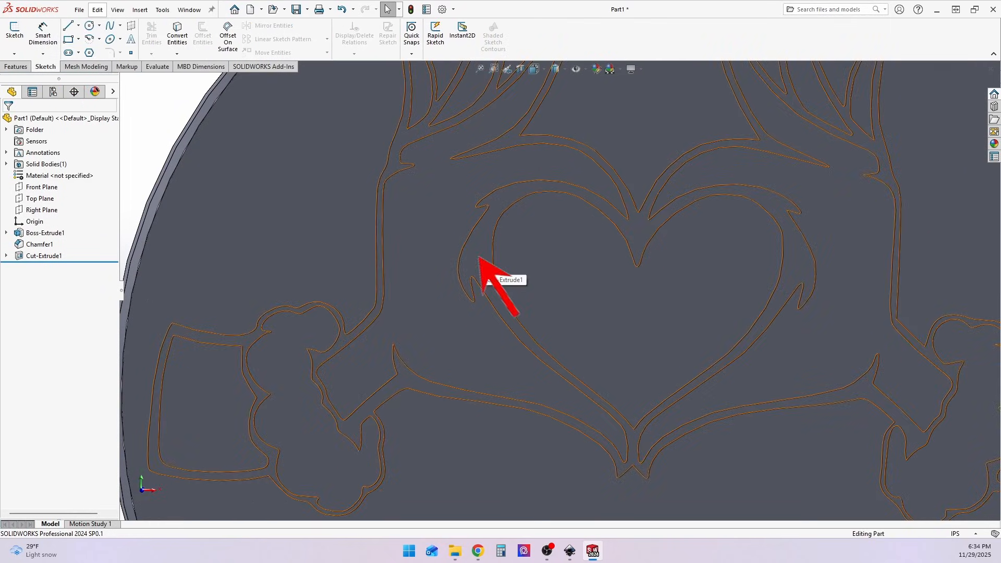
click(480, 261)
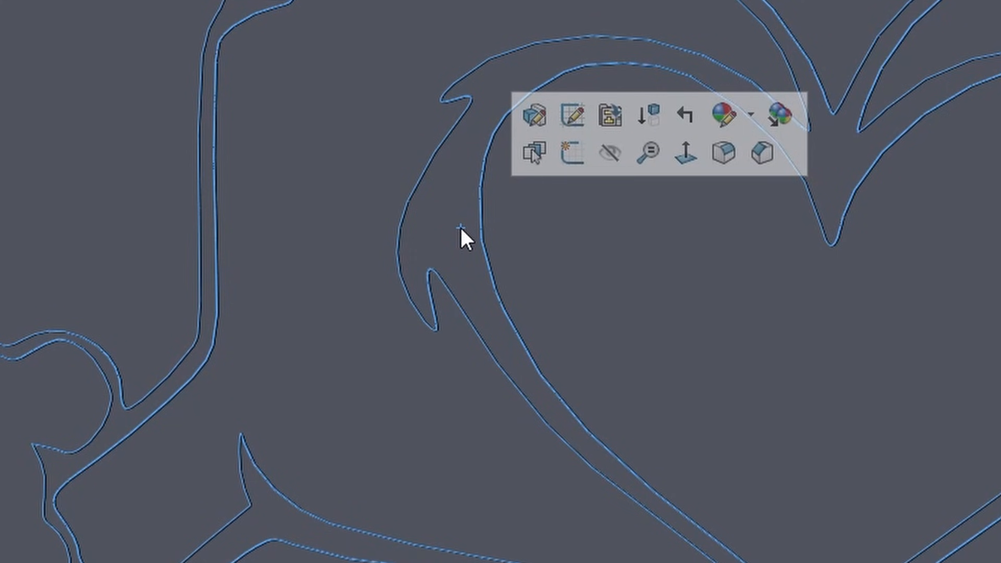
click(572, 151)
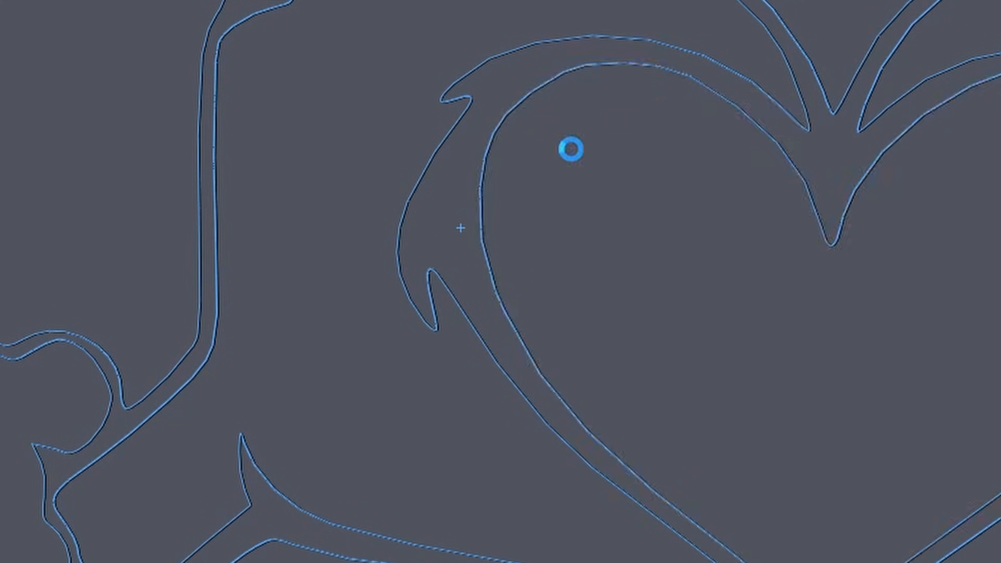
click(350, 217)
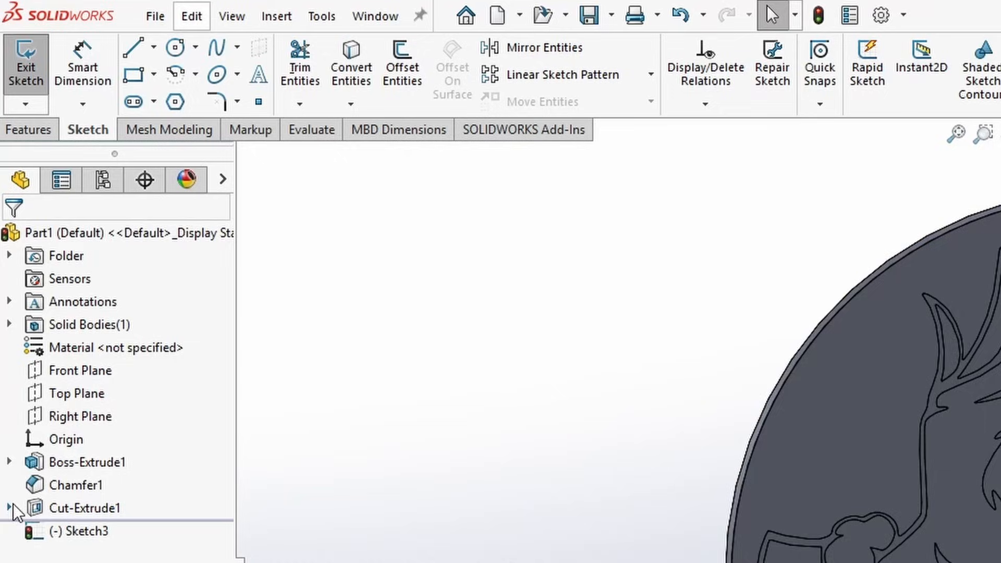
Convert all entities of Sketch2 under Cut-Extrude1 into the new sketch
click(9, 453)
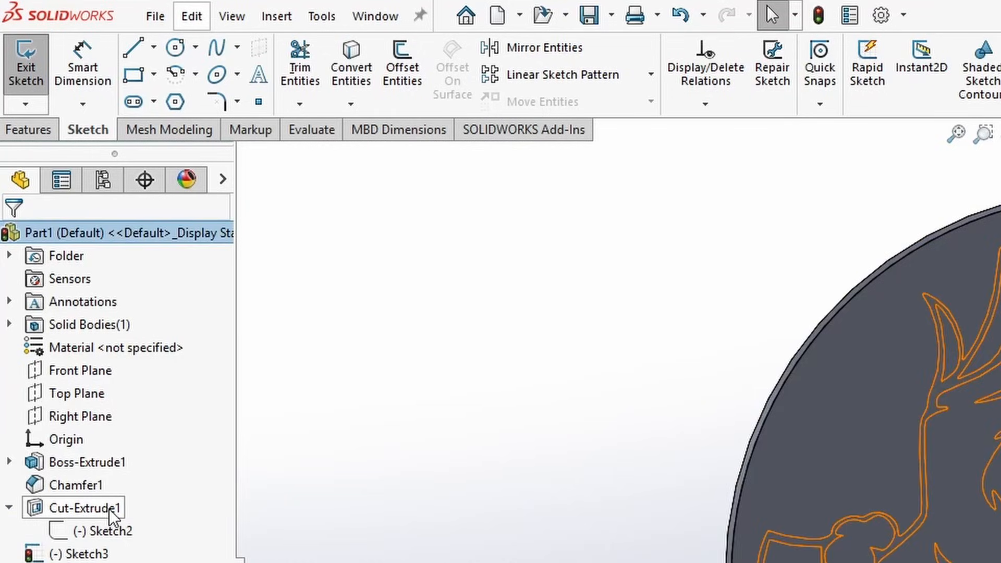
click(109, 472)
click(386, 431)
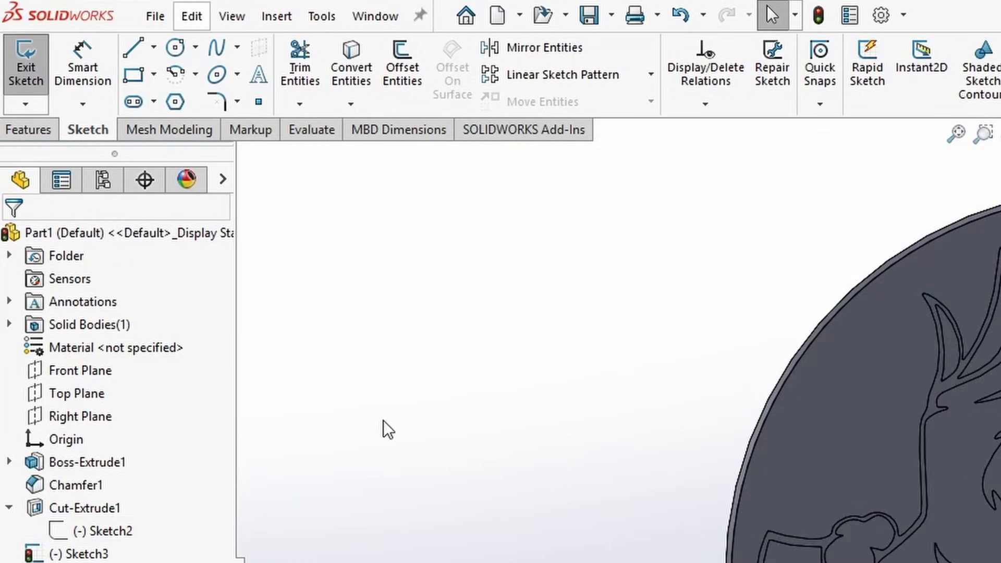
click(353, 68)
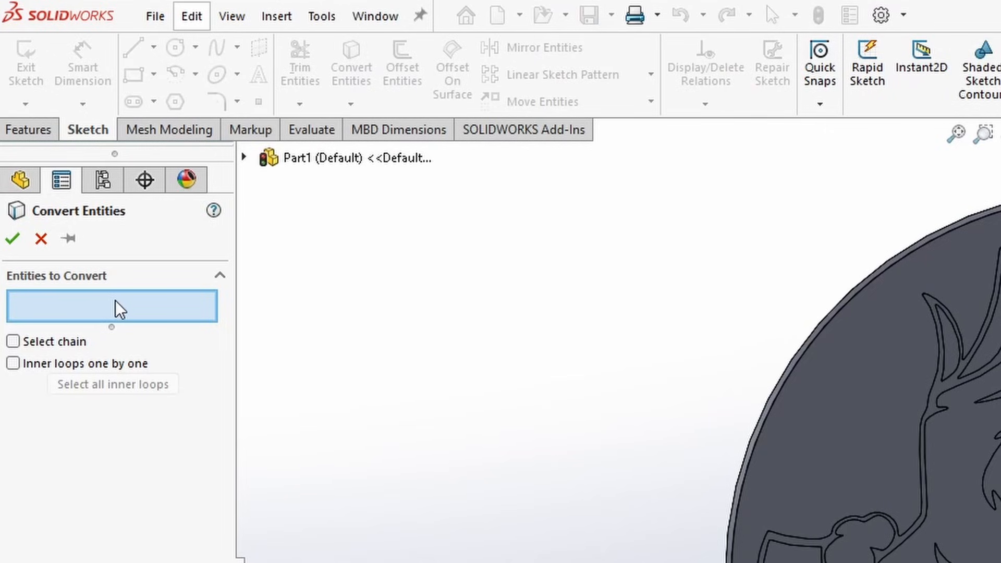
click(243, 157)
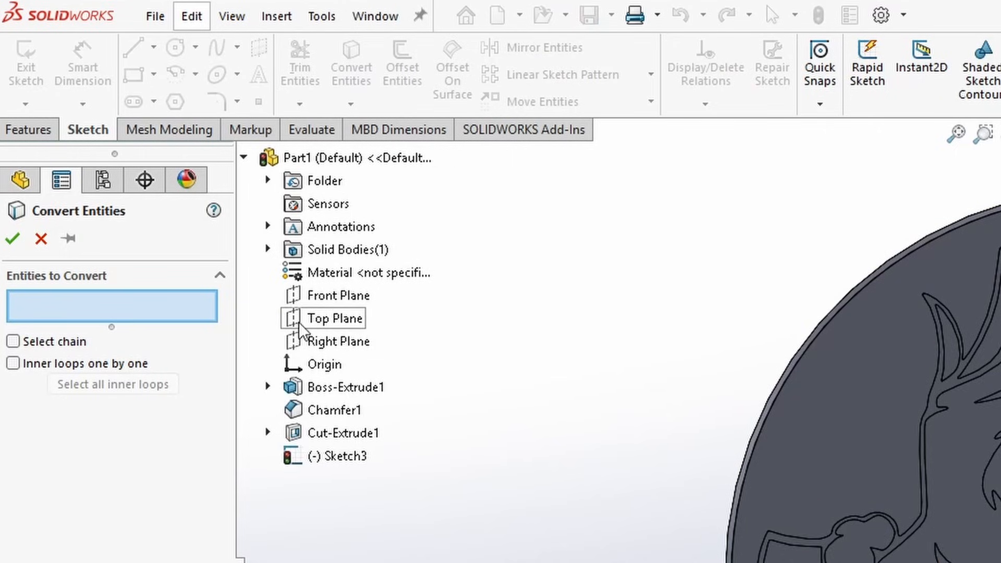
click(269, 433)
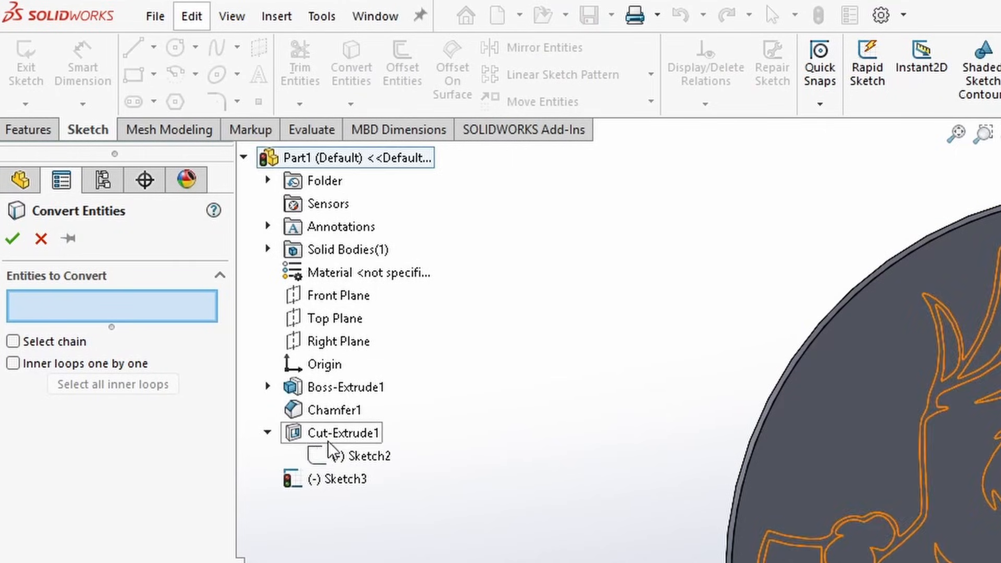
click(367, 456)
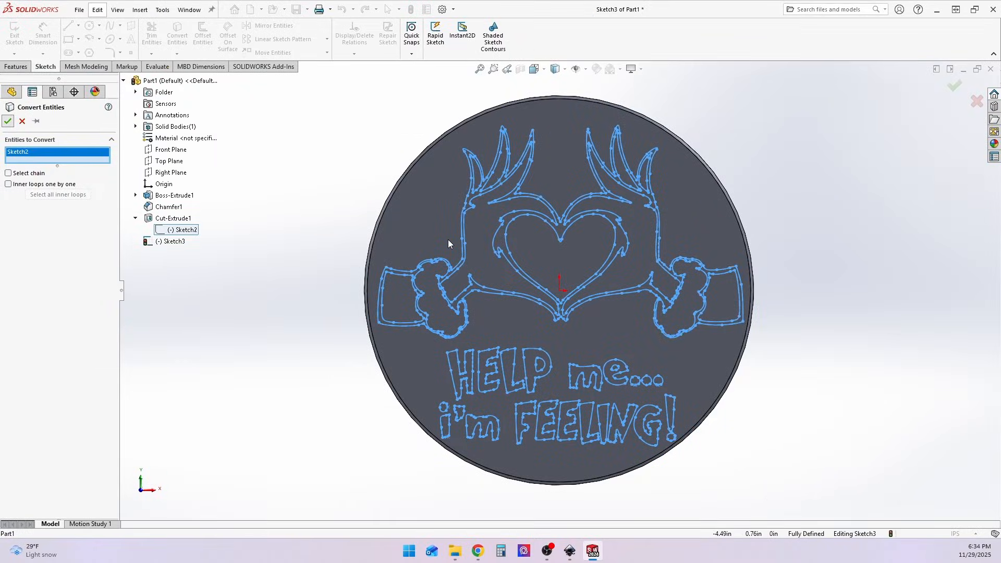
key(Return)
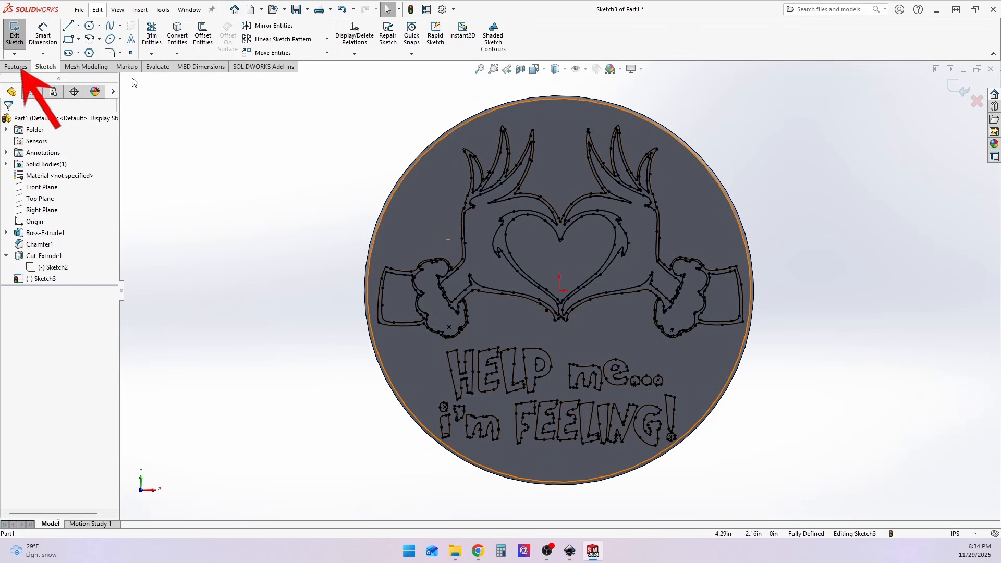
Extrude the converted artwork sketch up to the disc's top face as separate bodies, with Merge result turned off
click(16, 67)
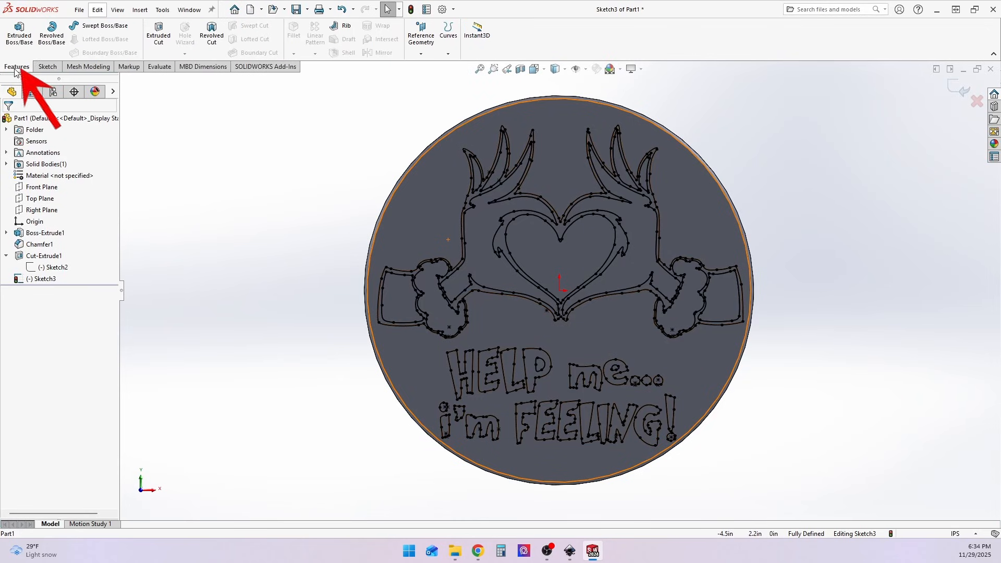
click(18, 33)
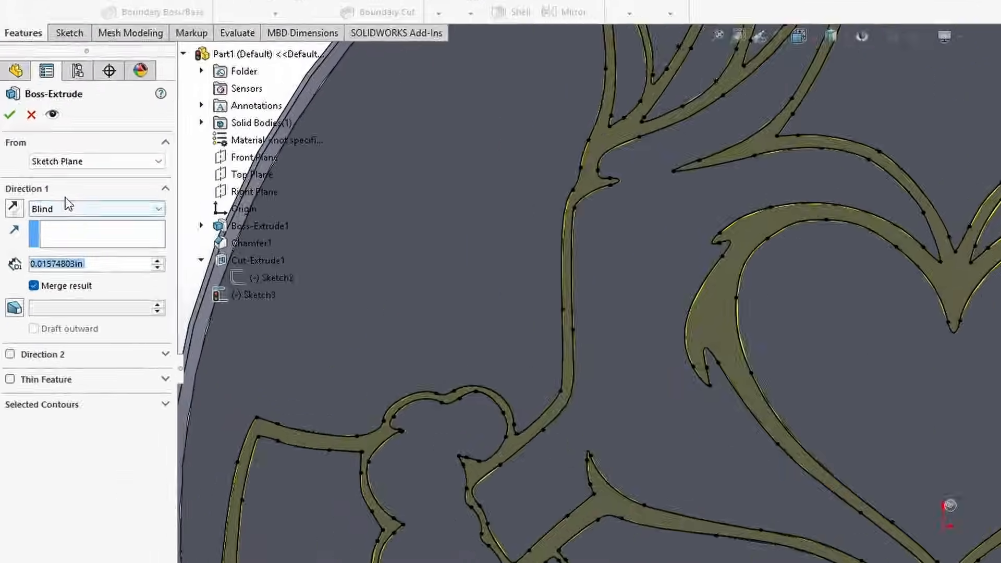
click(66, 208)
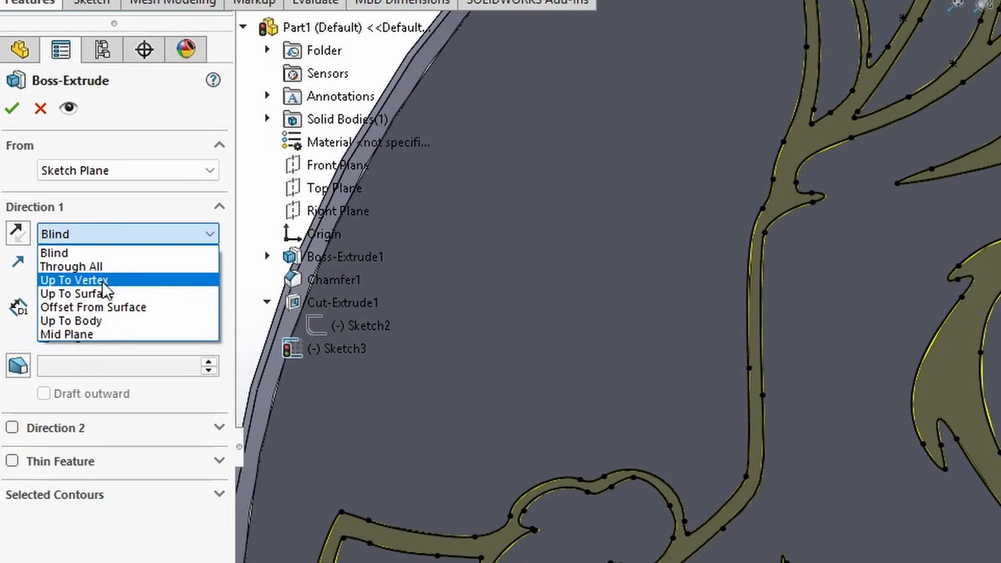
click(76, 250)
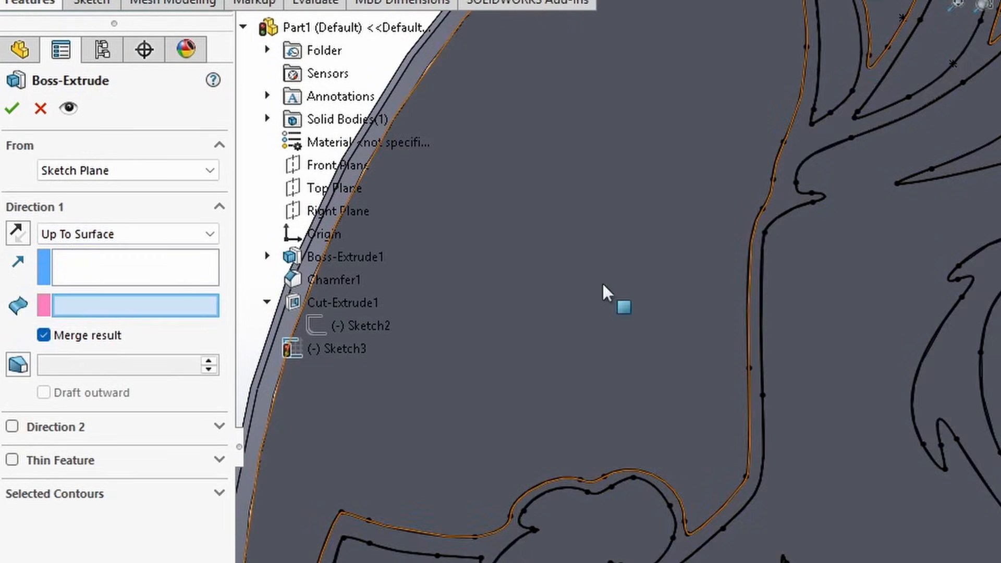
click(662, 293)
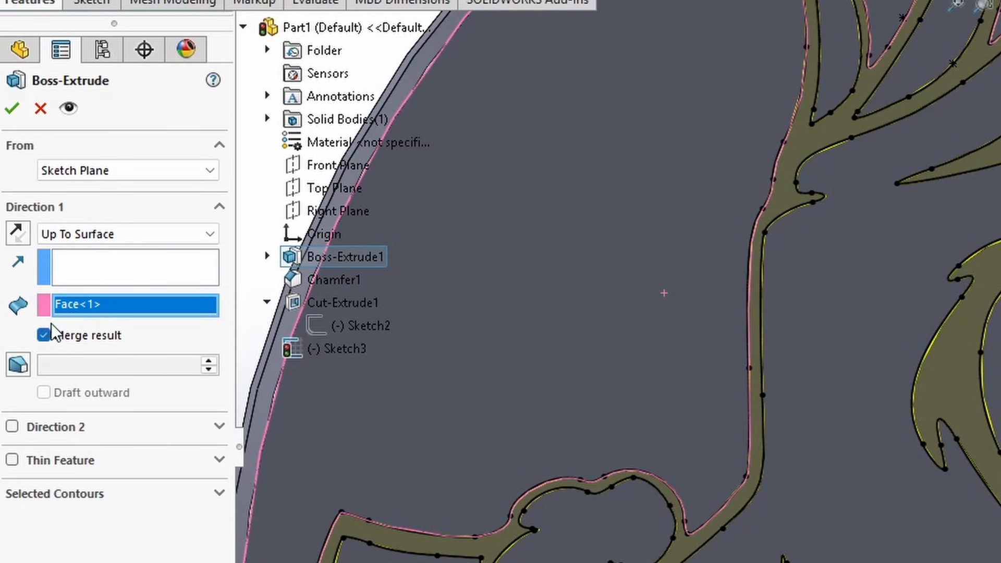
click(44, 336)
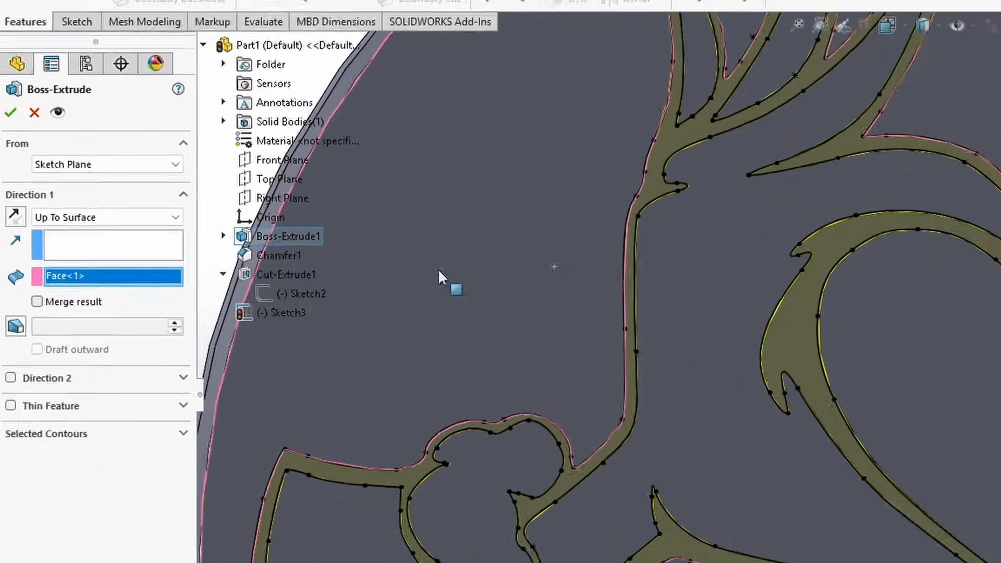
scroll(659, 309, up, 7)
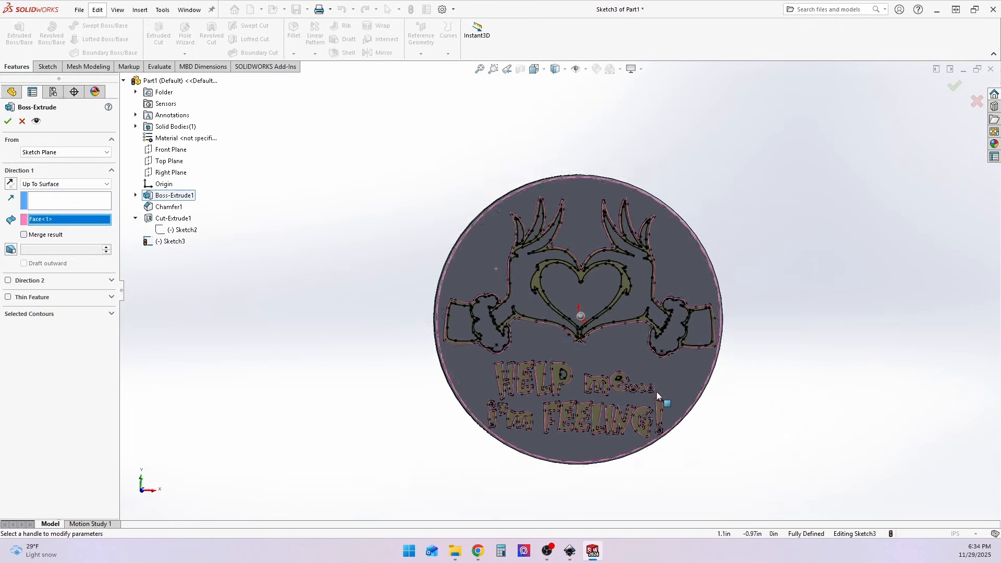
scroll(656, 392, down, 3)
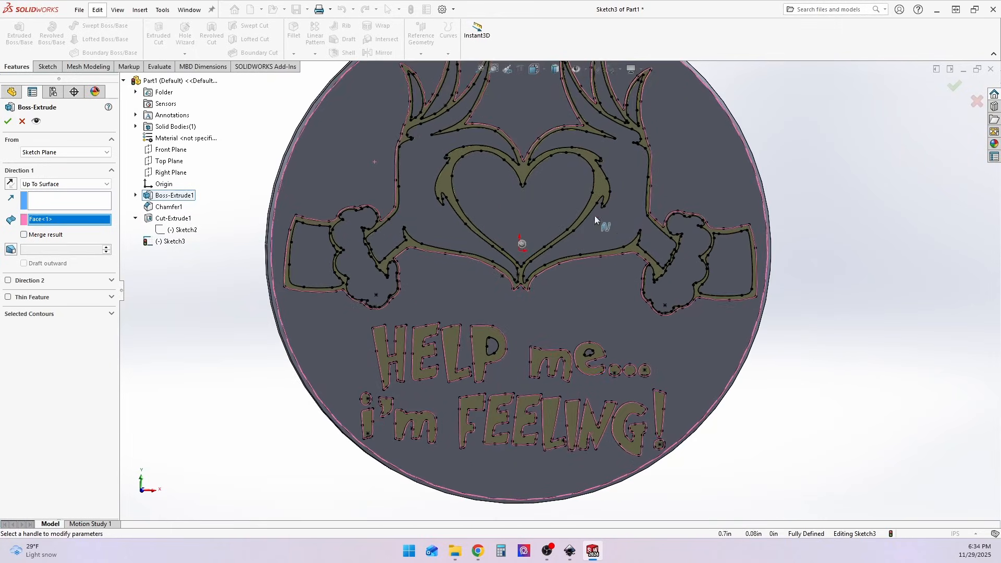
key(f)
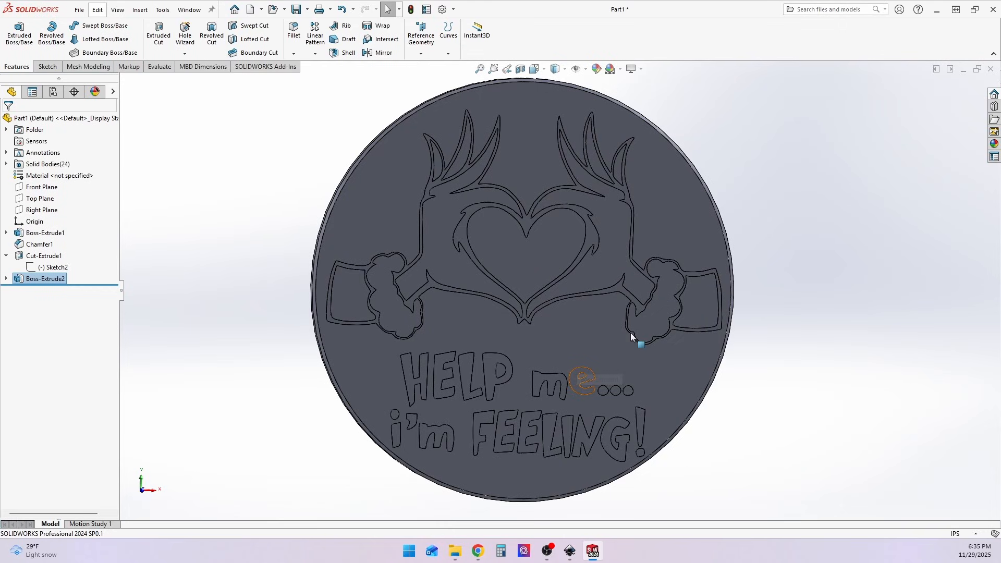
Measure between the disc's top face and the hand outline's fill face to check whether they are flush
scroll(632, 313, down, 5)
middle_drag(628, 315, 604, 179)
scroll(604, 180, down, 5)
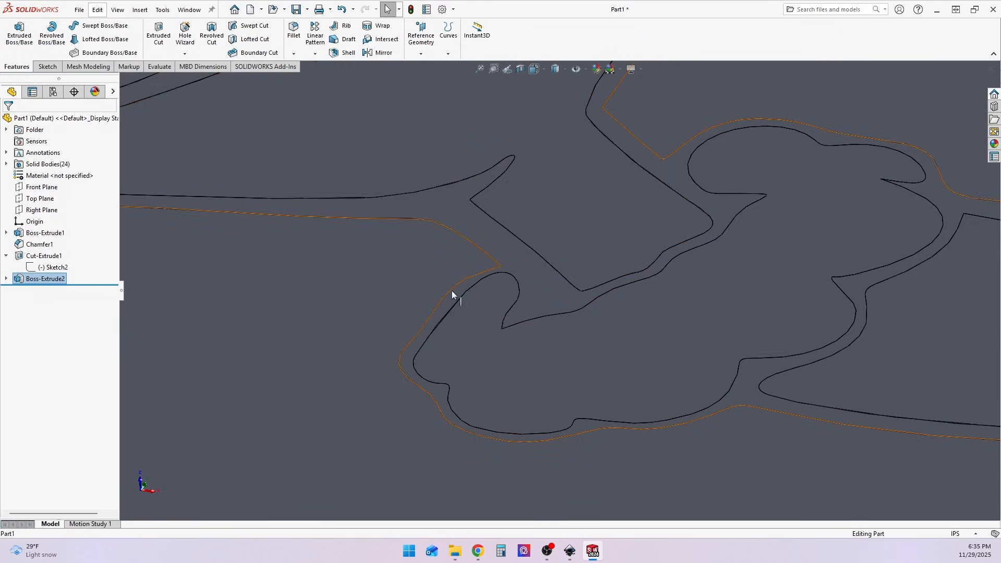
scroll(476, 233, up, 5)
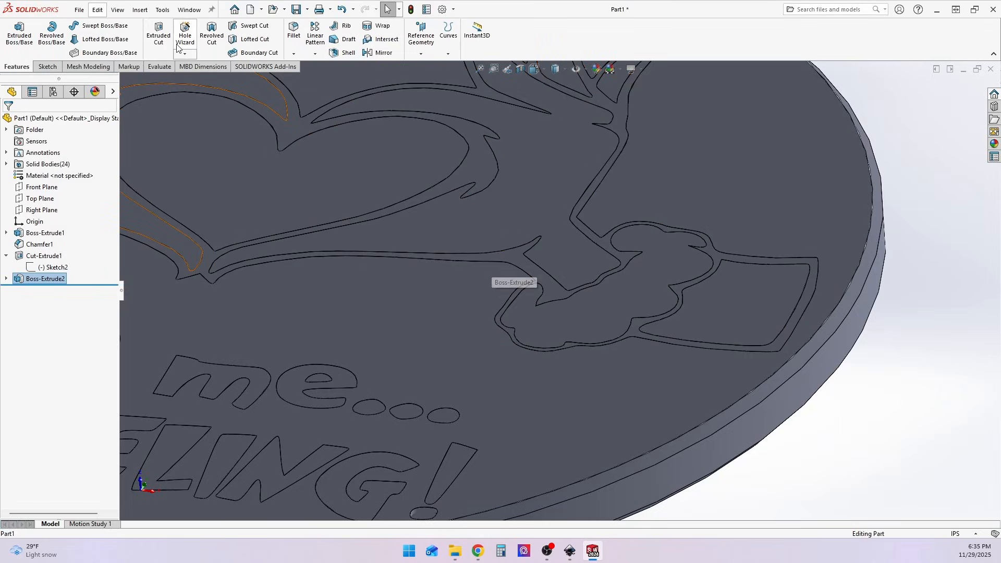
click(158, 68)
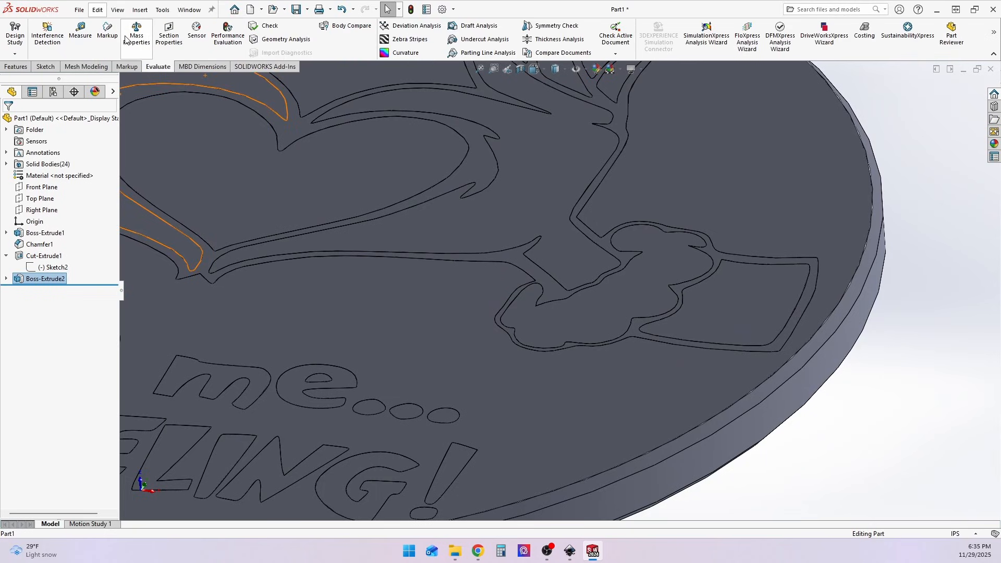
click(81, 31)
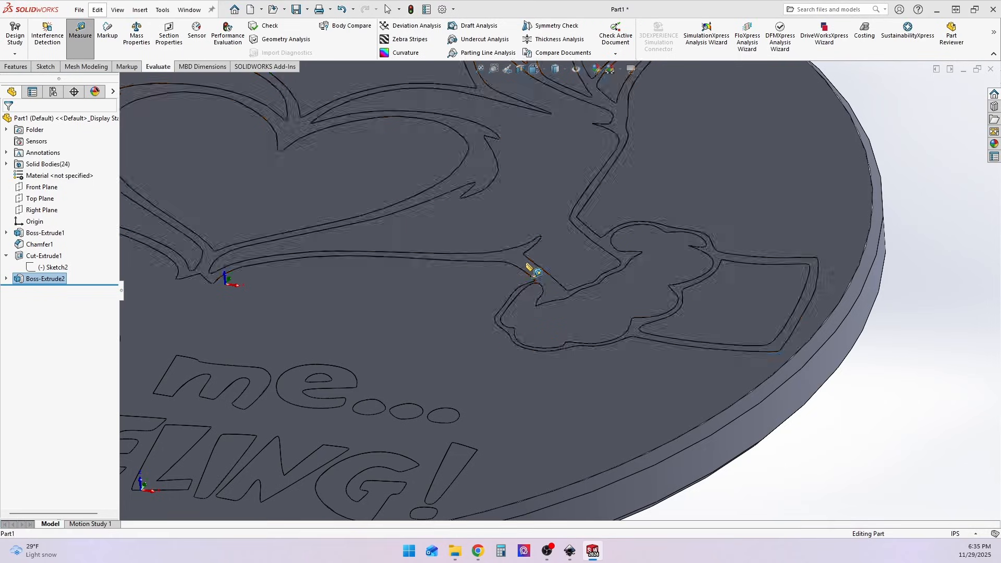
click(502, 279)
click(572, 272)
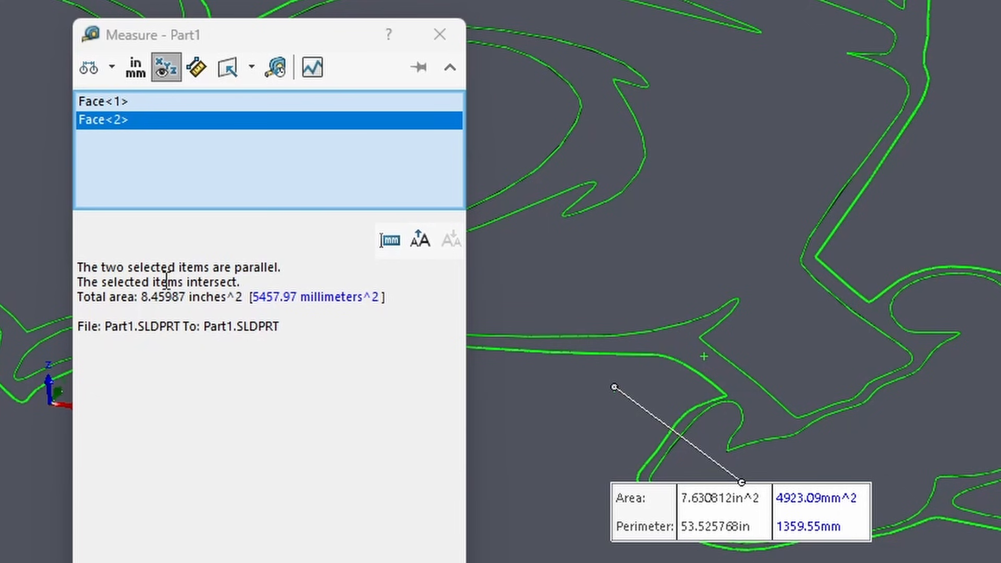
click(439, 35)
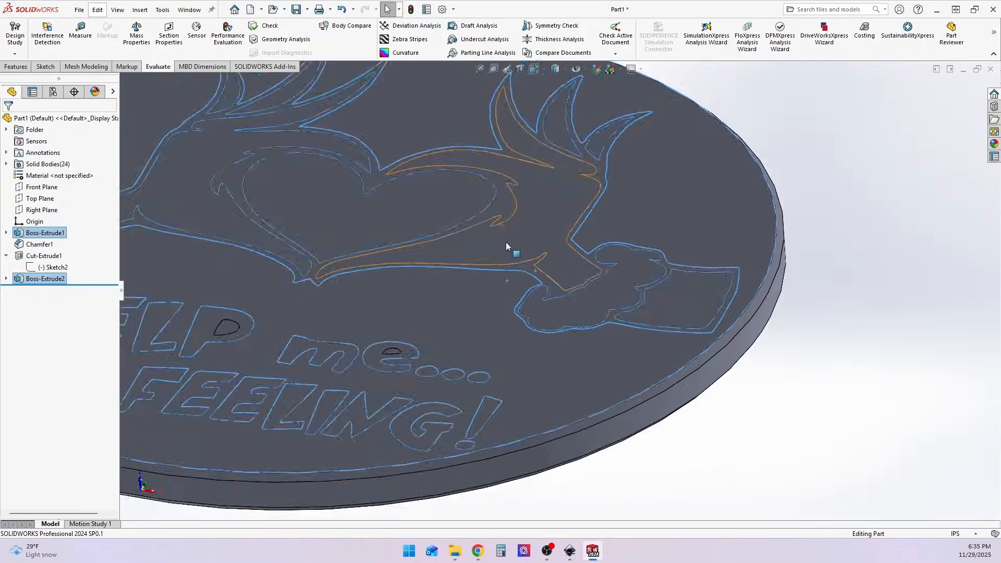
Expand the solid bodies list and apply a white colour to the Cut-Extrude1 disc body
scroll(507, 246, up, 4)
middle_drag(395, 239, 425, 369)
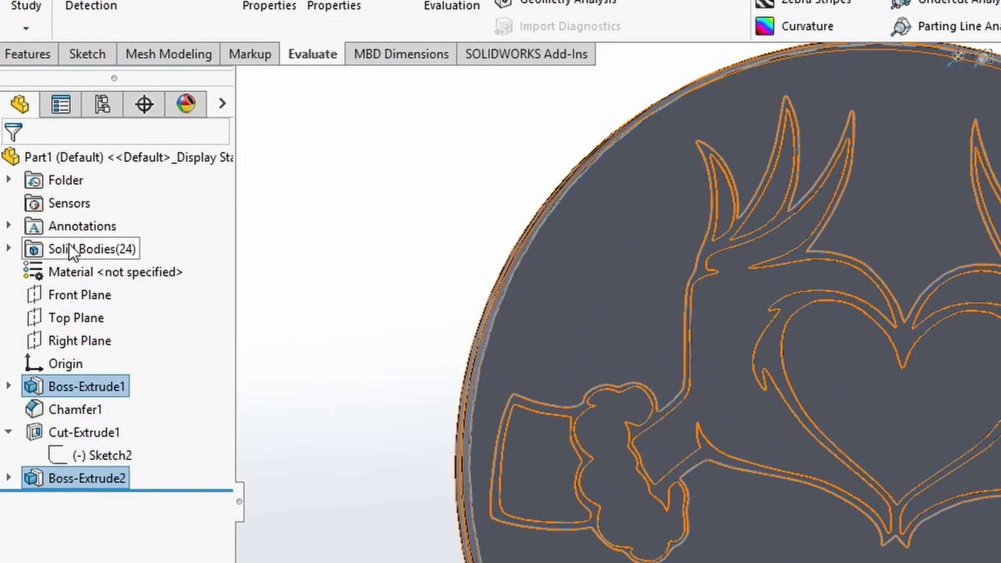
click(69, 245)
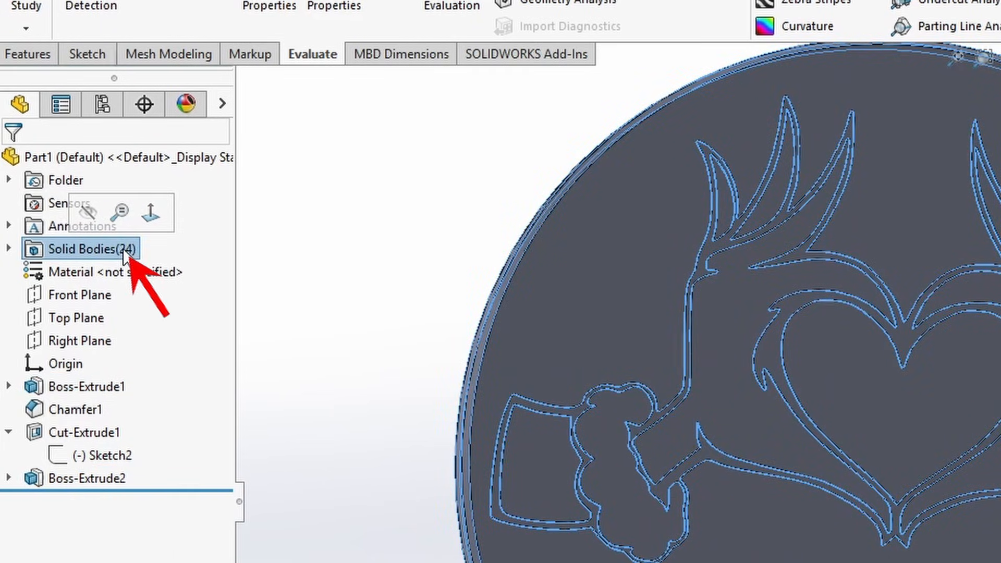
click(9, 249)
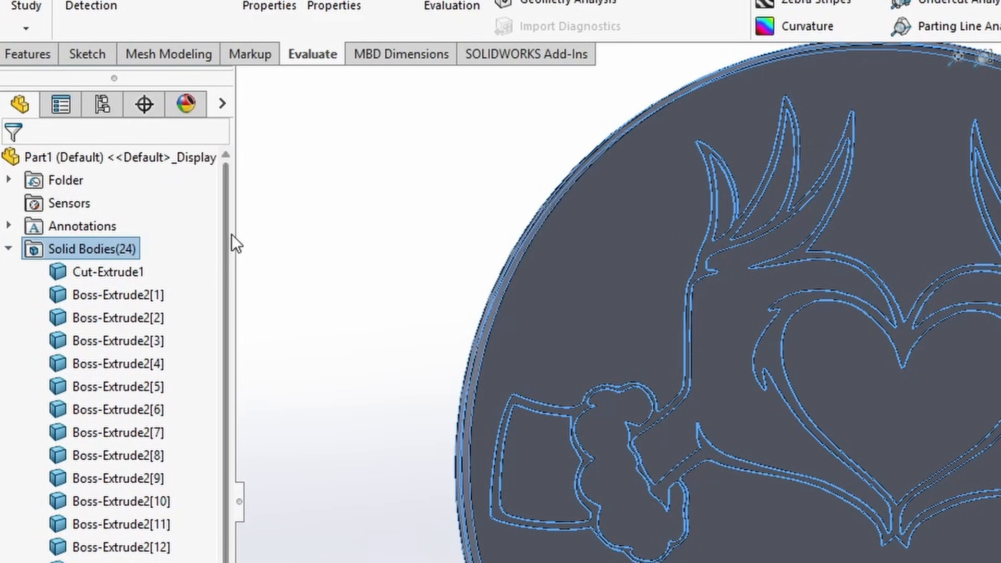
click(252, 240)
click(91, 266)
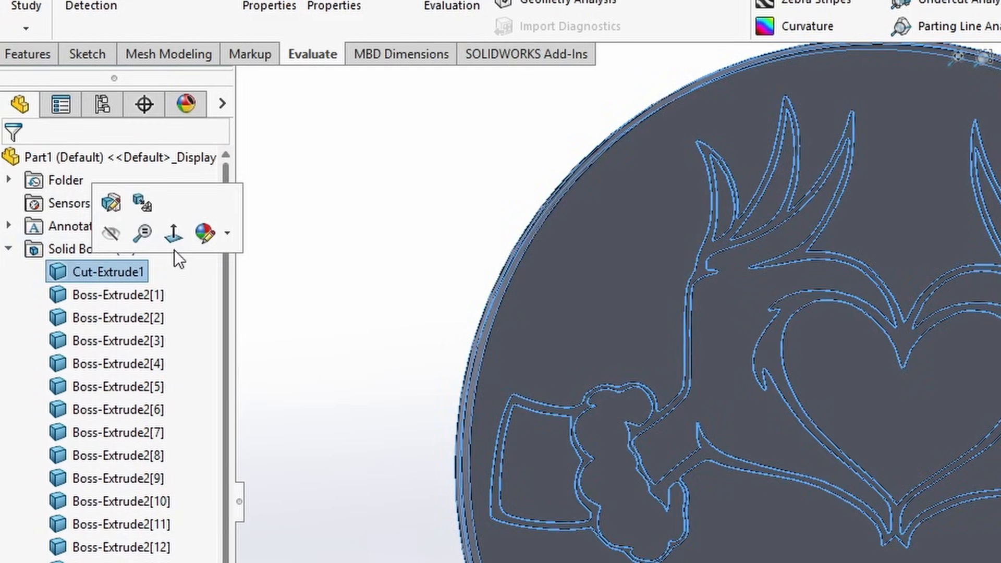
click(227, 232)
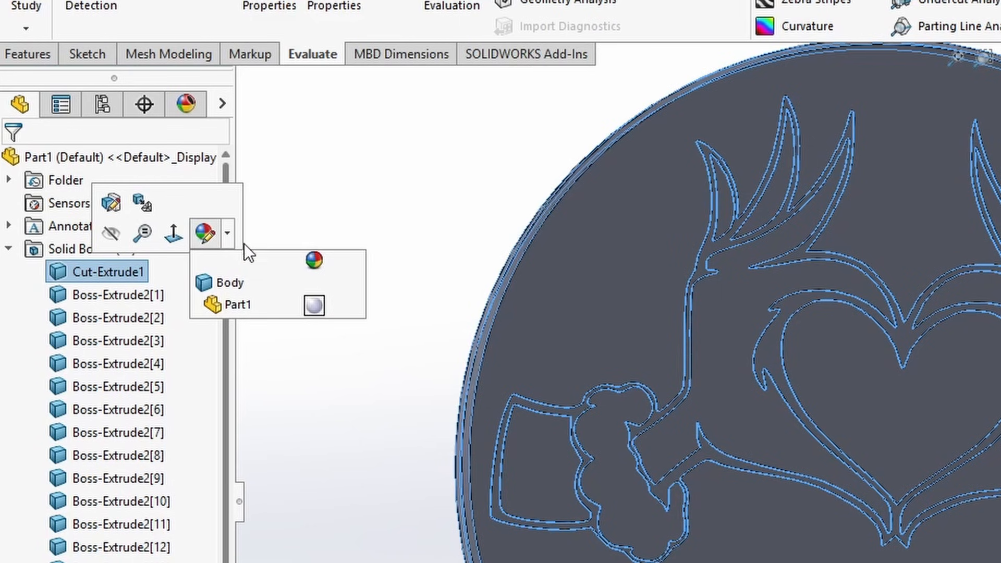
click(314, 301)
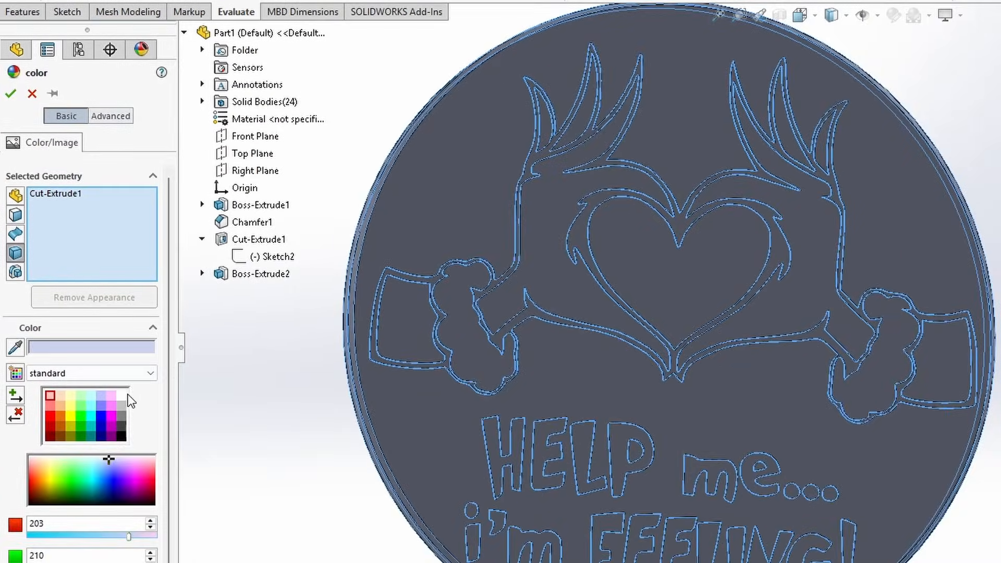
click(122, 395)
click(9, 93)
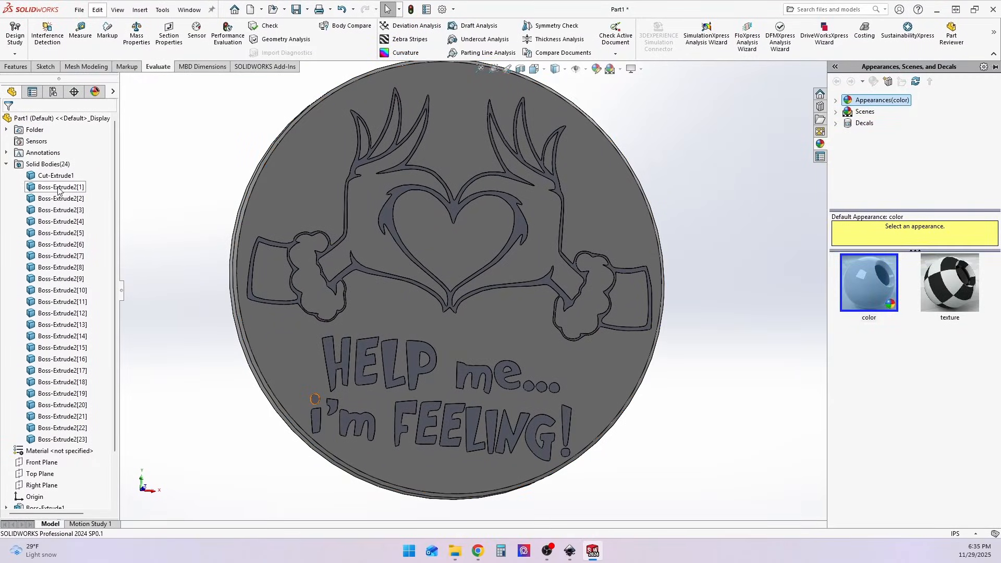
Select bodies Boss-Extrude2[1] through Boss-Extrude2[23] and colour them black
click(58, 188)
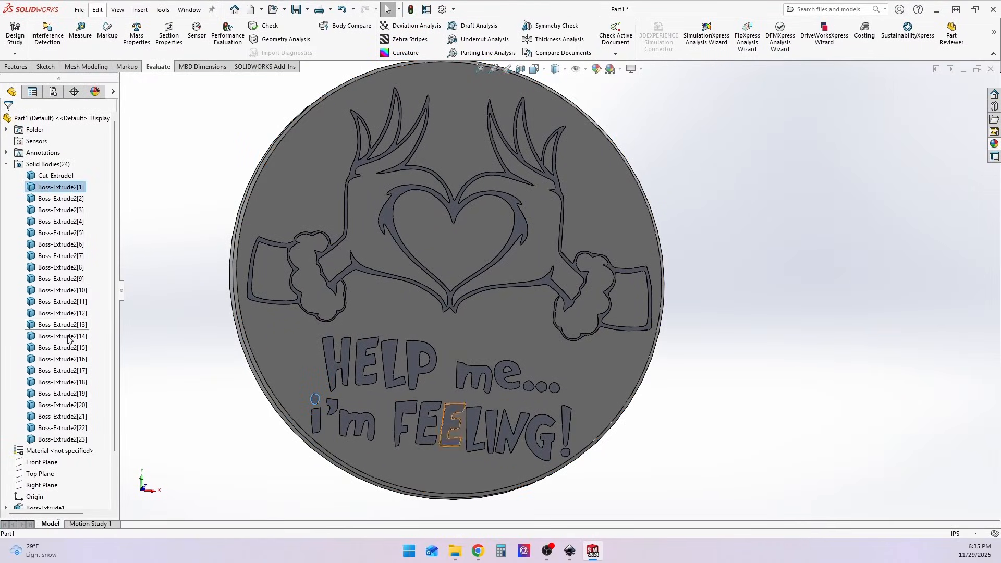
shift+click(77, 441)
click(144, 424)
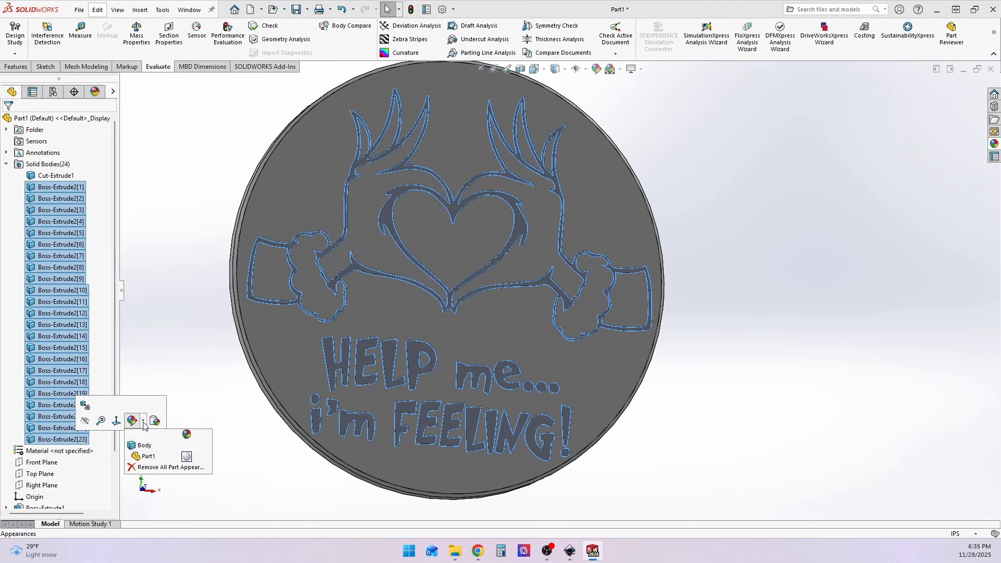
click(176, 447)
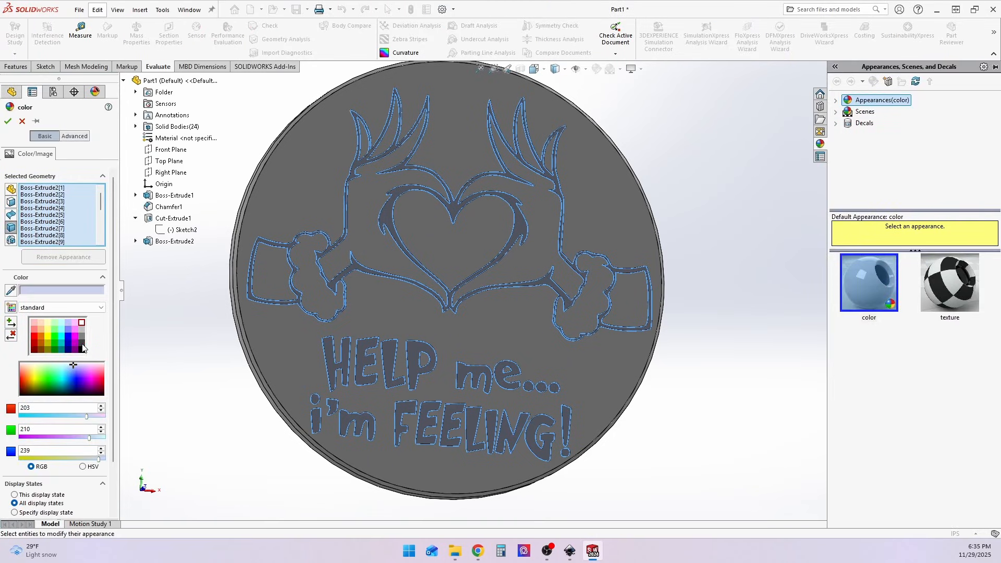
click(82, 348)
click(8, 121)
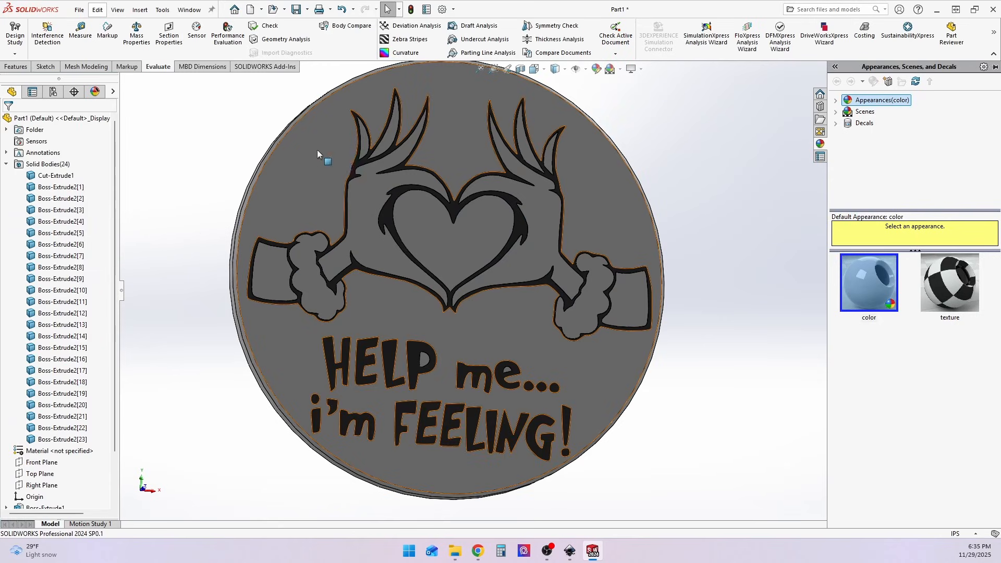
middle_drag(553, 358, 575, 339)
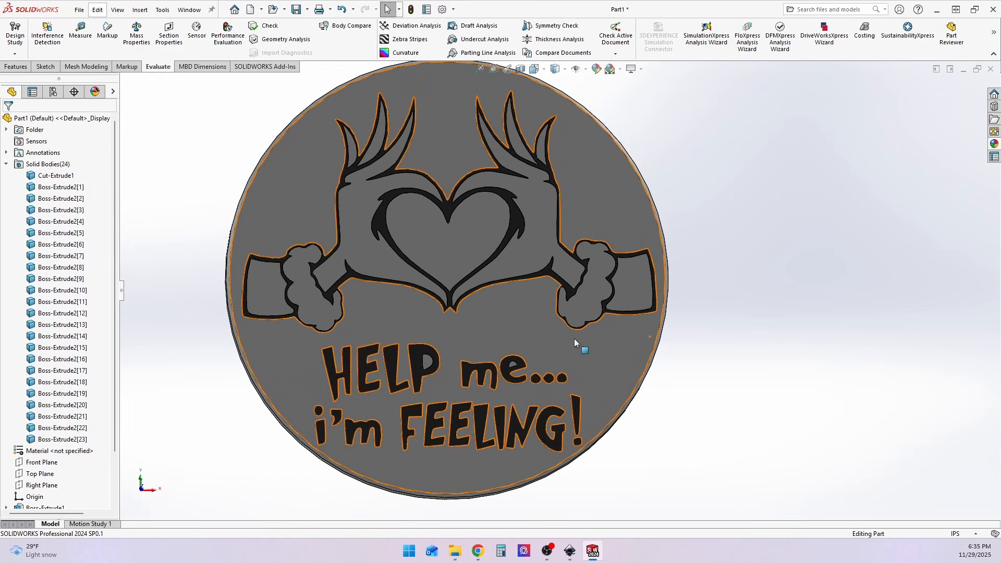
click(638, 287)
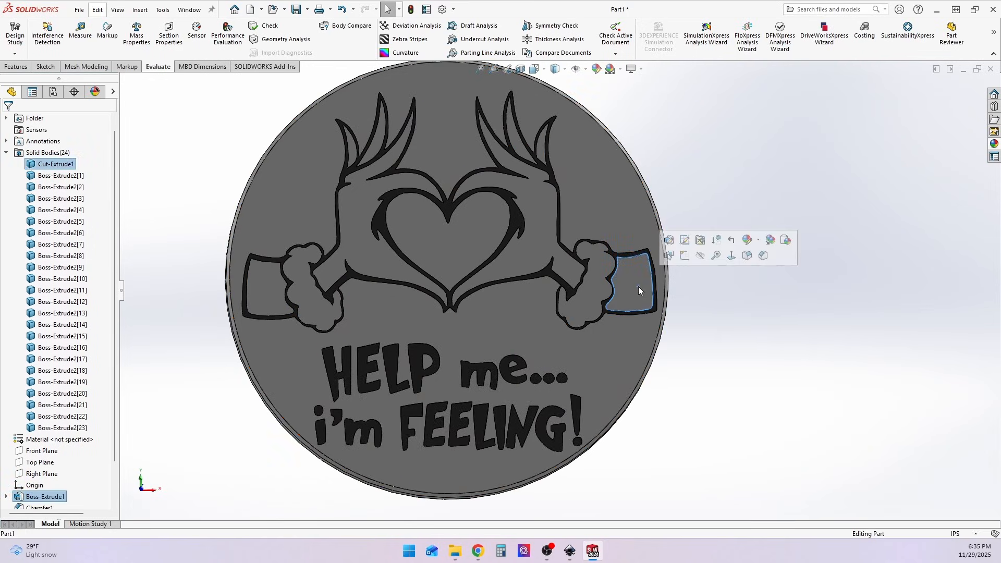
ctrl+click(537, 224)
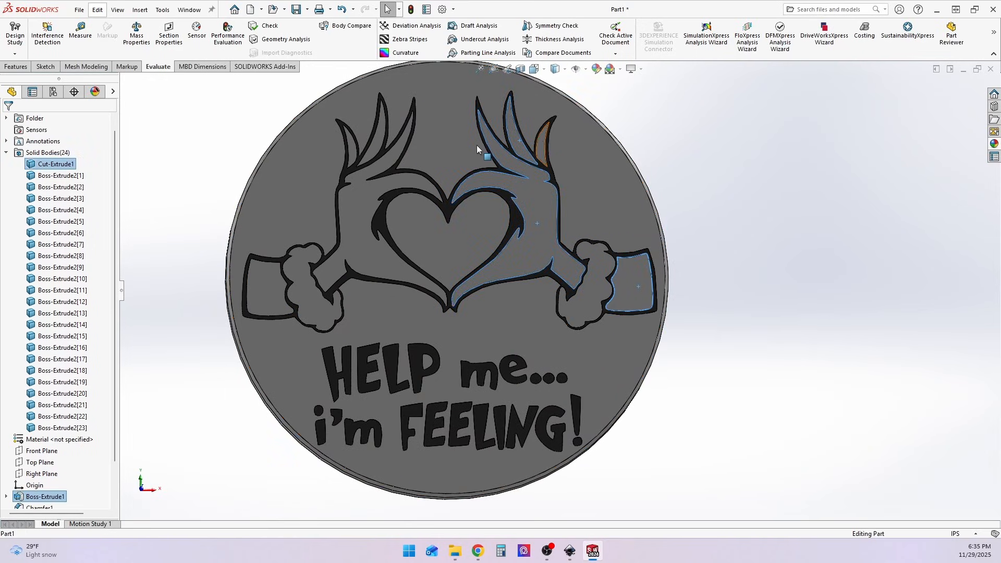
ctrl+click(373, 147)
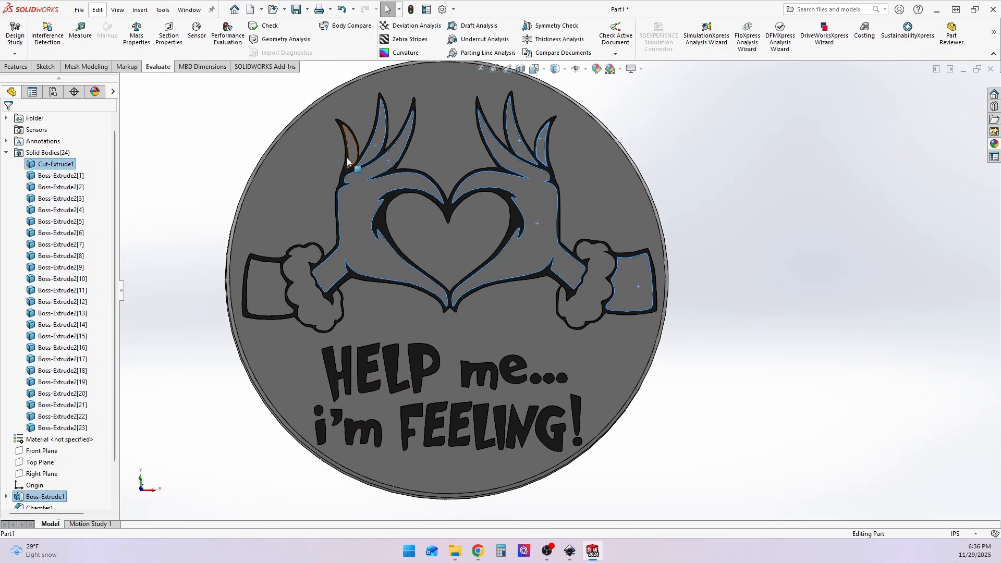
ctrl+click(261, 298)
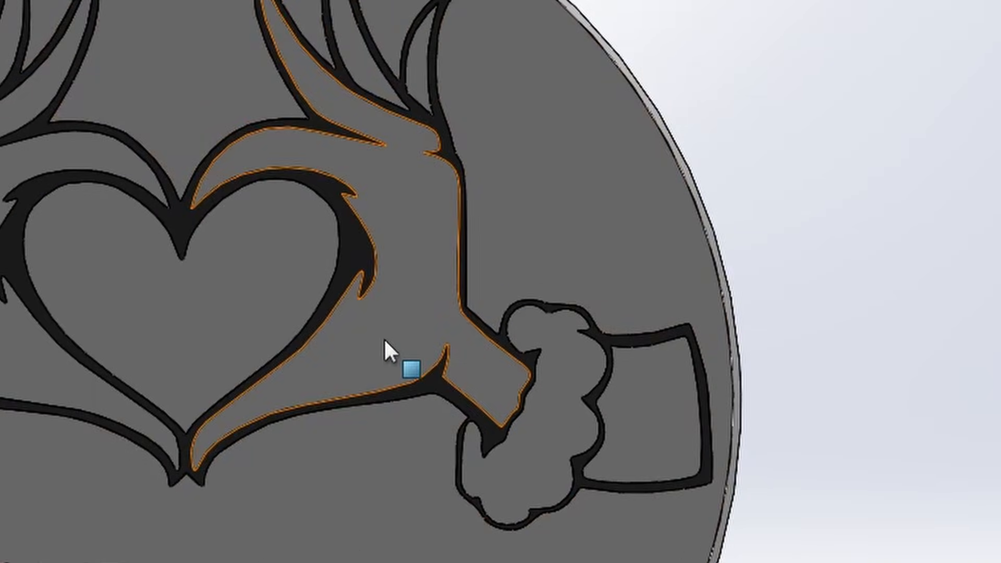
Start a sketch on the top face inside one hand and convert the faces of both hands, their fingers and both sleeves into it
click(530, 251)
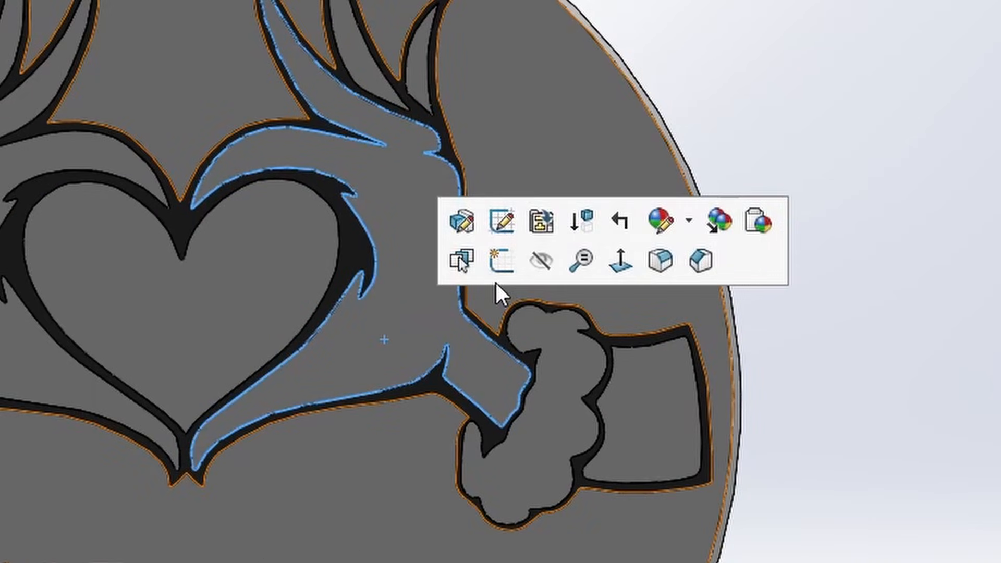
click(500, 259)
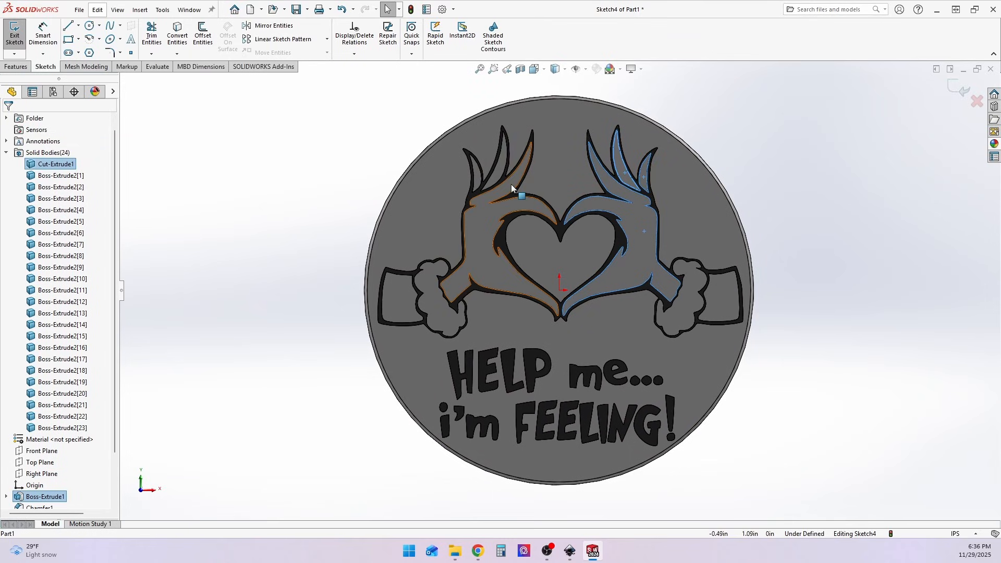
ctrl+click(395, 307)
ctrl+click(717, 305)
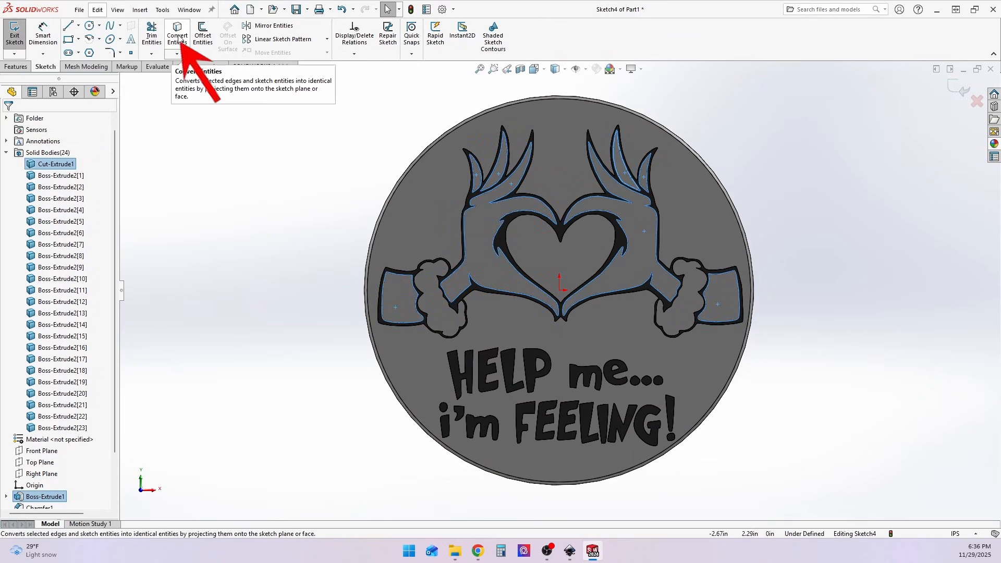
click(179, 36)
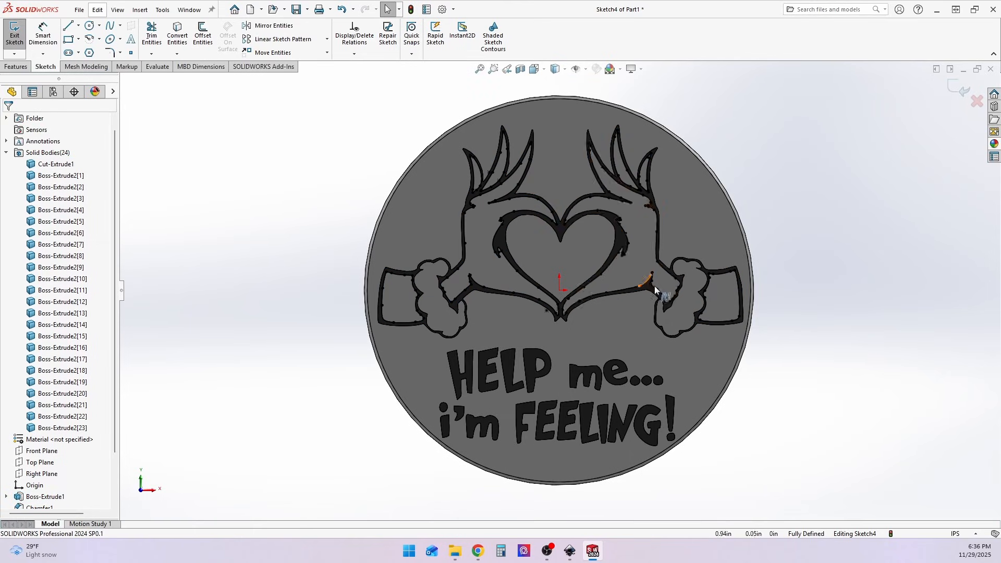
Cut the converted hand, finger and sleeve regions into the disc with a blind Extruded Cut 0.4 mm deep
scroll(647, 274, down, 2)
scroll(708, 296, down, 3)
scroll(705, 321, up, 3)
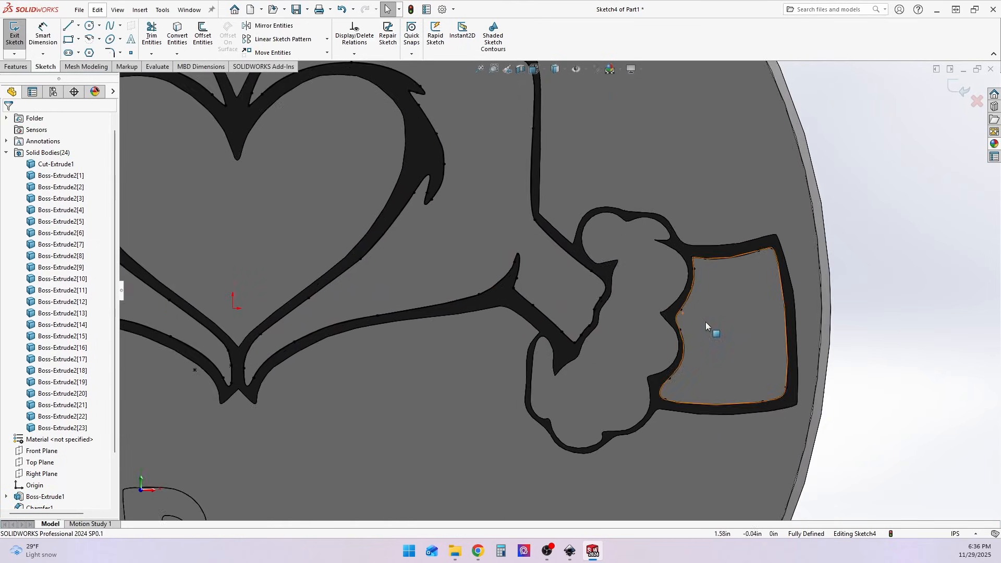
click(5, 66)
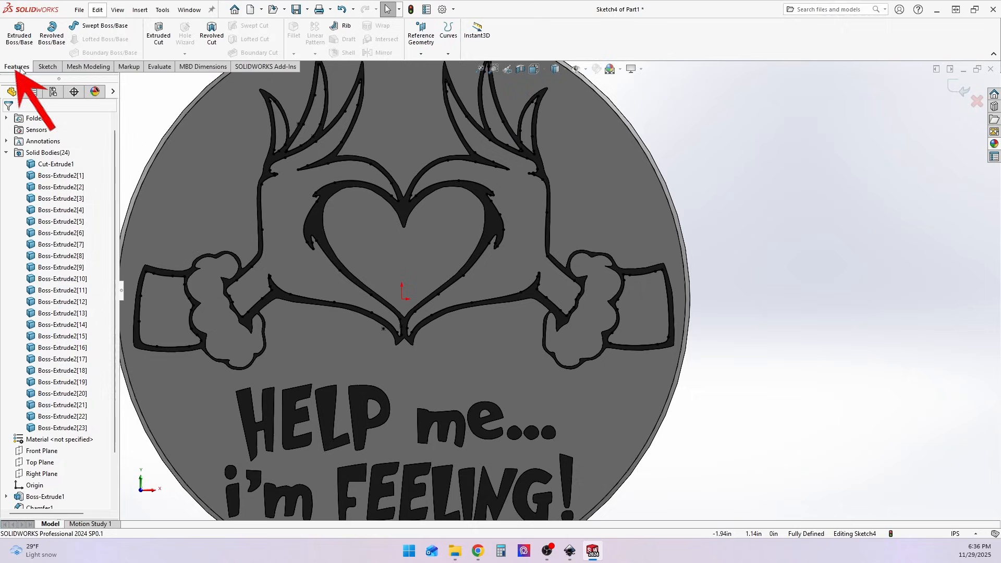
click(159, 37)
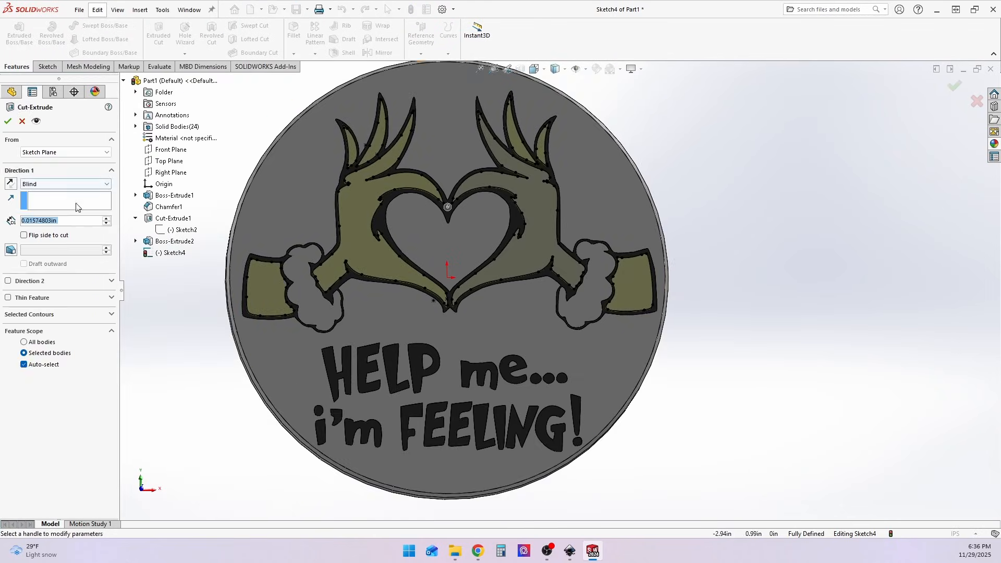
click(71, 222)
key(ctrl+a)
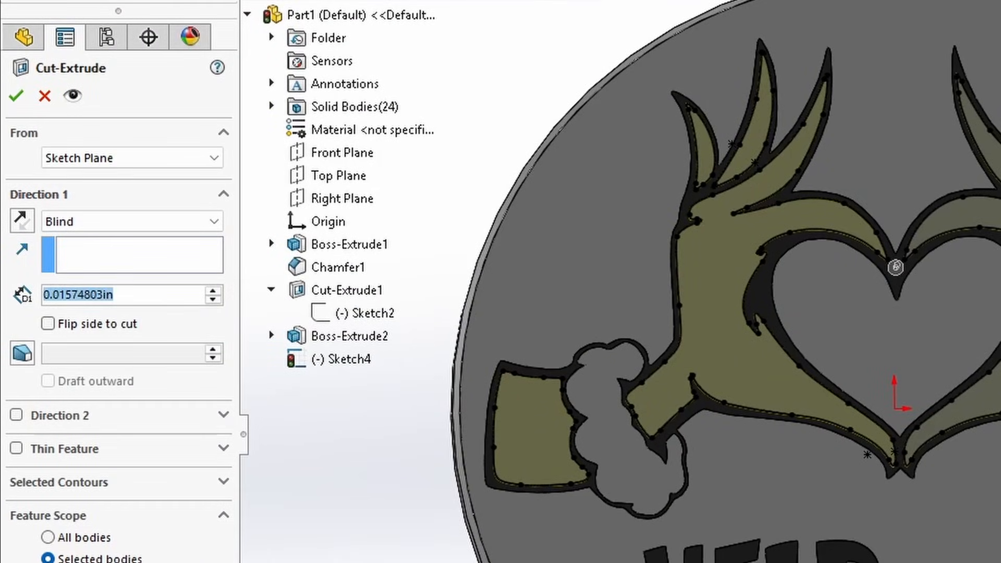
text(.)
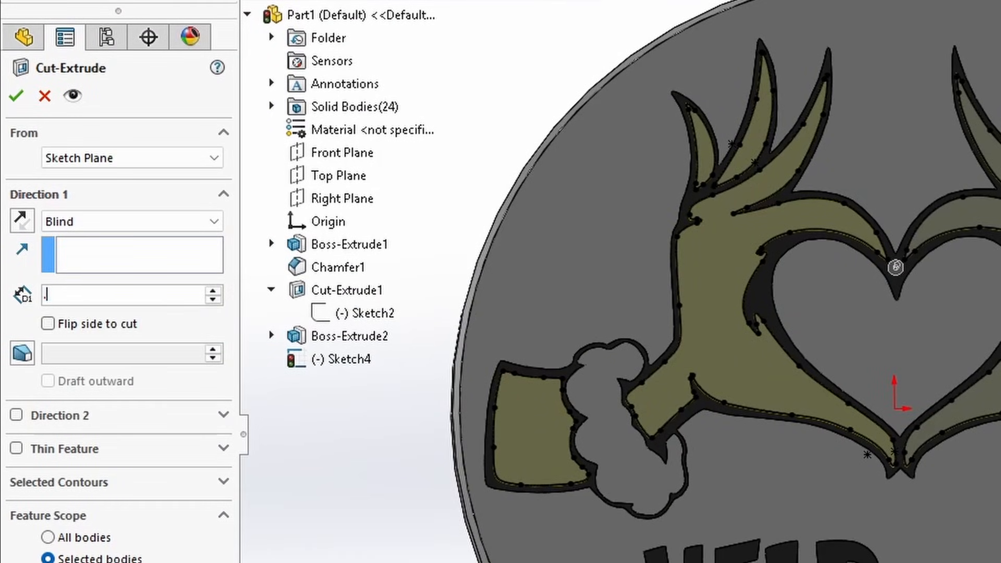
text(4mm)
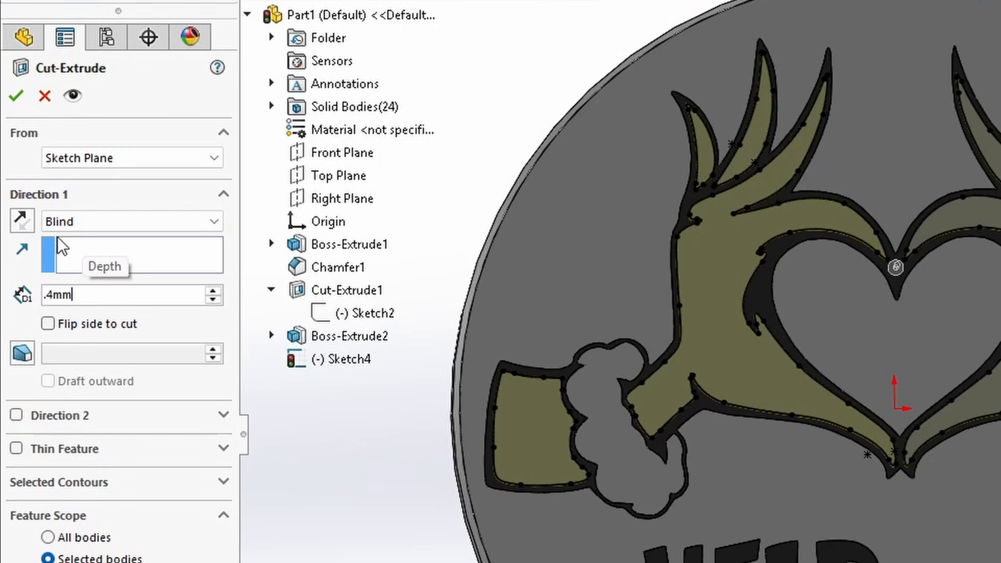
click(16, 96)
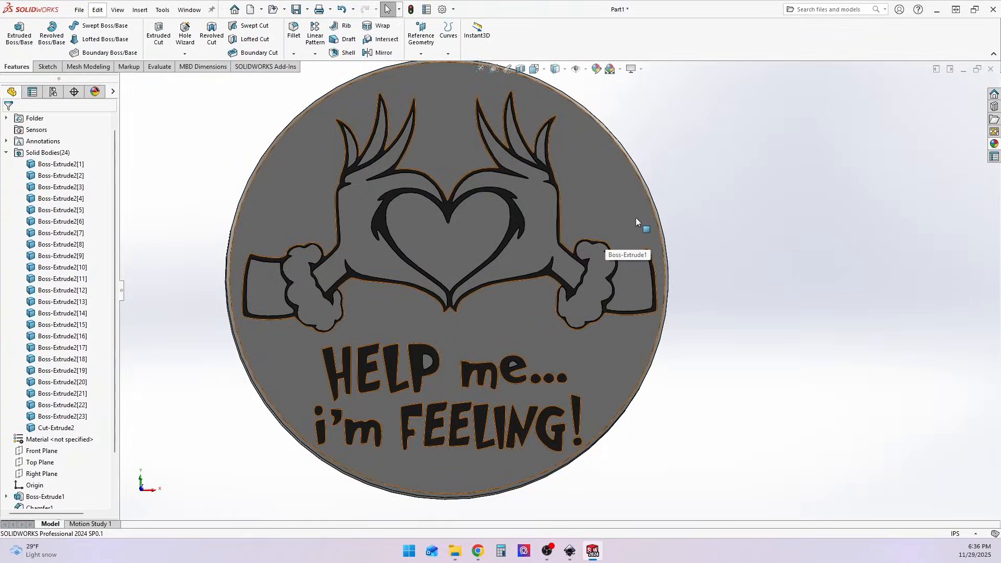
Examine the recessed sleeve area up close from an angle to check the new cut, and return to the front view
scroll(845, 292, down, 5)
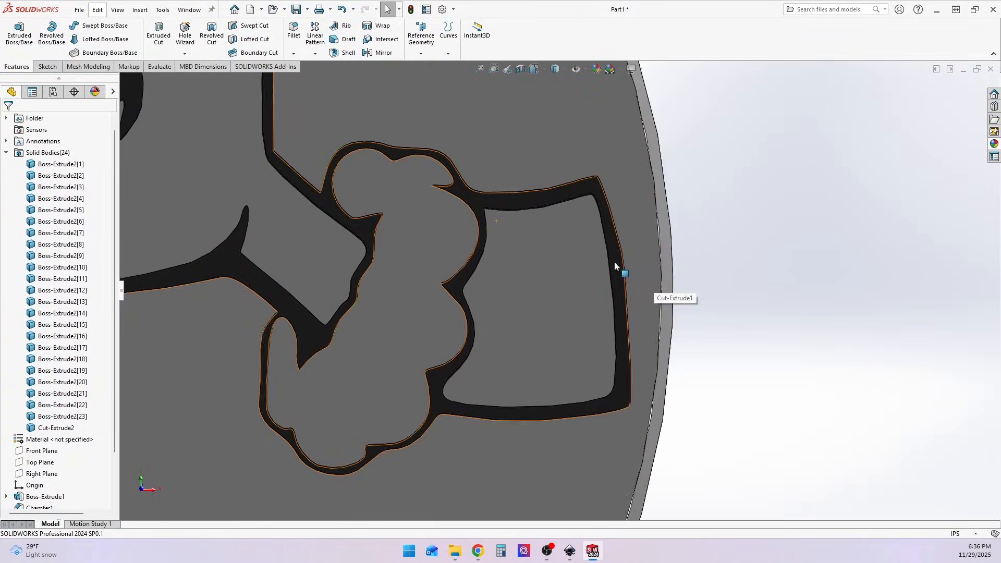
middle_drag(615, 261, 593, 239)
scroll(591, 250, down, 3)
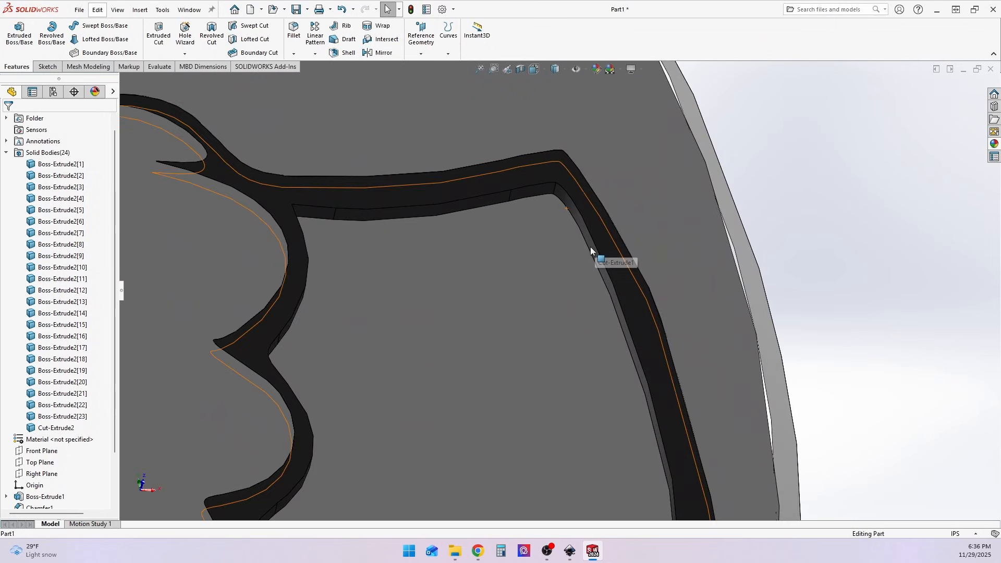
scroll(591, 250, up, 3)
click(559, 262)
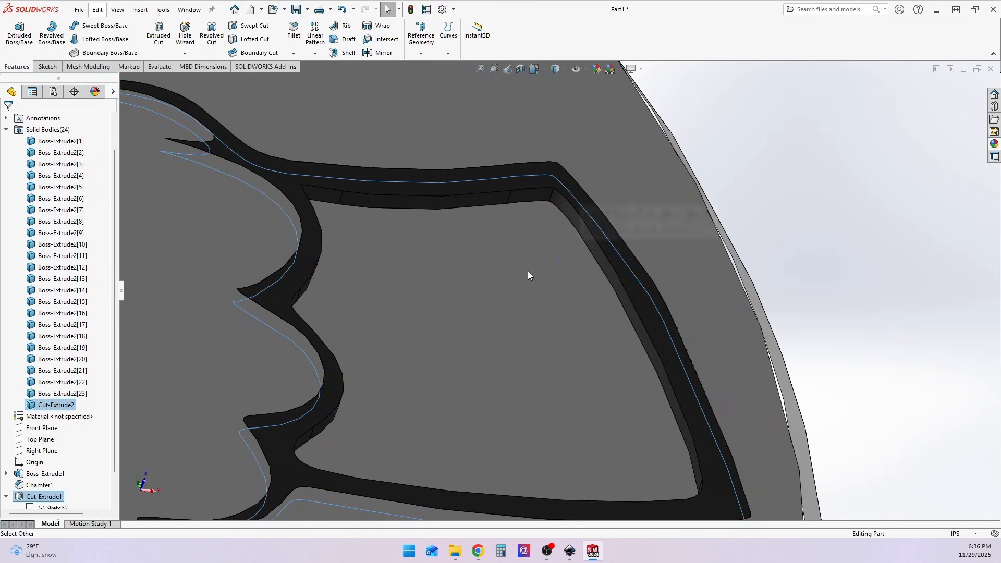
click(838, 293)
scroll(449, 327, up, 5)
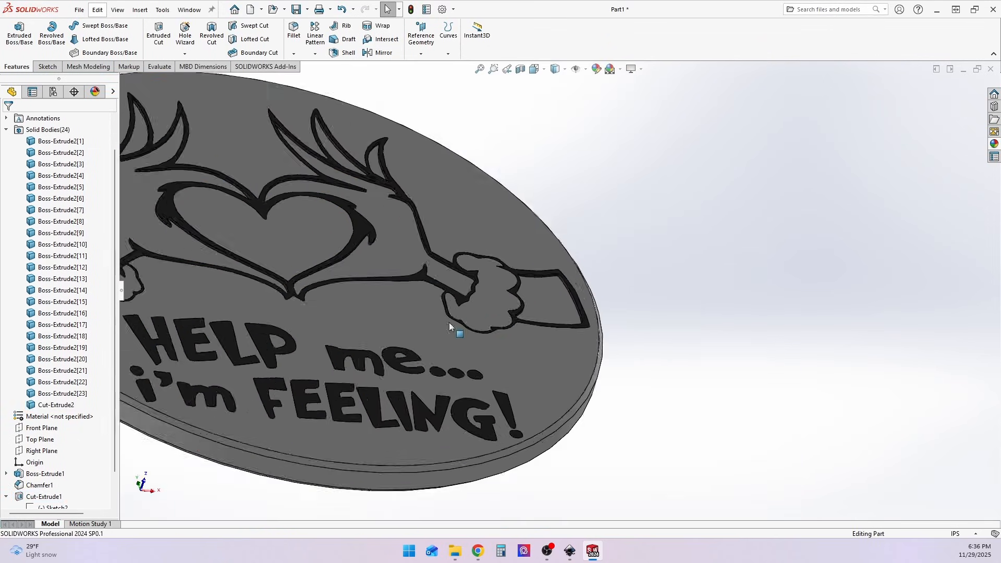
key(ctrl+1)
Start a sketch on the recessed floor inside a sleeve and convert all of Sketch2's entities into it
click(46, 66)
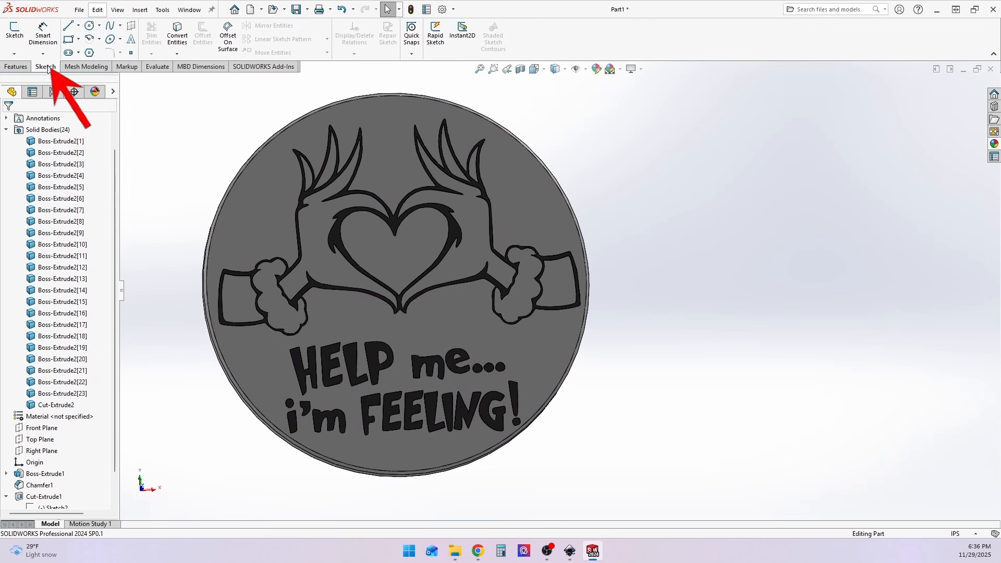
click(242, 295)
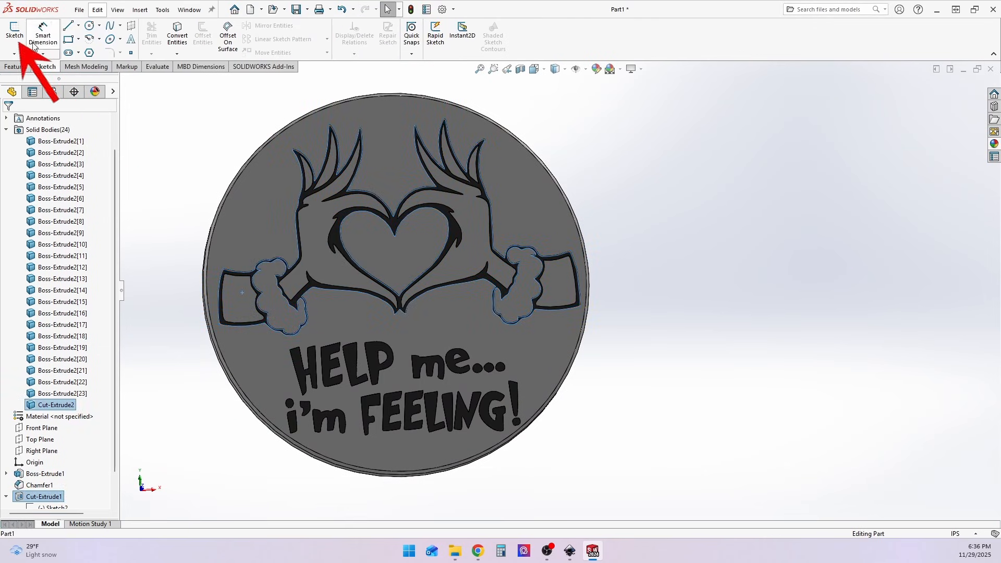
click(15, 31)
click(179, 37)
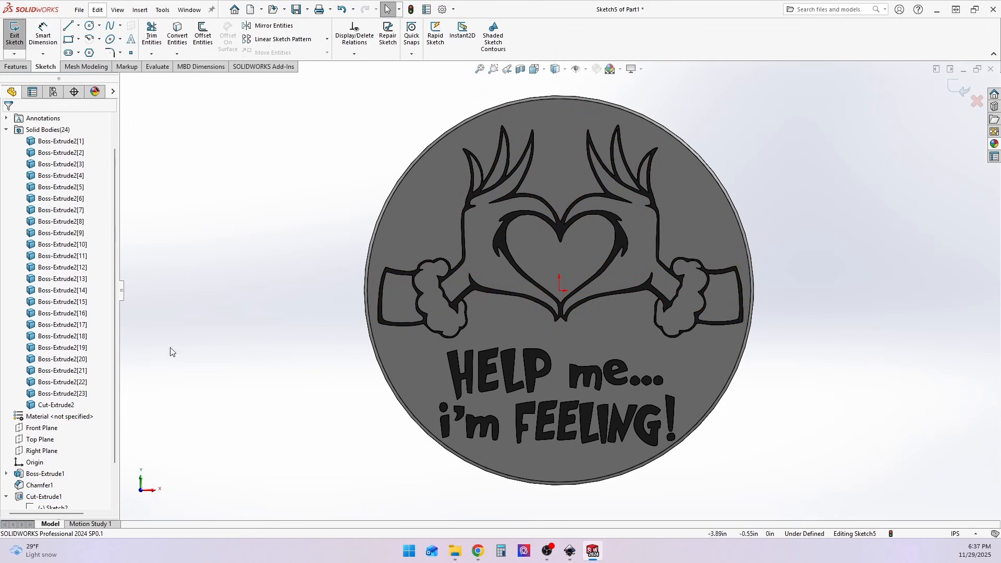
scroll(75, 420, down, 2)
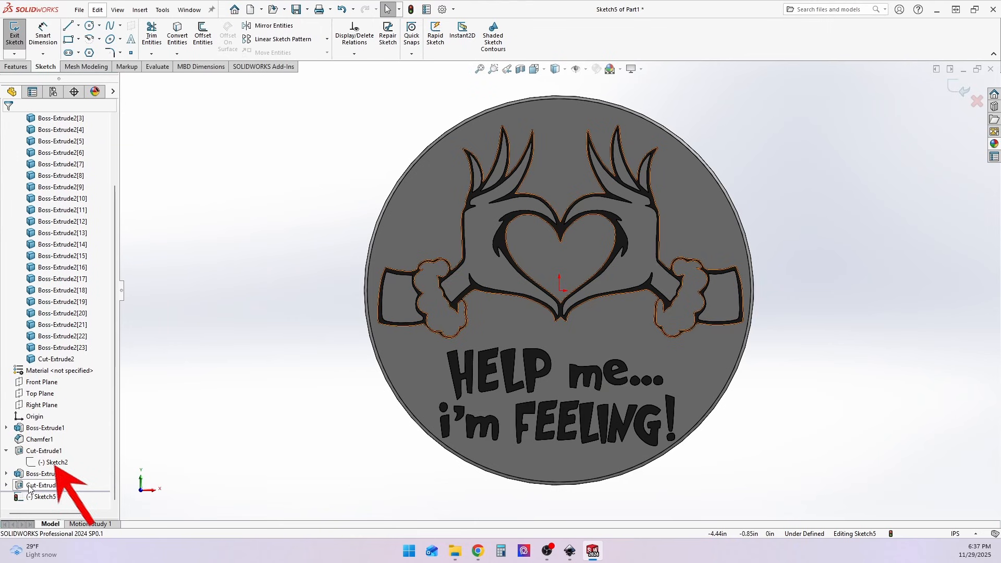
click(54, 463)
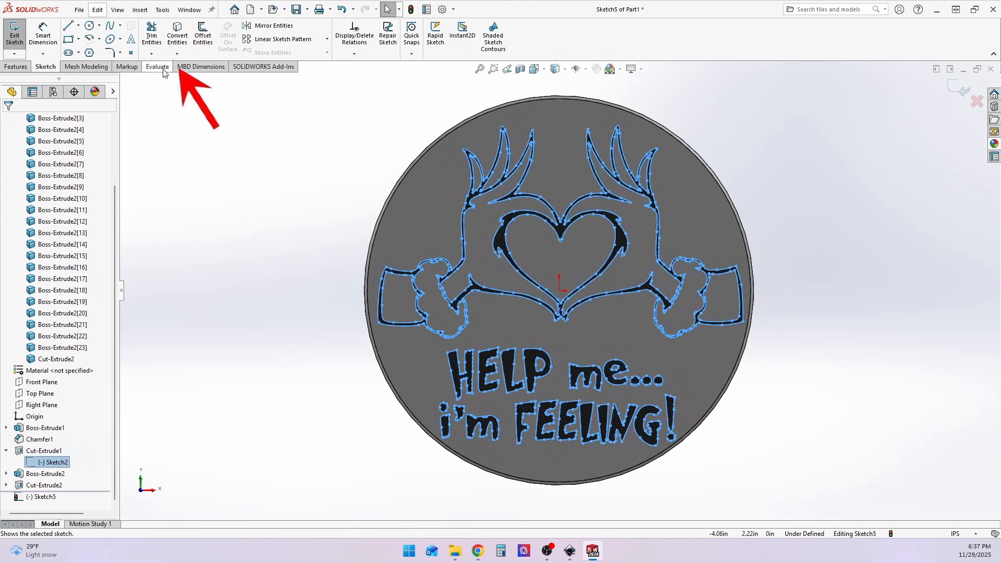
click(177, 36)
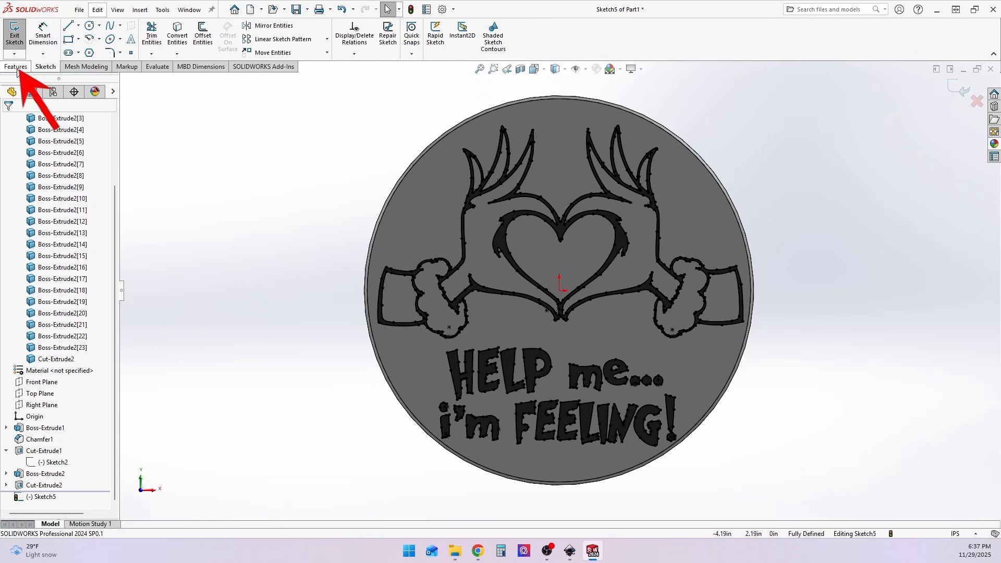
Start an Extruded Boss from the new sketch and choose both sleeves, both hands and their separate finger regions as its contours
click(16, 67)
click(19, 33)
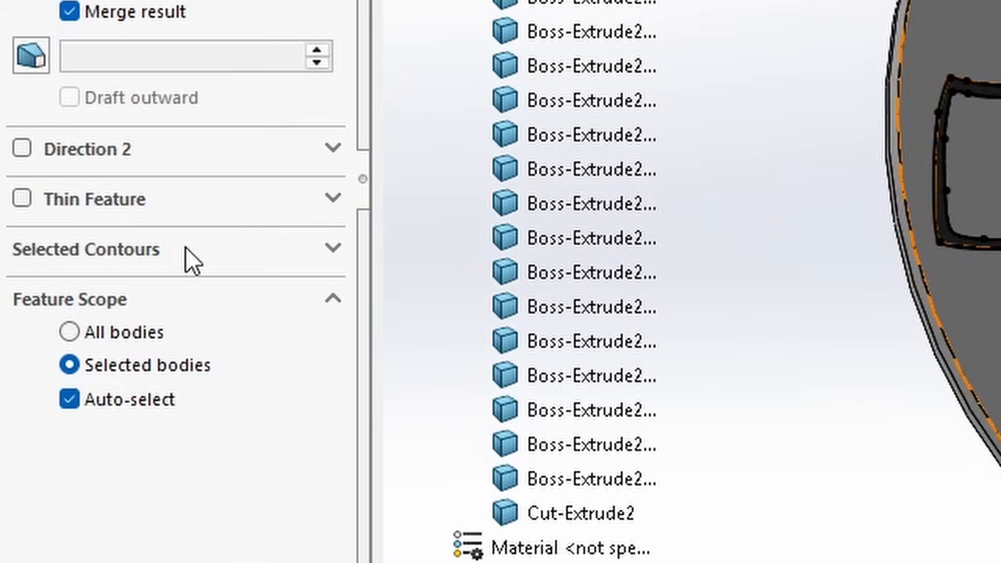
click(185, 247)
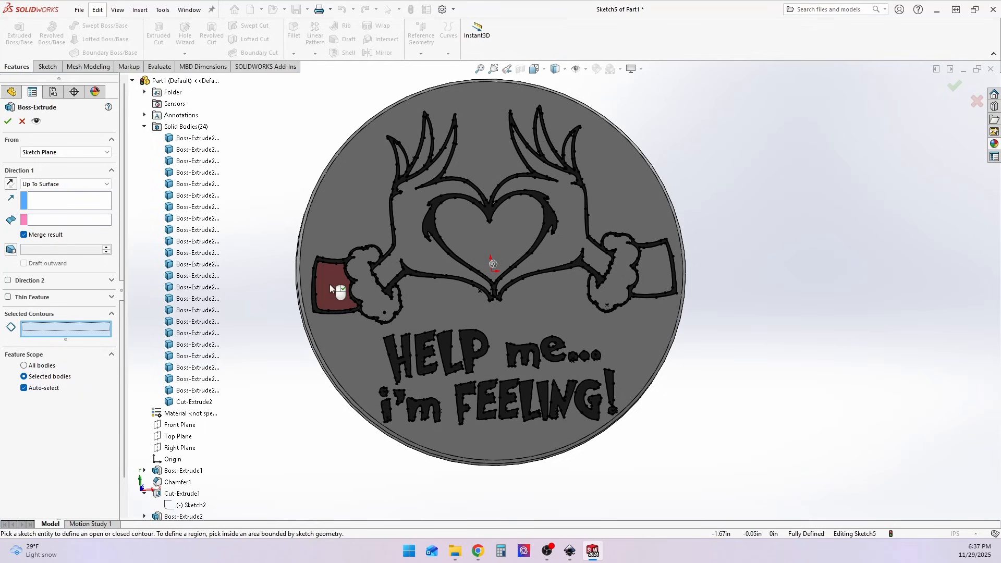
click(330, 287)
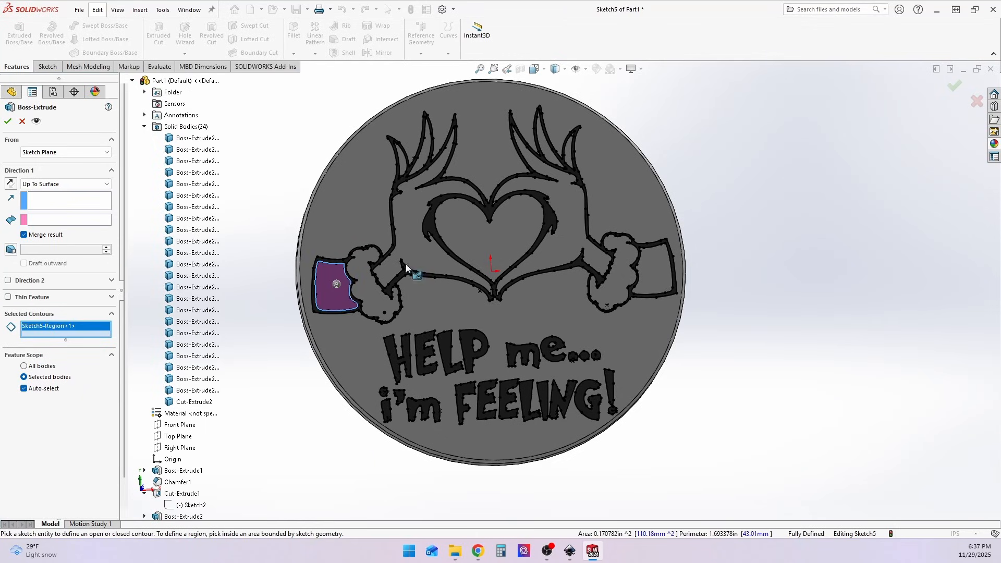
click(418, 215)
click(425, 165)
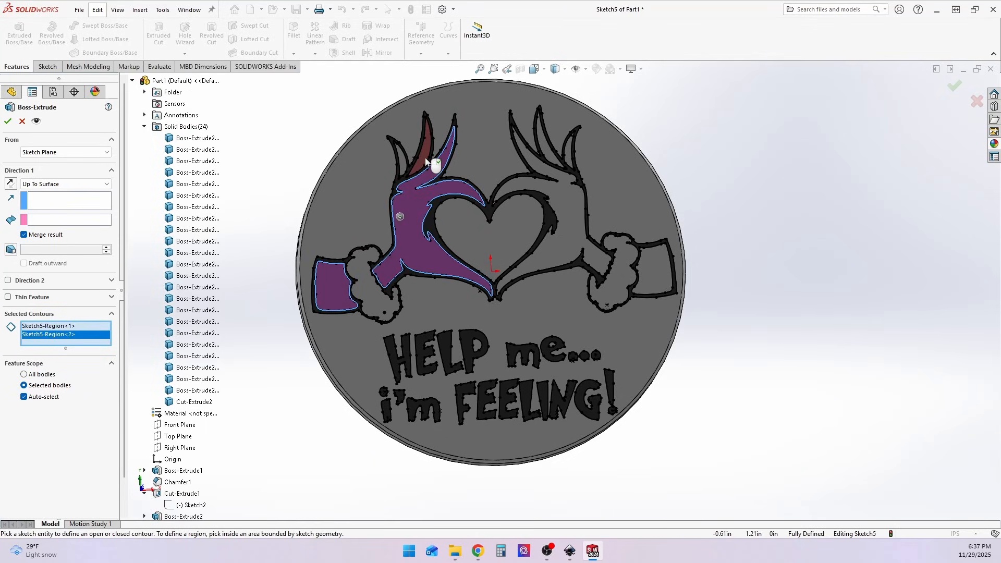
click(403, 162)
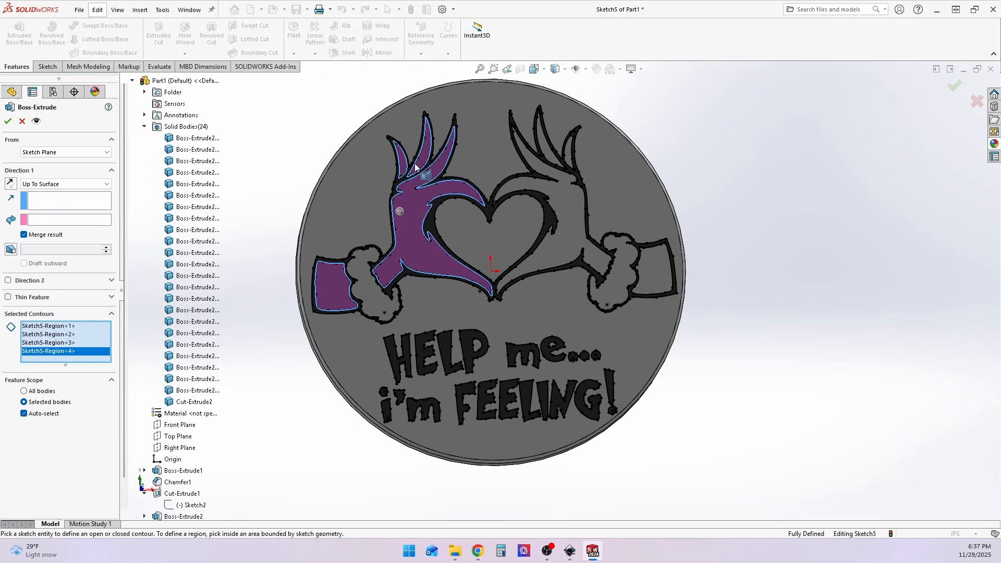
click(542, 168)
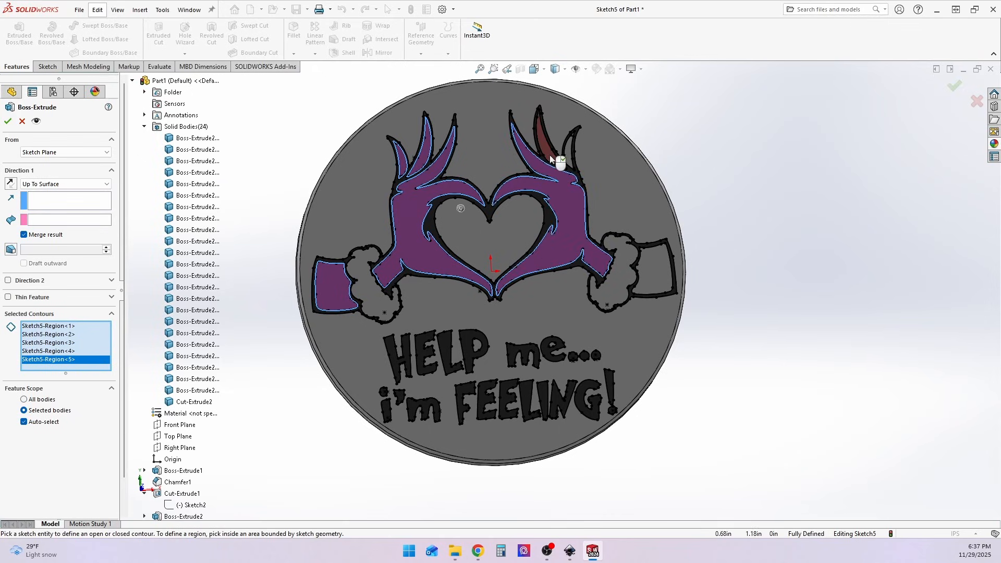
click(549, 155)
click(568, 153)
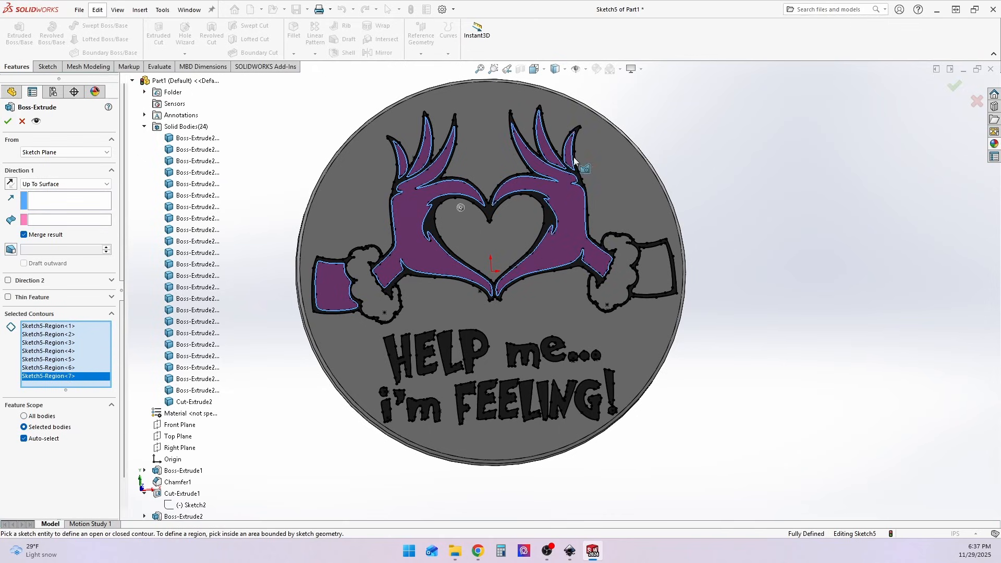
click(661, 267)
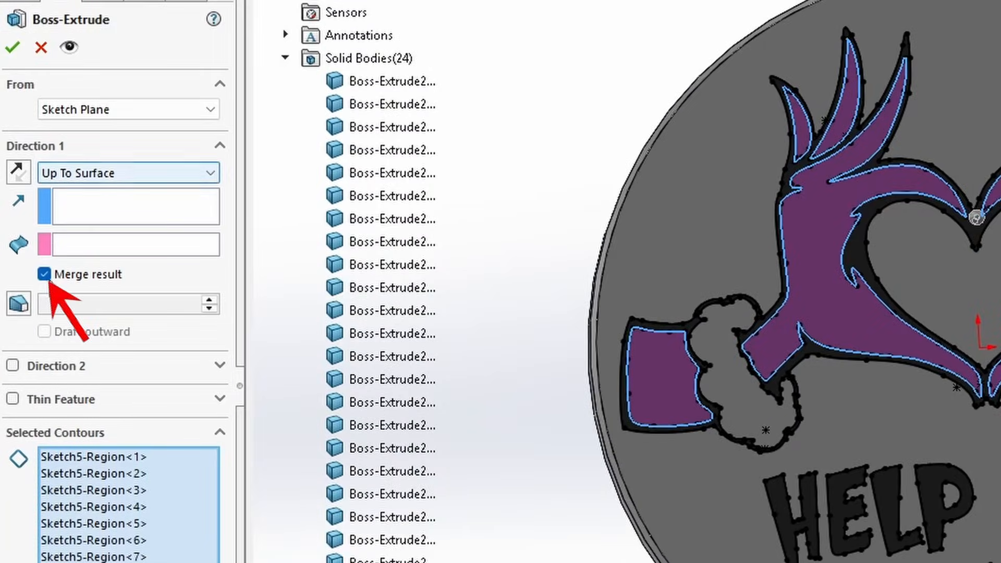
Extrude the chosen contours up to the disc's top face with result merging turned off
click(44, 275)
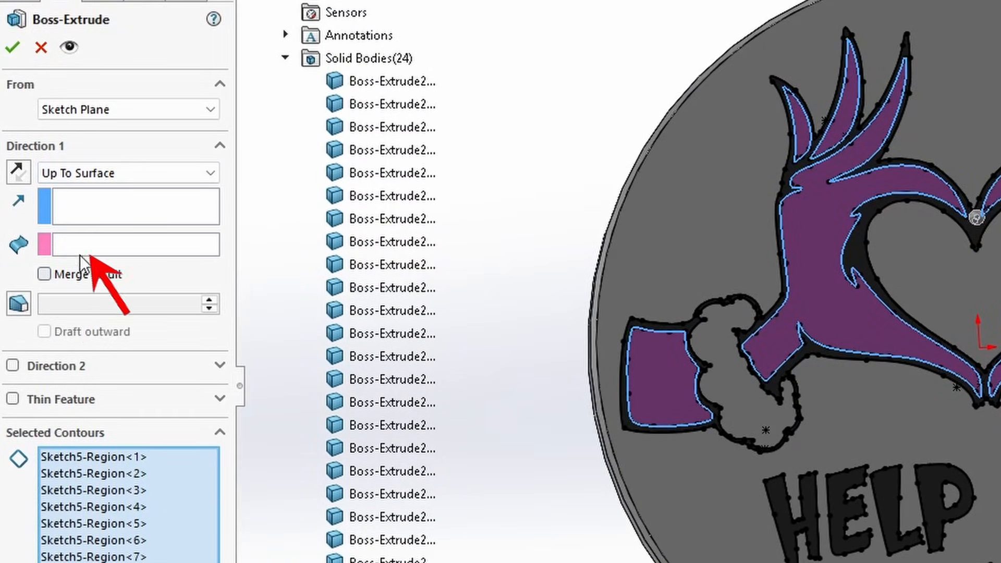
click(77, 242)
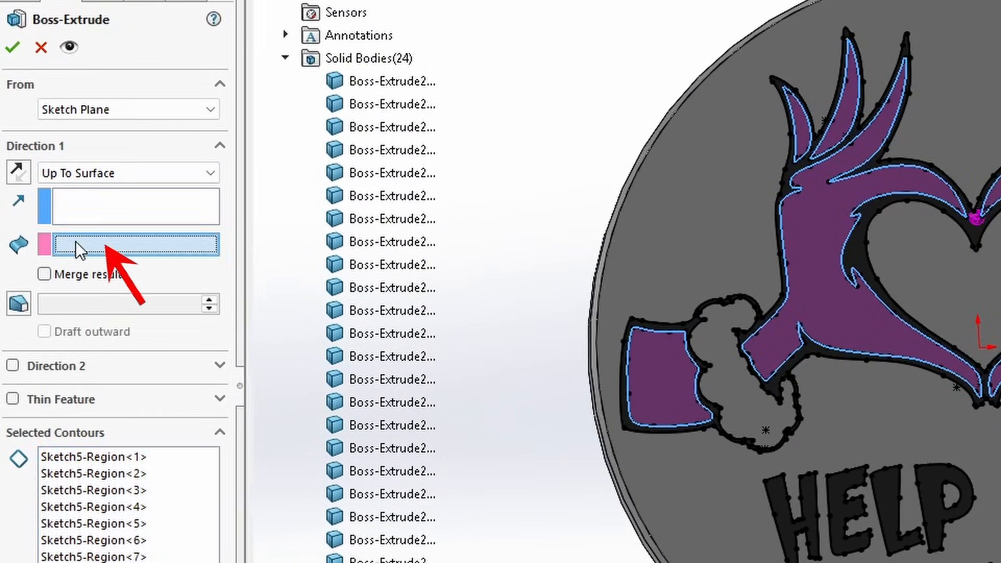
click(736, 231)
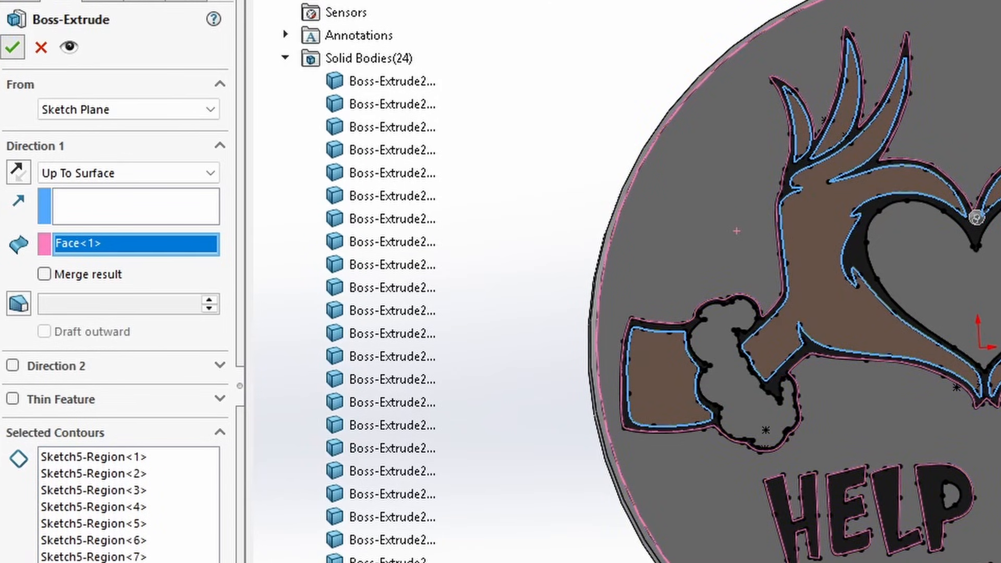
click(13, 47)
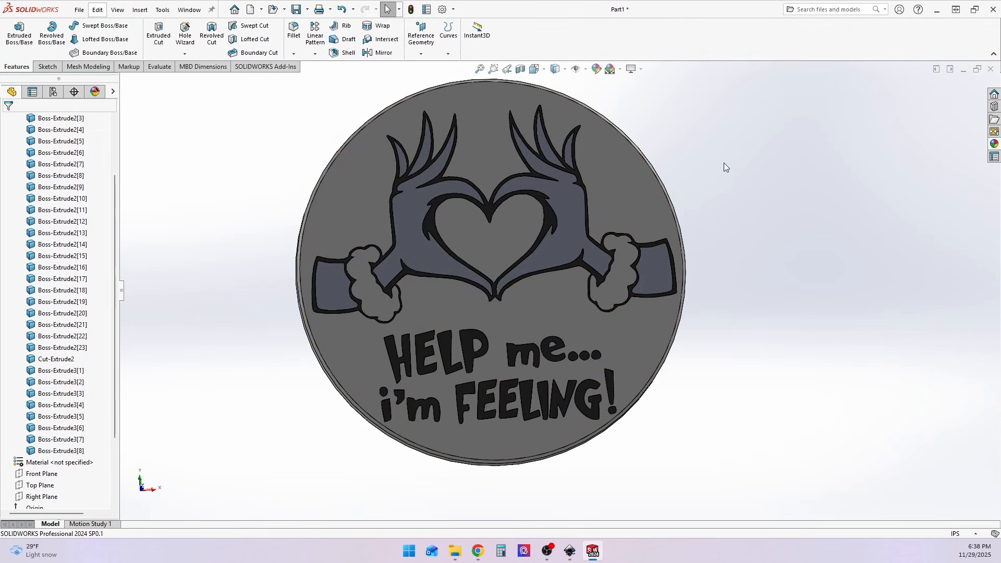
Colour the two sleeve bodies, Boss-Extrude3[1] and Boss-Extrude3[8], red (RGB 255, 0, 0)
click(340, 287)
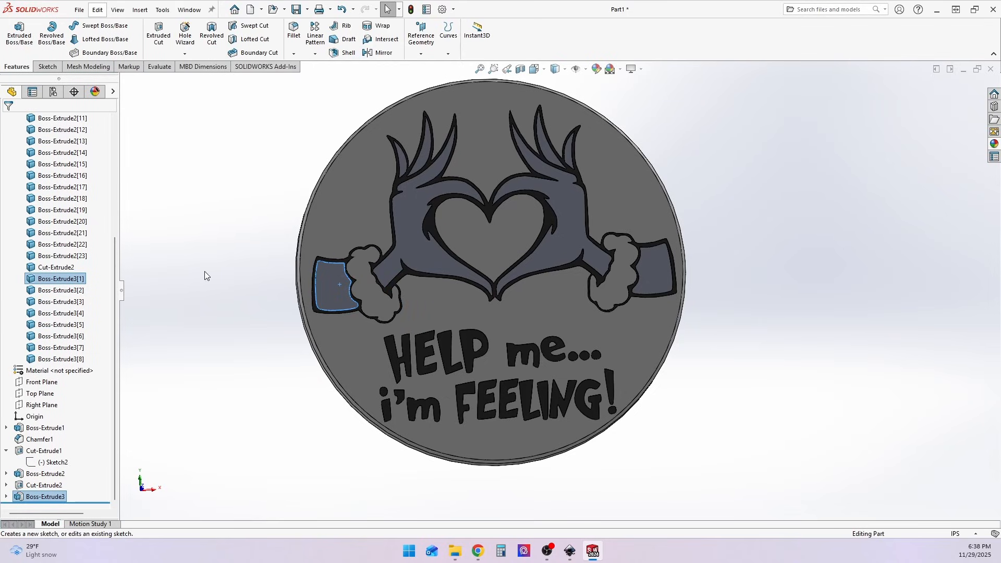
right_click(62, 283)
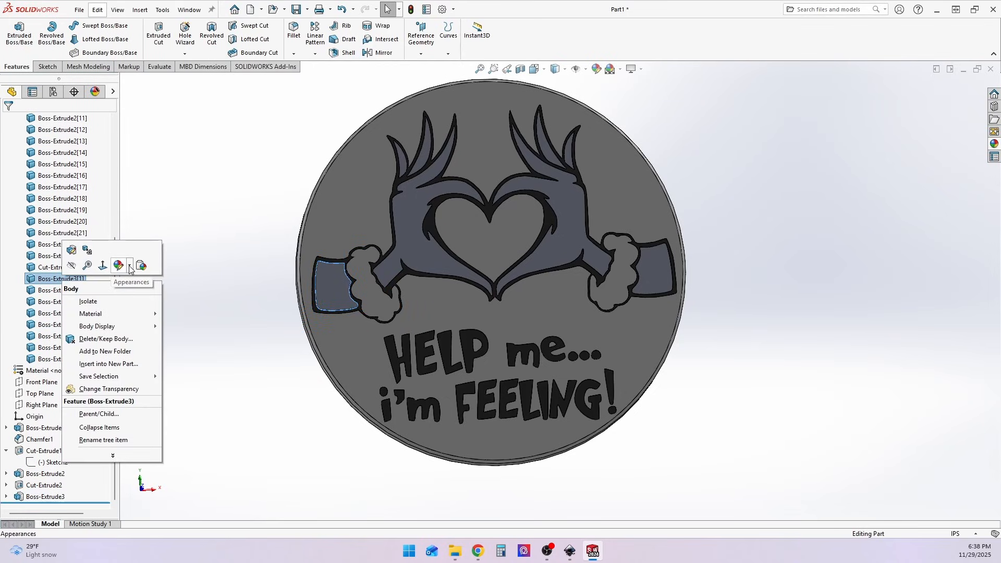
click(129, 265)
click(131, 288)
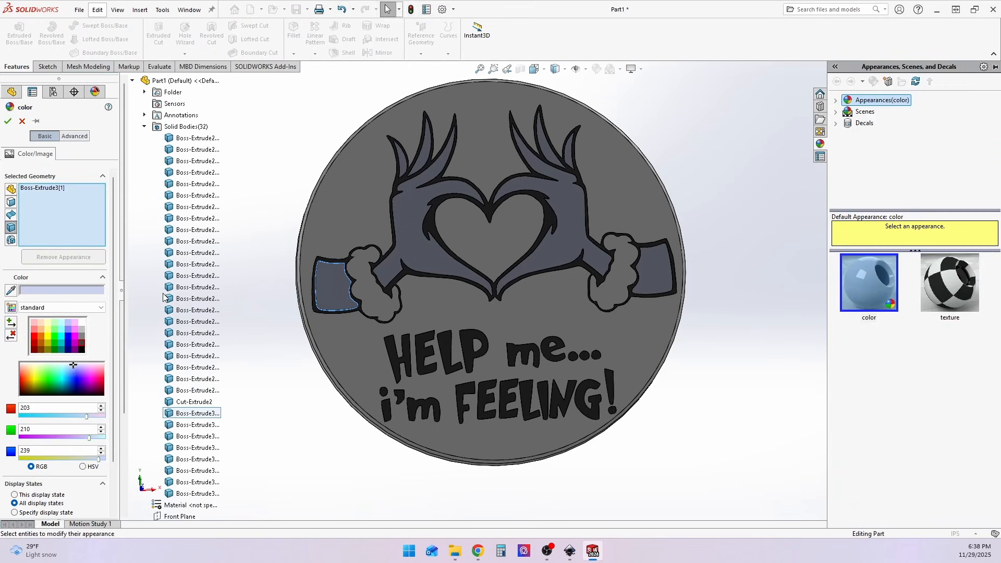
click(32, 339)
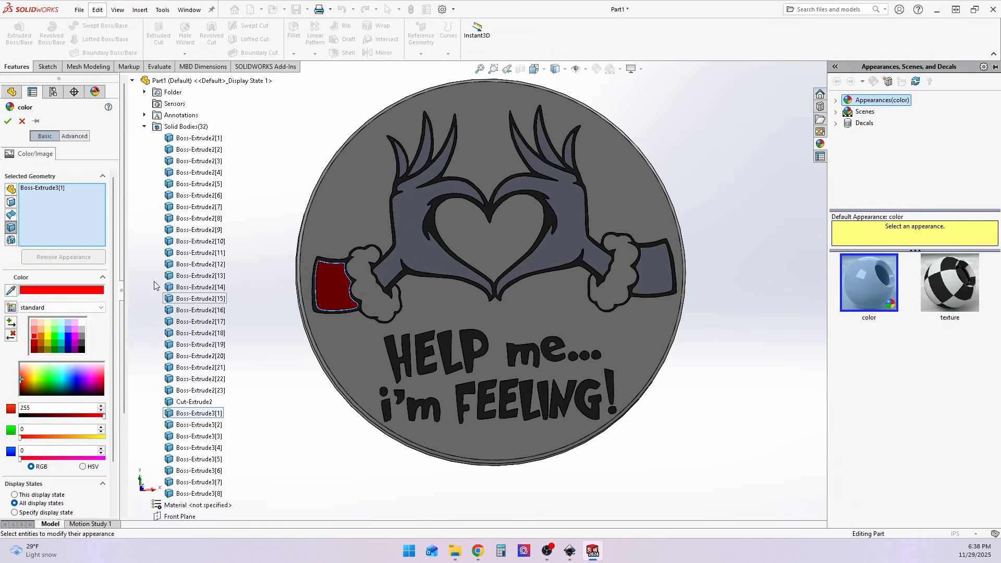
click(660, 264)
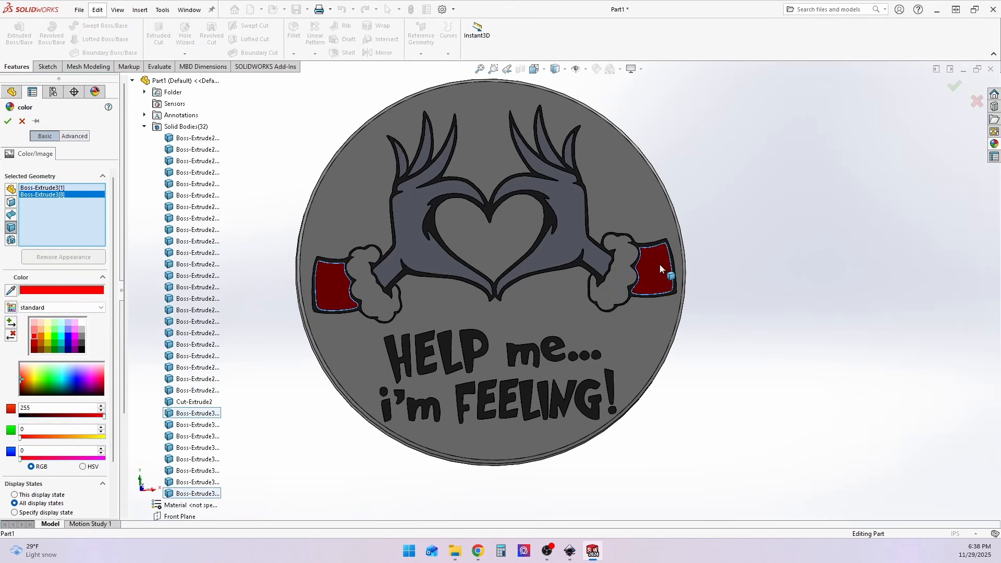
click(8, 121)
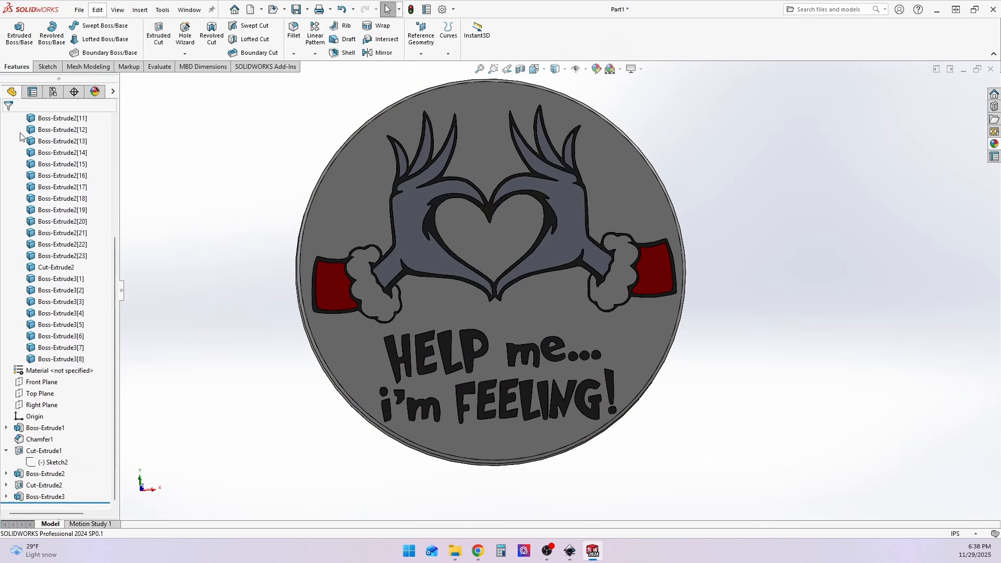
Colour the left hand body, Boss-Extrude3[2], and its neighbouring finger body, Boss-Extrude3[3], green (RGB 0, 255, 0)
click(424, 246)
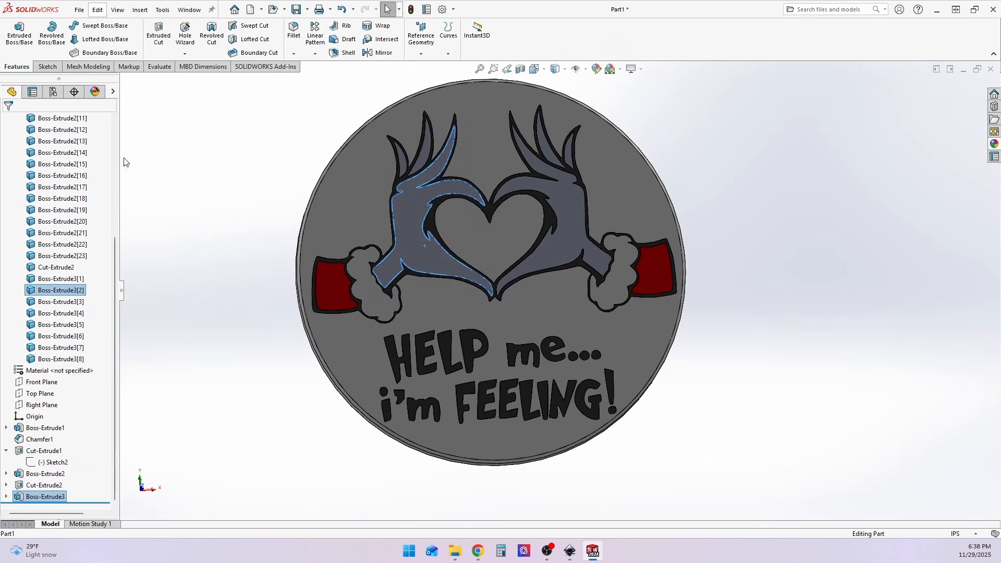
right_click(73, 293)
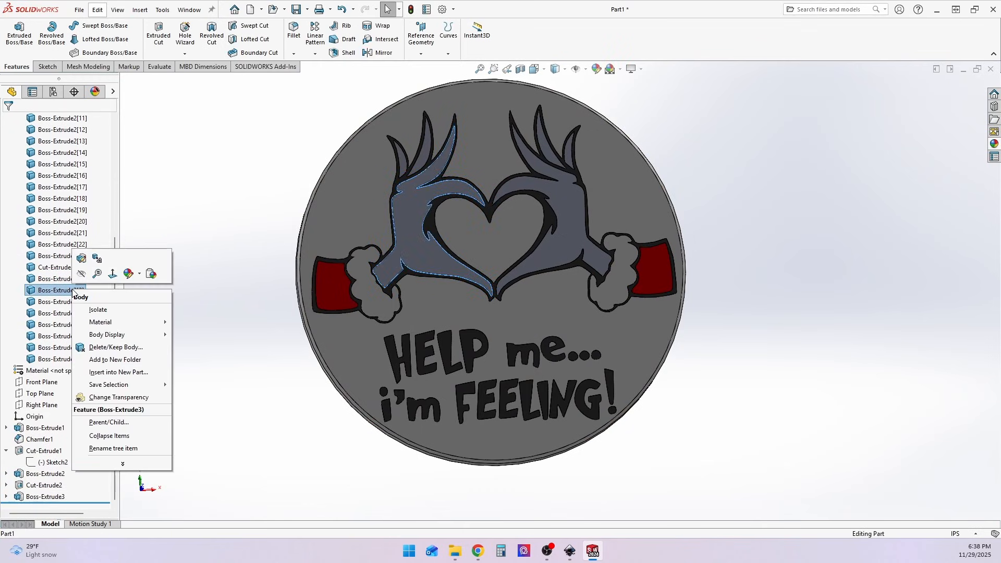
click(140, 276)
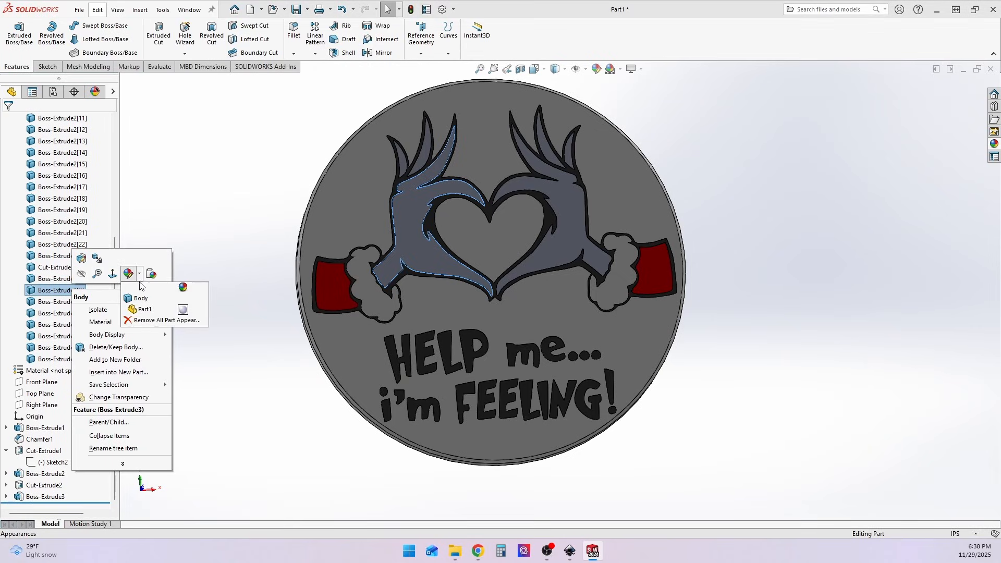
click(139, 300)
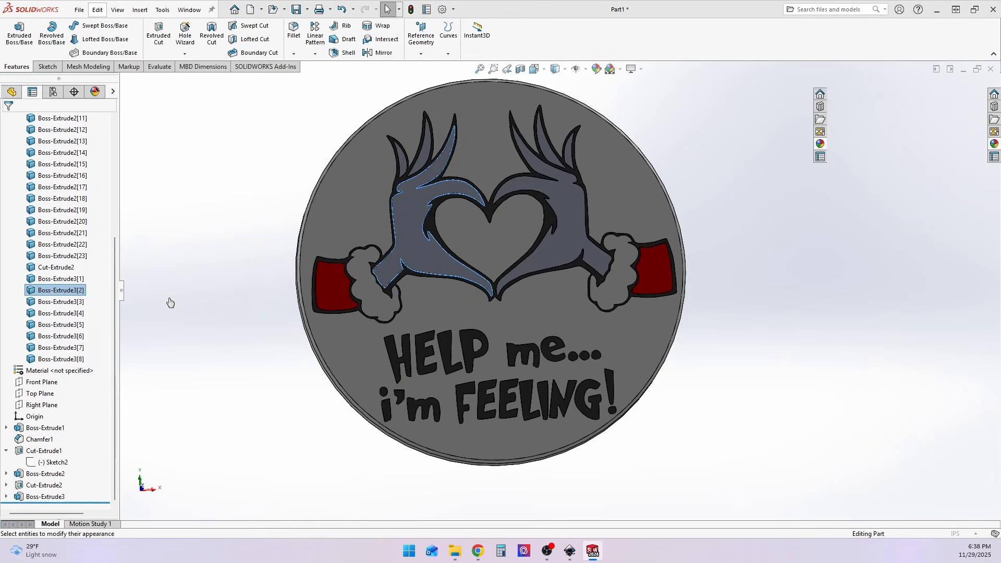
click(55, 336)
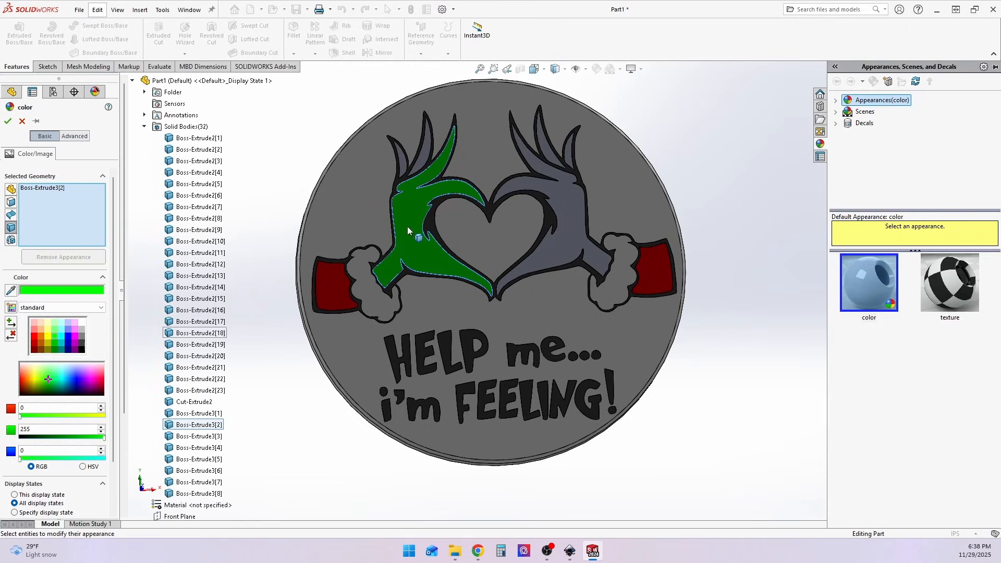
click(422, 166)
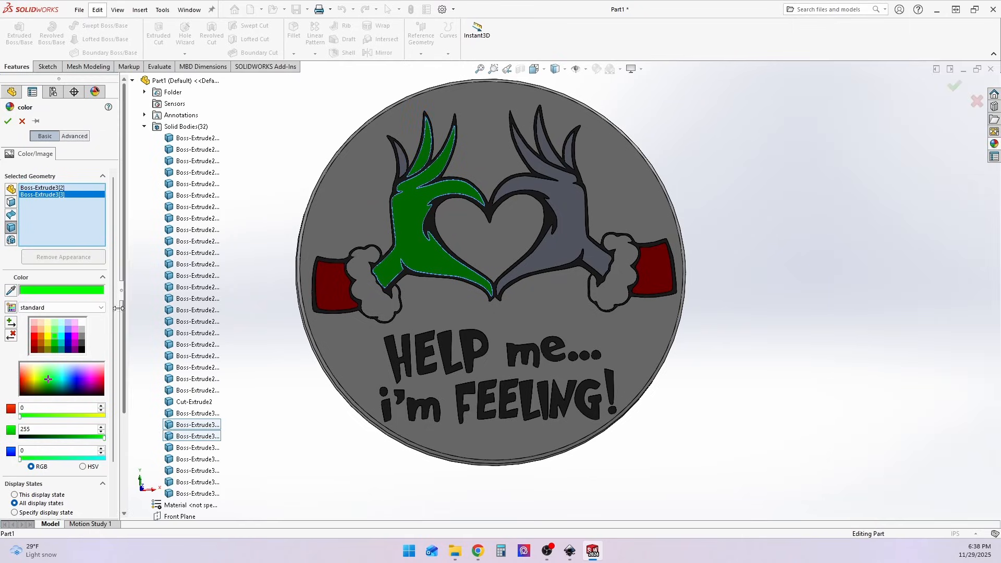
click(54, 344)
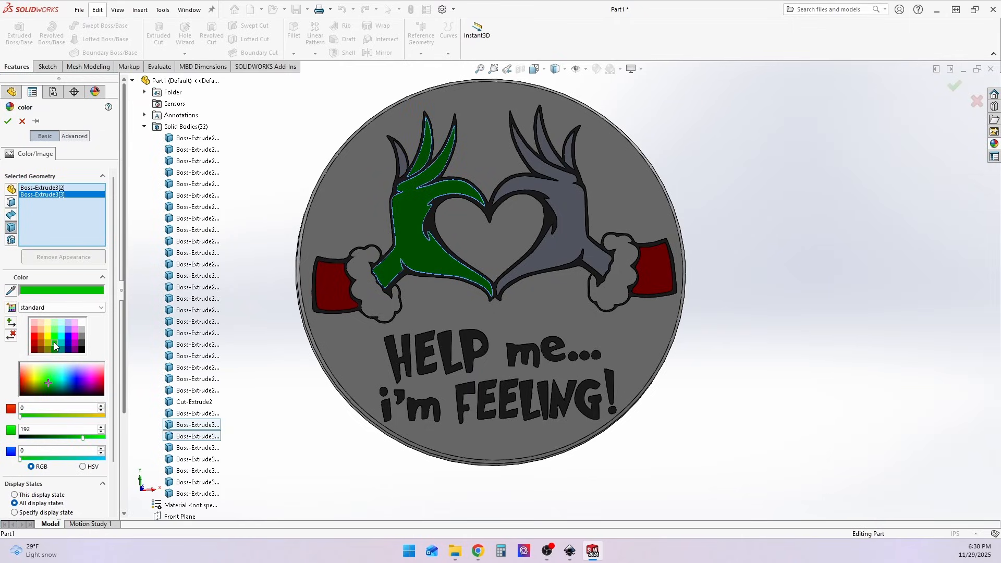
click(54, 335)
click(54, 327)
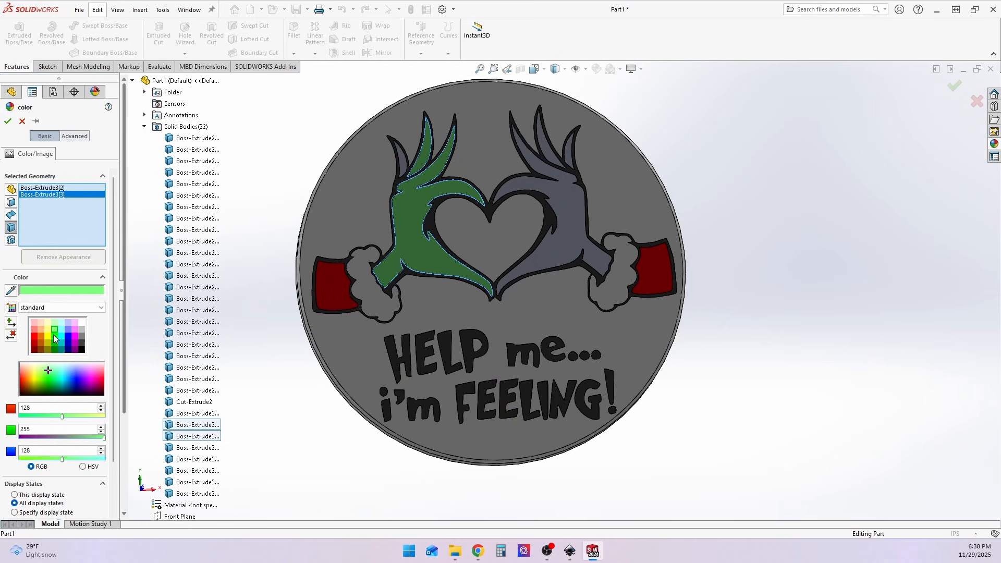
click(54, 337)
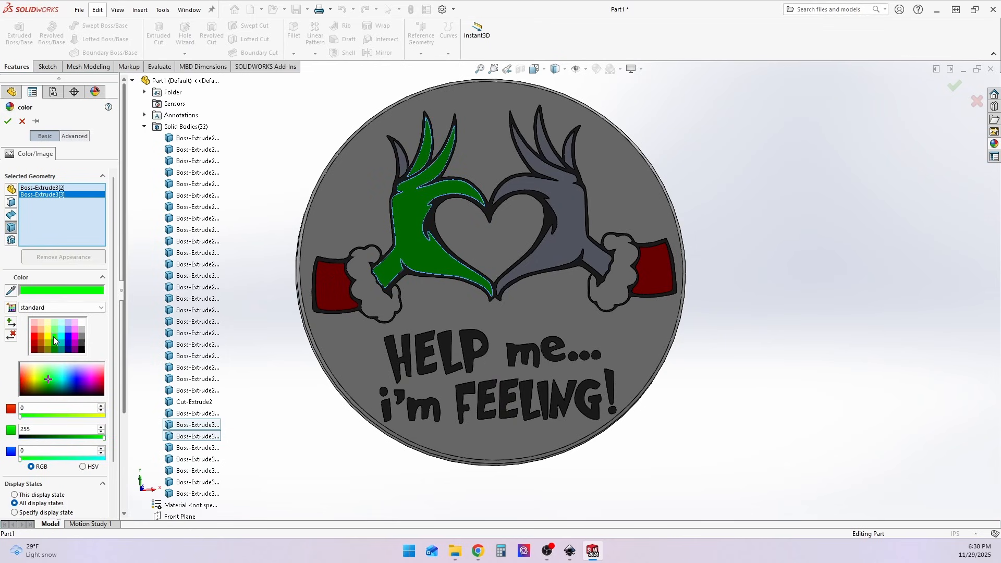
Add the left hand's remaining finger and the whole right hand with its separate fingers to the same green appearance
click(404, 166)
click(566, 180)
click(554, 157)
click(570, 156)
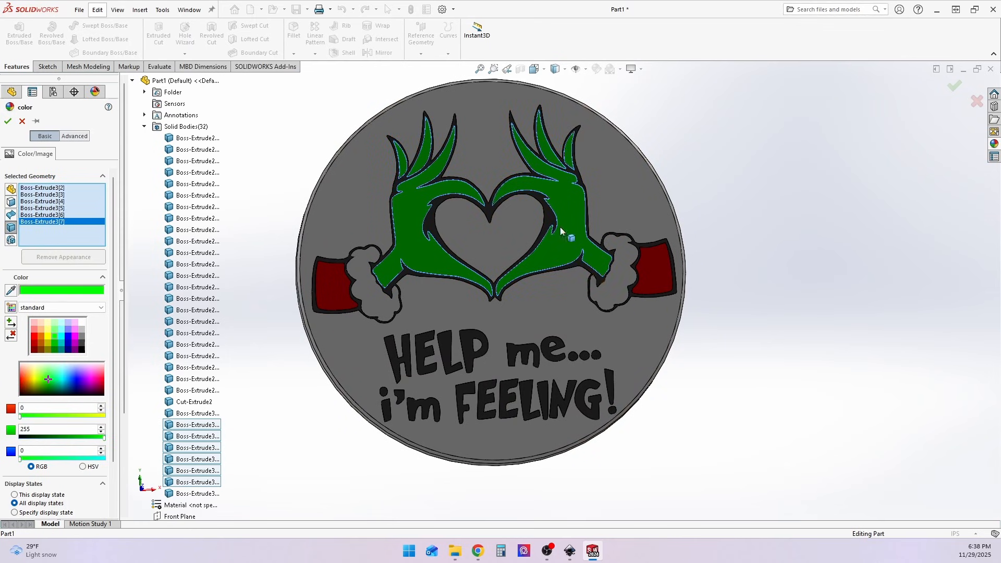
Add every letter of "FEELING!", including the exclamation mark and its dot, to the green selection and apply the colour
scroll(558, 369, down, 2)
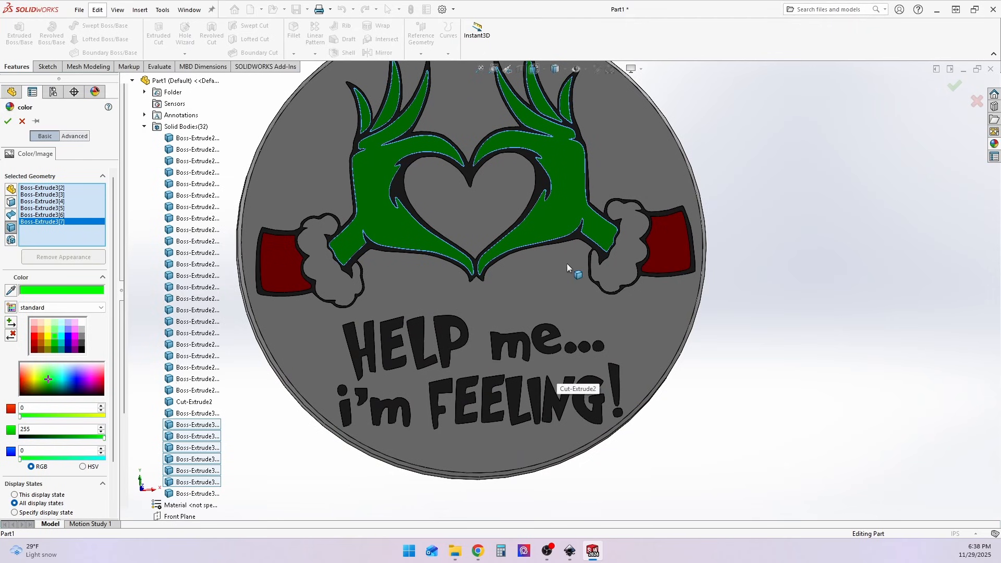
scroll(565, 352, down, 1)
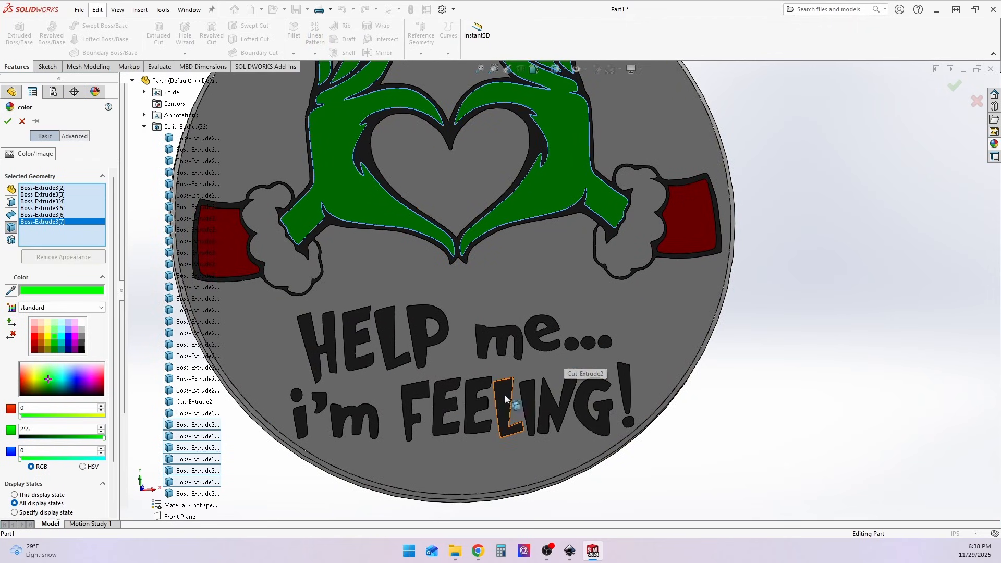
click(409, 396)
click(446, 398)
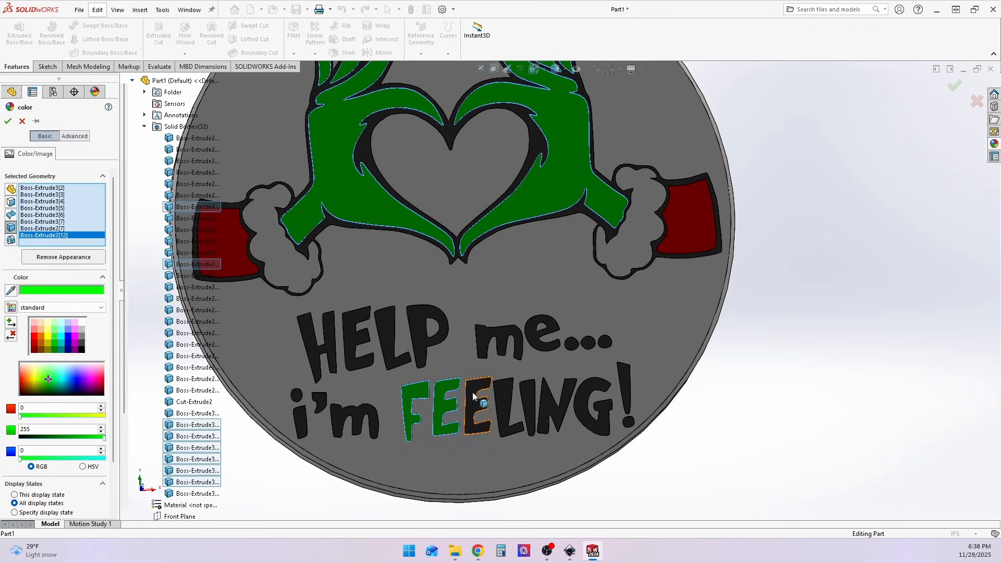
click(477, 399)
click(504, 397)
click(532, 405)
click(544, 398)
click(588, 409)
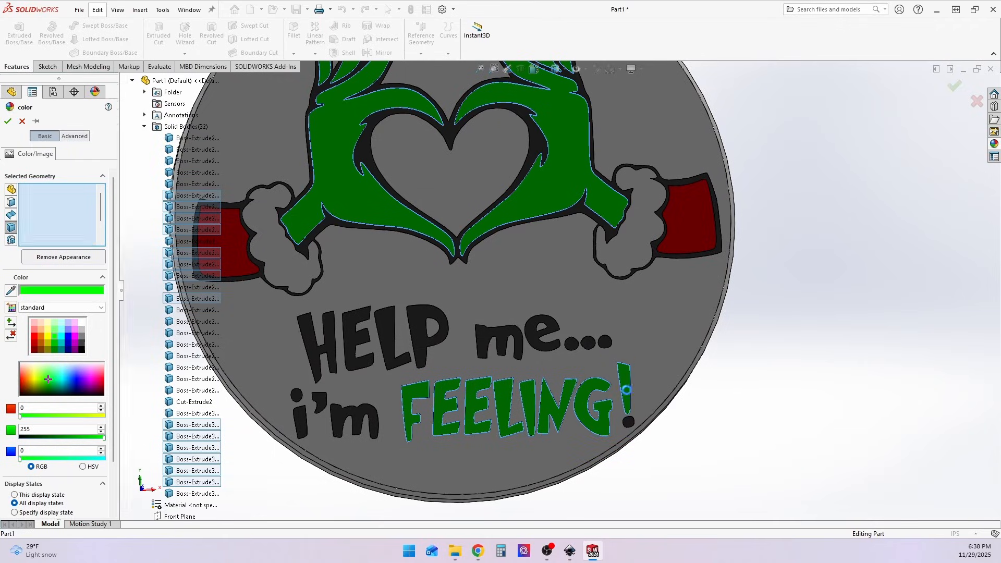
scroll(545, 265, up, 1)
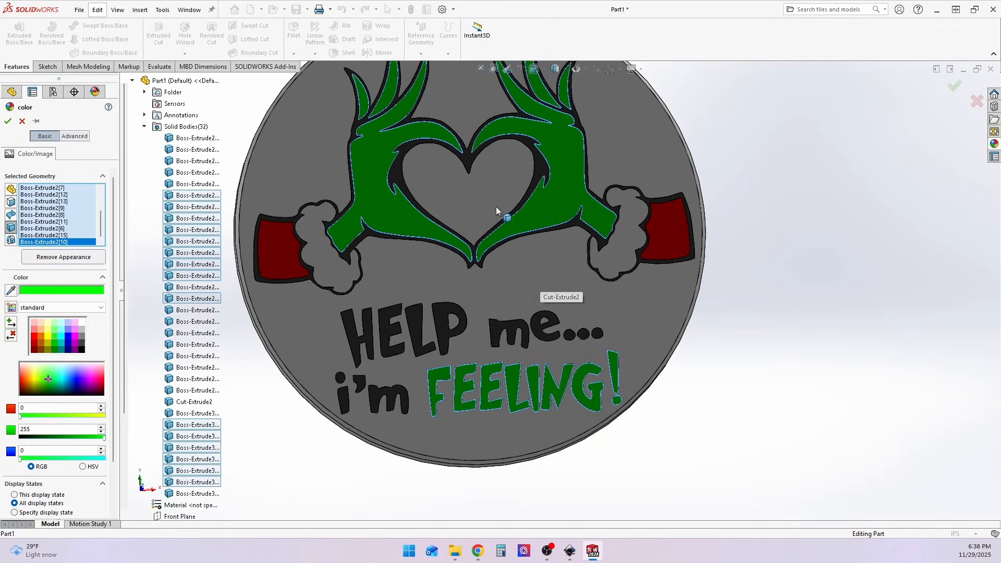
click(6, 122)
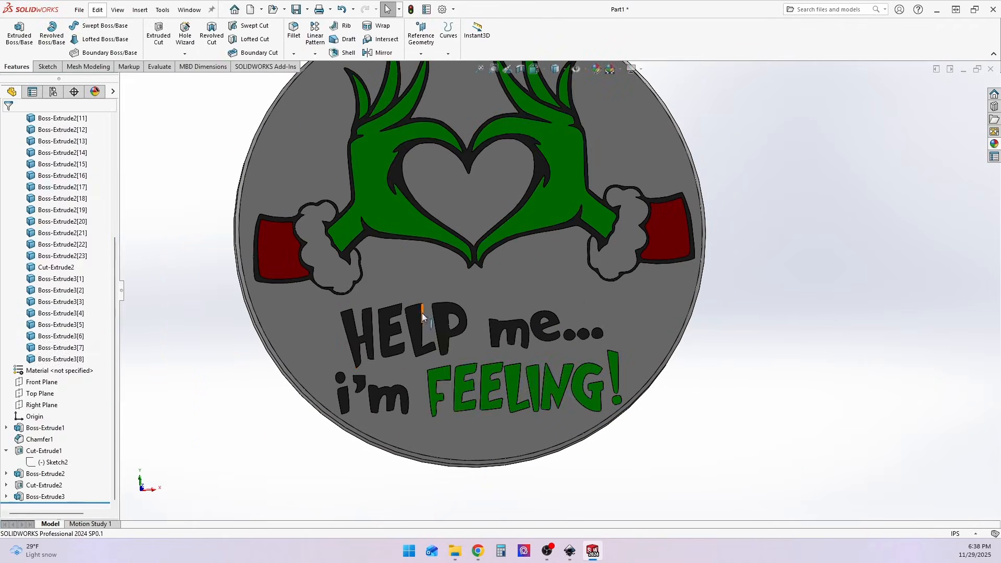
Extend the left sleeve body's red appearance (RGB 255, 0, 0) to the four letters of "HELP" and apply it
click(290, 232)
right_click(282, 249)
right_click(61, 281)
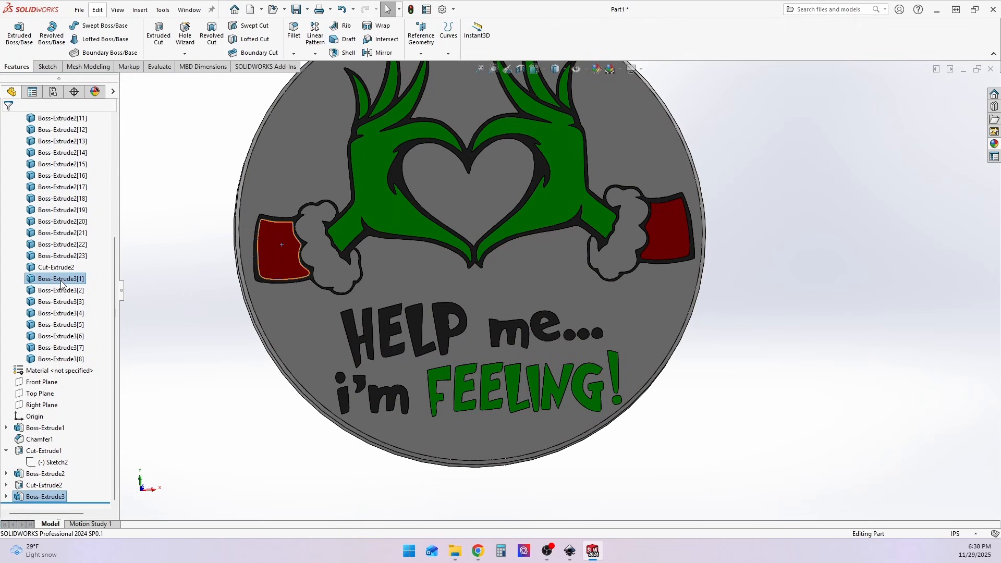
click(130, 268)
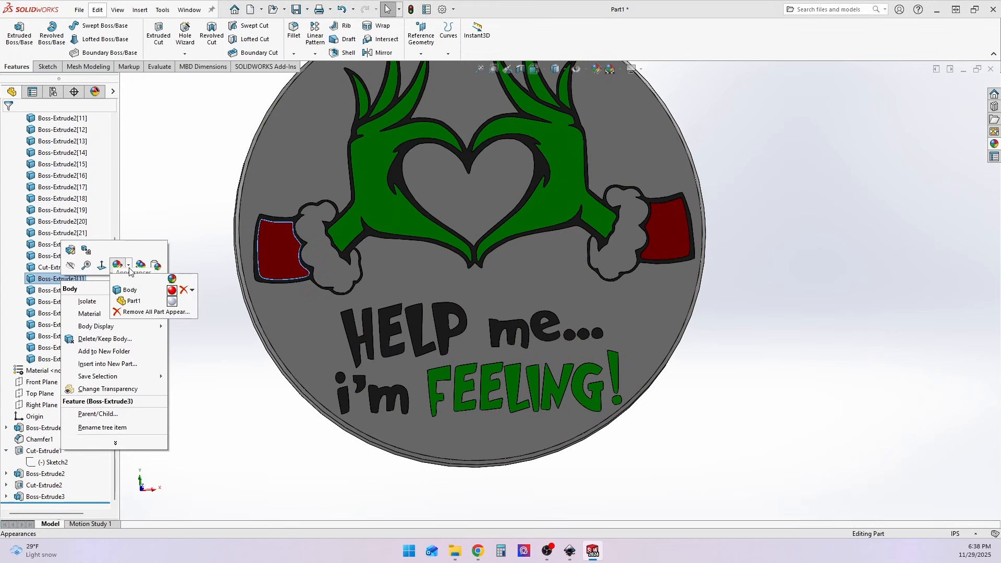
click(166, 291)
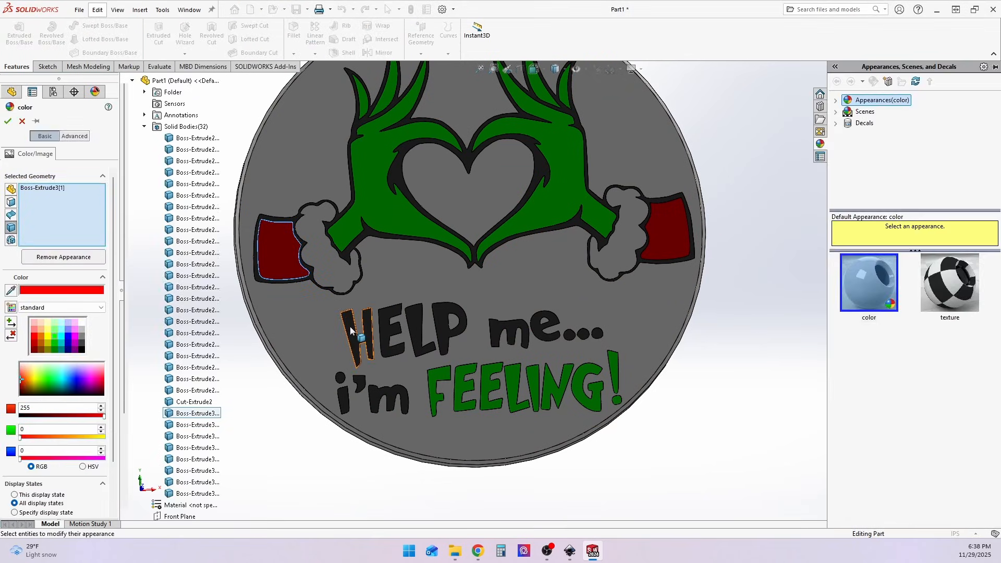
click(351, 330)
click(392, 331)
click(424, 334)
click(450, 328)
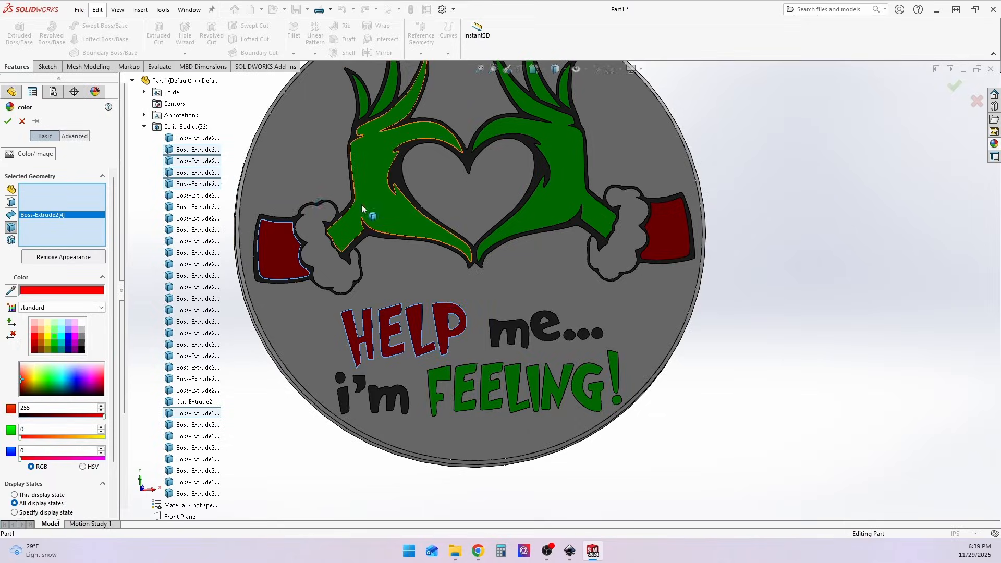
click(6, 122)
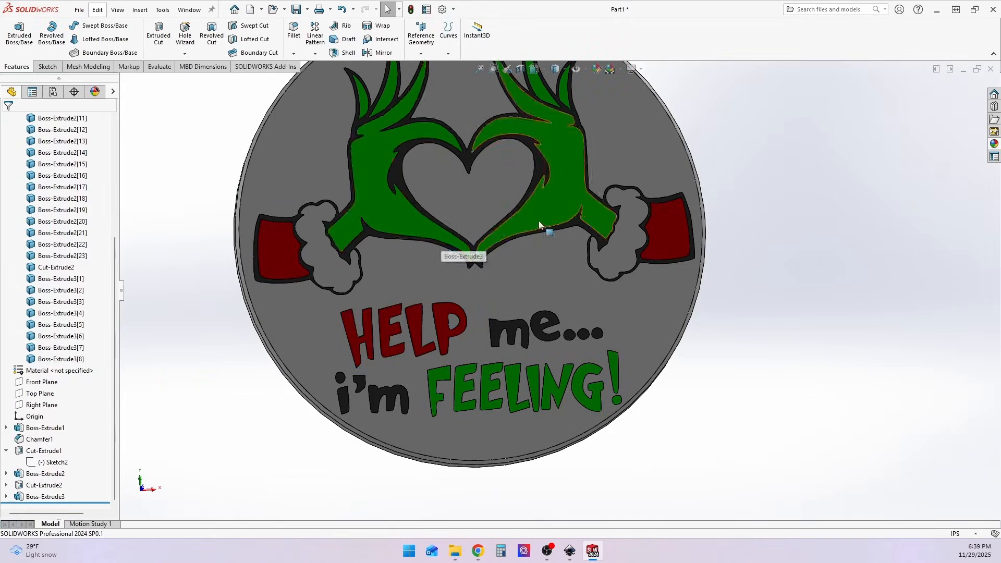
scroll(572, 139, up, 5)
scroll(534, 259, down, 3)
mouse_move(522, 334)
middle_down()
mouse_move(518, 348)
mouse_move(537, 329)
mouse_move(509, 342)
middle_up()
click(508, 281)
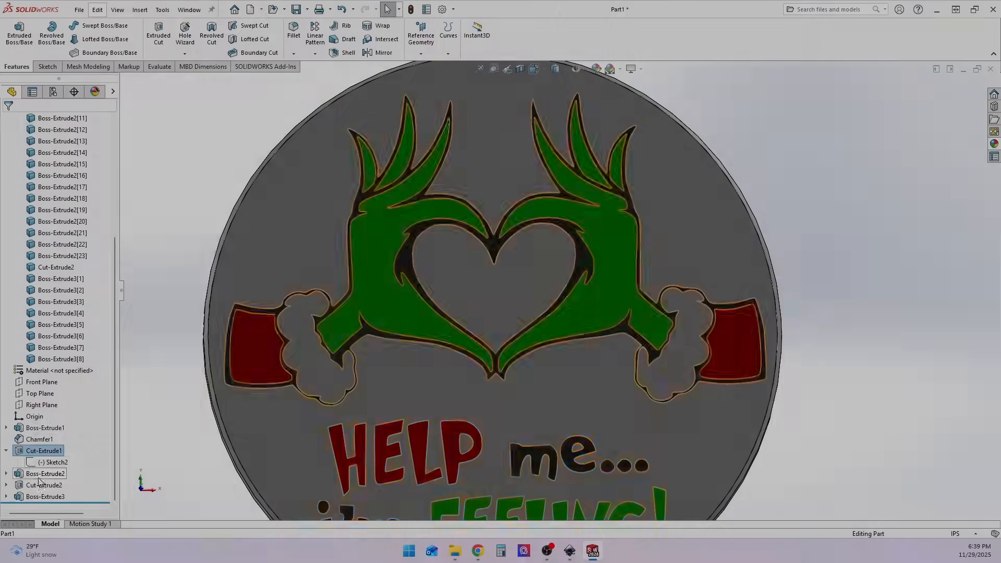
click(15, 485)
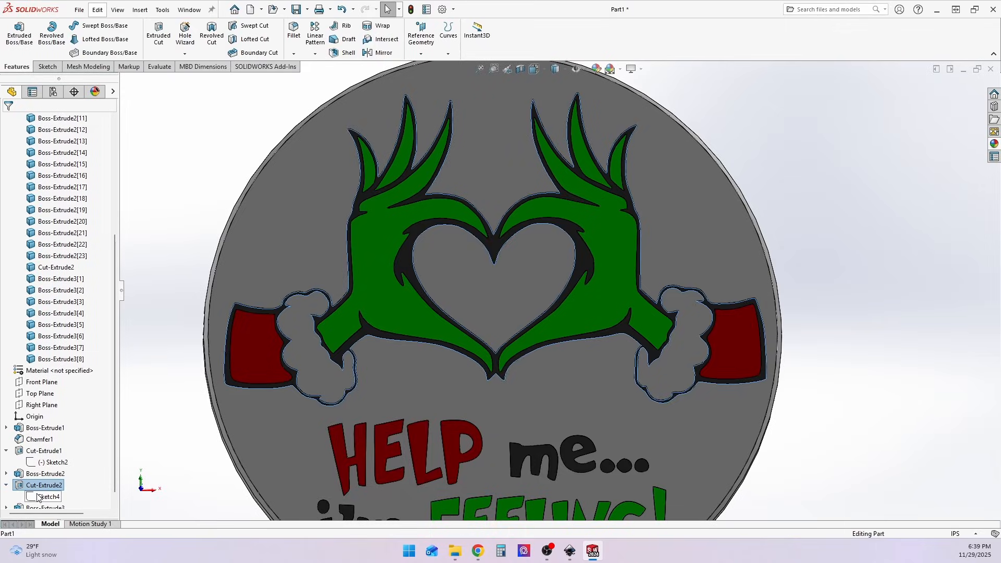
click(42, 497)
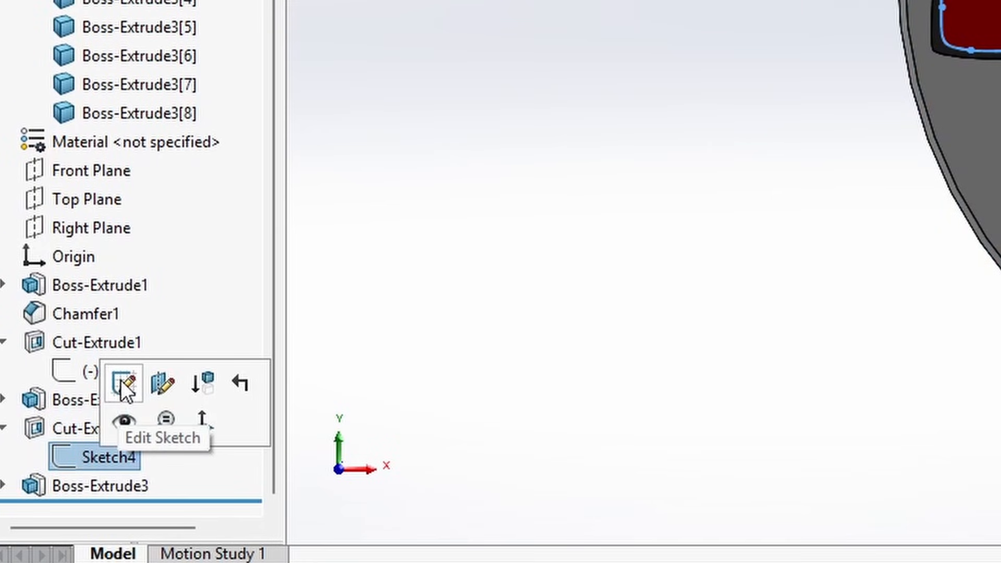
click(121, 382)
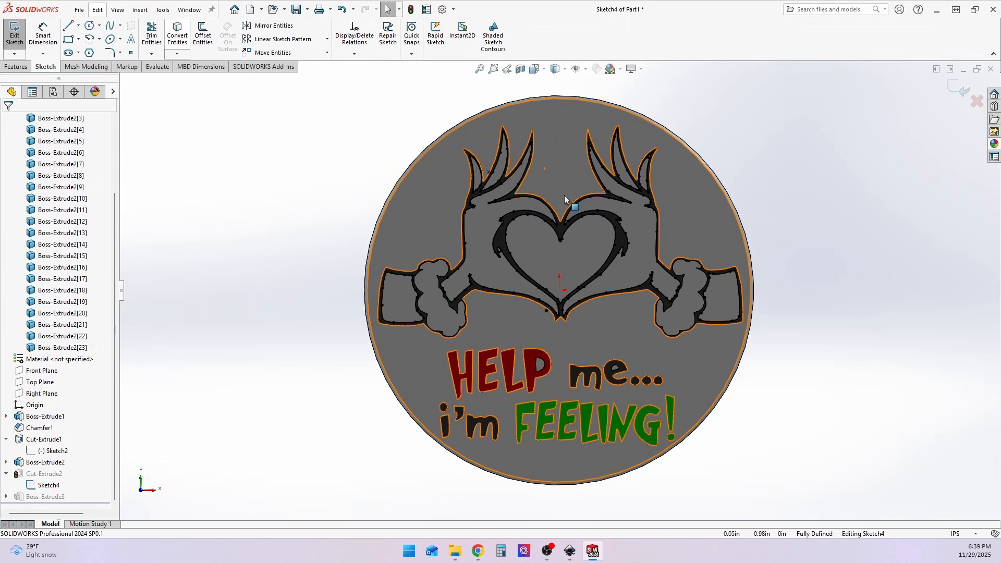
key(ctrl+b)
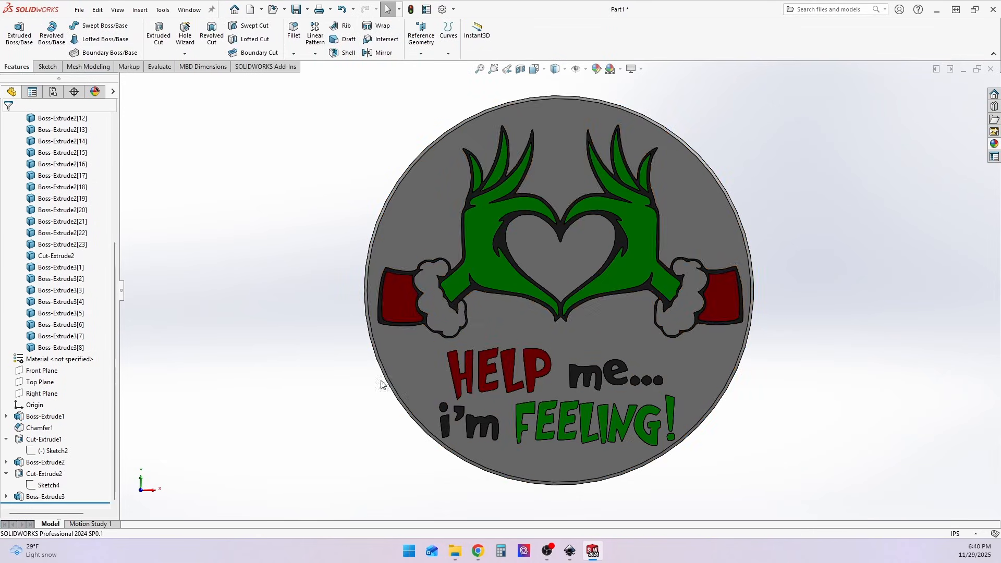
Edit Boss-Extrude3 to add the heart's inner region to its selected contours and rebuild the feature
scroll(605, 260, down, 5)
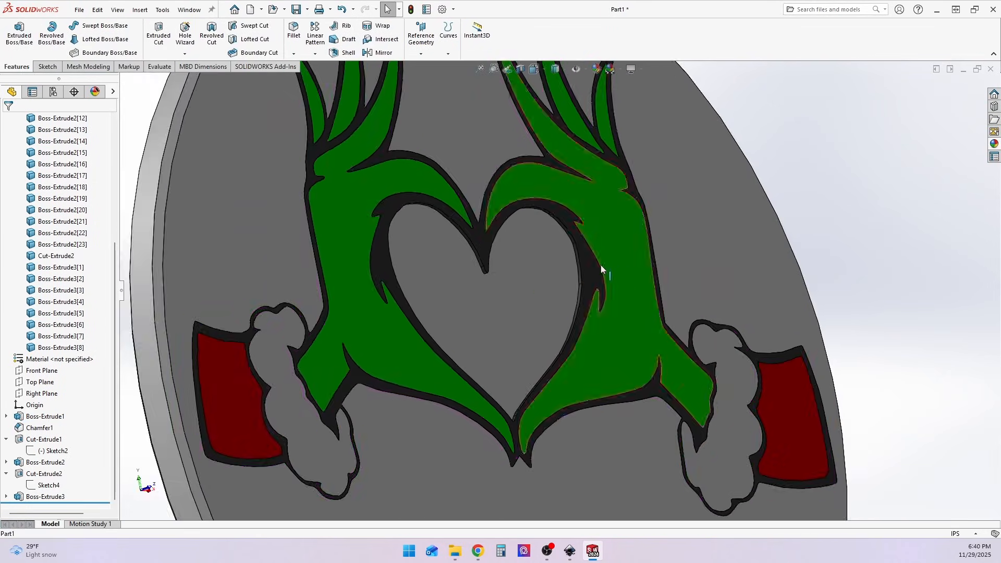
scroll(600, 265, down, 5)
click(521, 268)
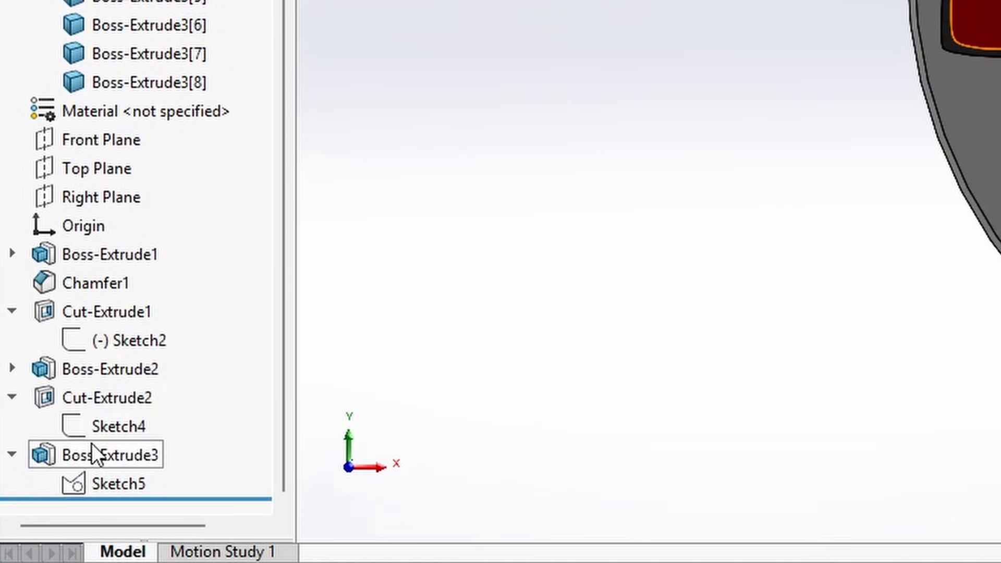
click(37, 496)
click(108, 368)
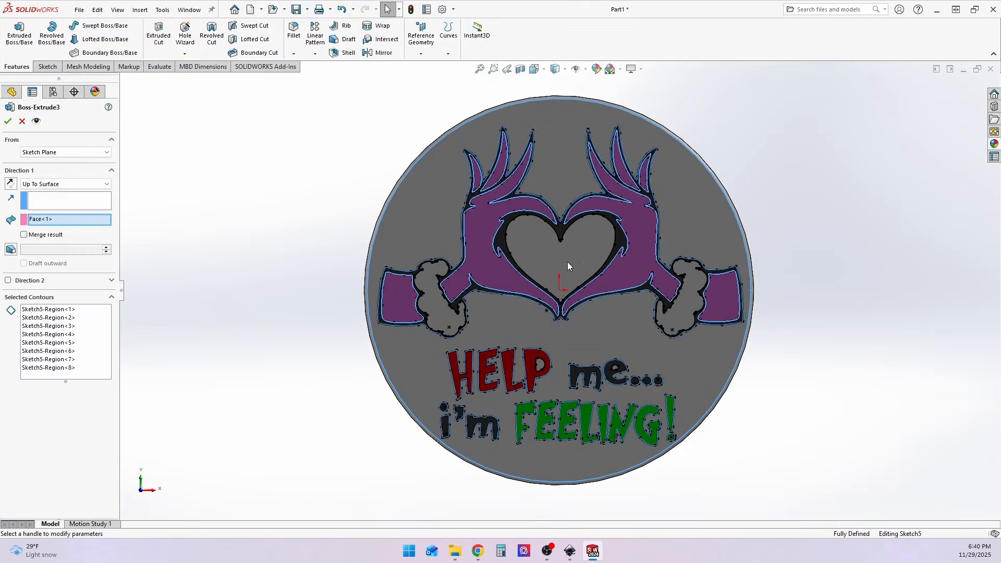
click(45, 376)
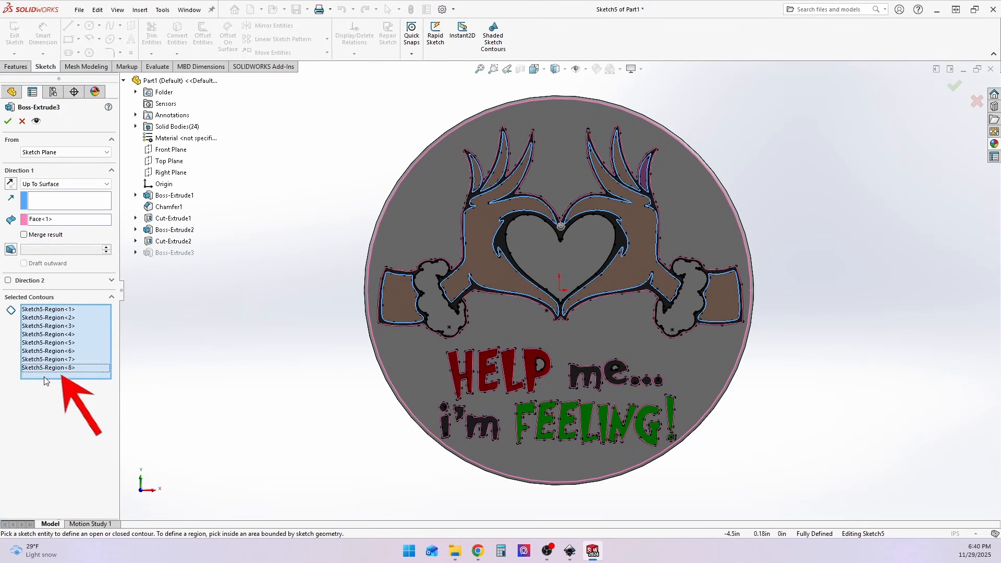
click(547, 262)
click(9, 121)
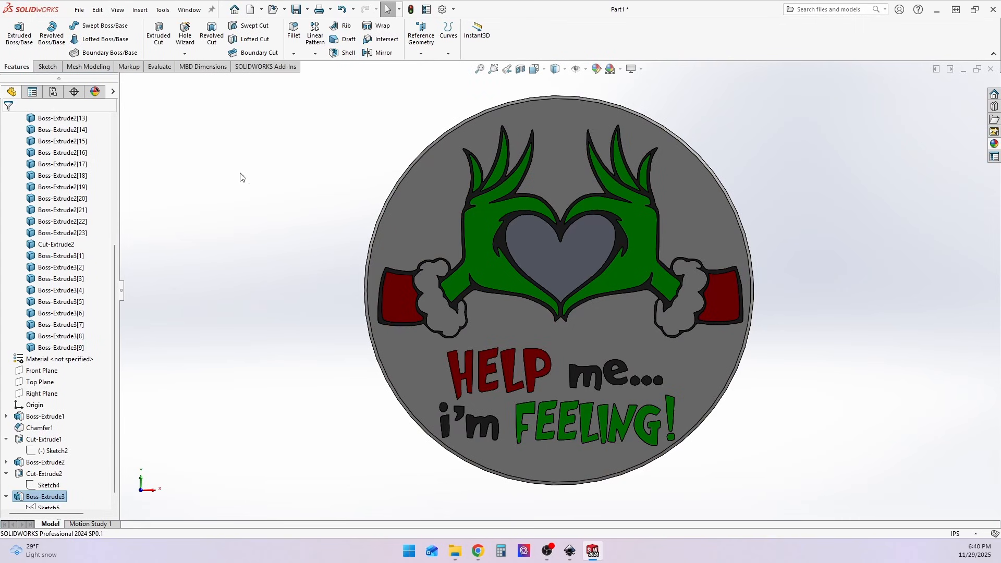
Apply a red appearance (RGB 255, 0, 0) to the heart body inside the hands
click(607, 254)
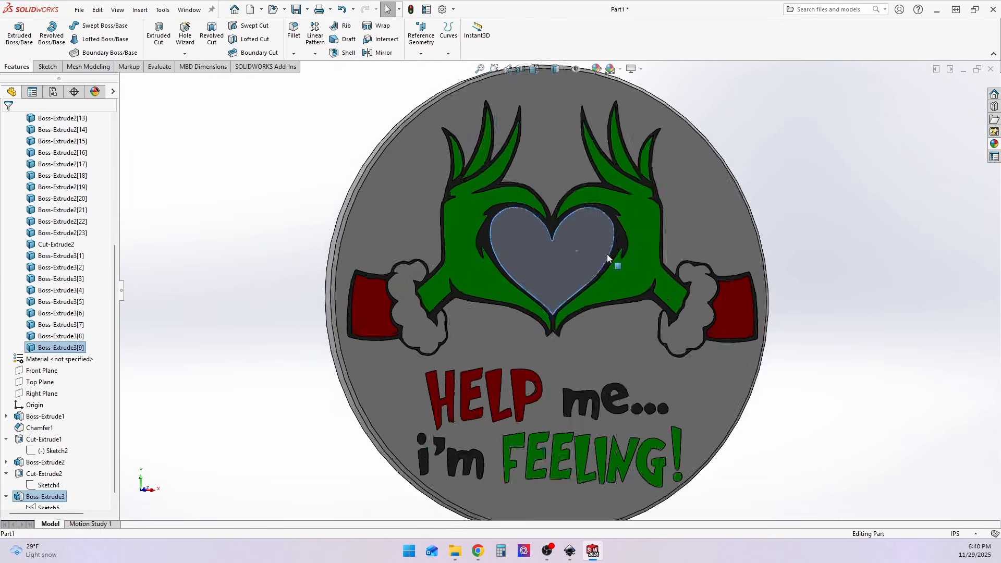
scroll(607, 255, down, 5)
scroll(574, 241, up, 4)
scroll(530, 261, down, 4)
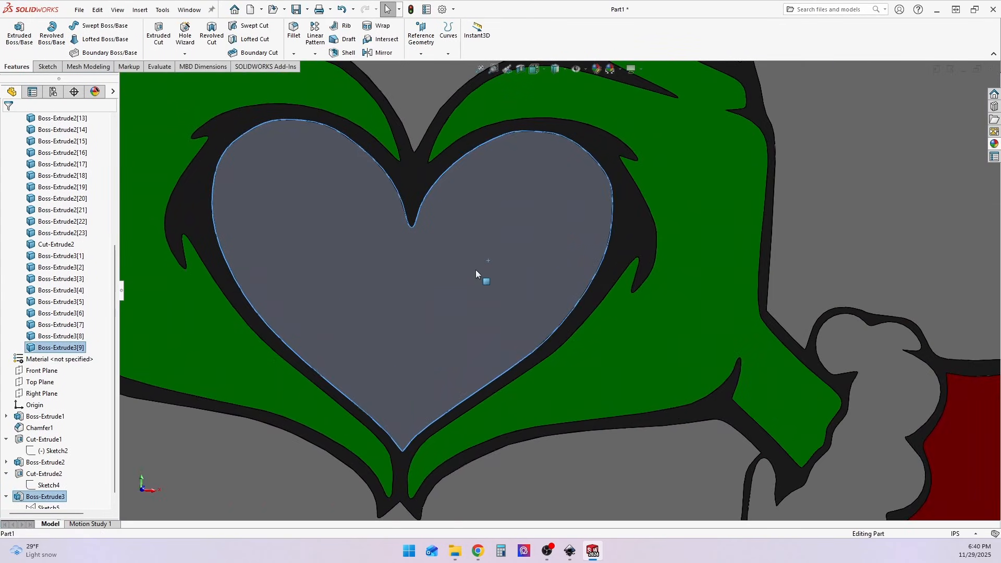
right_click(61, 349)
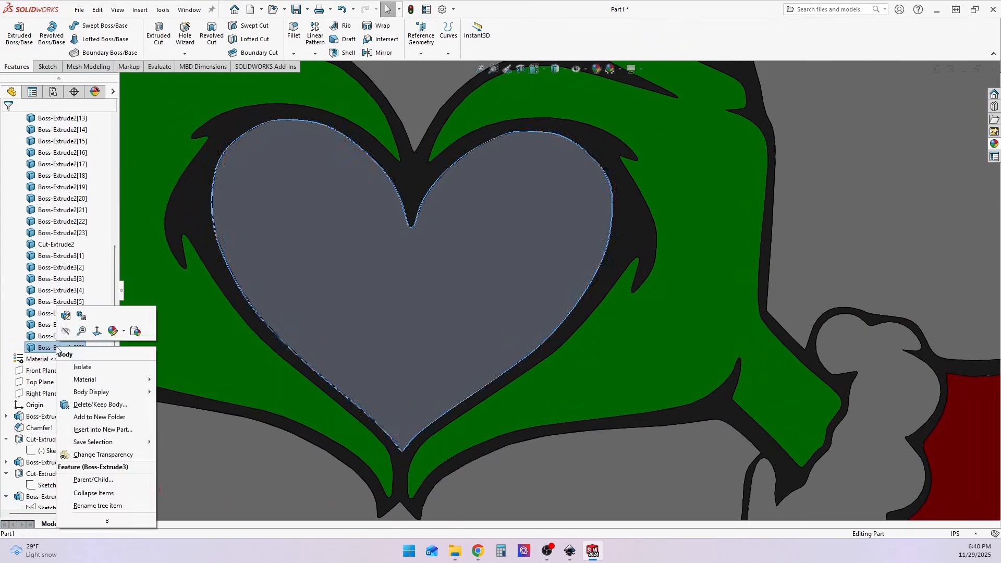
click(126, 332)
click(131, 356)
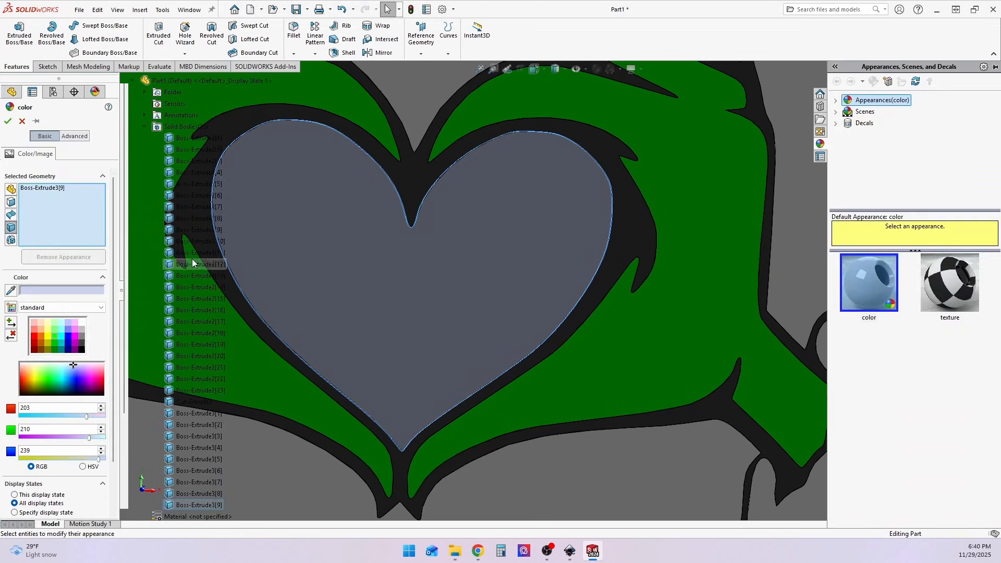
click(35, 342)
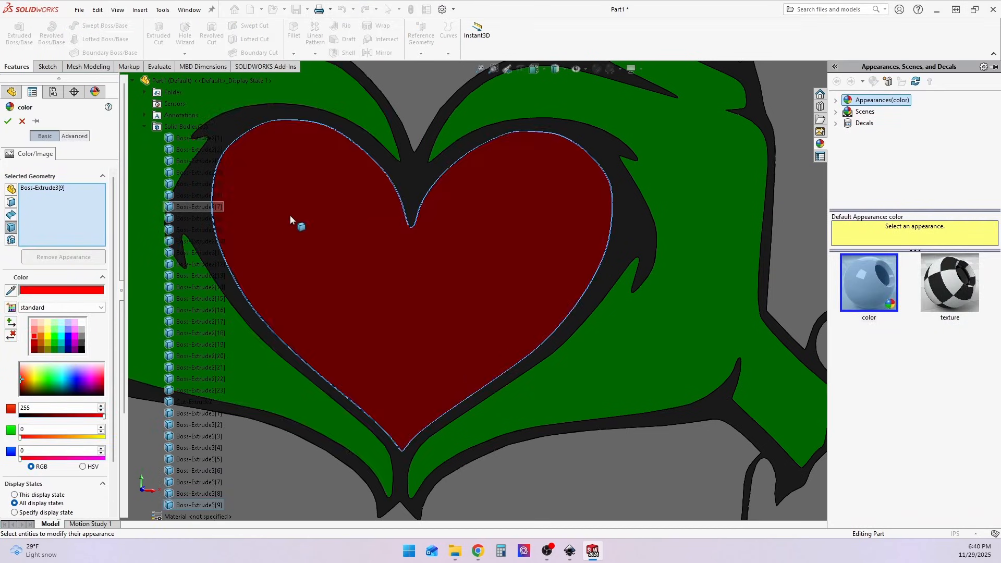
scroll(442, 243, up, 5)
scroll(603, 328, up, 2)
scroll(587, 395, down, 1)
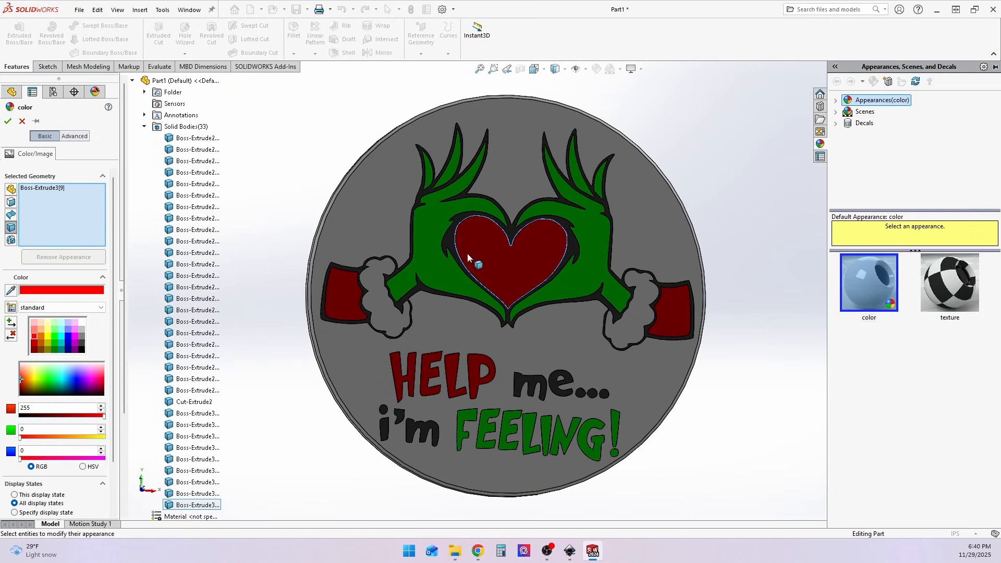
click(8, 122)
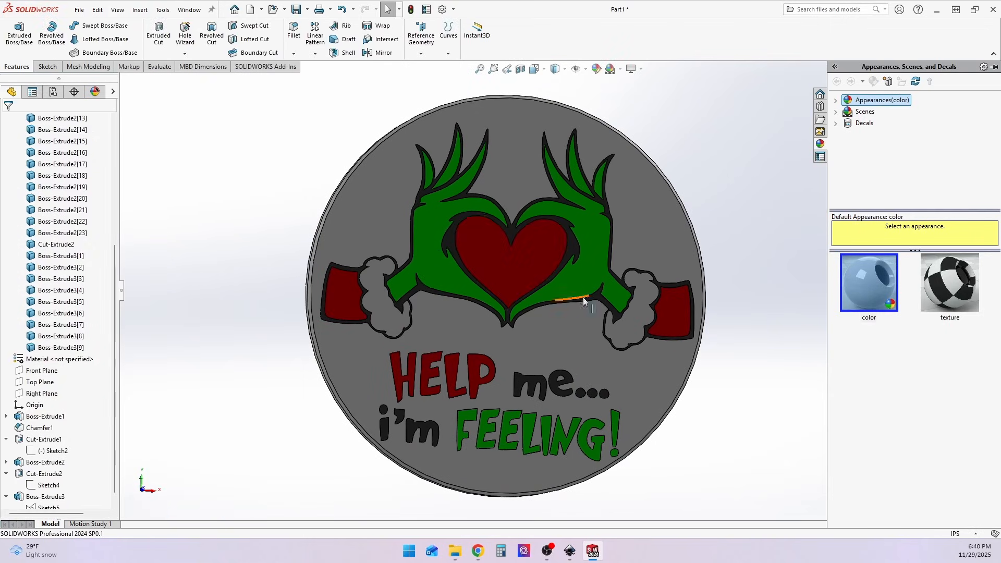
Save the part as an STL file named Grinch in the Grinch coaster folder
middle_drag(586, 299, 658, 320)
mouse_move(753, 387)
middle_down()
mouse_move(762, 387)
mouse_move(696, 405)
mouse_move(774, 380)
mouse_move(635, 387)
mouse_move(740, 389)
mouse_move(781, 401)
mouse_move(749, 393)
middle_up()
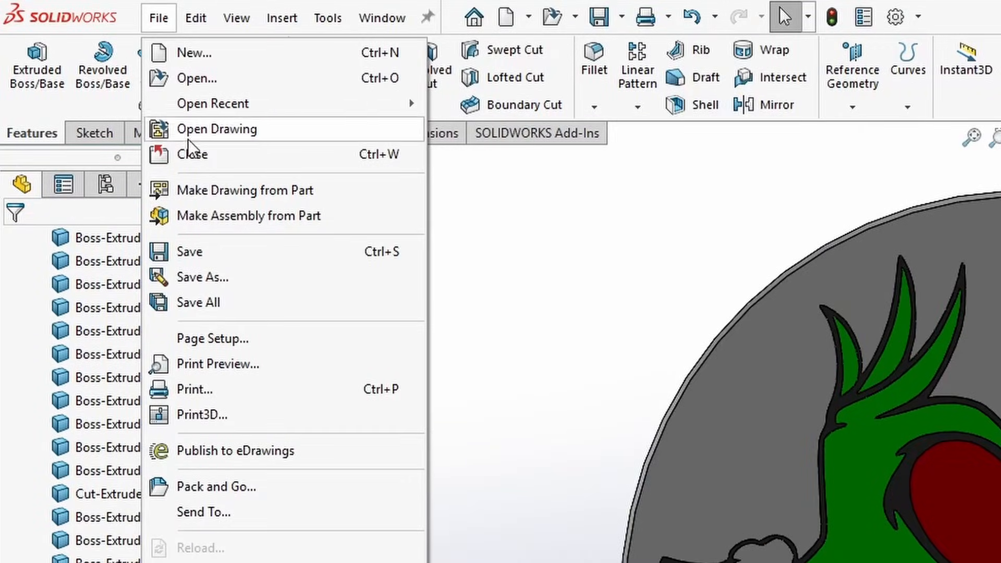
click(224, 277)
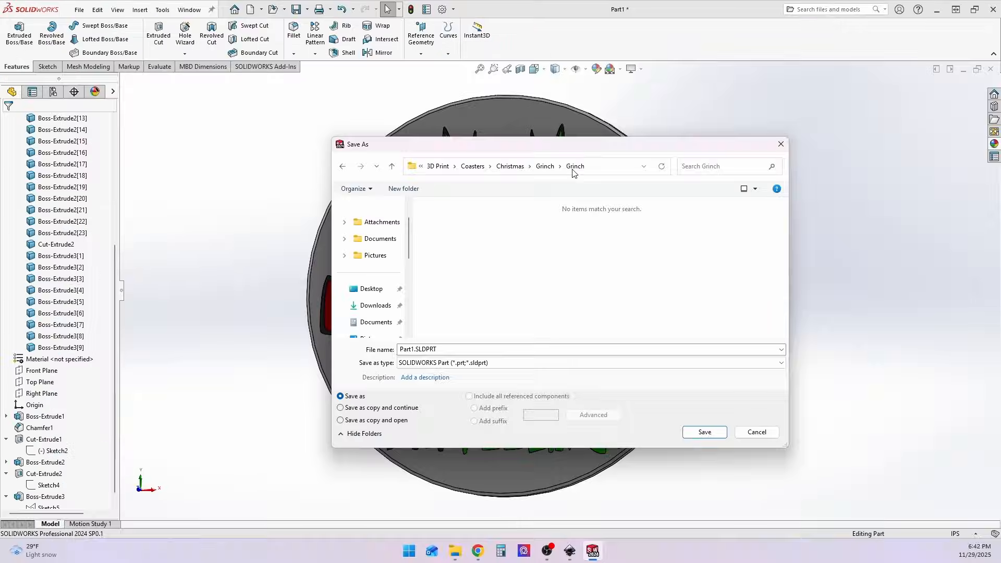
double_click(413, 351)
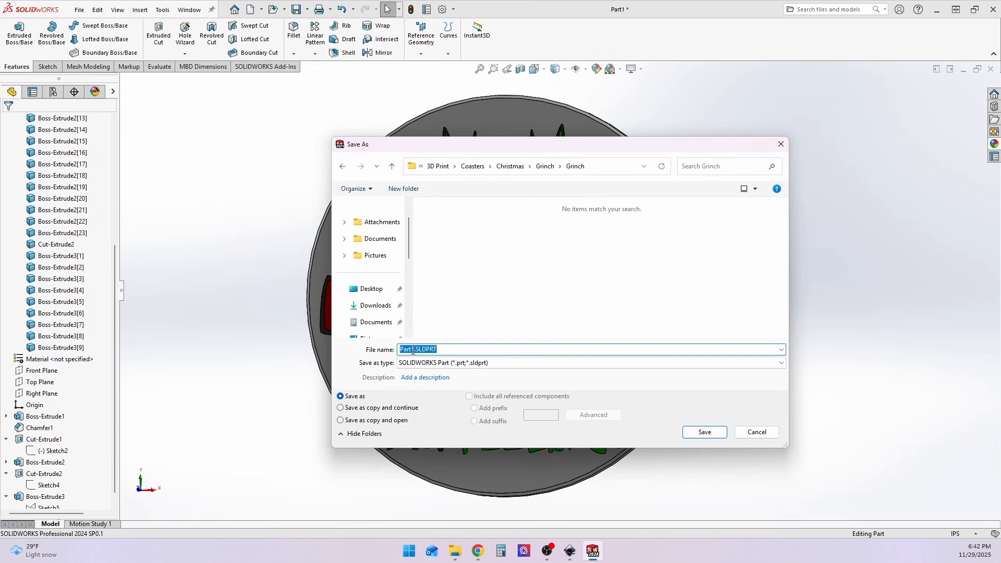
text(Grinch)
click(496, 364)
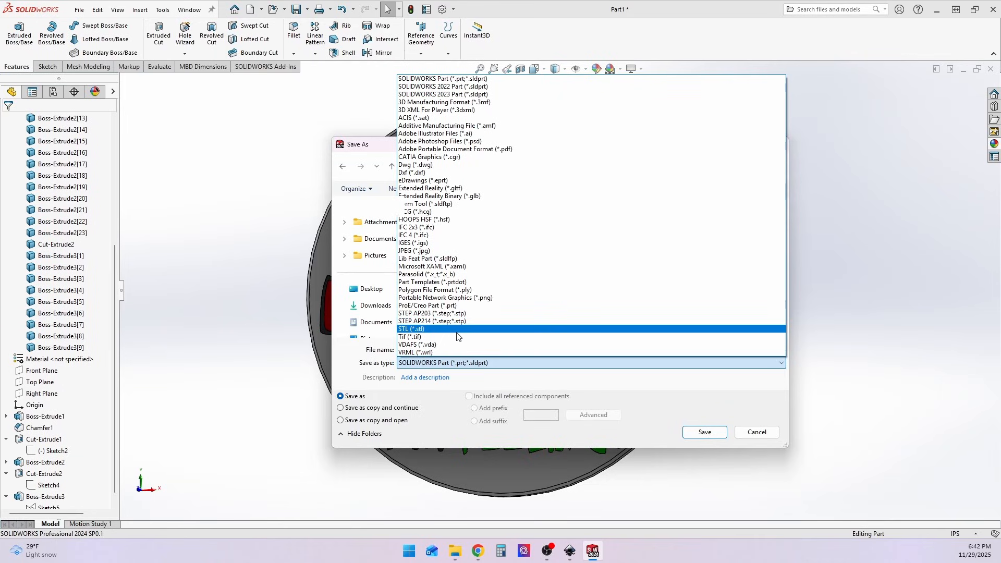
click(449, 329)
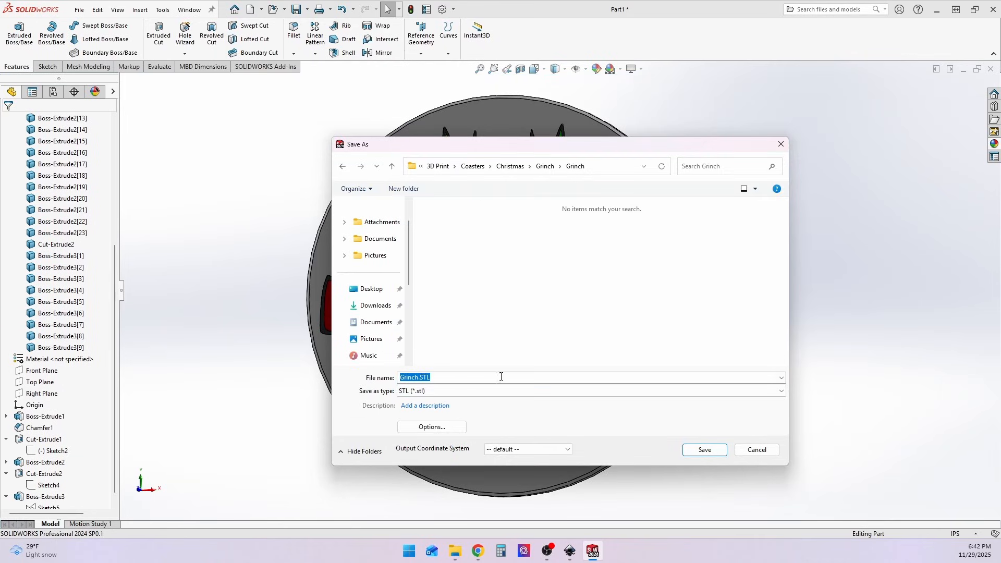
click(696, 452)
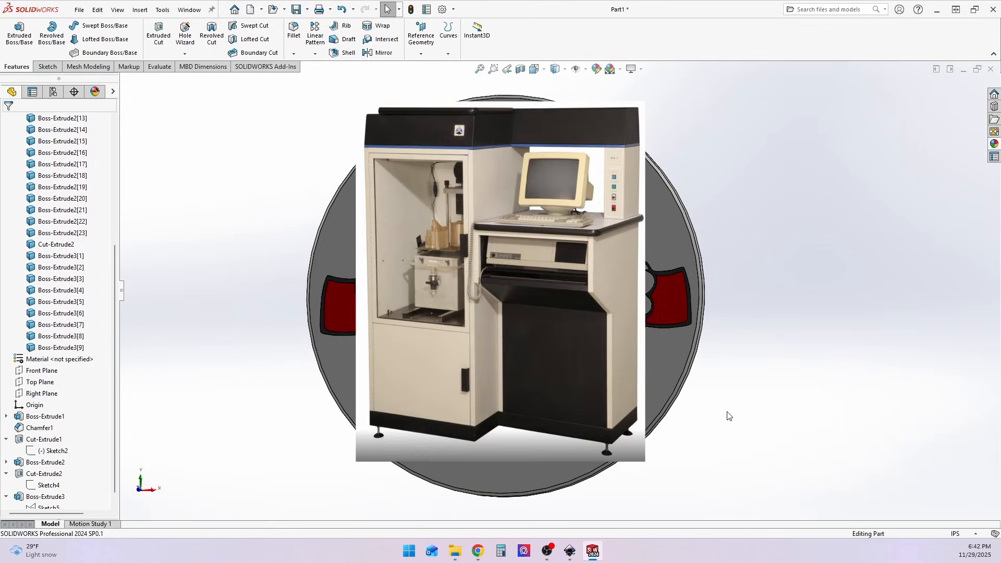
middle_drag(708, 359, 695, 376)
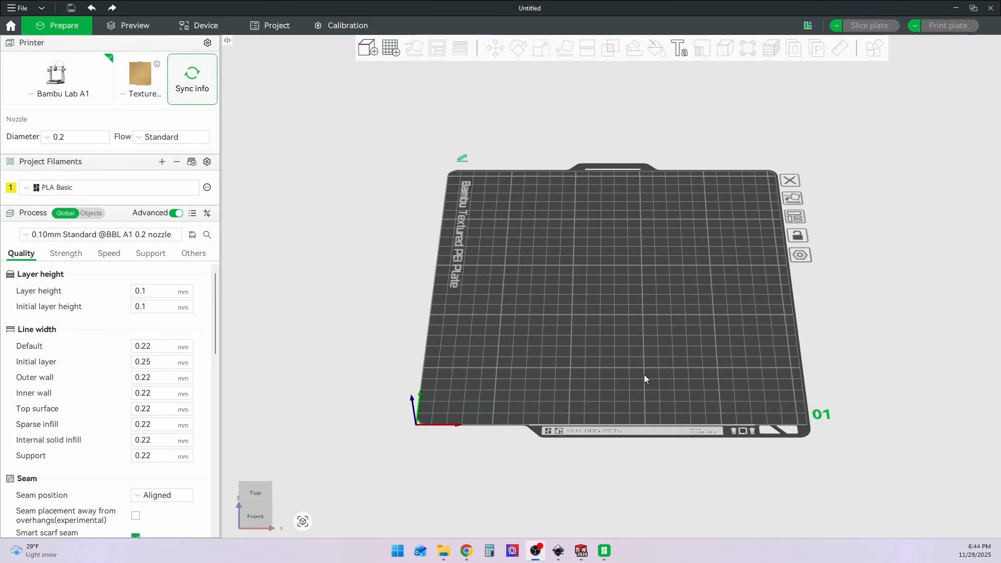
In Bambu Studio, set the first project filament to the black A1 Generic PETG and add three more filaments
mouse_move(646, 380)
mouse_down()
mouse_move(625, 357)
mouse_move(653, 377)
mouse_move(644, 377)
mouse_up()
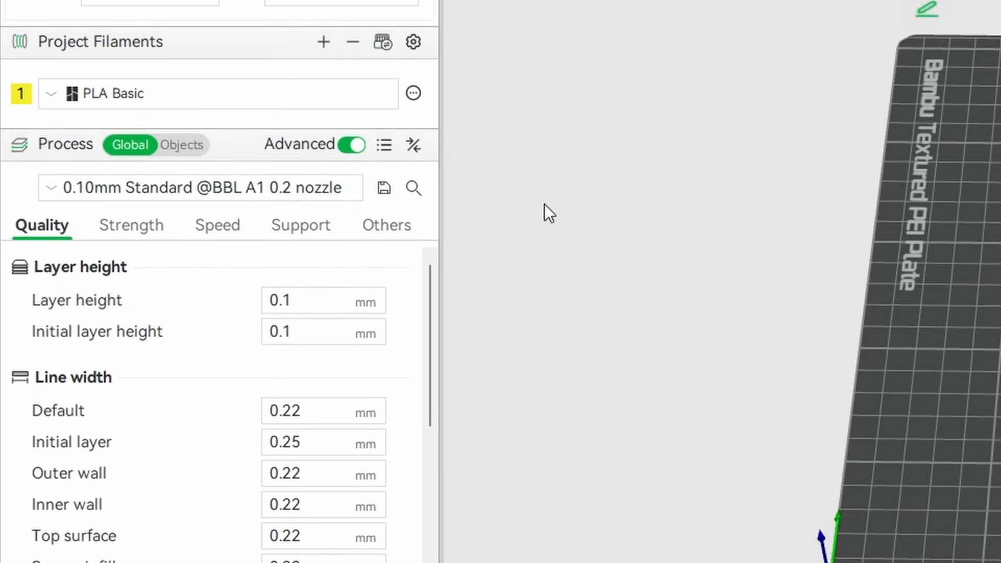
click(246, 92)
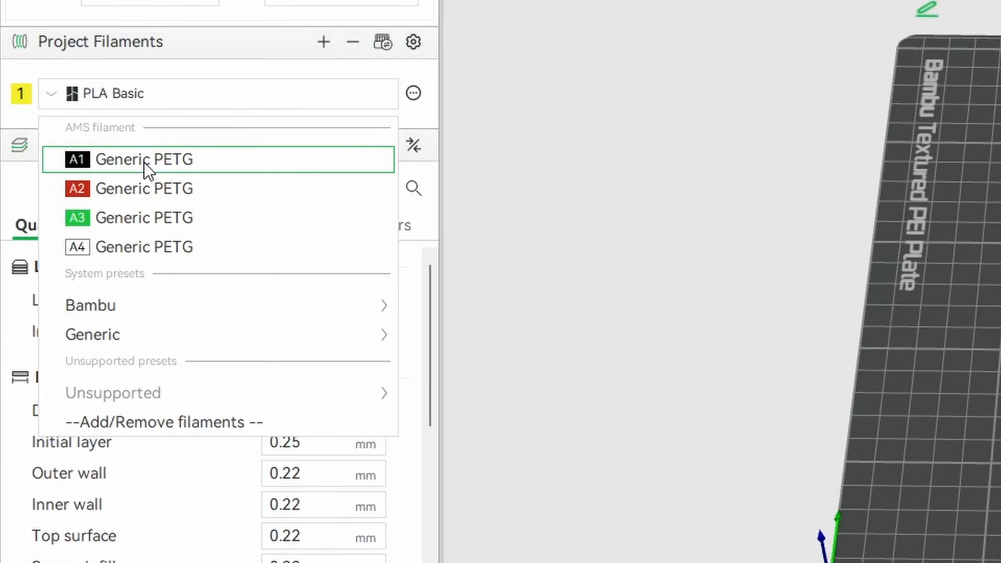
click(141, 164)
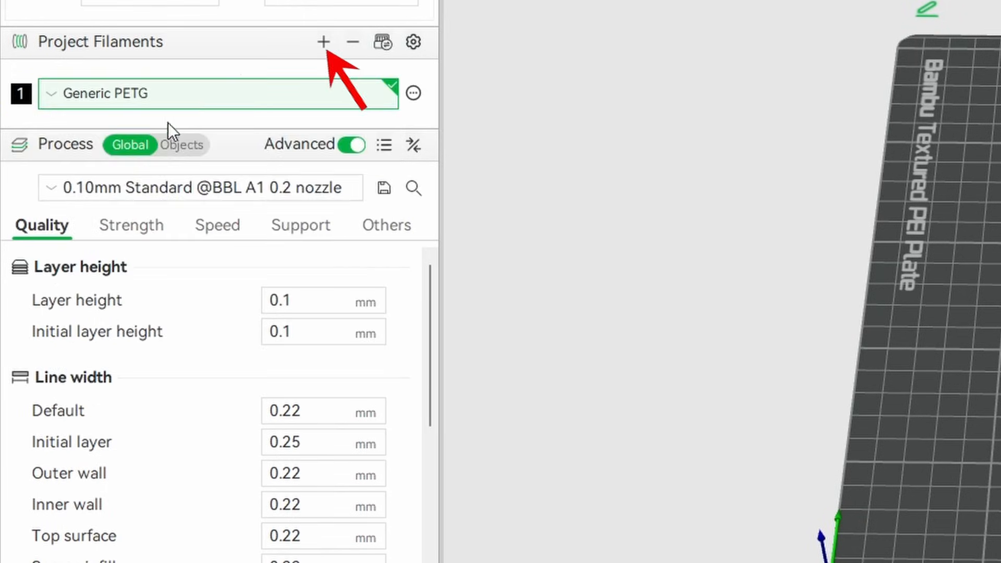
click(322, 43)
click(323, 43)
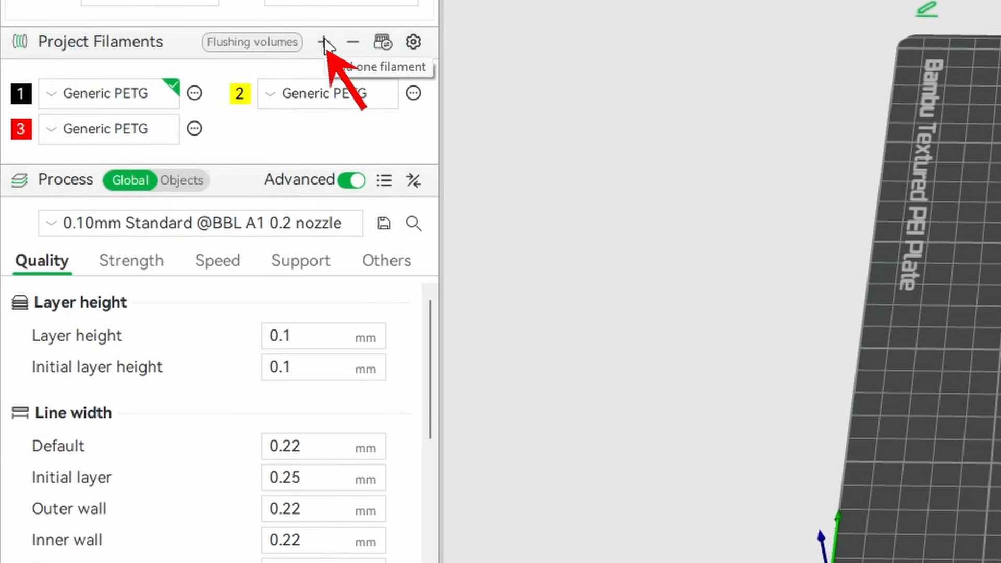
click(322, 43)
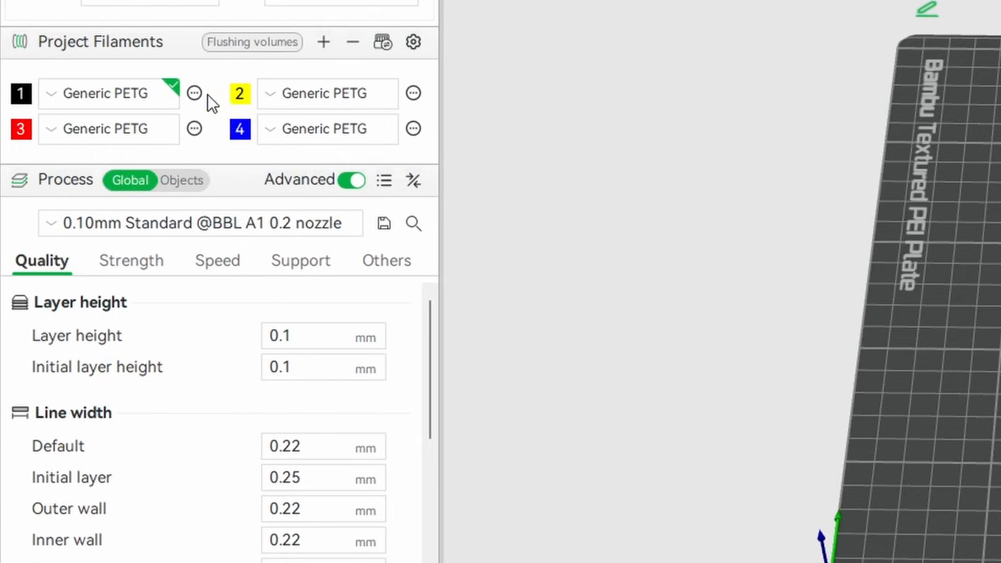
Assign the red A2 Generic PETG to filament 2 and the green A3 Generic PETG to filament 3
click(323, 94)
click(346, 188)
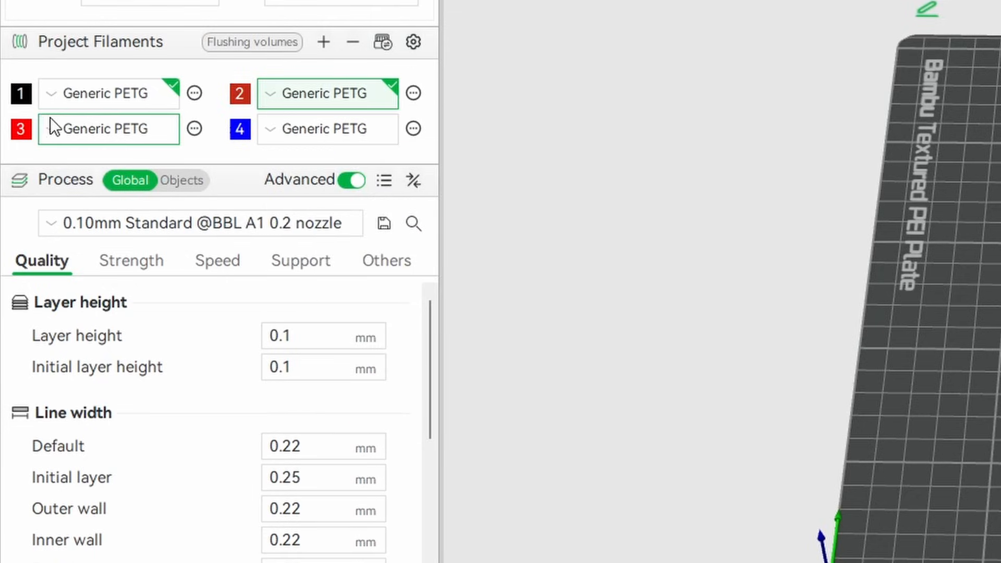
click(75, 130)
click(138, 253)
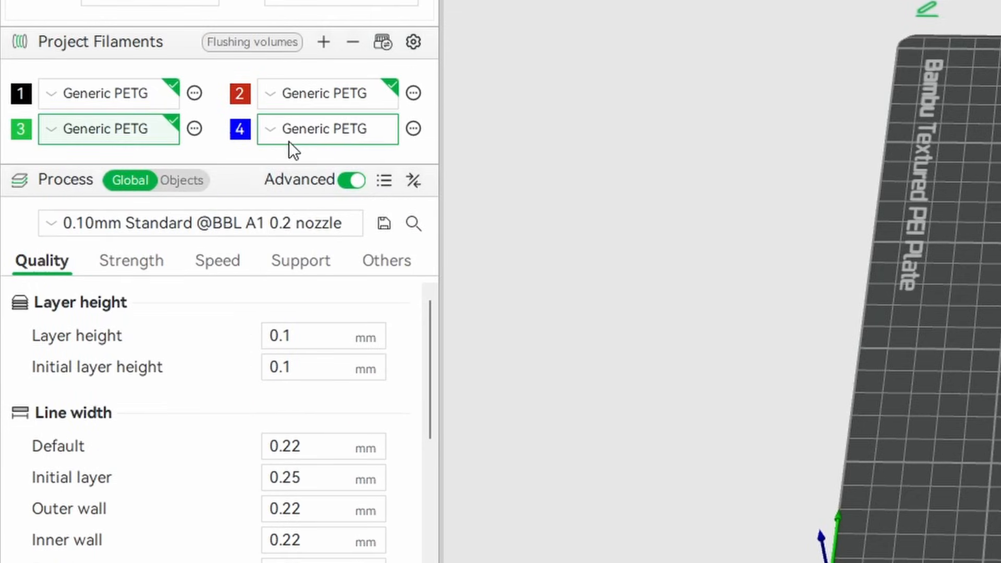
Assign the white A4 Generic PETG to filament 1, the black A1 to filament 2 and the red A2 to filament 4
click(292, 131)
click(98, 92)
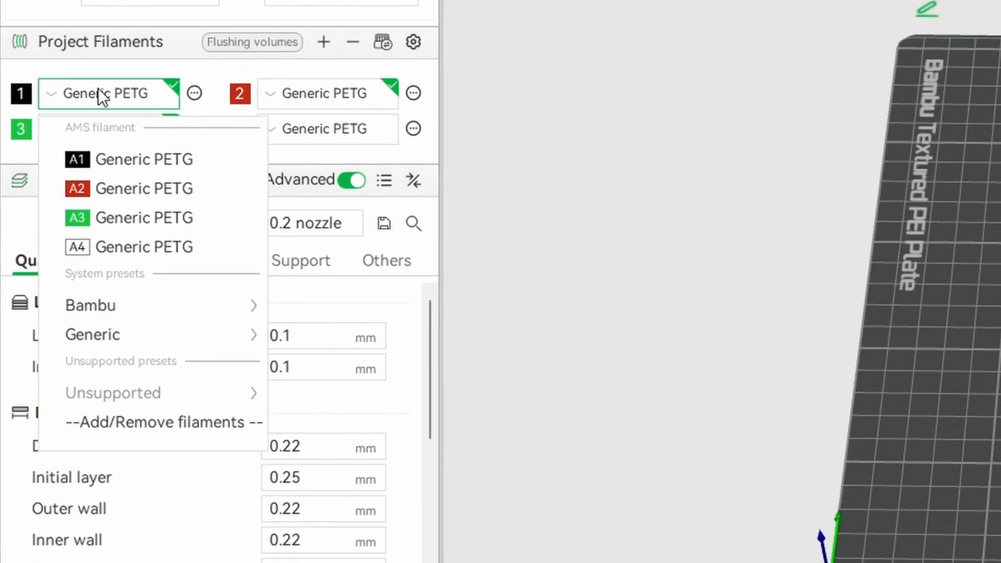
click(128, 245)
click(314, 95)
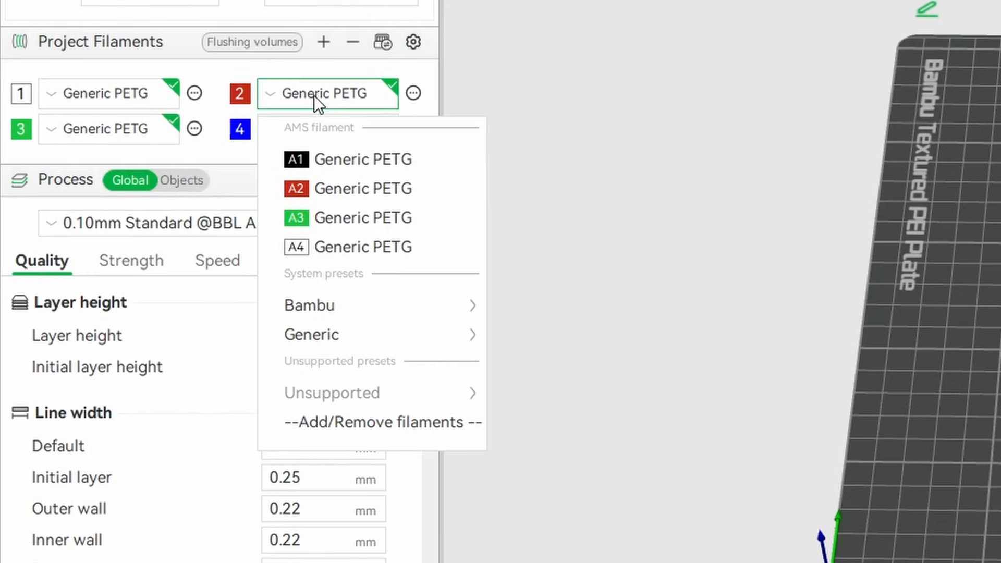
click(317, 157)
click(323, 129)
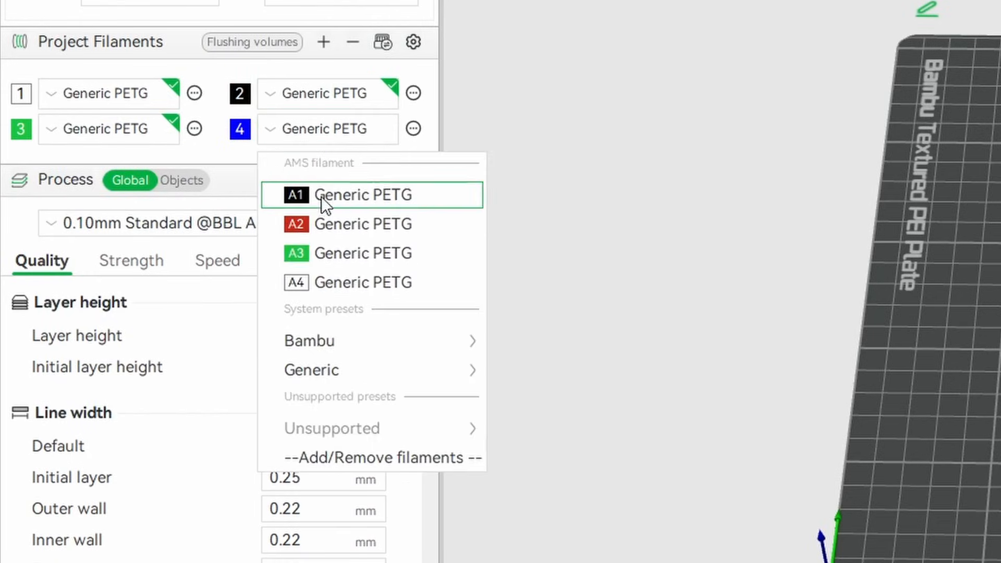
click(329, 225)
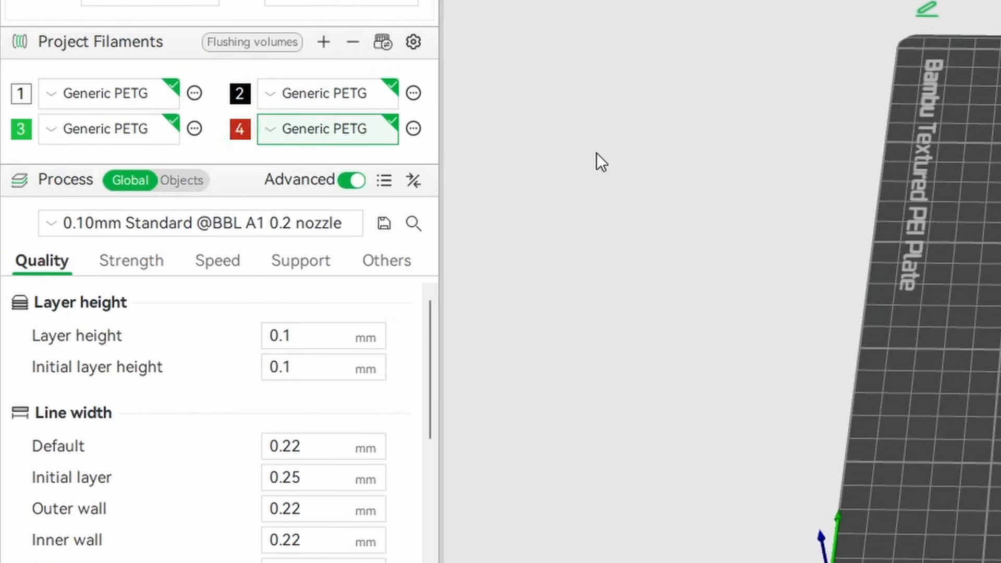
click(260, 230)
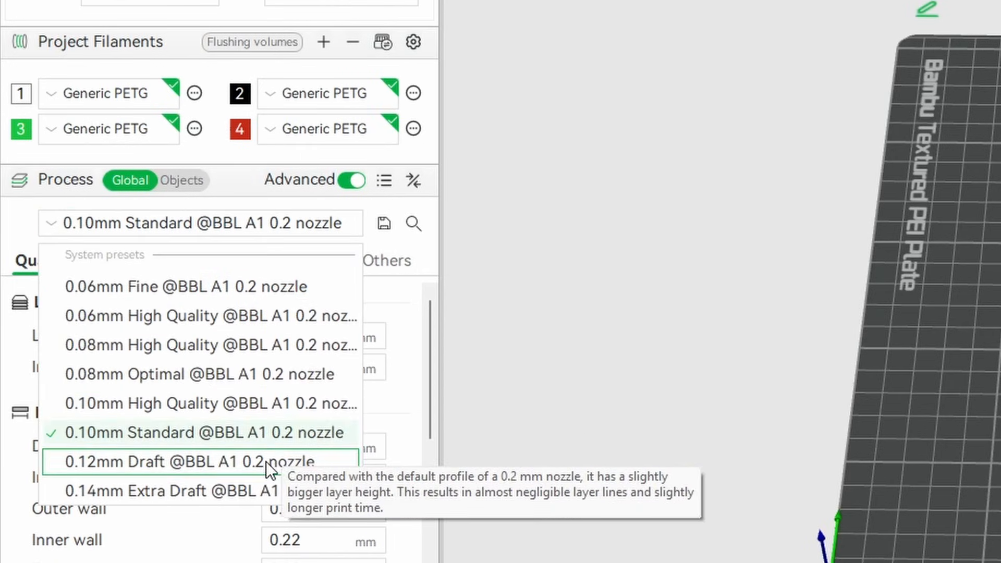
click(233, 440)
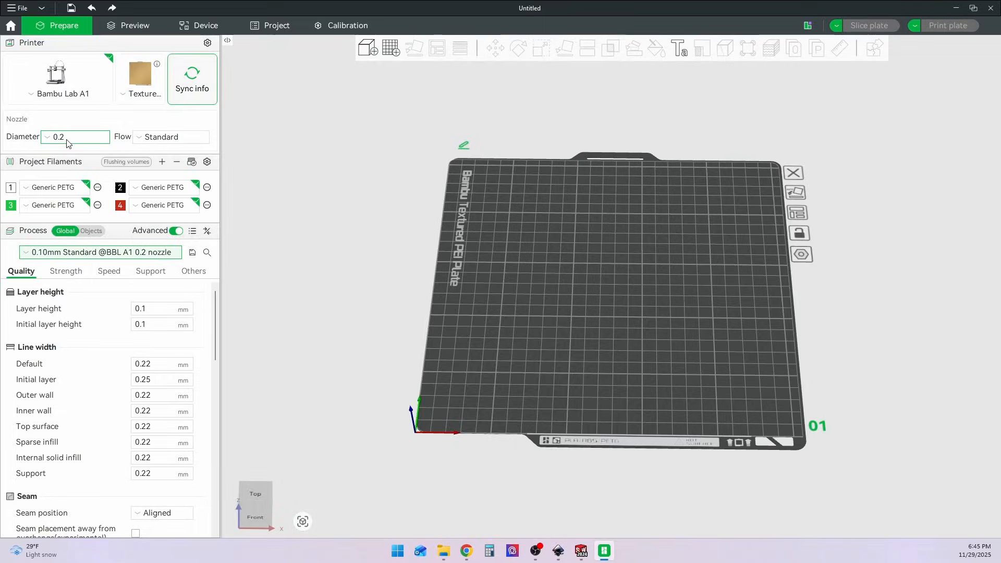
click(67, 139)
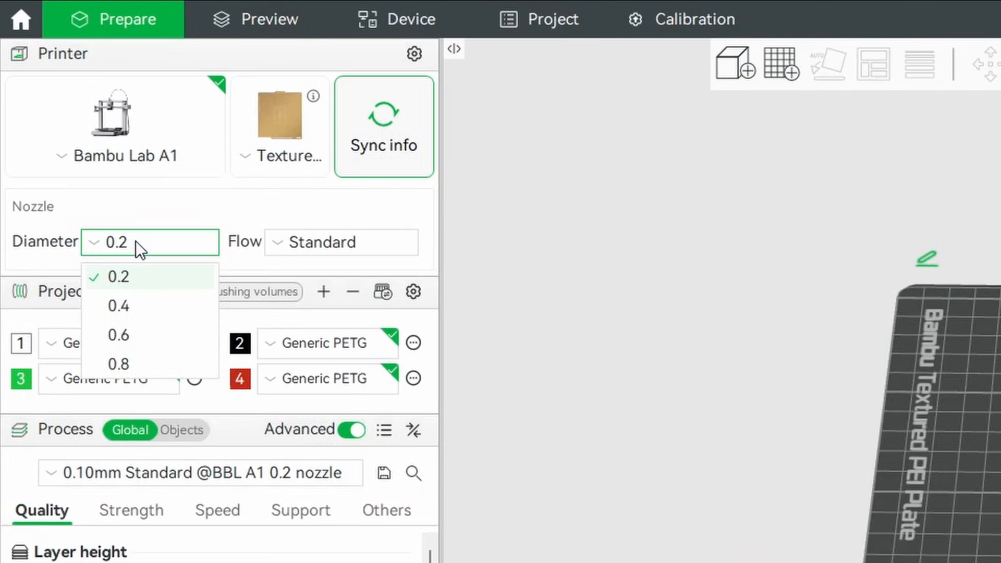
click(136, 241)
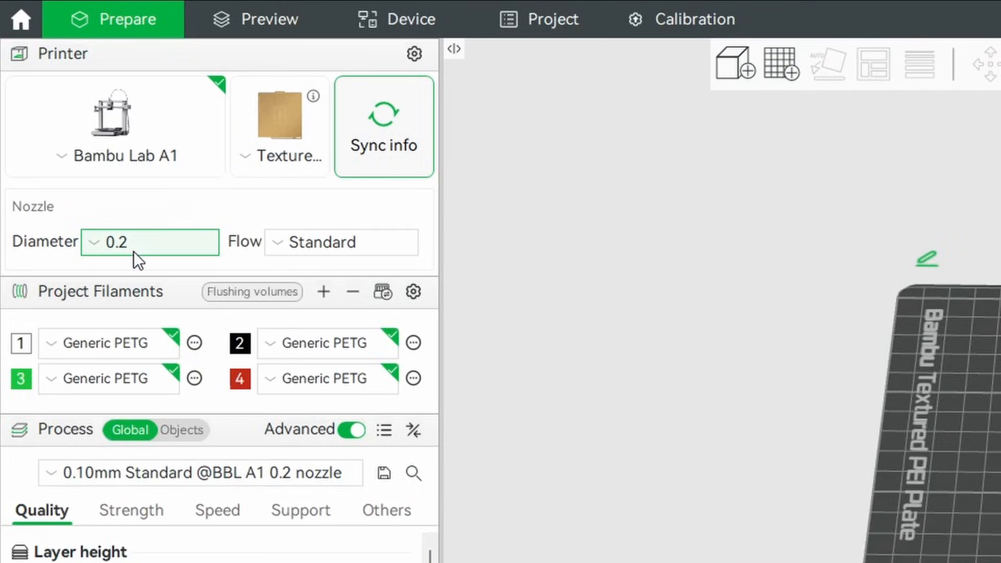
click(387, 133)
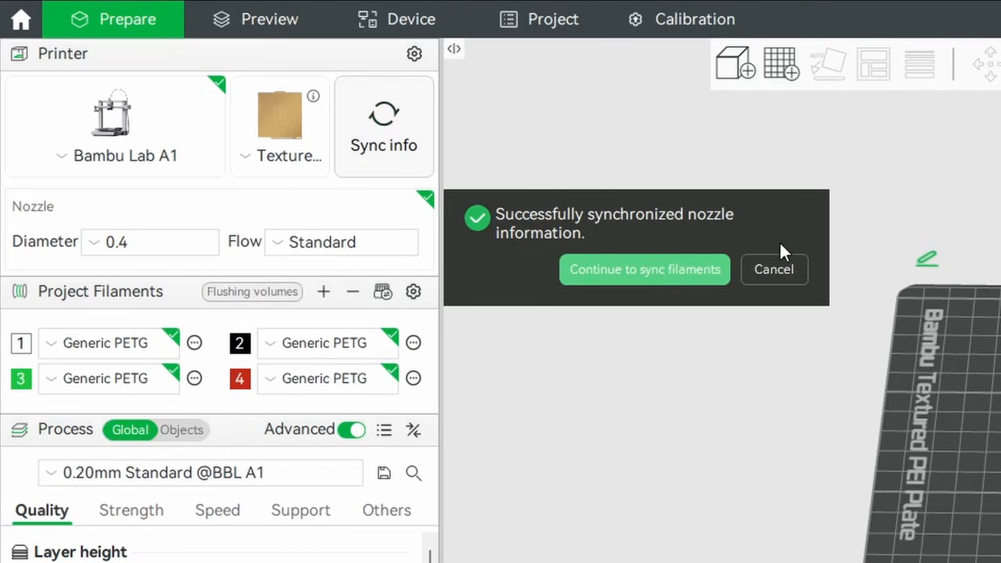
click(770, 269)
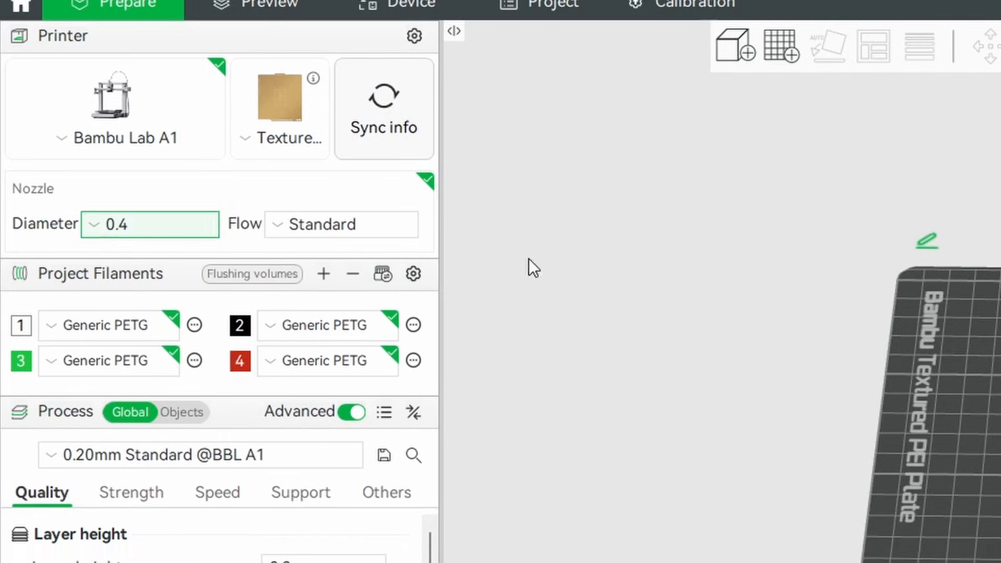
click(210, 460)
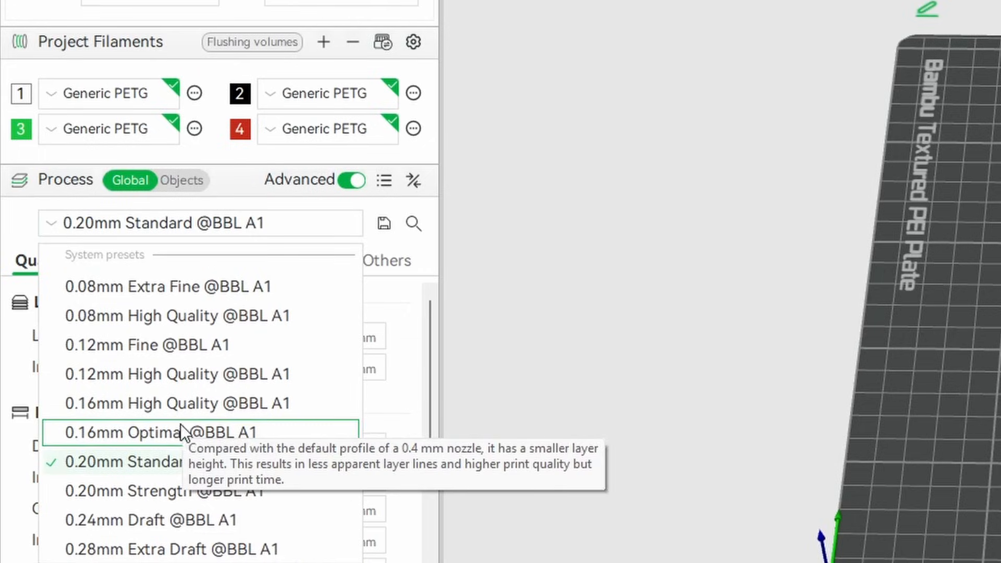
click(176, 462)
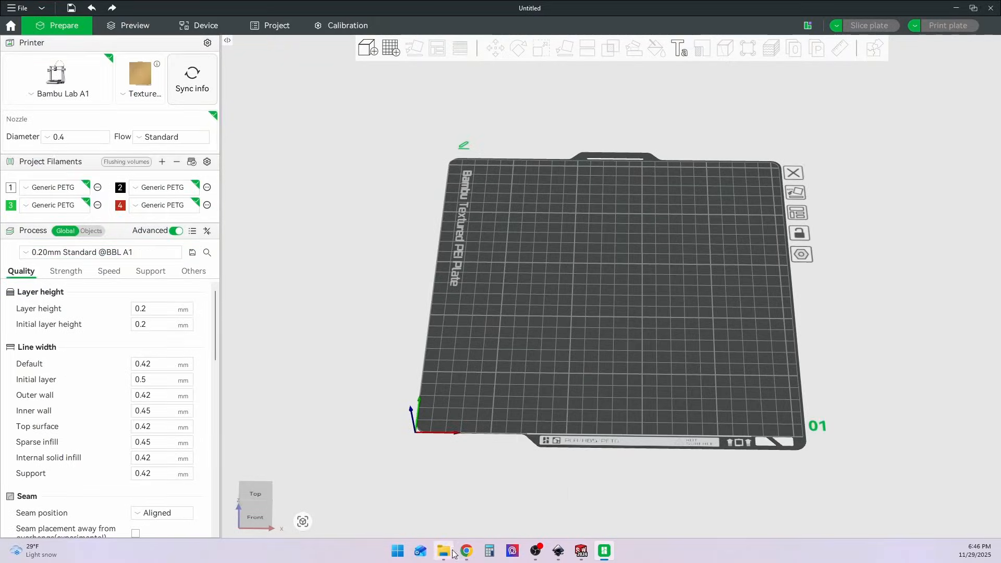
Import Grinch.STL from the Grinch folder onto the build plate and accept scaling it to millimeters
click(447, 552)
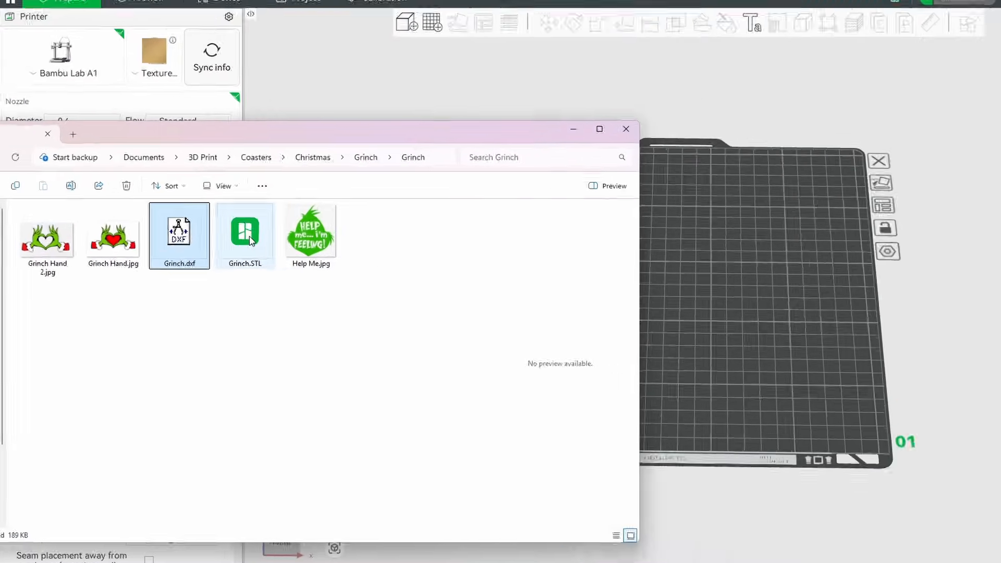
drag(250, 241, 773, 274)
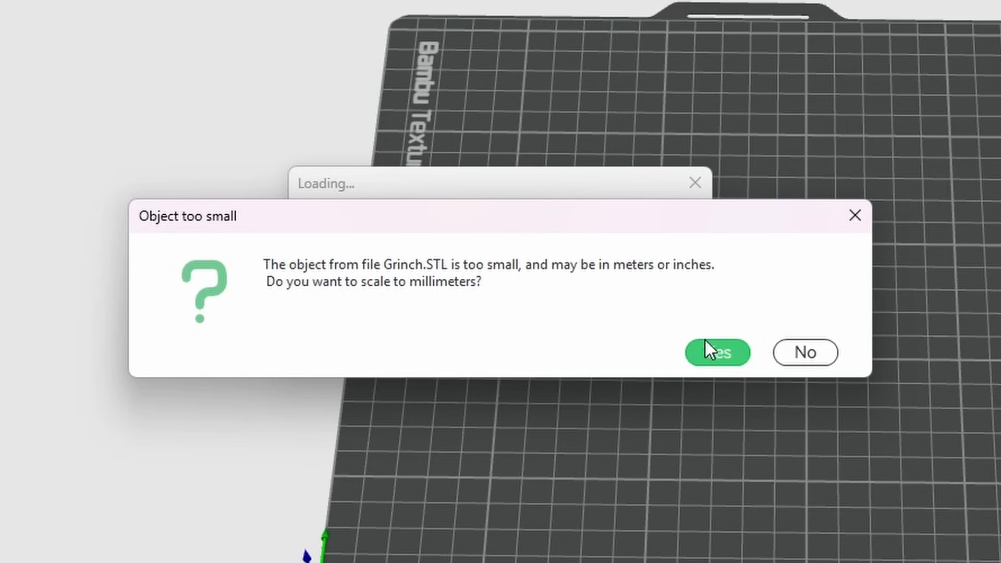
click(720, 347)
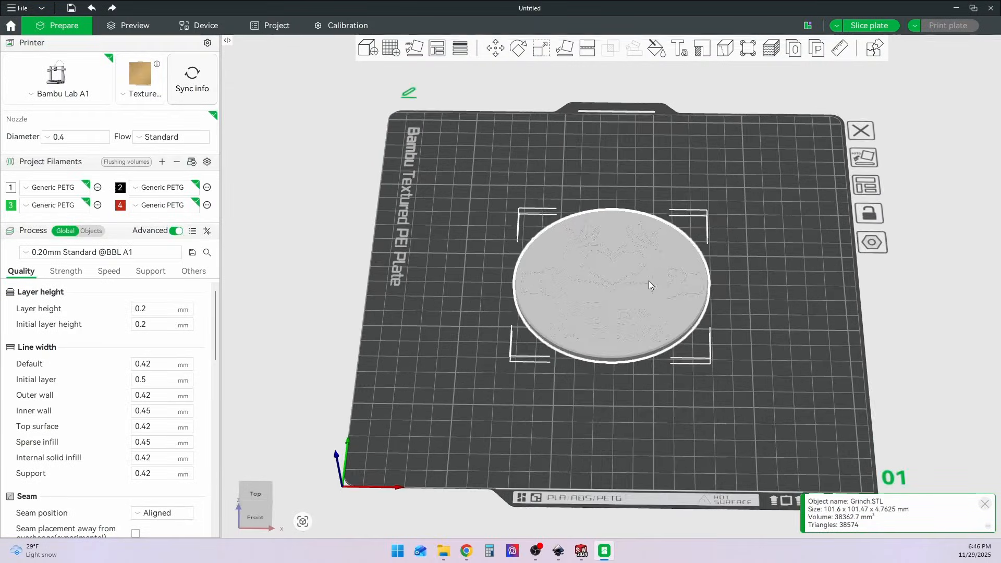
Start Color Painting on the coaster and choose the Fill tool
scroll(649, 285, up, 3)
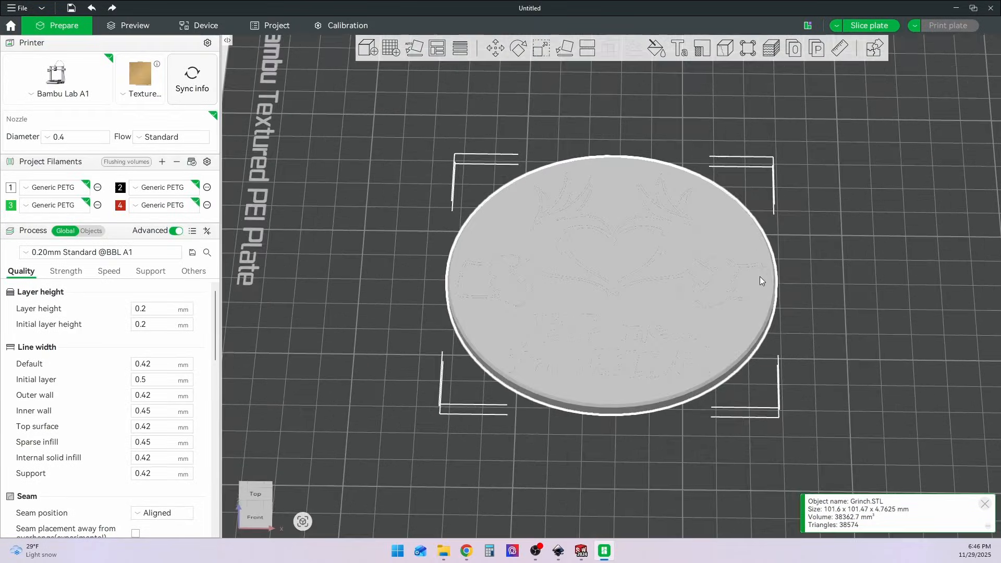
scroll(844, 284, up, 3)
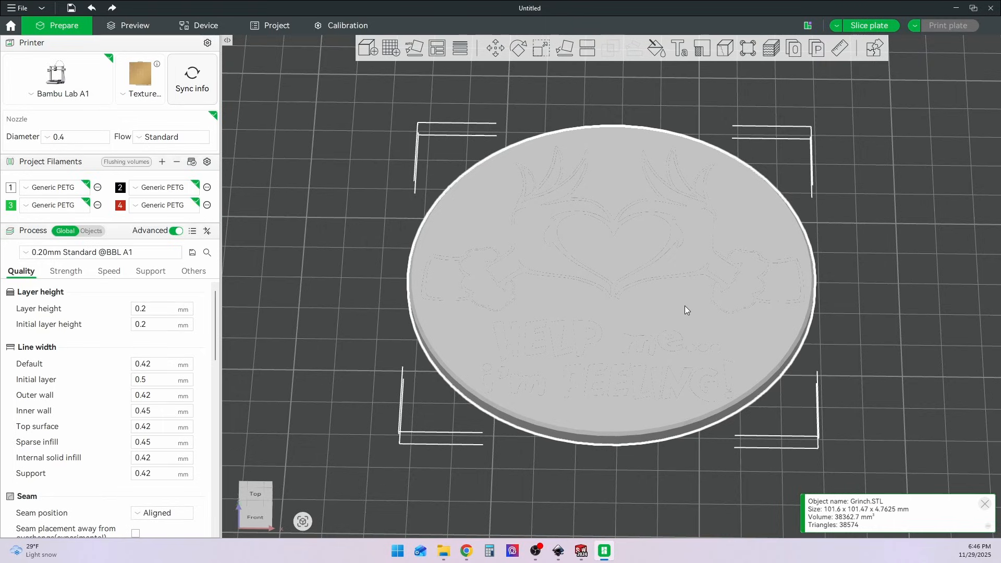
click(656, 52)
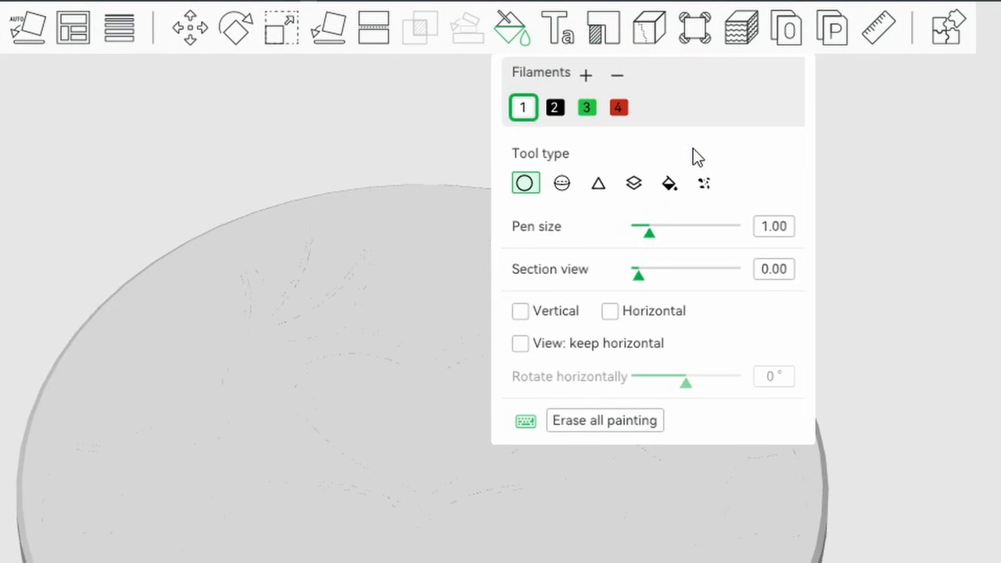
click(671, 184)
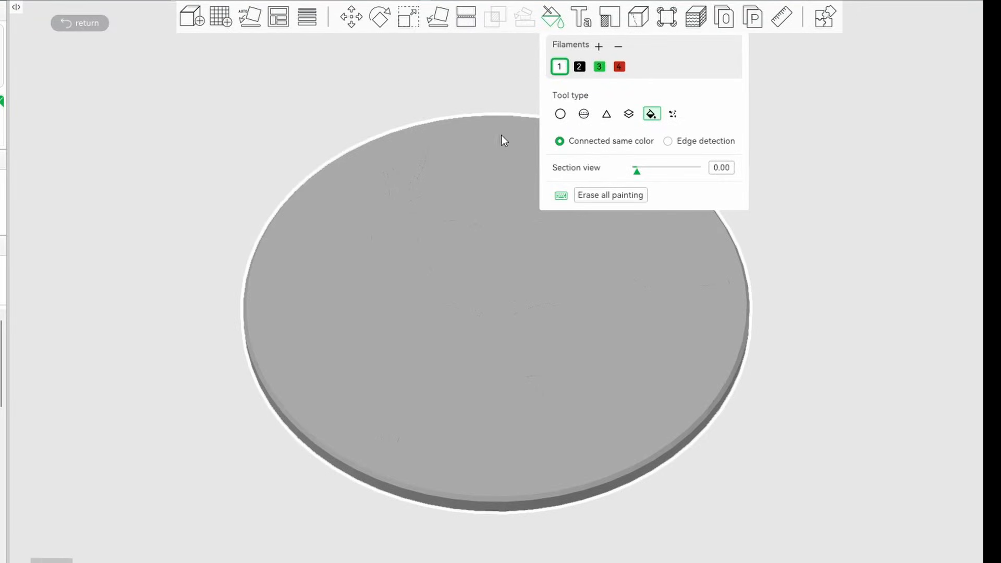
click(579, 66)
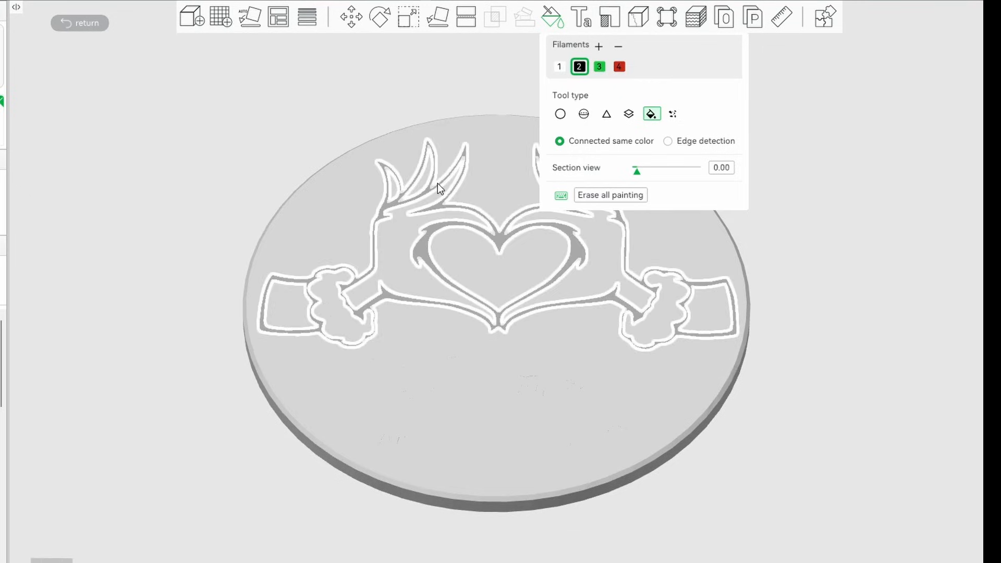
click(437, 183)
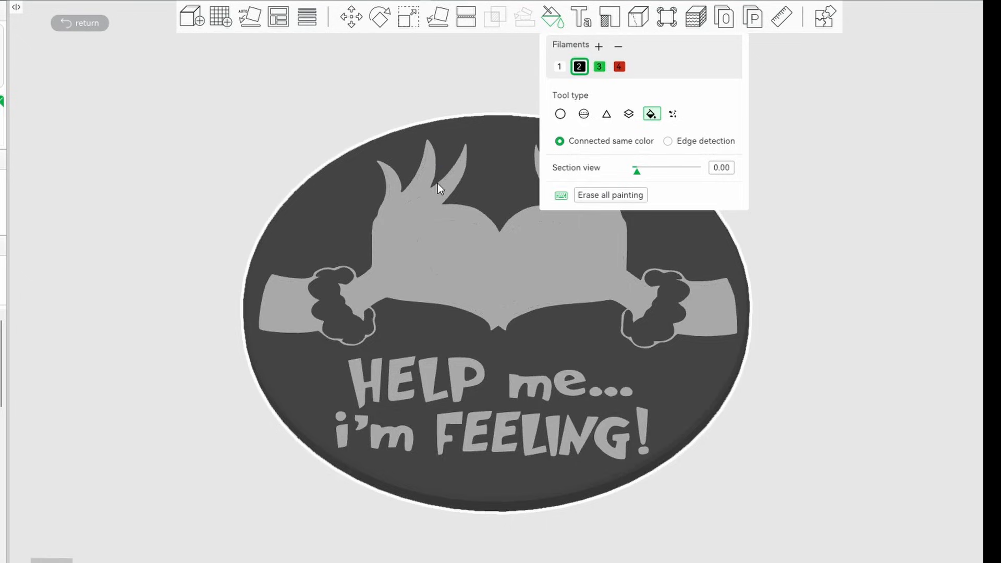
click(559, 66)
click(398, 199)
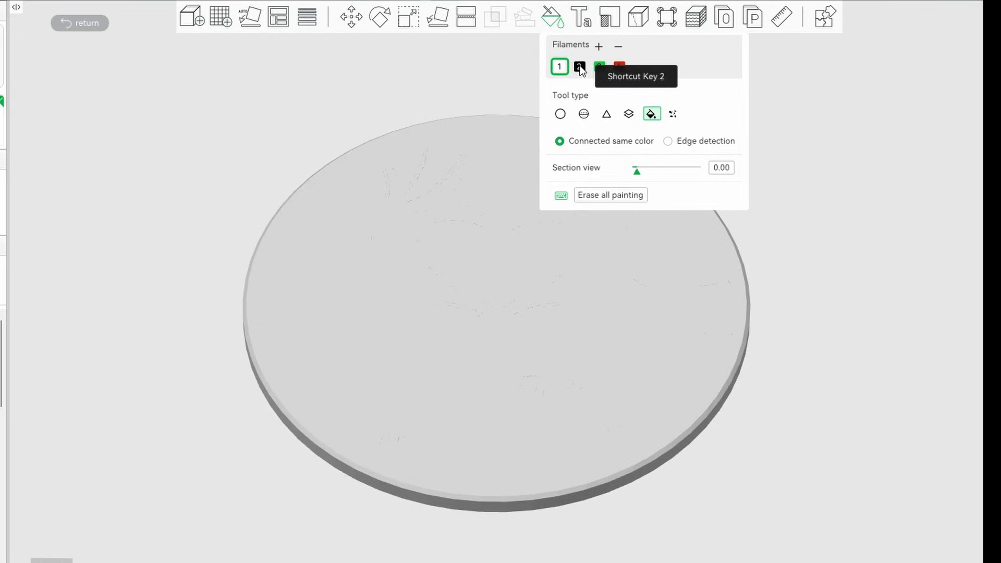
Fill the outlines of the hands and sleeves and the words "me..." and "i'm" with black filament 2
click(576, 66)
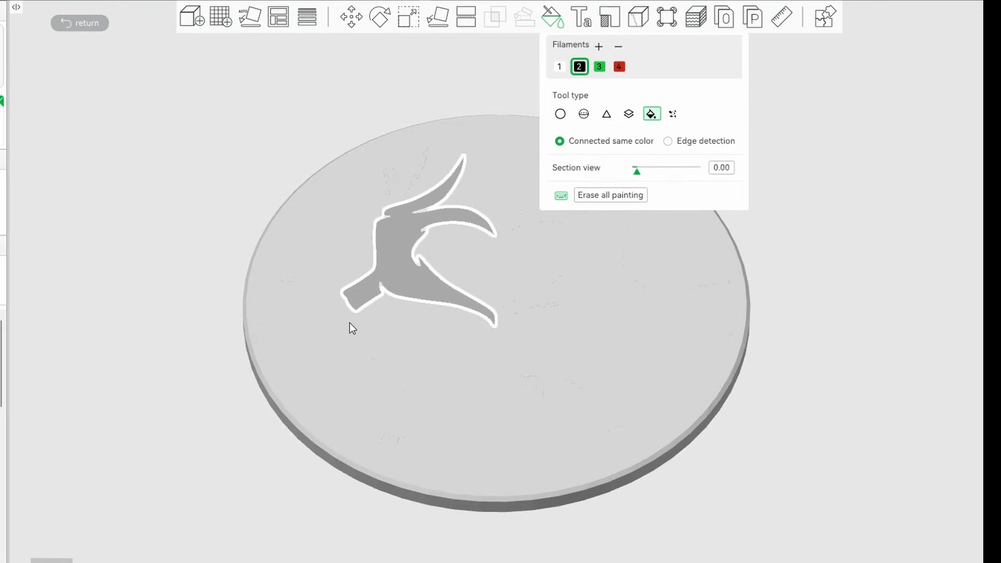
click(374, 302)
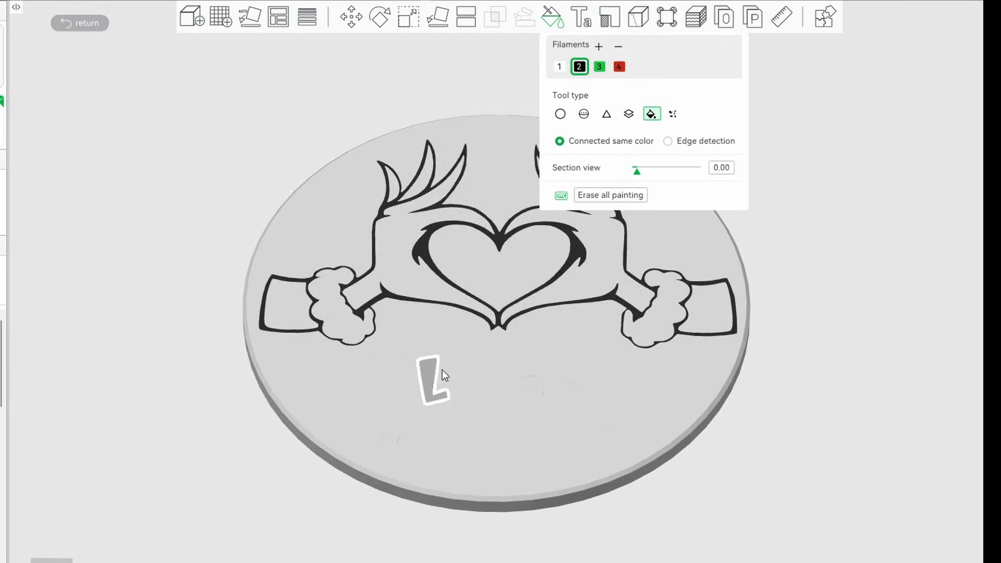
click(524, 386)
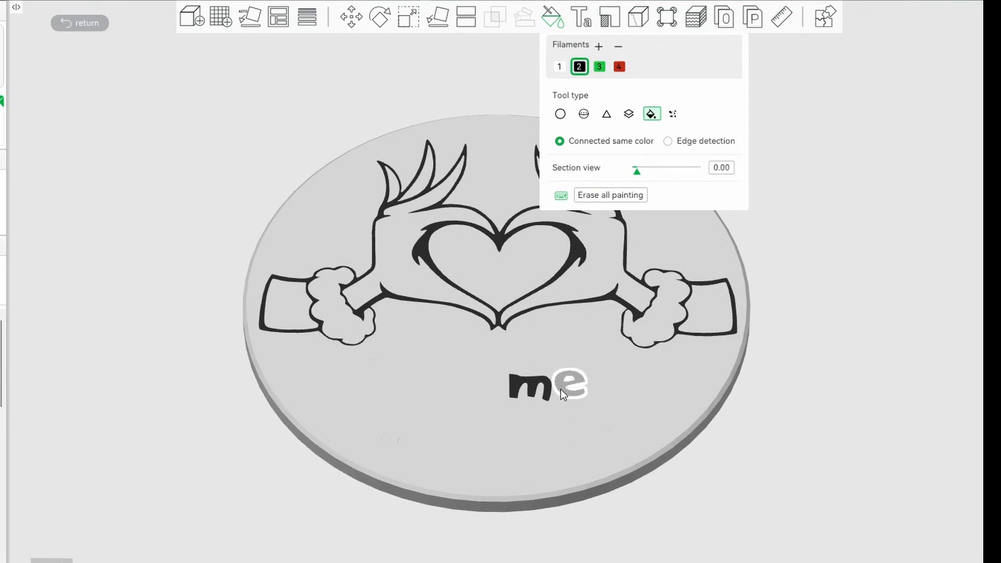
click(562, 390)
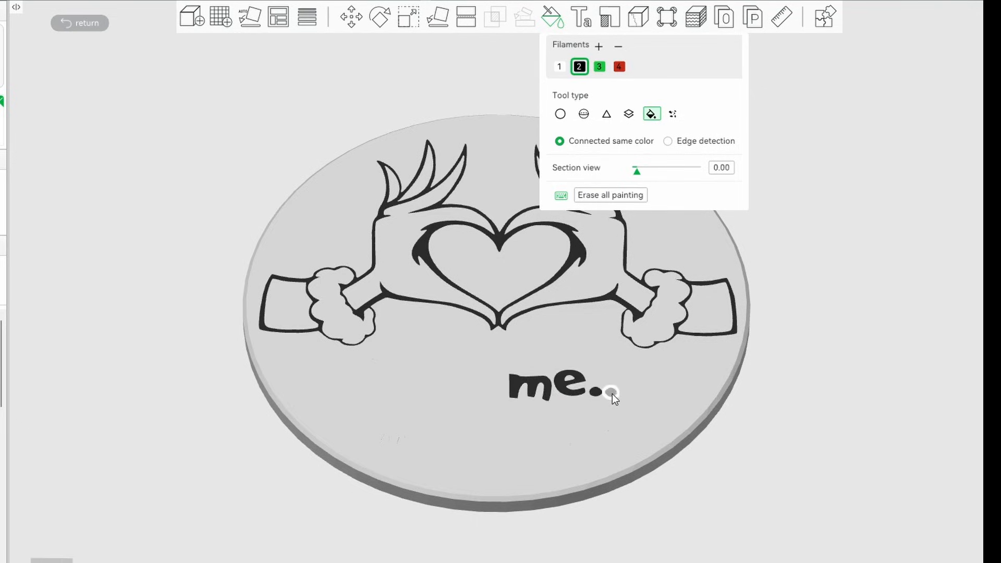
click(613, 395)
click(626, 393)
click(346, 438)
click(340, 417)
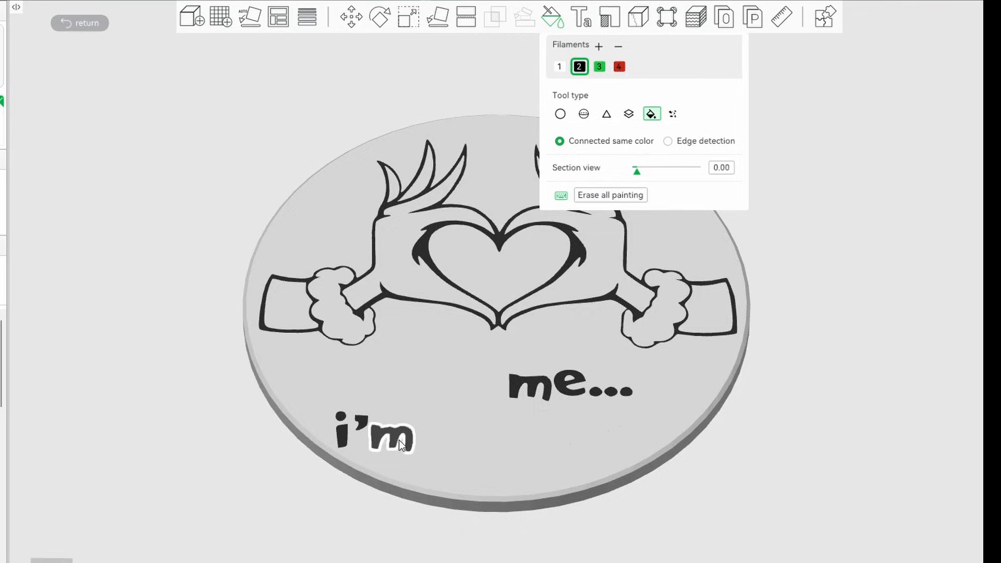
Fill the fingers and palms of both Grinch hands with green filament 3
click(599, 66)
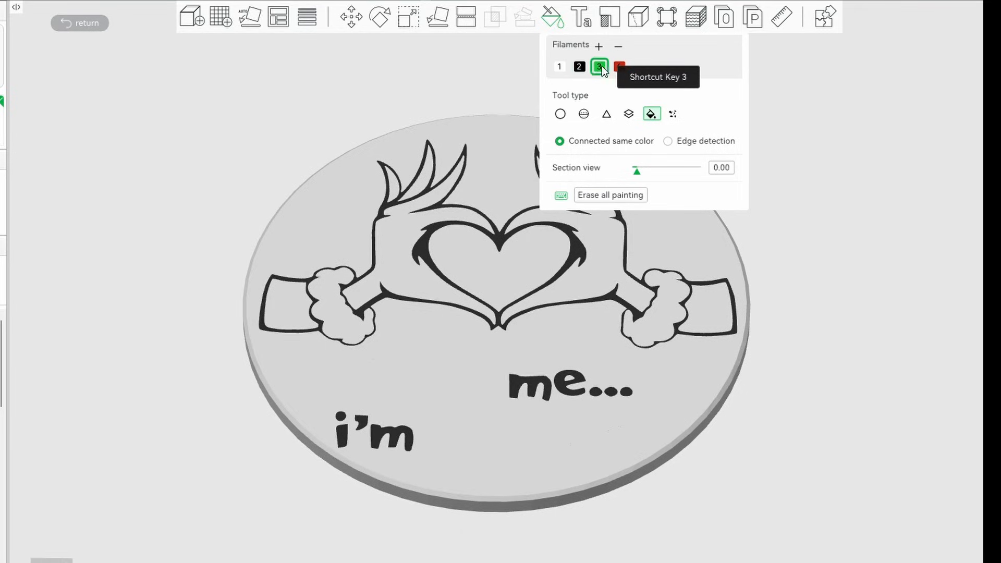
click(393, 188)
click(424, 179)
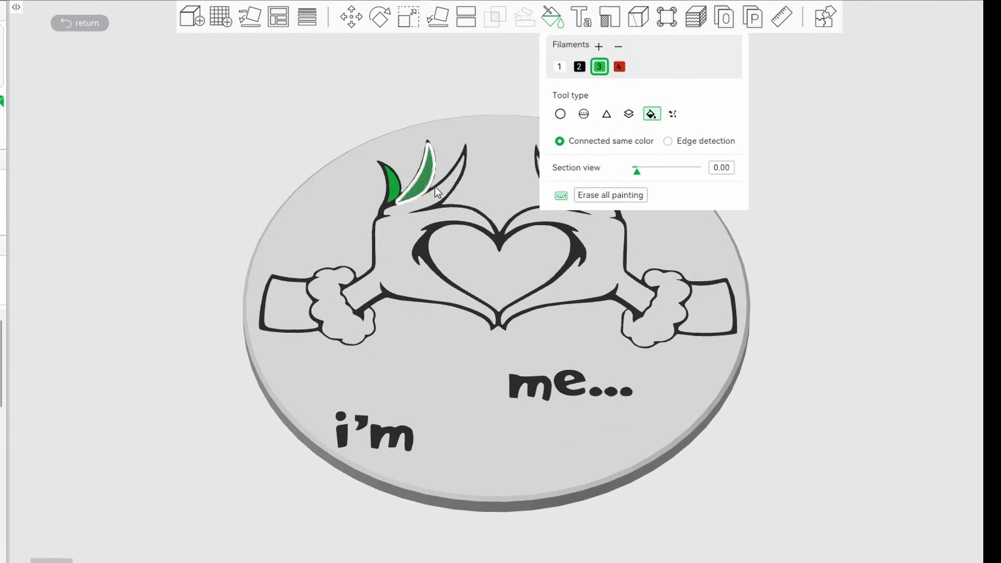
click(438, 199)
scroll(551, 233, down, 3)
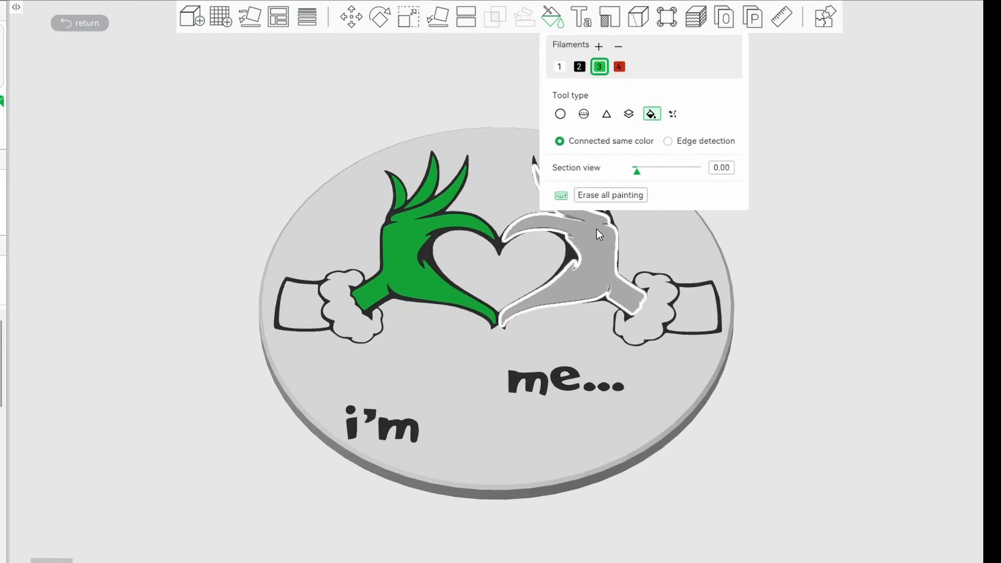
middle_drag(625, 232, 537, 308)
click(487, 295)
Fill every letter of "FEELING!" and both parts of its exclamation mark with green filament 3
scroll(490, 292, up, 3)
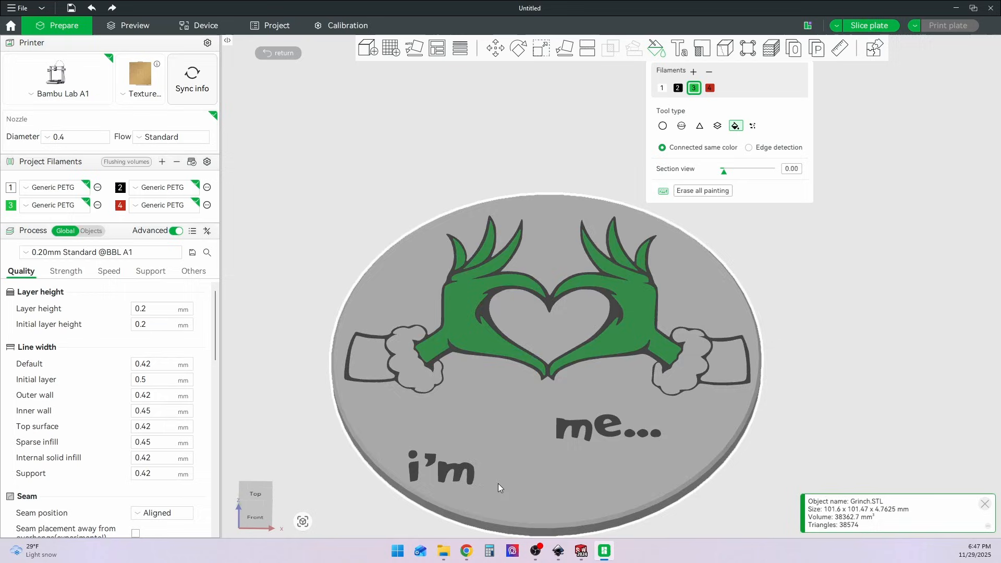
click(355, 550)
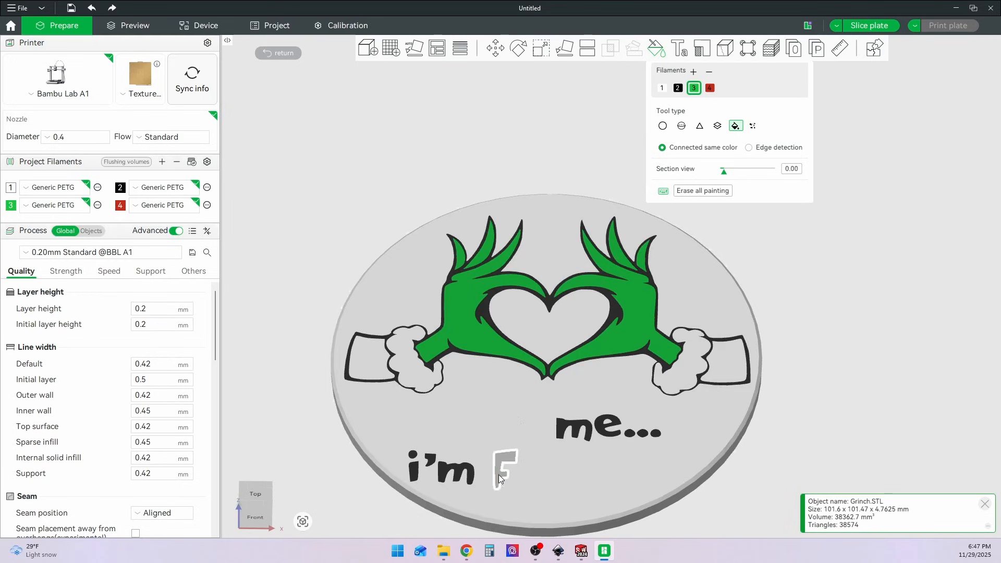
click(390, 544)
click(548, 472)
click(575, 476)
click(593, 476)
click(615, 474)
click(645, 476)
click(669, 462)
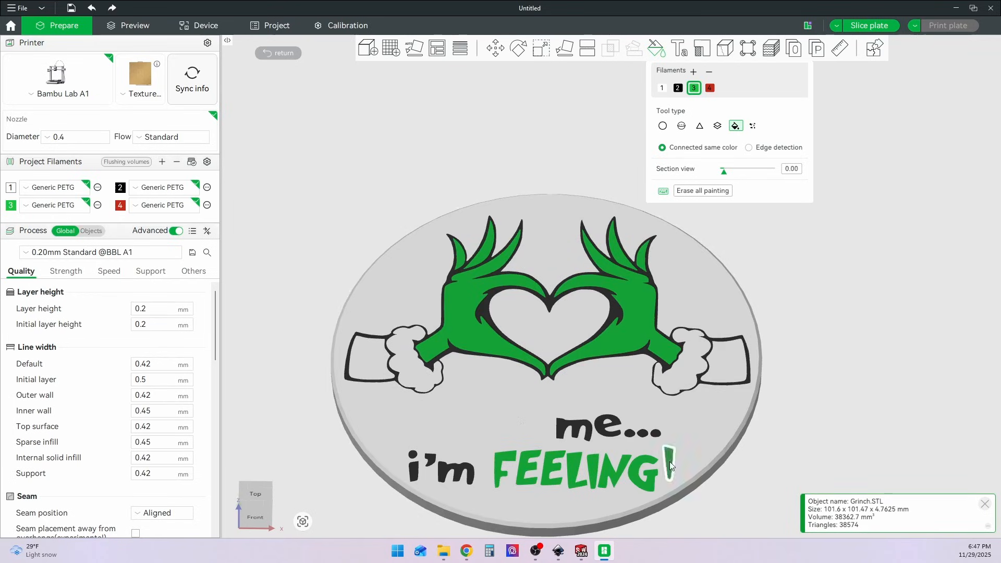
click(669, 484)
Fill the heart and both sleeves with red filament 4
click(709, 88)
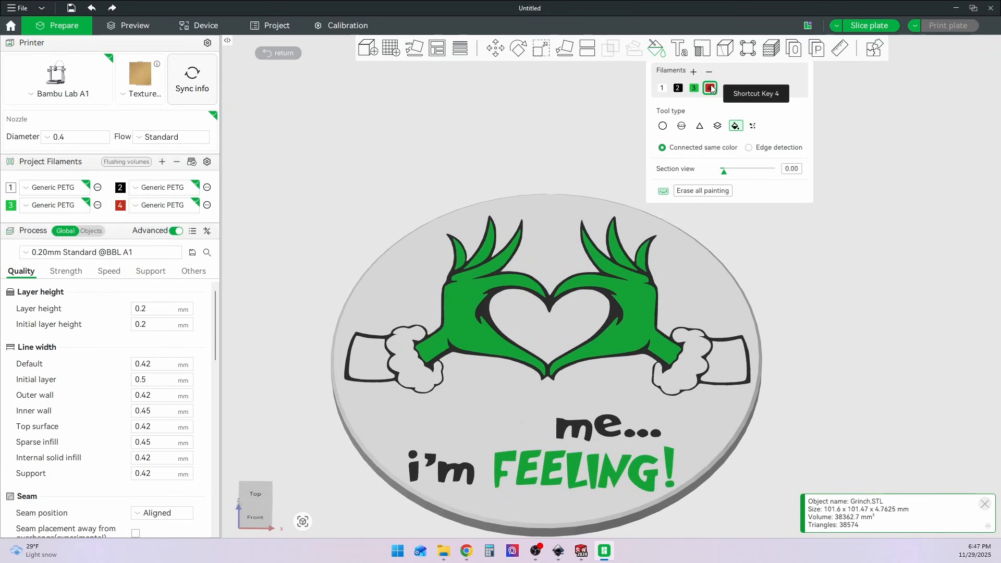
click(579, 334)
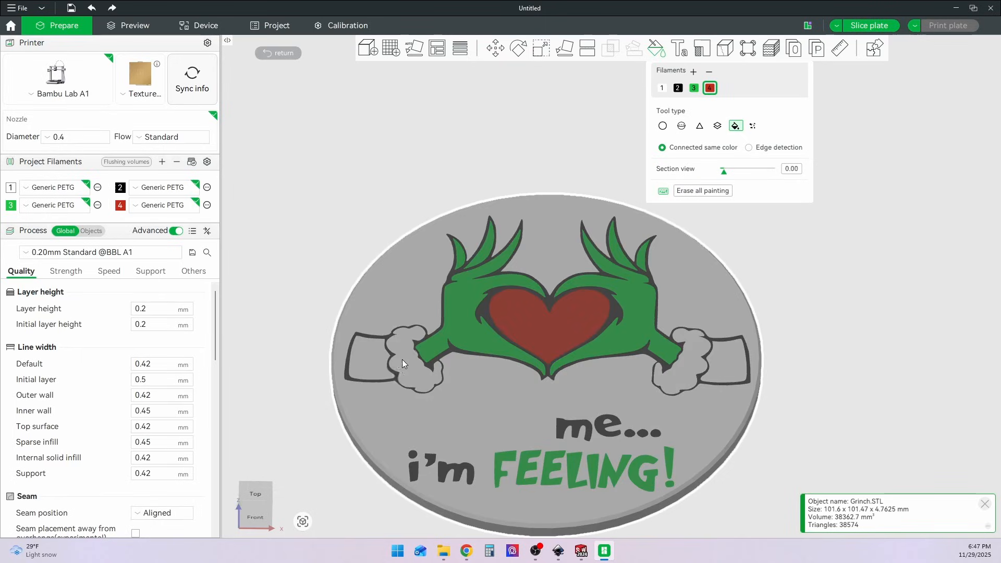
click(375, 361)
click(728, 365)
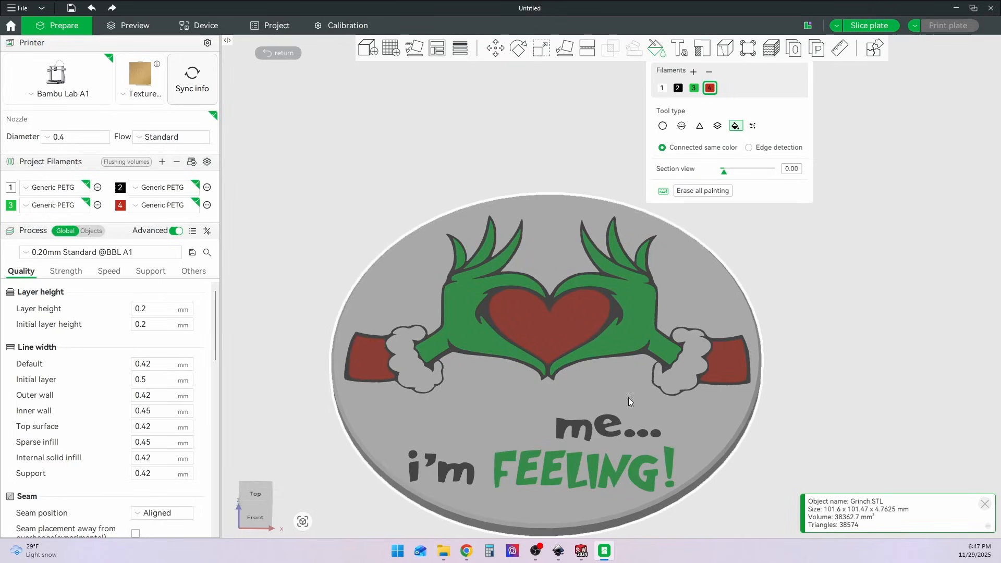
Fill the four letters of "HELP" with red filament 4 and leave Color Painting
click(428, 421)
click(458, 428)
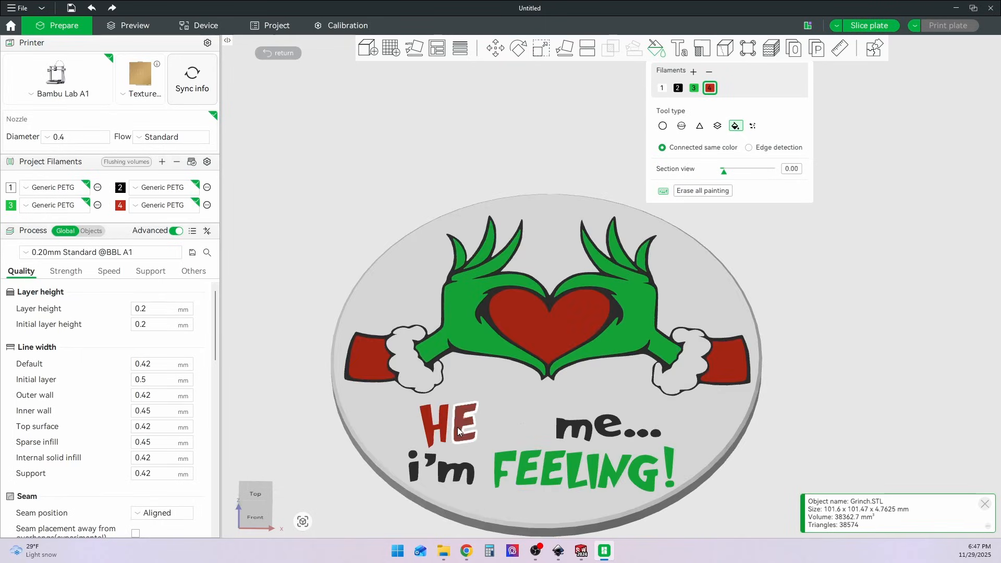
click(489, 431)
click(513, 427)
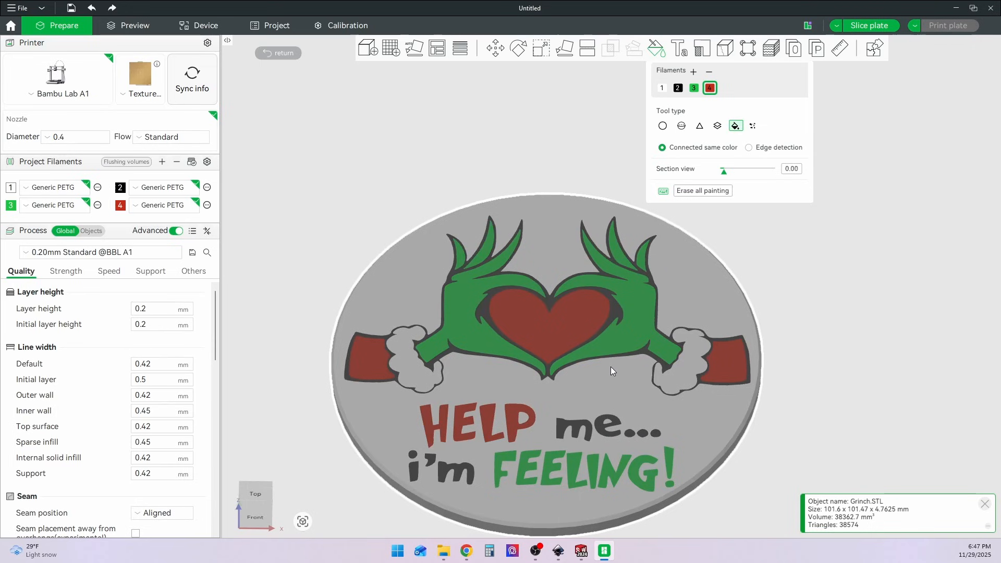
click(657, 48)
scroll(597, 260, down, 5)
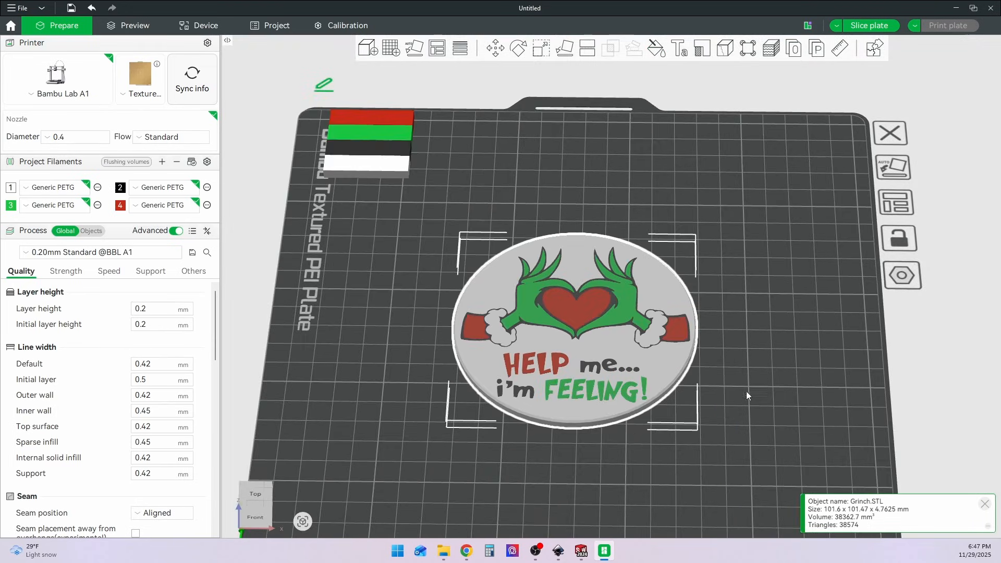
click(719, 401)
scroll(640, 374, up, 3)
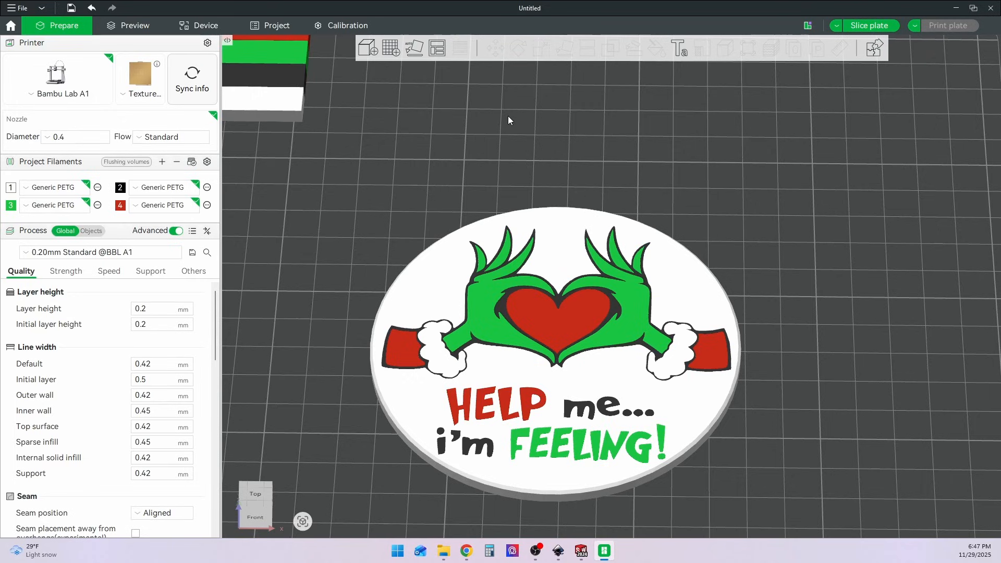
Lay the coaster on its painted face so the design sits against the build plate
click(552, 228)
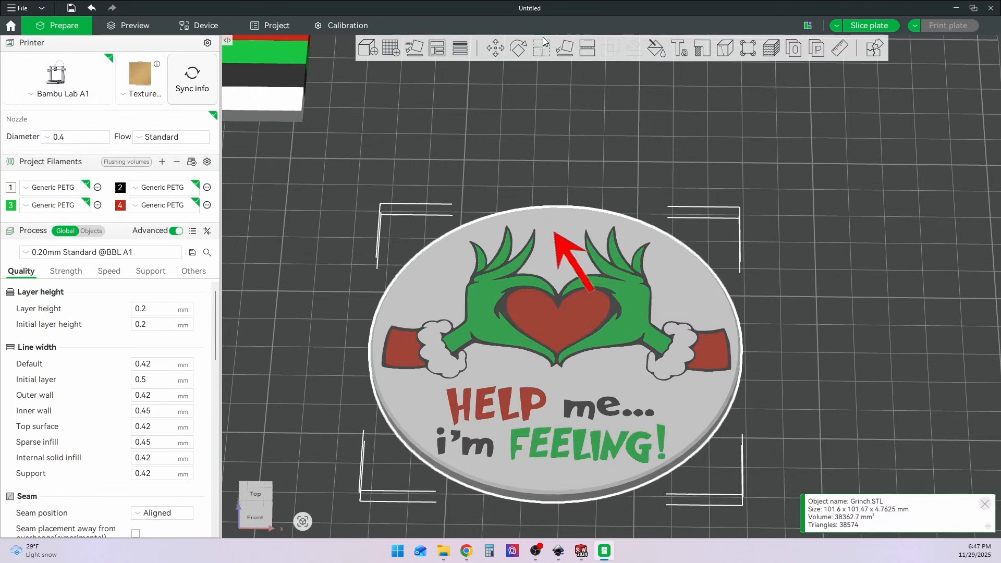
click(570, 51)
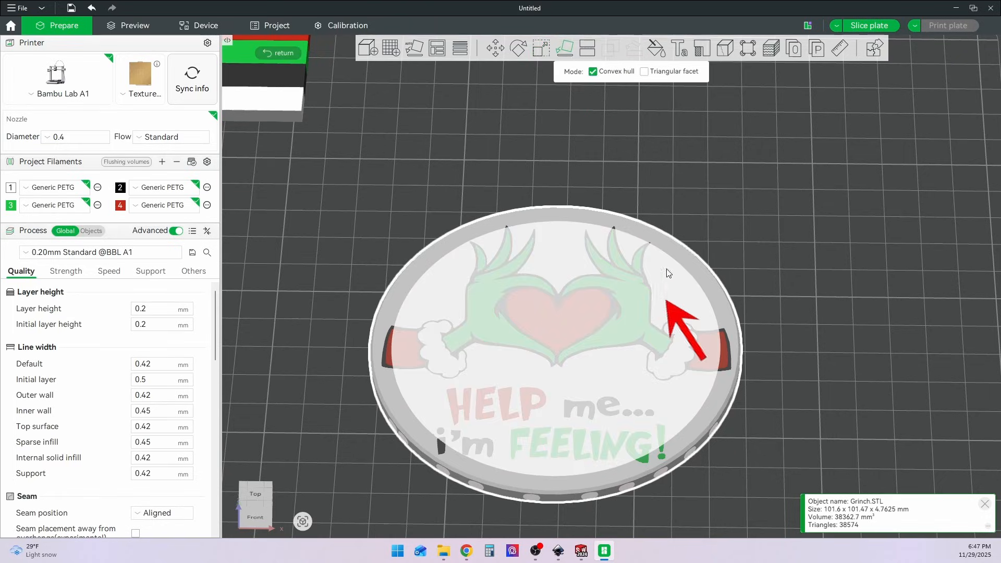
click(658, 291)
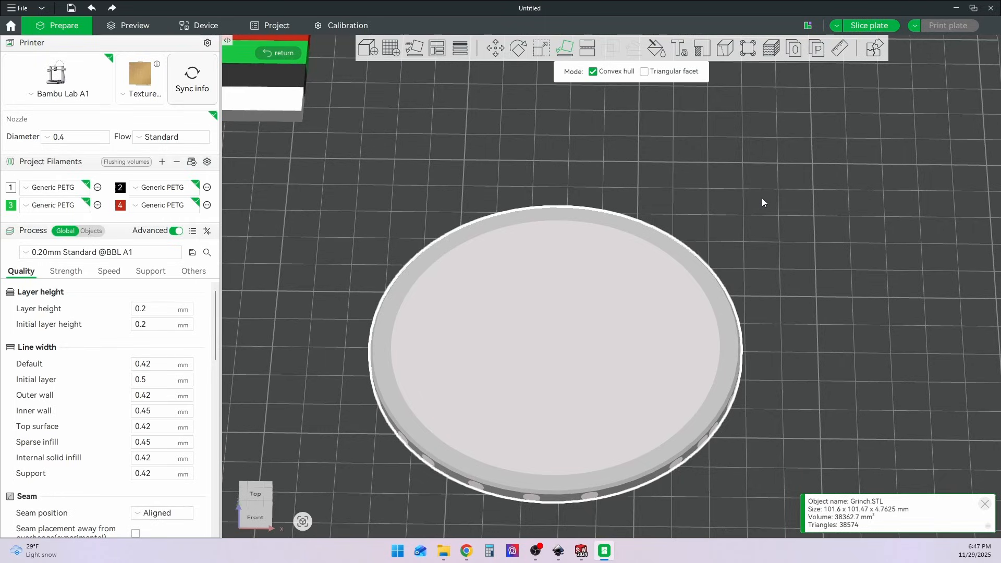
click(762, 198)
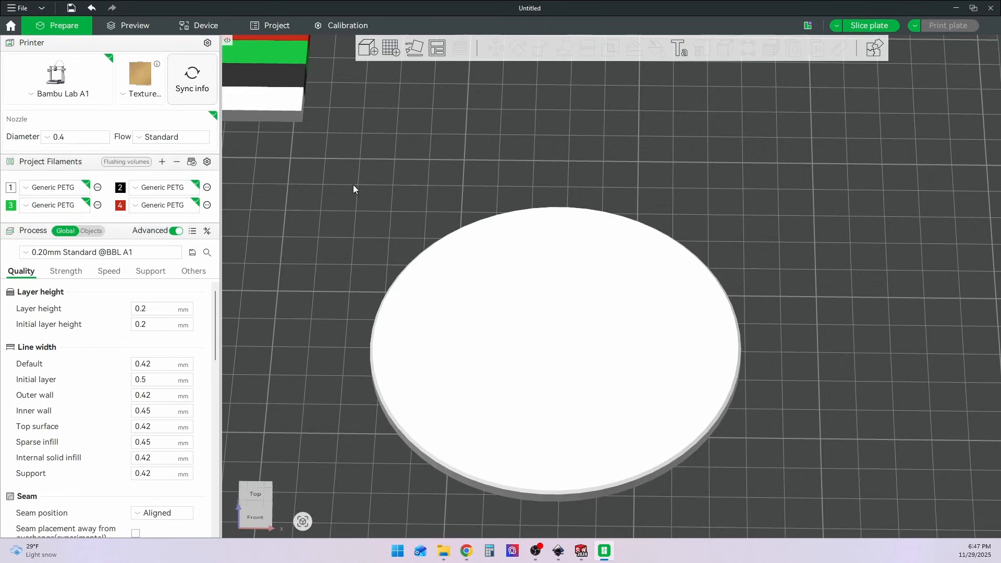
Slice the plate and preview only layer 1 to inspect the coloured design
click(875, 26)
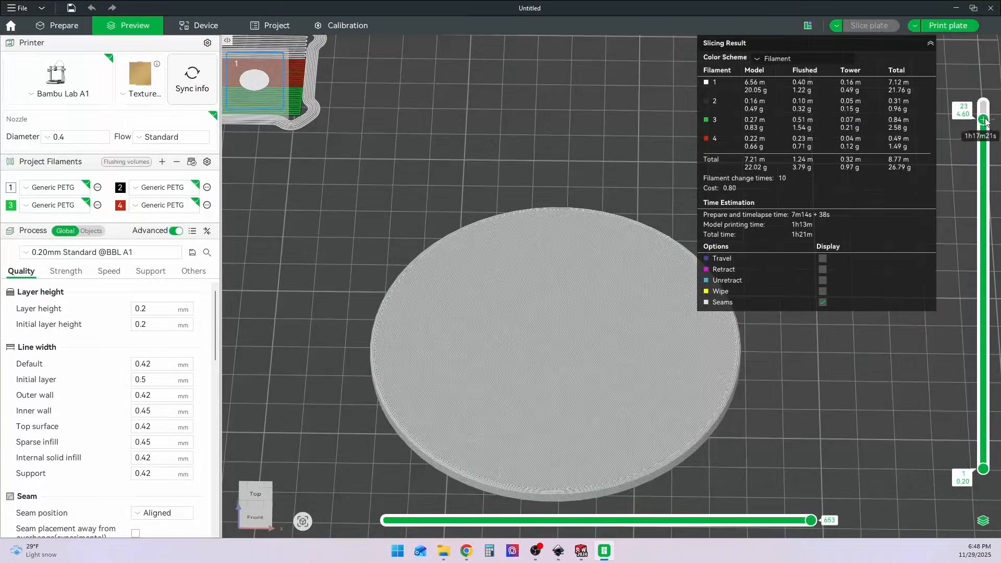
drag(984, 120, 999, 469)
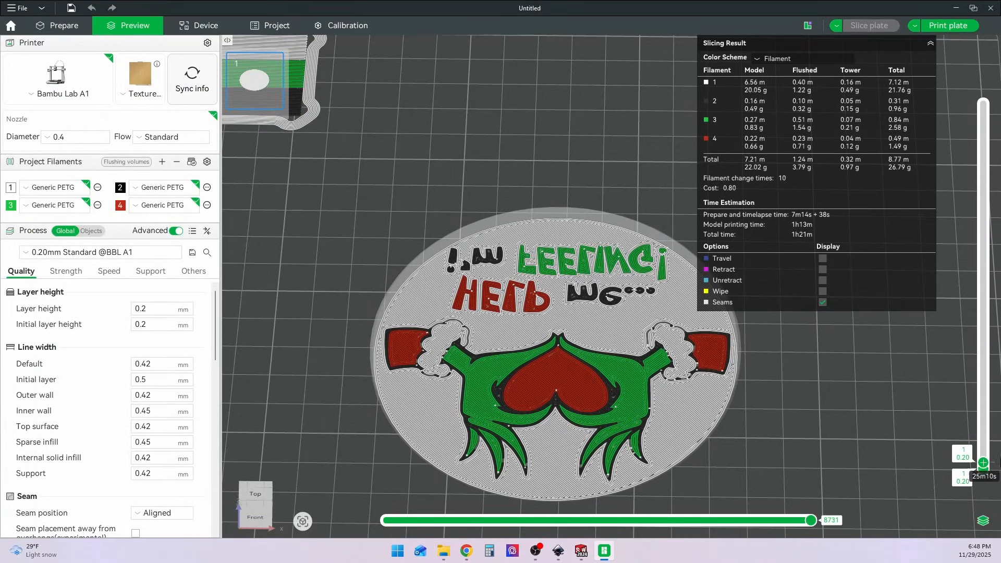
scroll(511, 438, up, 5)
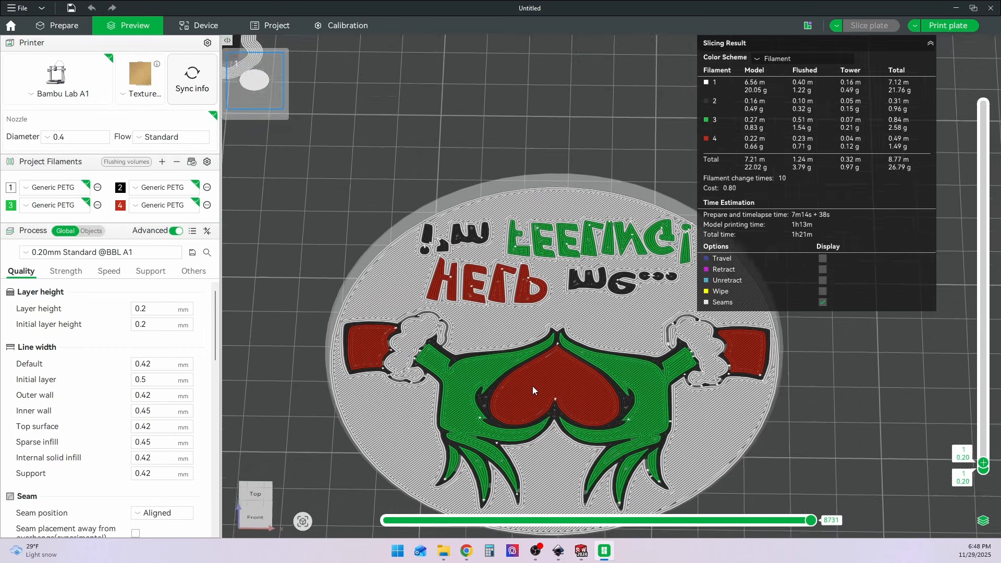
Turn off the seam markers in the layer 1 preview of the coaster
scroll(498, 307, up, 3)
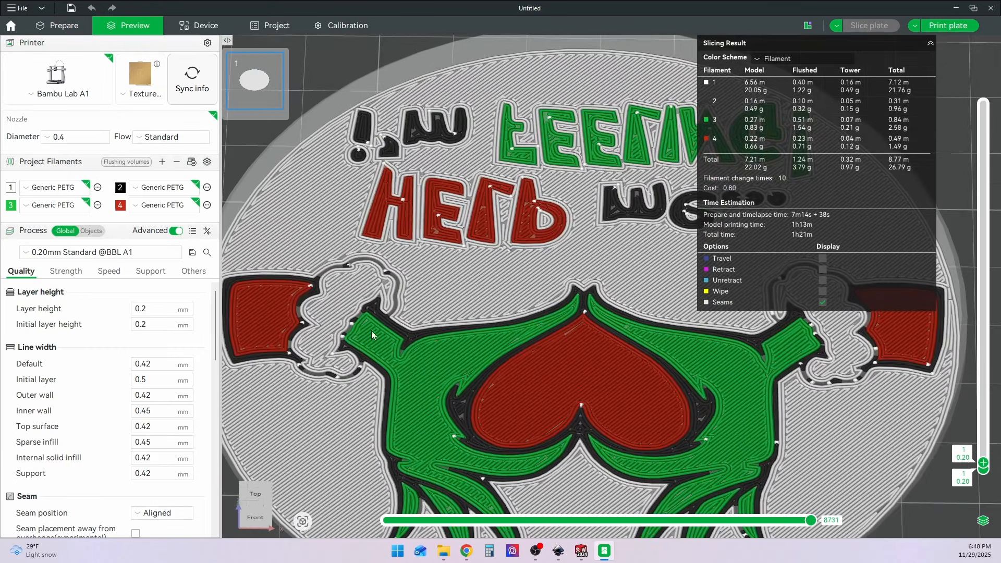
middle_drag(368, 393, 367, 279)
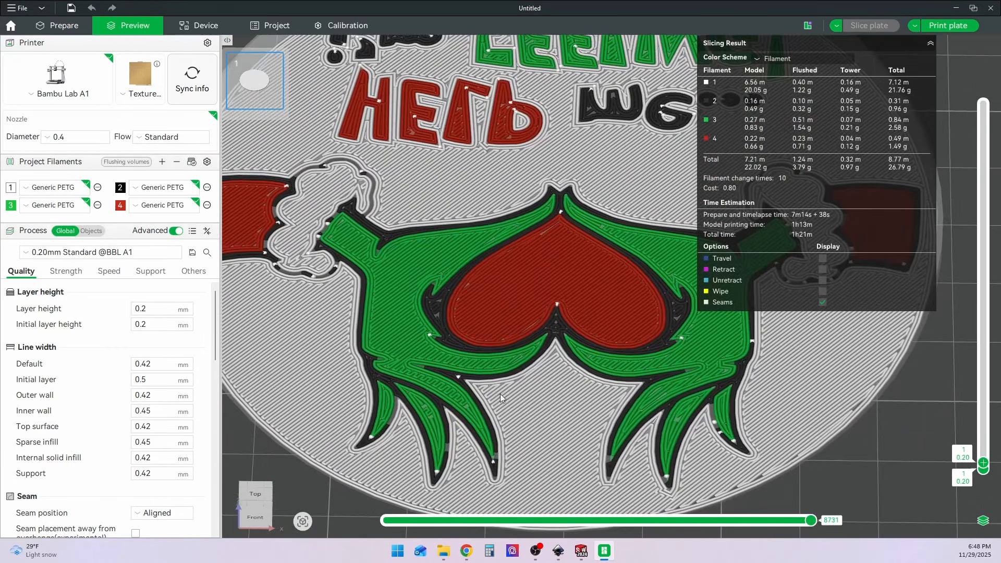
middle_drag(583, 452, 564, 465)
click(822, 302)
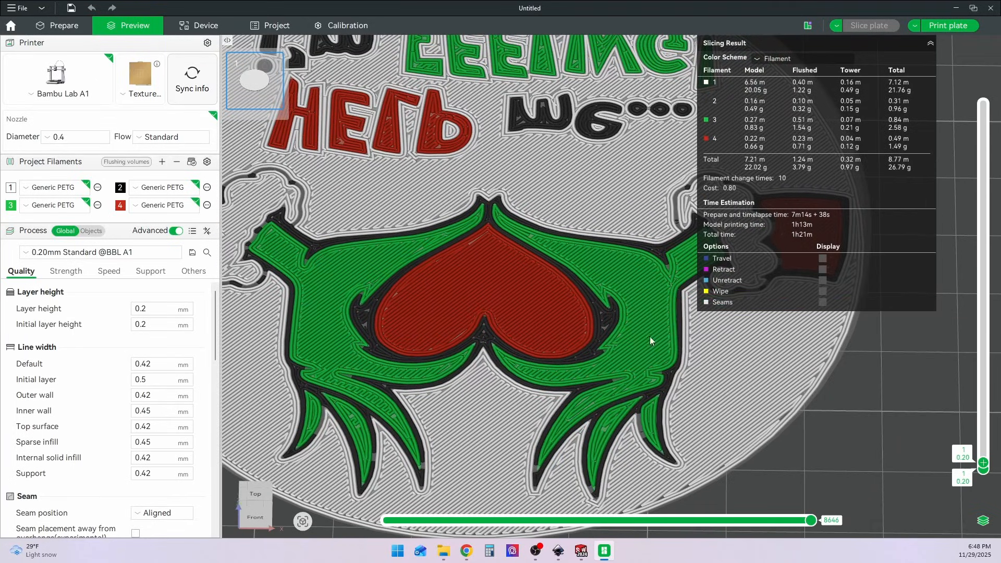
Examine the layer 1 toolpaths across the hands, heart, lettering and both sleeve cuffs
middle_drag(590, 405, 546, 456)
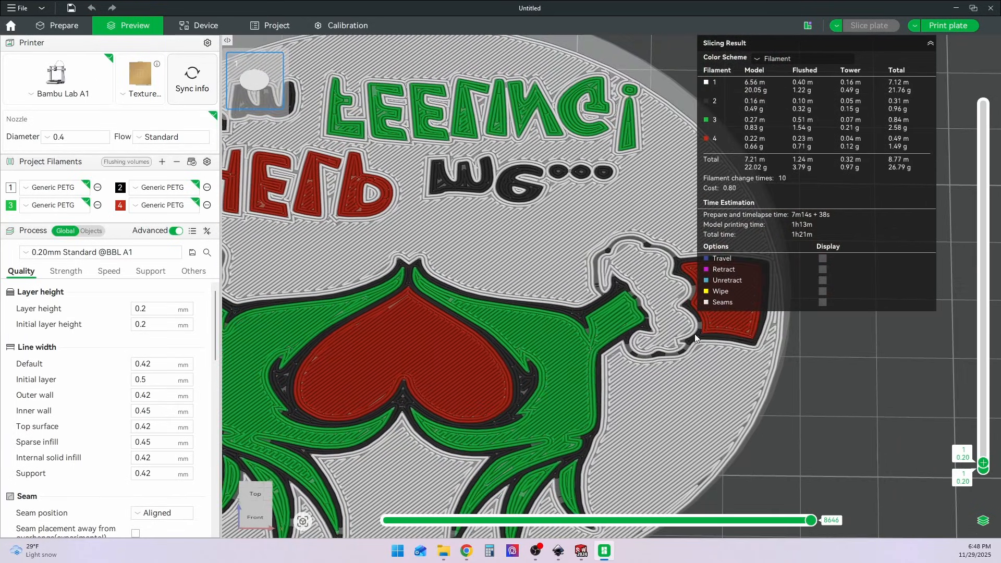
middle_drag(694, 334, 650, 364)
scroll(651, 364, down, 2)
scroll(641, 281, up, 3)
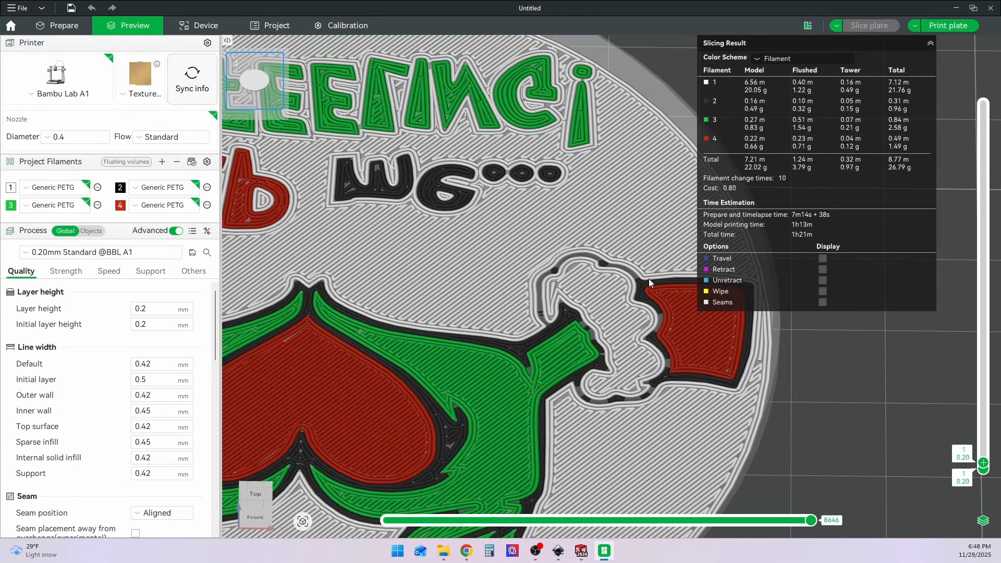
middle_drag(476, 193, 769, 374)
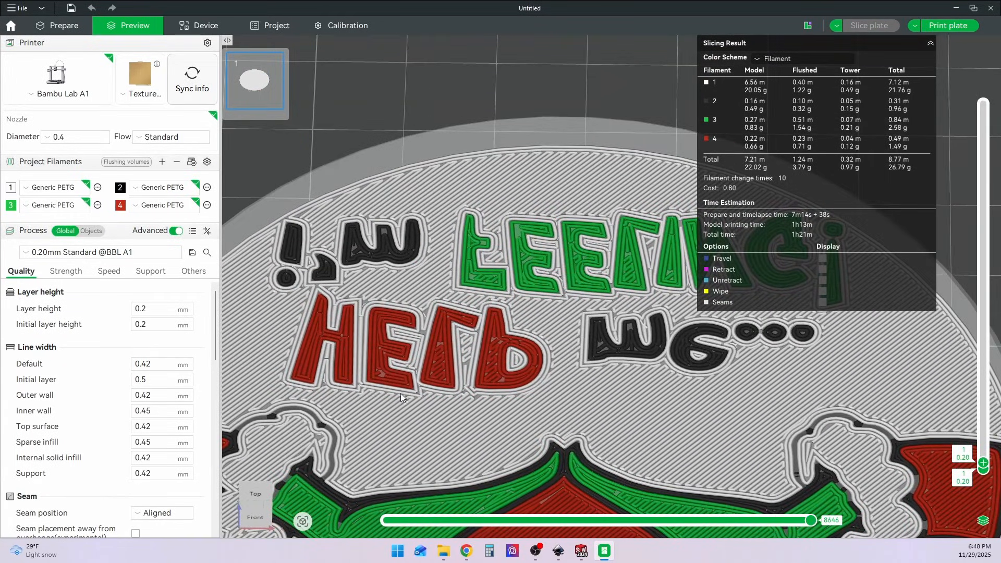
middle_drag(401, 394, 504, 231)
middle_drag(380, 310, 418, 305)
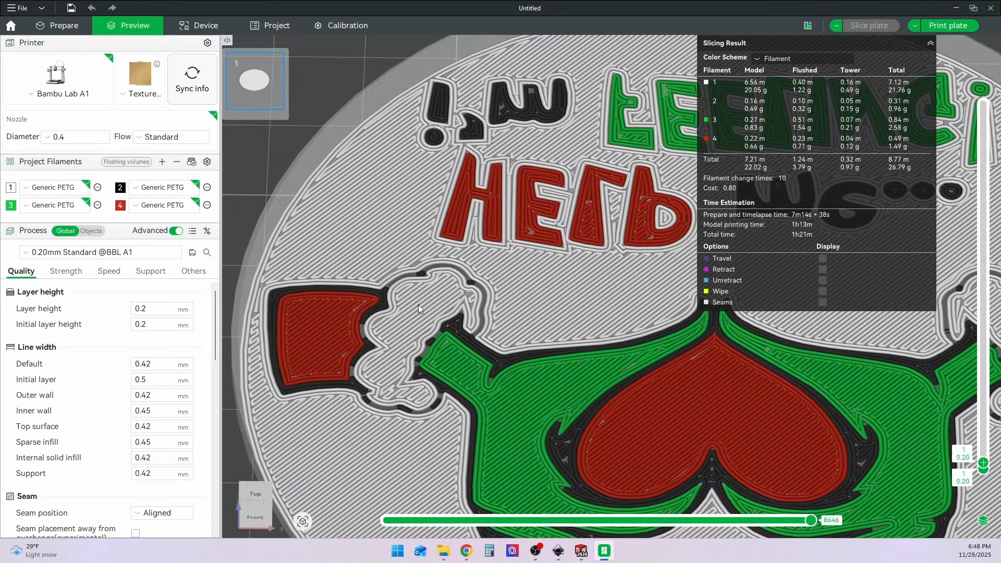
Inspect the black outlines around both white fur cuffs up close on layer 1
scroll(422, 303, up, 5)
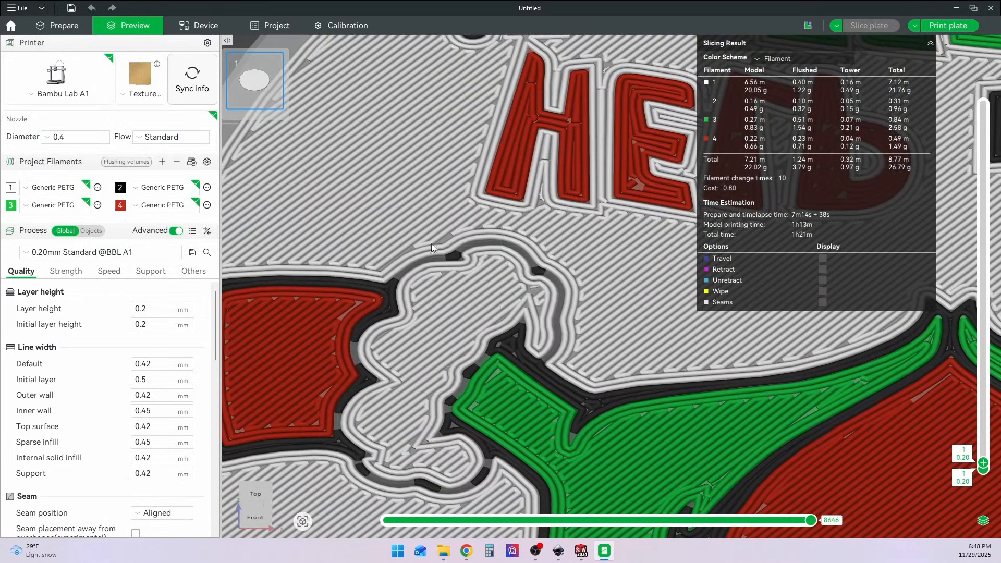
scroll(472, 318, up, 2)
middle_drag(382, 351, 578, 284)
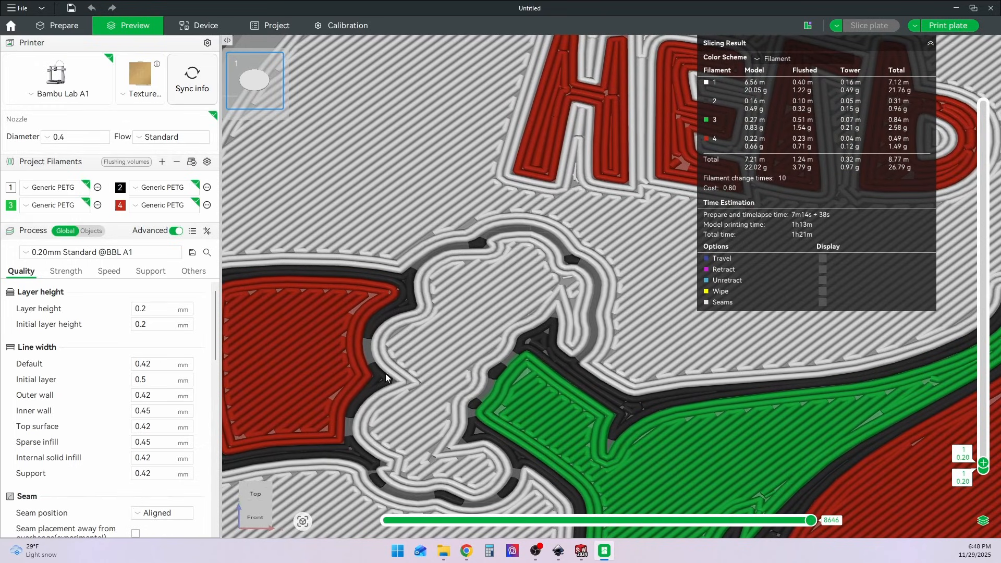
scroll(447, 312, down, 5)
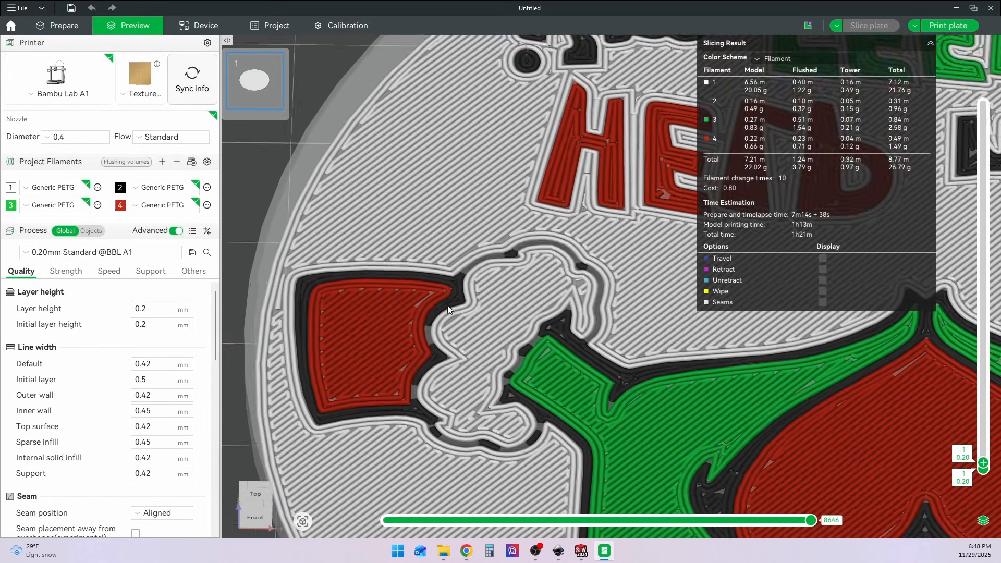
right_drag(696, 368, 345, 334)
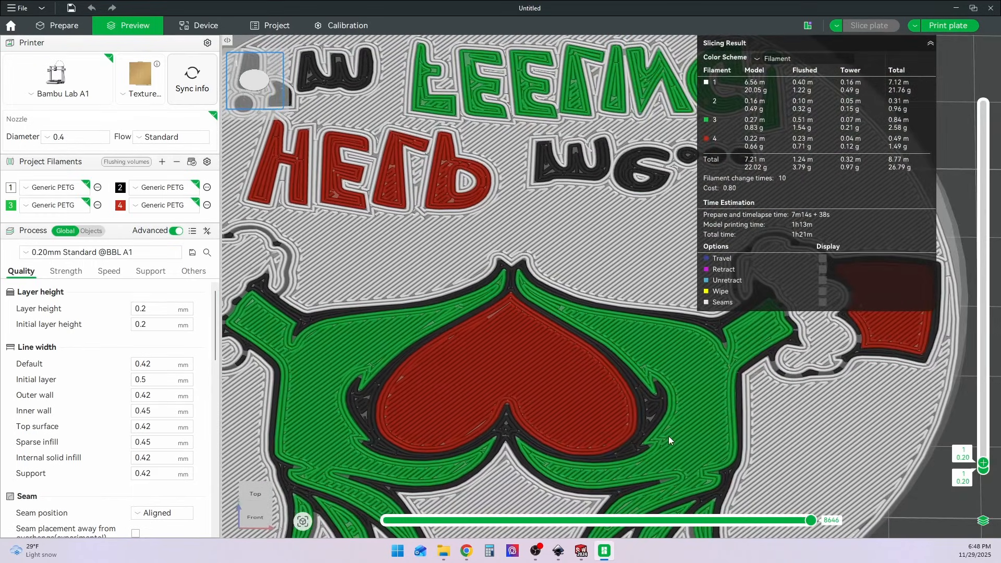
right_drag(668, 436, 591, 378)
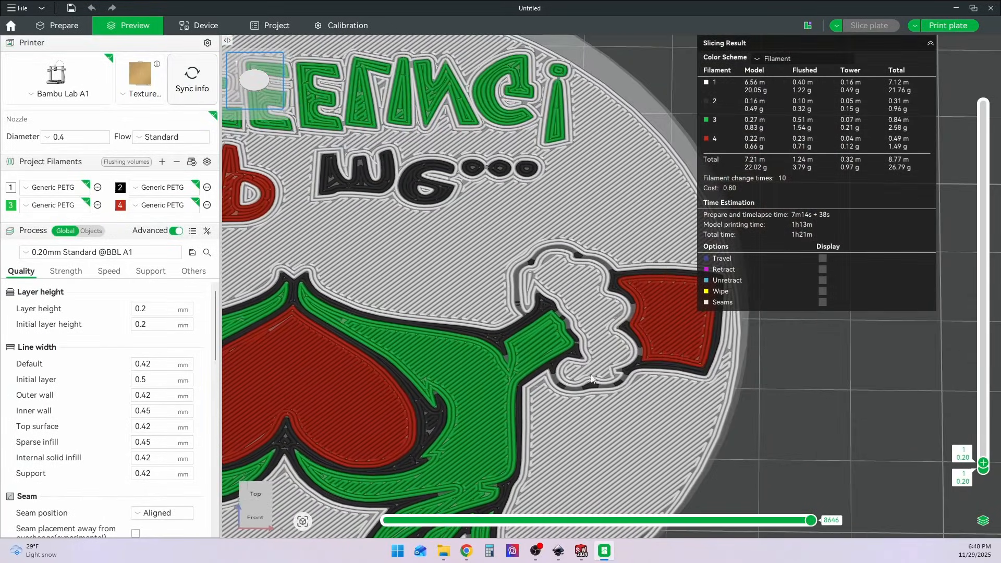
scroll(608, 290, up, 3)
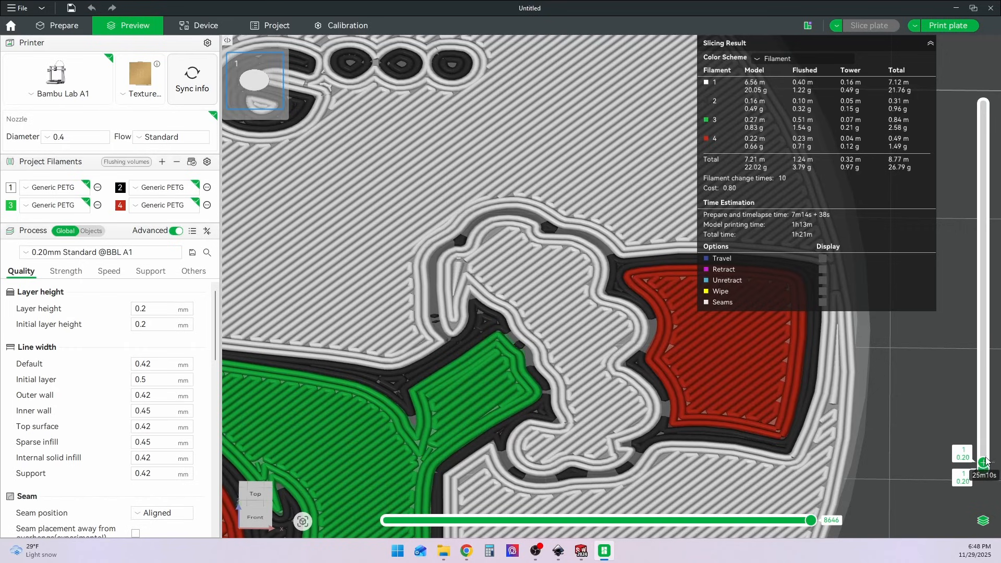
Step the preview through layers 2, 3 and 4 to compare the cuff outline, and return to layer 1
scroll(986, 461, up, 1)
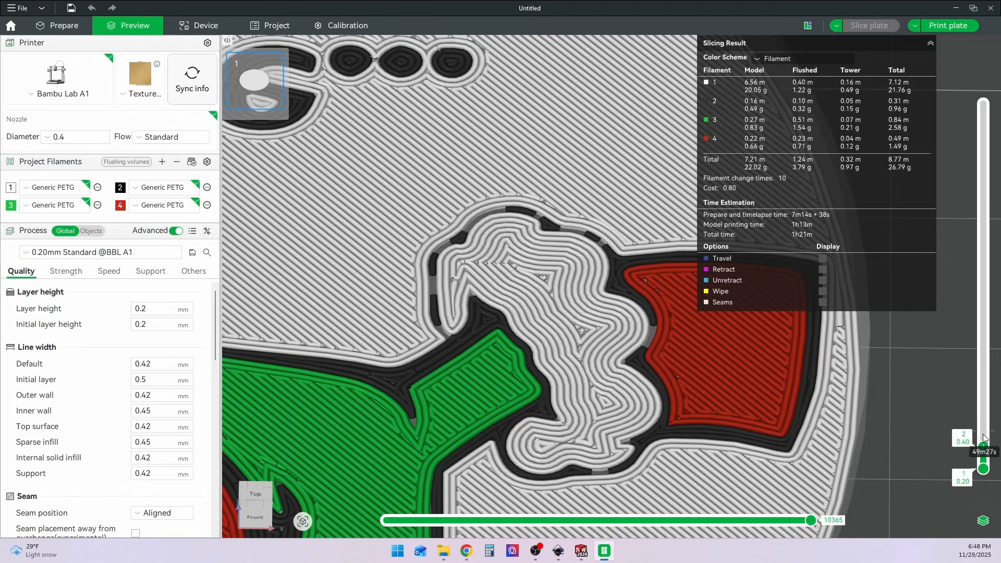
drag(984, 445, 985, 437)
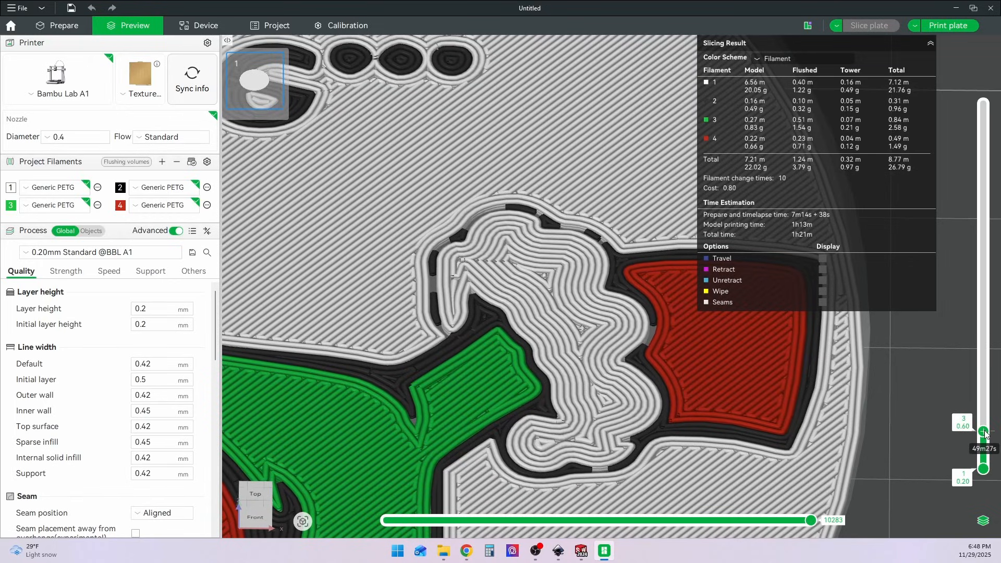
scroll(986, 431, up, 1)
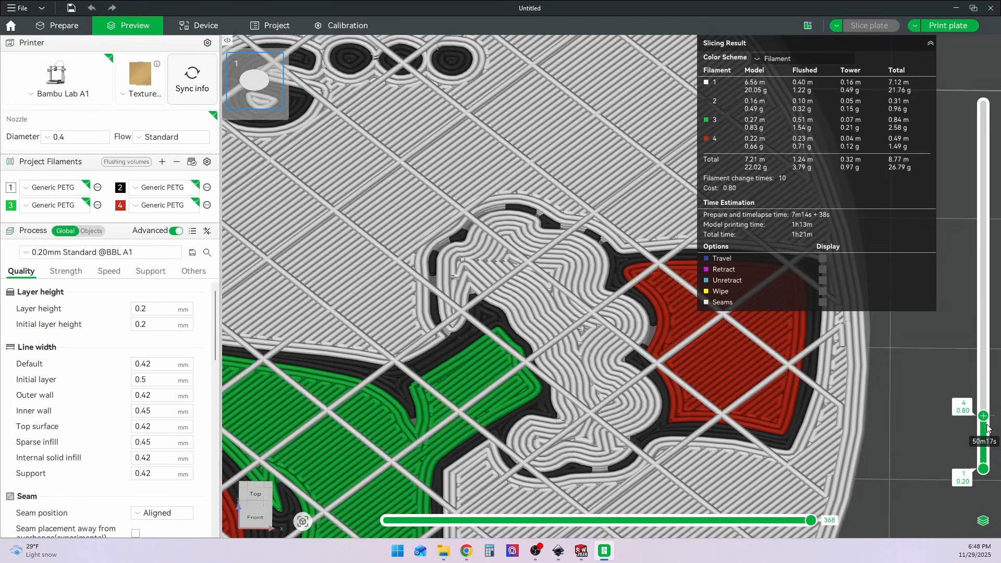
scroll(987, 431, down, 1)
drag(988, 431, 991, 463)
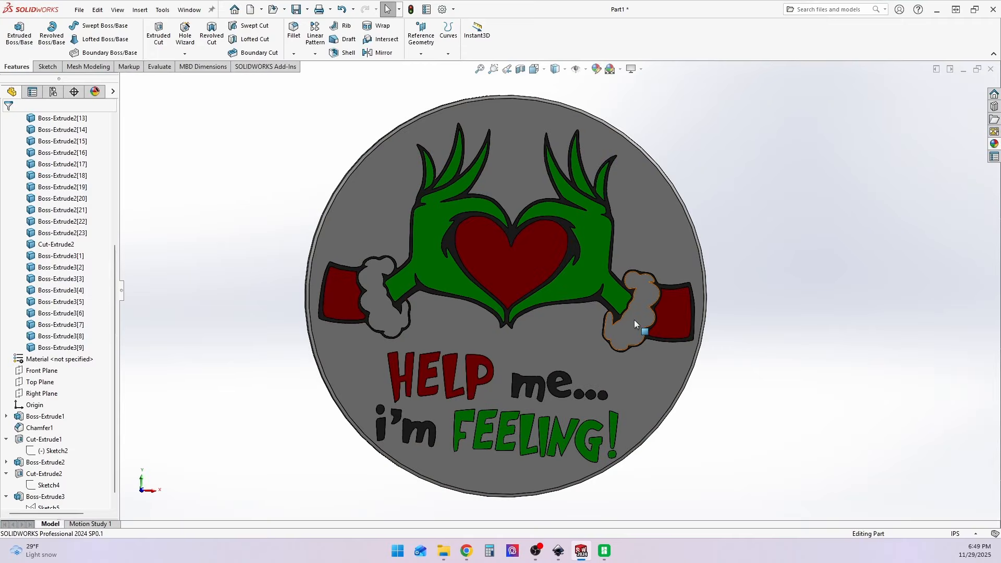
Switch to SOLIDWORKS and inspect the fur cuff faces and their surrounding outlines on the coaster part
click(635, 320)
click(377, 304)
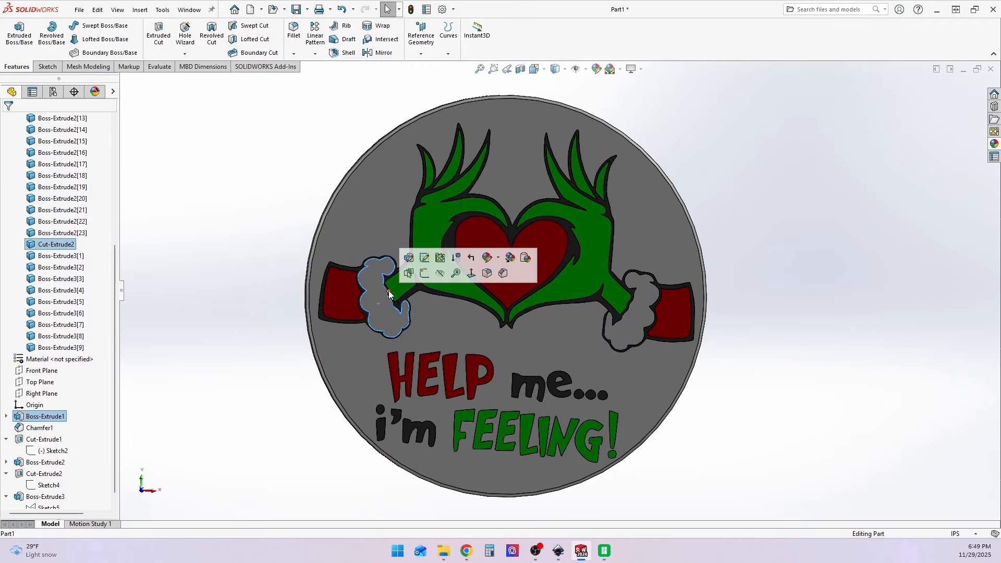
click(433, 326)
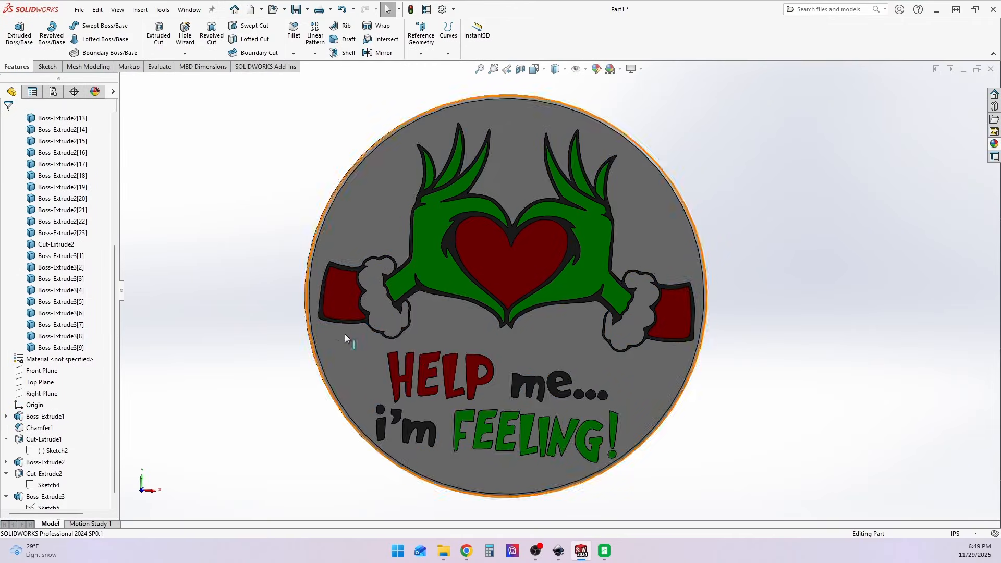
click(282, 332)
scroll(412, 300, down, 5)
scroll(412, 300, down, 2)
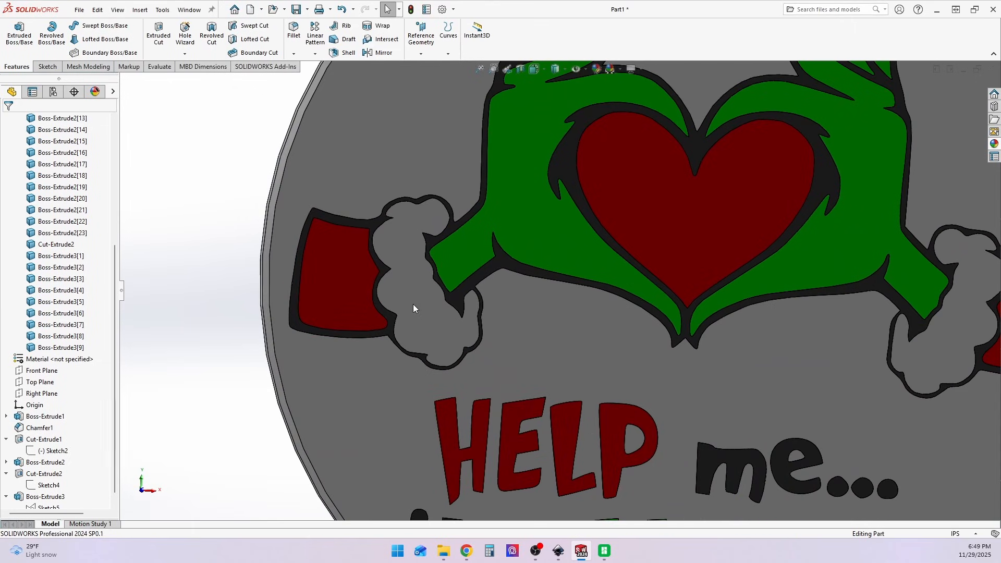
click(424, 318)
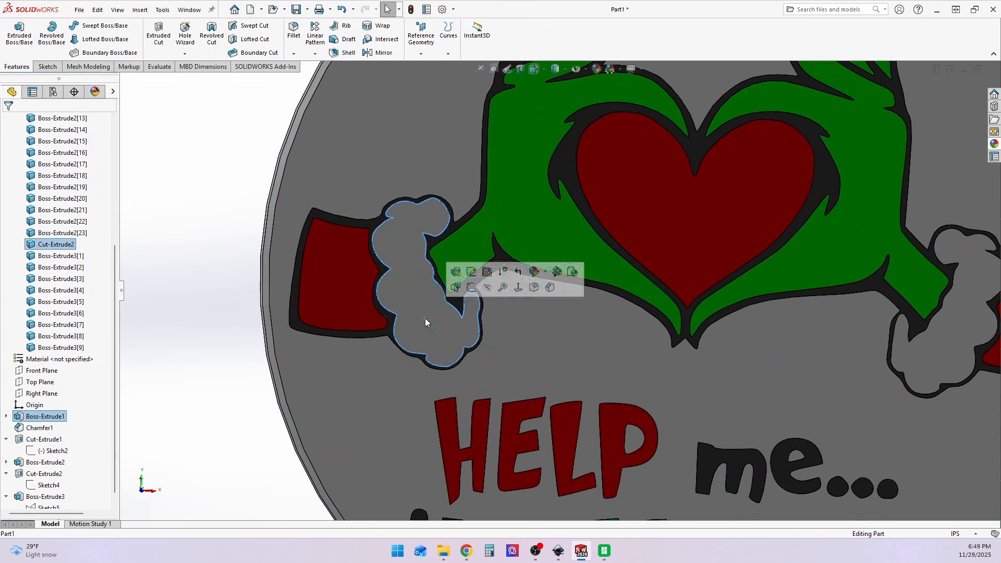
scroll(39, 418, down, 1)
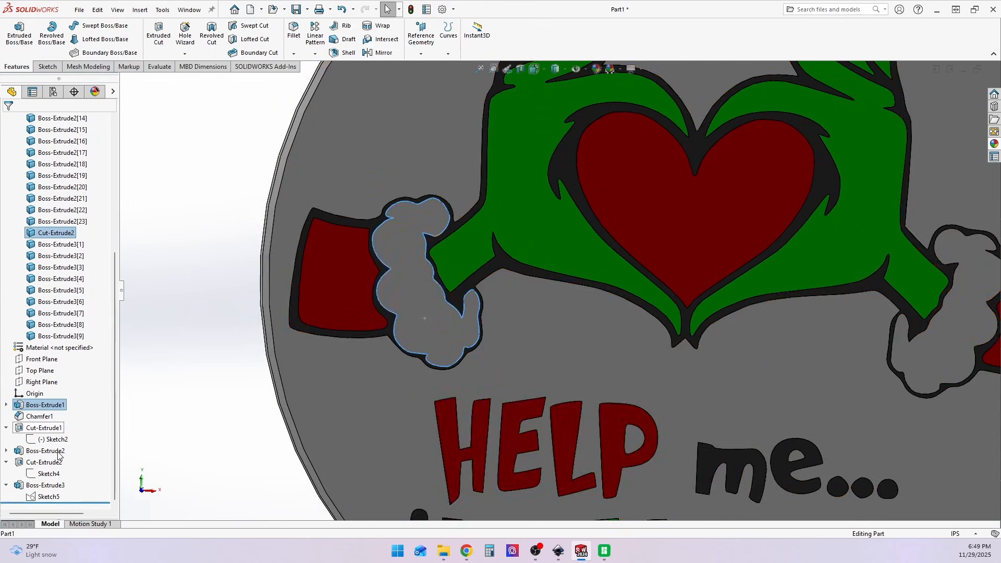
Check which features form the cuff outlines and open Sketch2 of Cut-Extrude1 for editing
click(45, 485)
scroll(564, 282, up, 3)
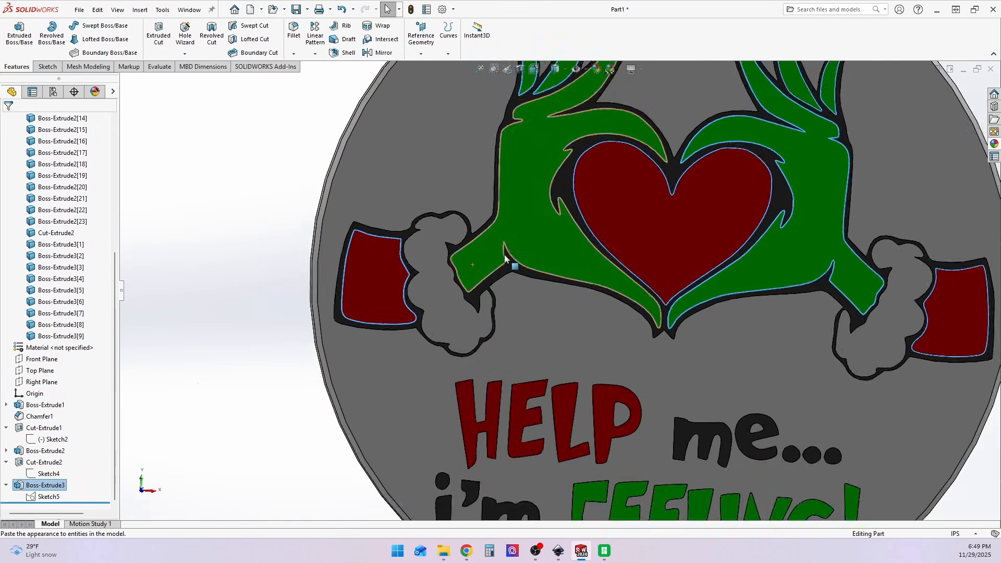
scroll(452, 316, down, 4)
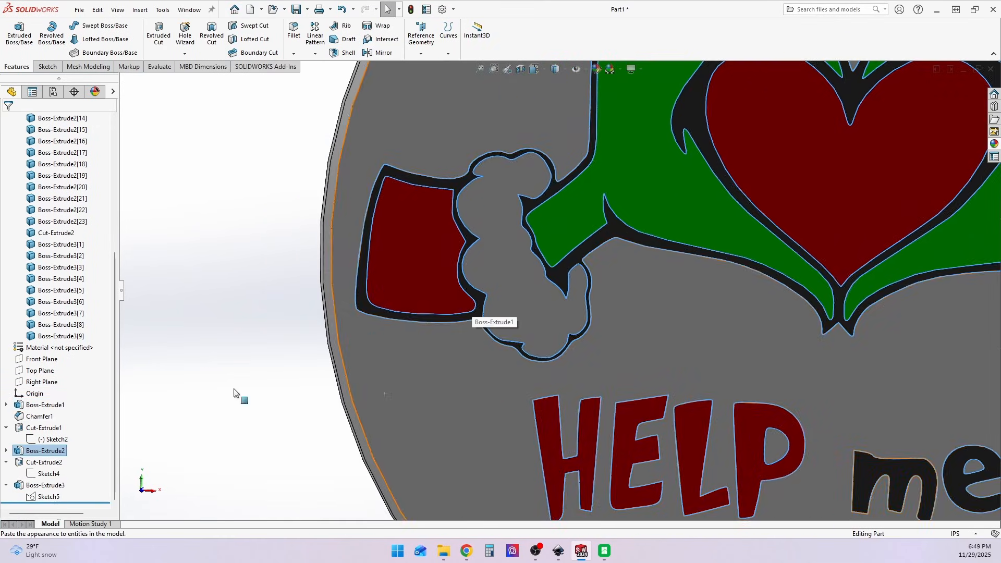
click(42, 451)
click(52, 440)
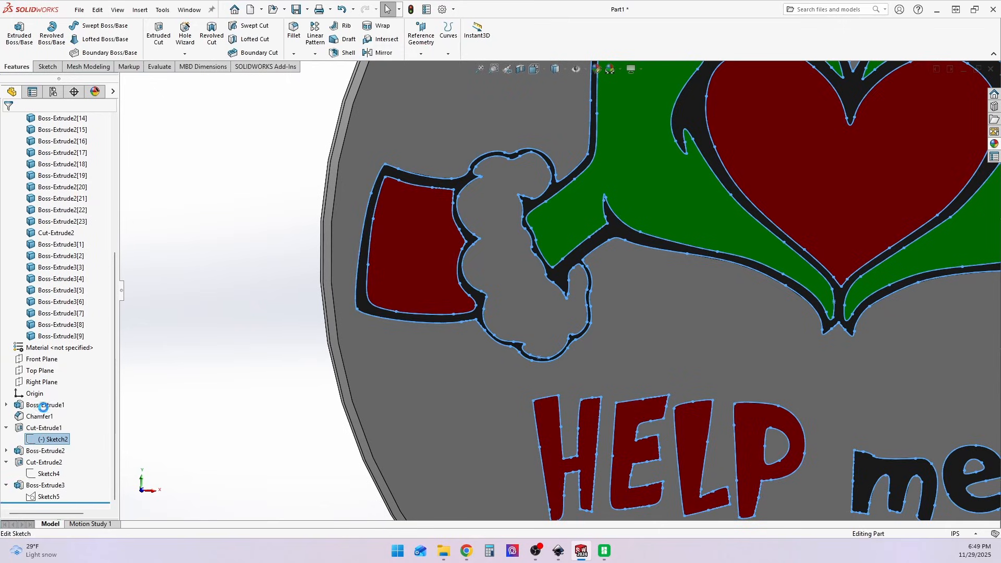
click(74, 407)
Start Scale Entities and select the splines along the upper lobe of the left fur cuff's inner outline
scroll(496, 286, down, 5)
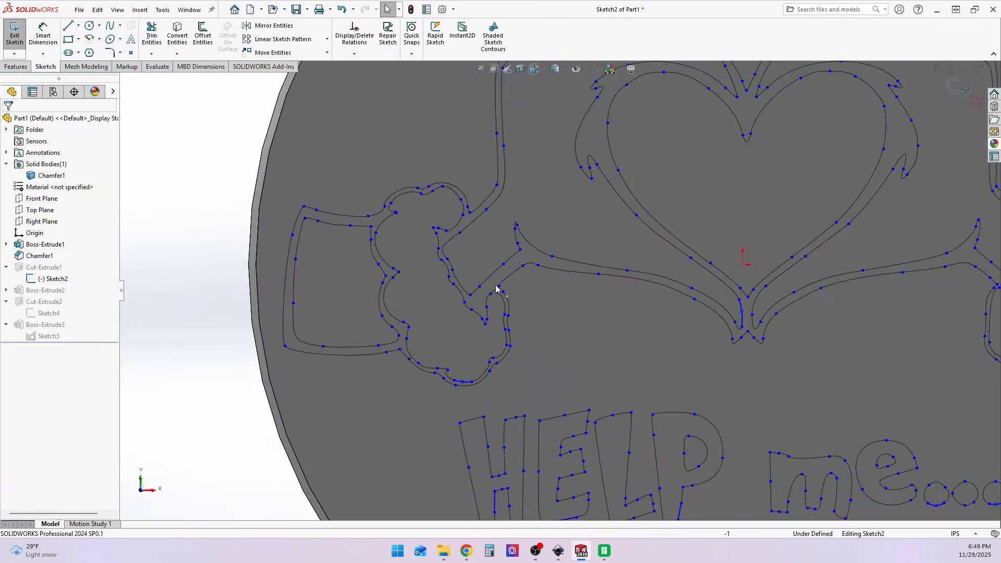
scroll(440, 201, down, 1)
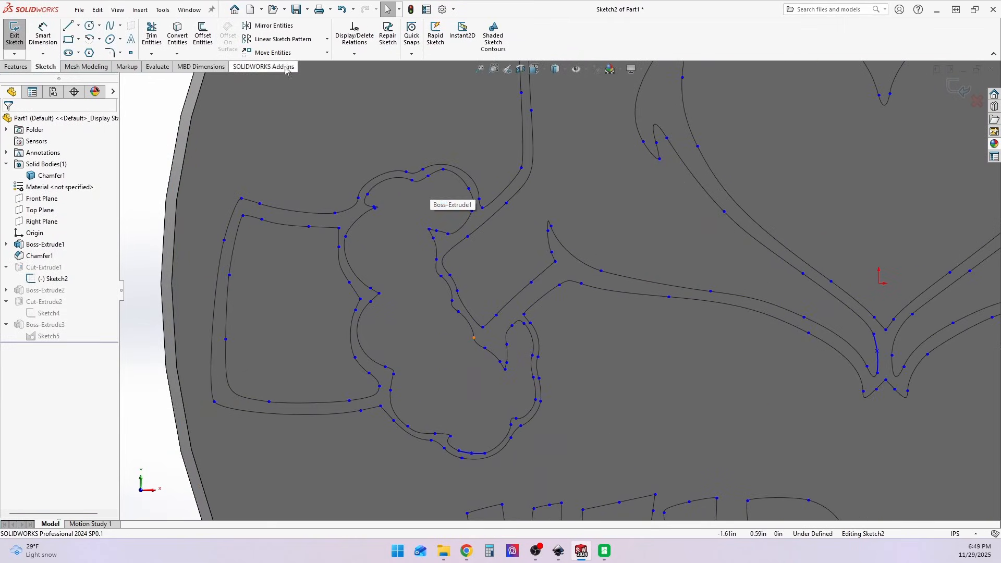
click(327, 53)
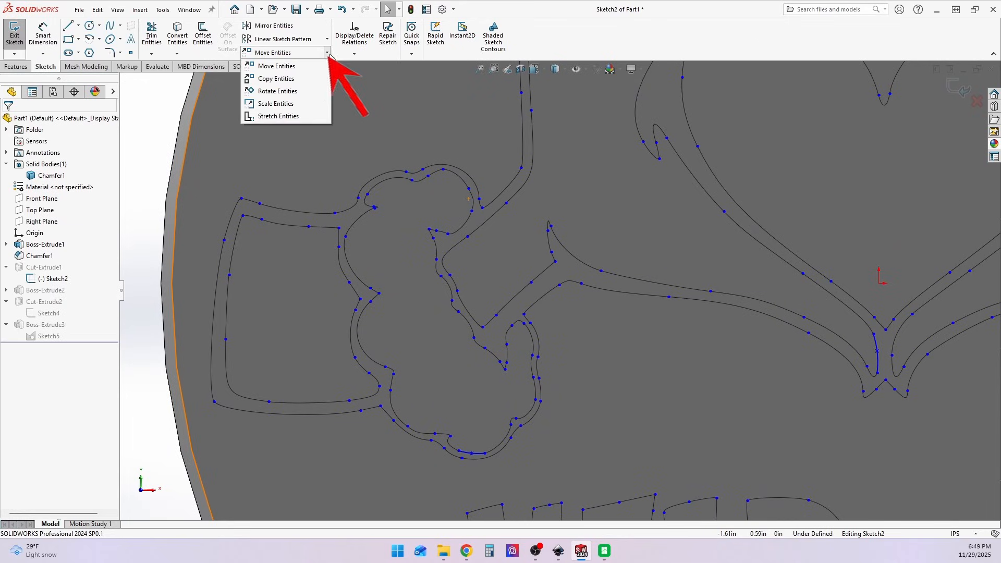
click(276, 103)
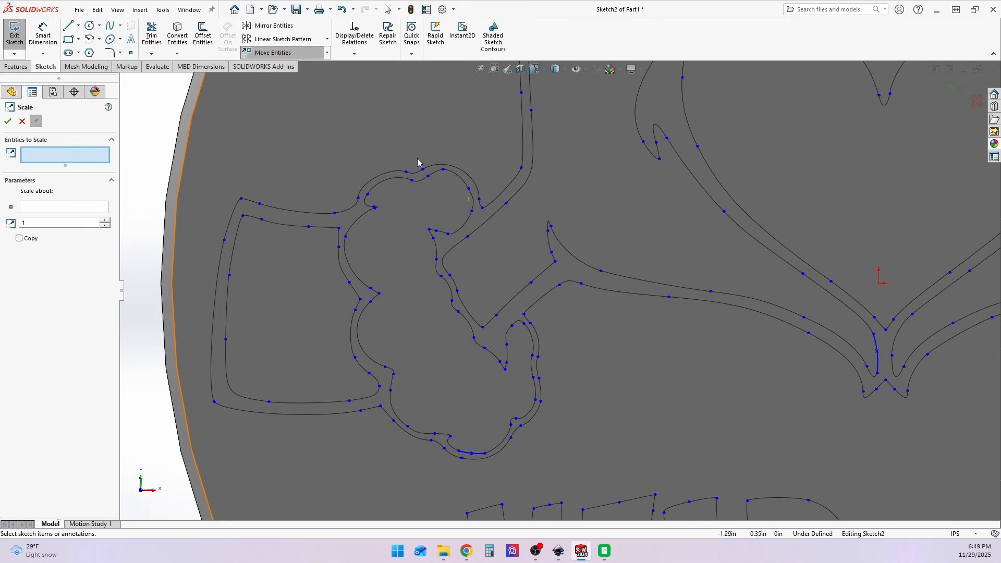
click(472, 196)
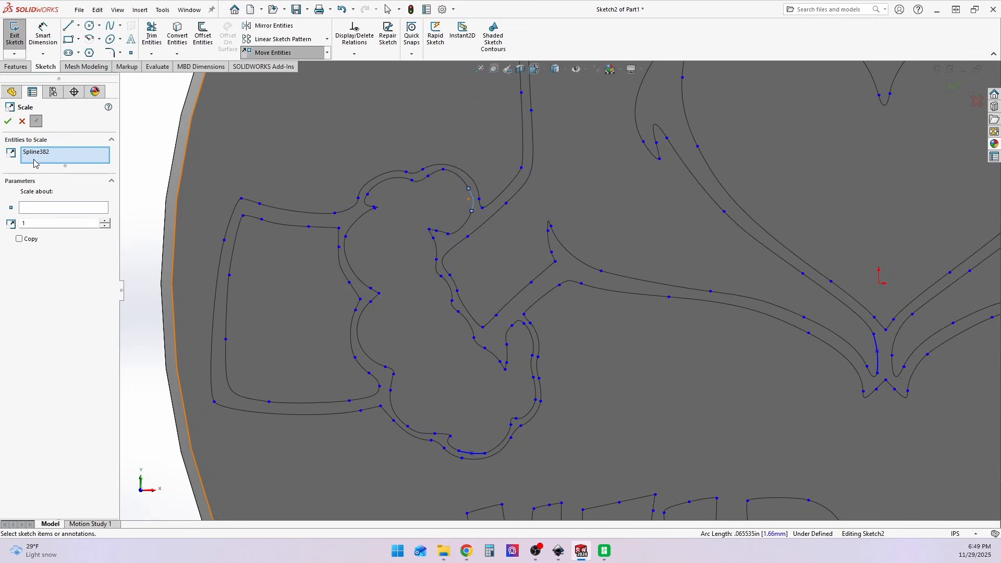
click(464, 224)
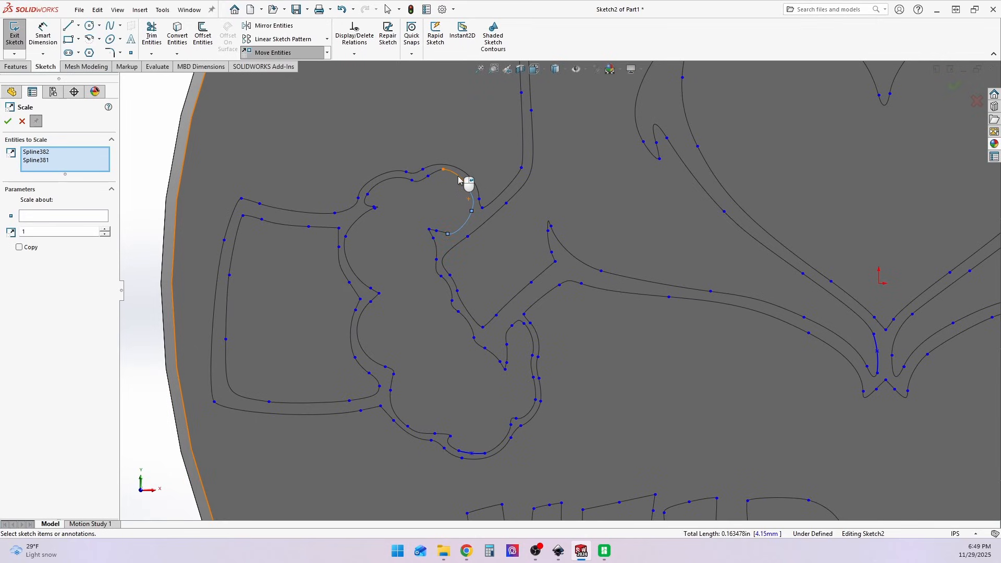
click(458, 177)
click(436, 173)
click(418, 181)
click(395, 179)
click(366, 203)
scroll(381, 227, down, 6)
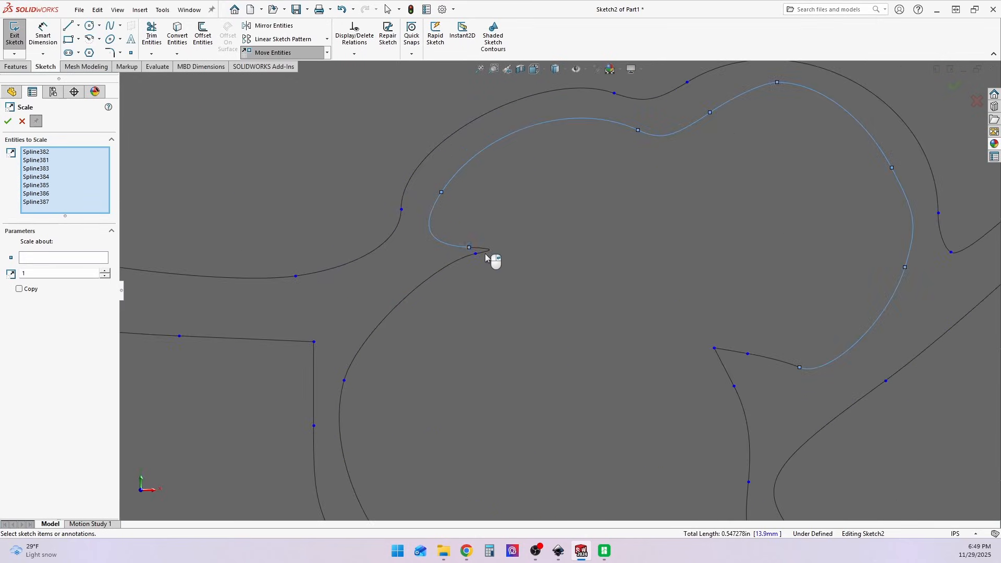
Add the curves and short lines down the left fur cuff's sleeve side and along its bottom lobes to the entities to scale
click(486, 252)
click(458, 263)
scroll(469, 287, up, 7)
scroll(558, 383, down, 3)
drag(557, 386, 513, 346)
scroll(569, 384, up, 3)
scroll(572, 400, down, 3)
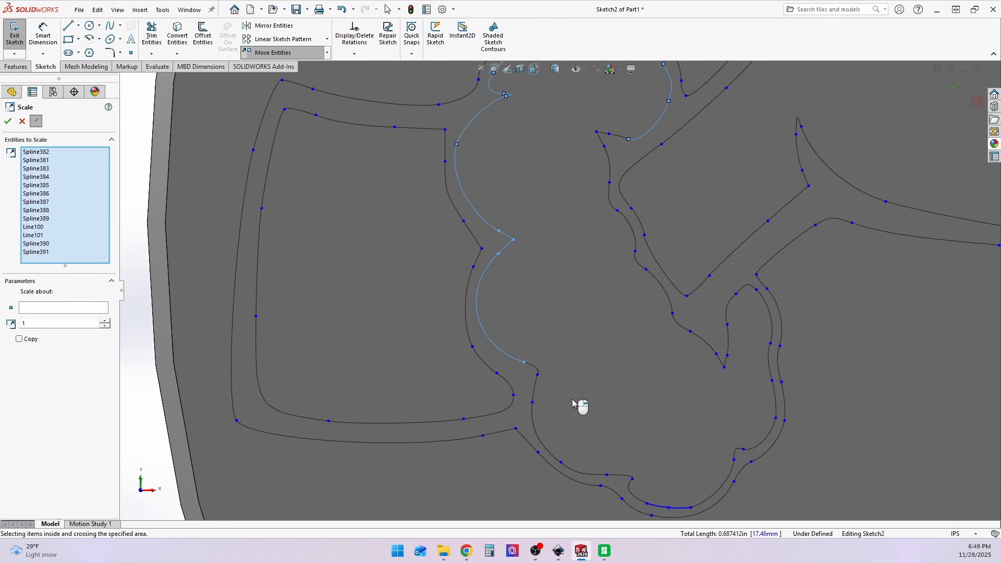
drag(597, 449, 534, 356)
drag(655, 485, 608, 459)
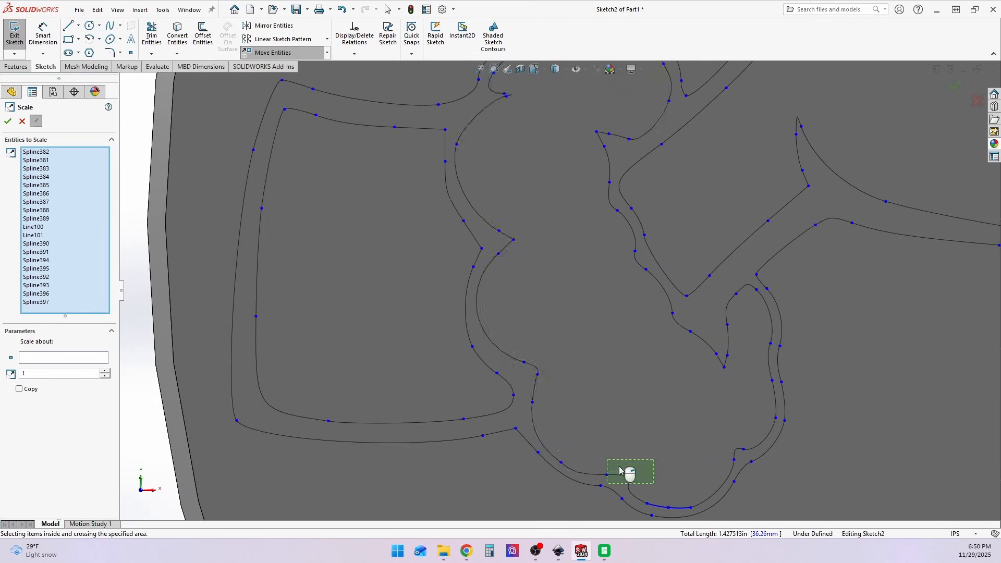
click(670, 507)
click(735, 459)
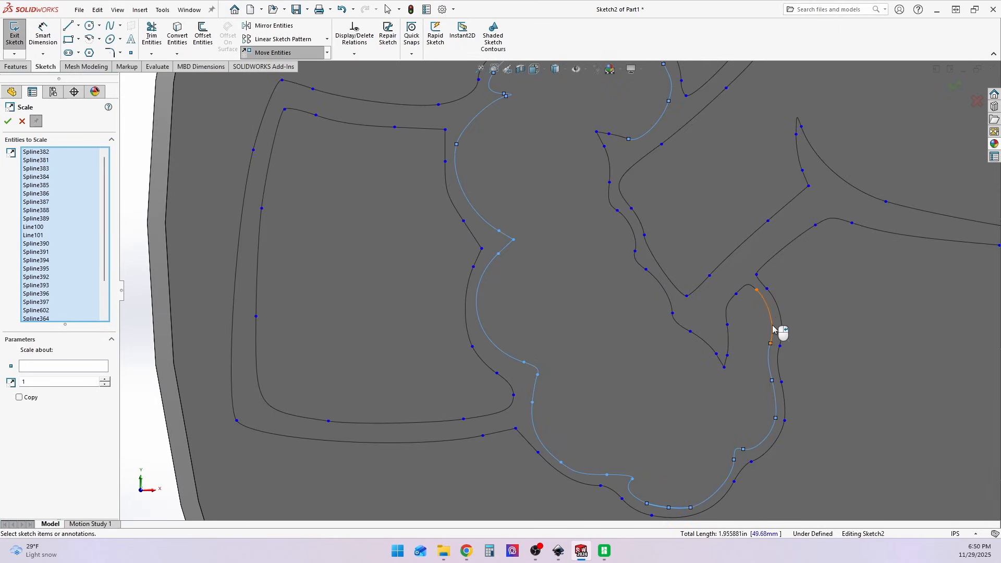
Add the remaining hand-side curves of the left fur cuff's inner outline to the scale selection, closing the loop at the upper lobe
click(730, 302)
click(728, 337)
click(726, 362)
click(720, 360)
click(705, 343)
click(681, 324)
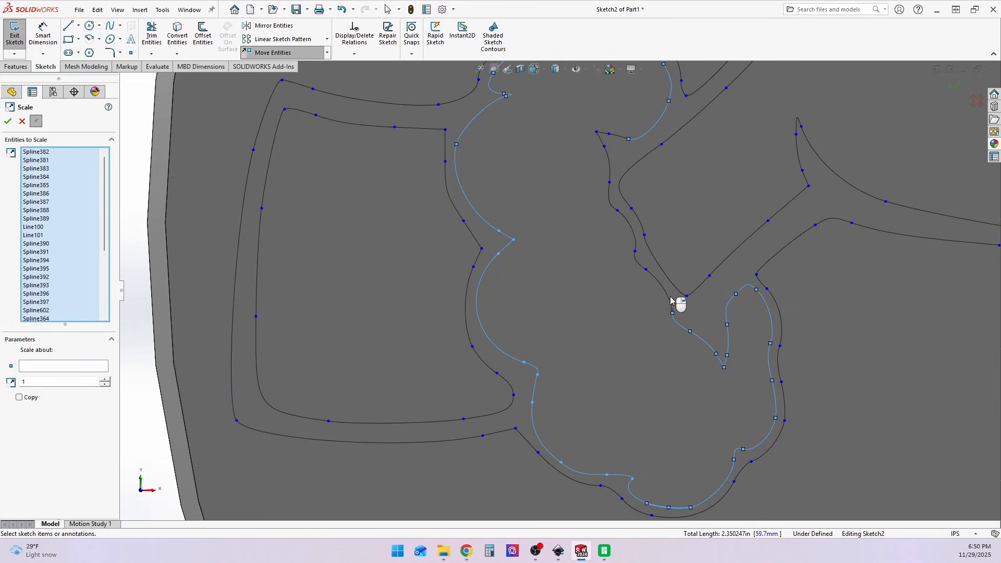
click(665, 291)
click(639, 262)
click(633, 231)
click(611, 198)
click(609, 167)
click(600, 138)
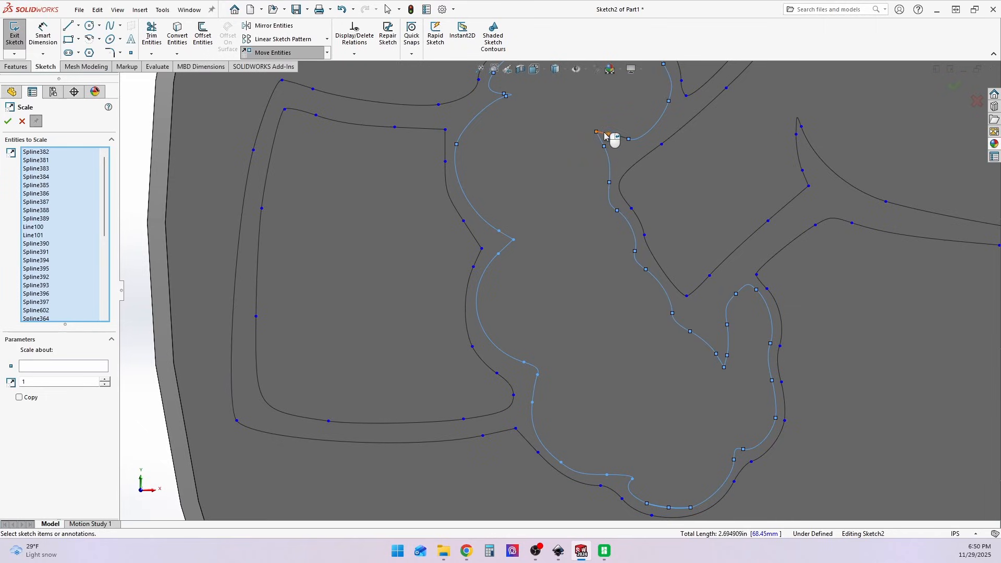
click(603, 133)
click(620, 138)
Scale the left cuff's inner outline by a factor of 0.92 about a point in the middle of the cuff
scroll(678, 219, up, 5)
scroll(686, 286, down, 3)
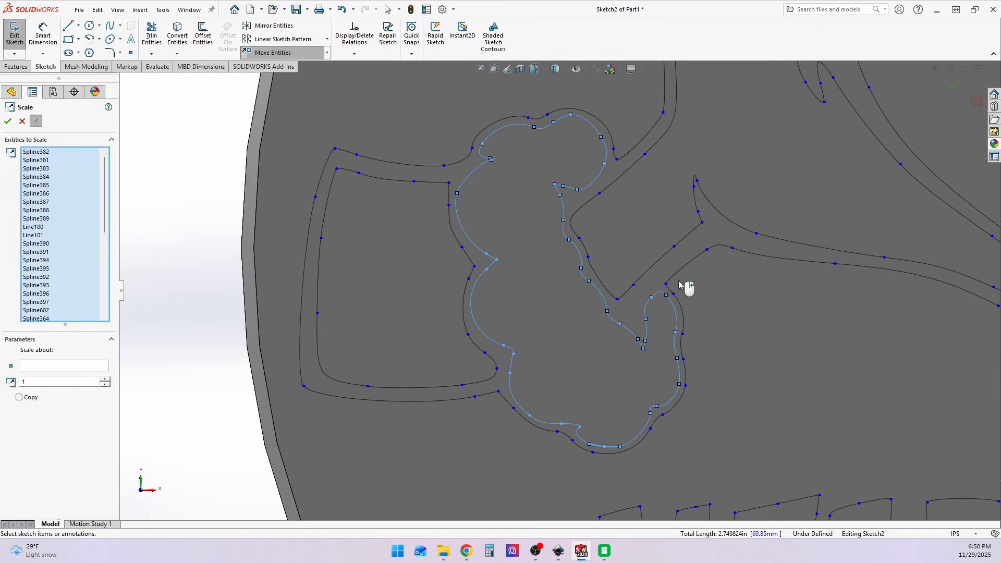
click(40, 368)
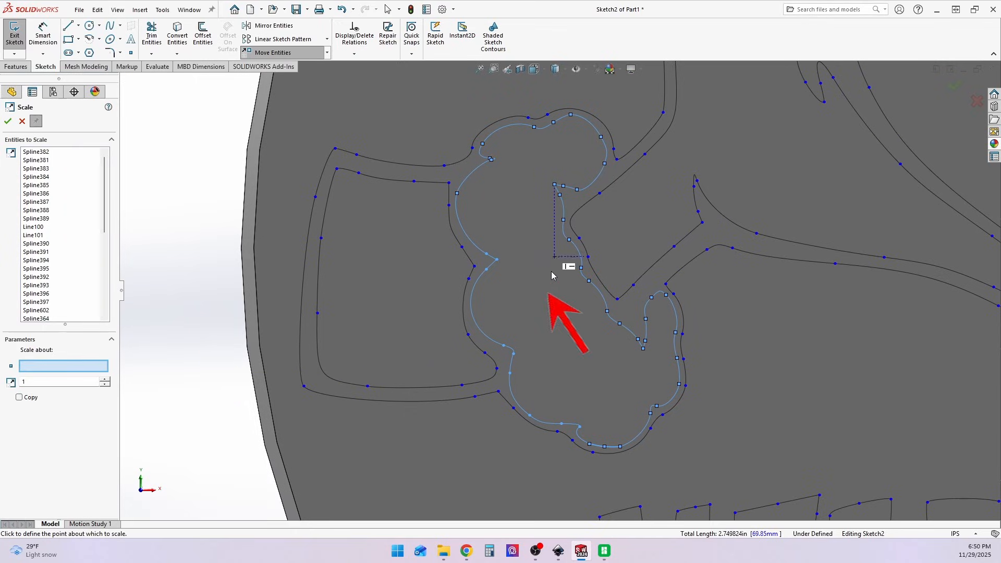
click(547, 300)
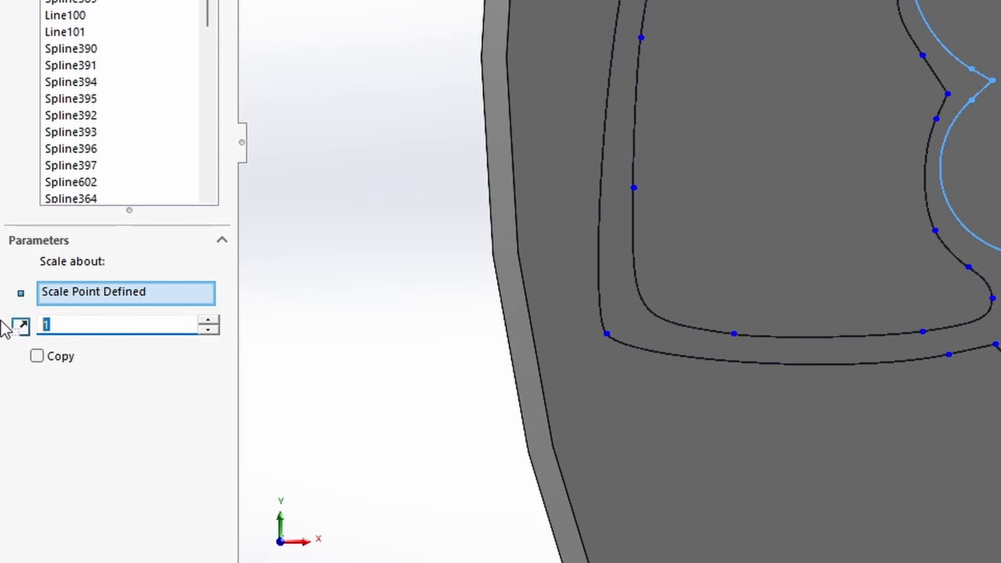
key(BackSpace)
text(.92)
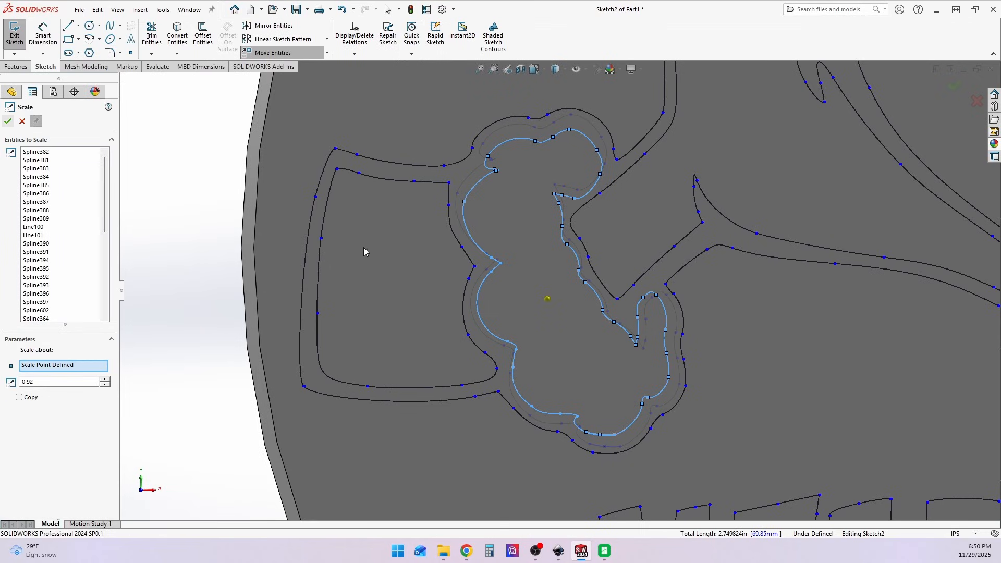
key(Return)
Start Scale Entities for the right fur cuff and select the curves and short lines around its inner outline's upper lobe
scroll(585, 224, up, 7)
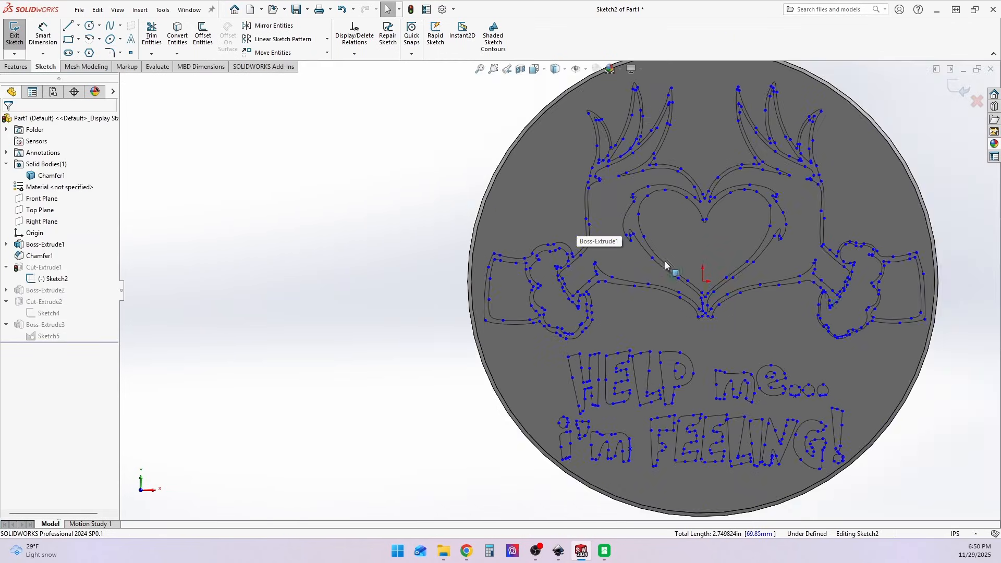
scroll(897, 311, down, 6)
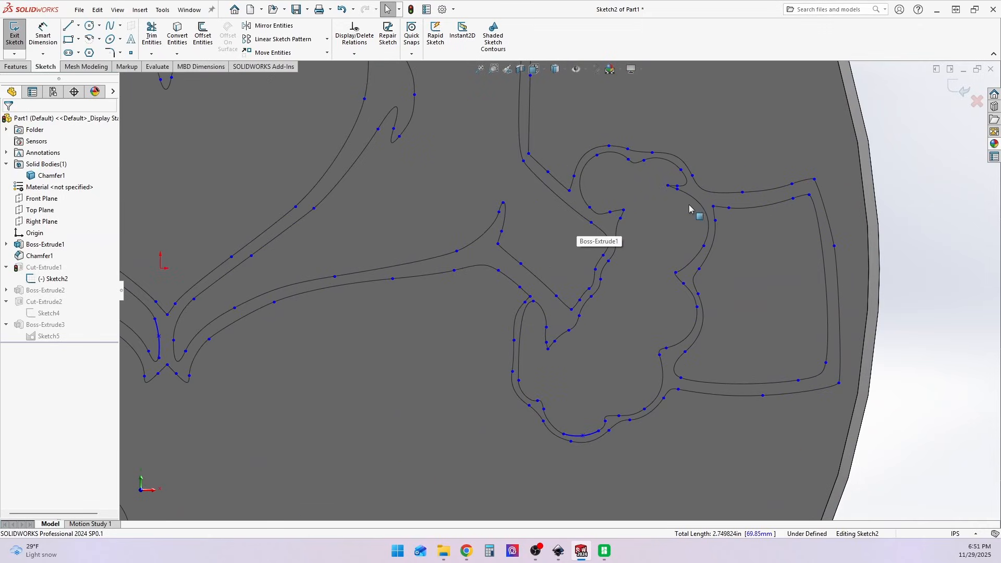
click(328, 54)
click(290, 103)
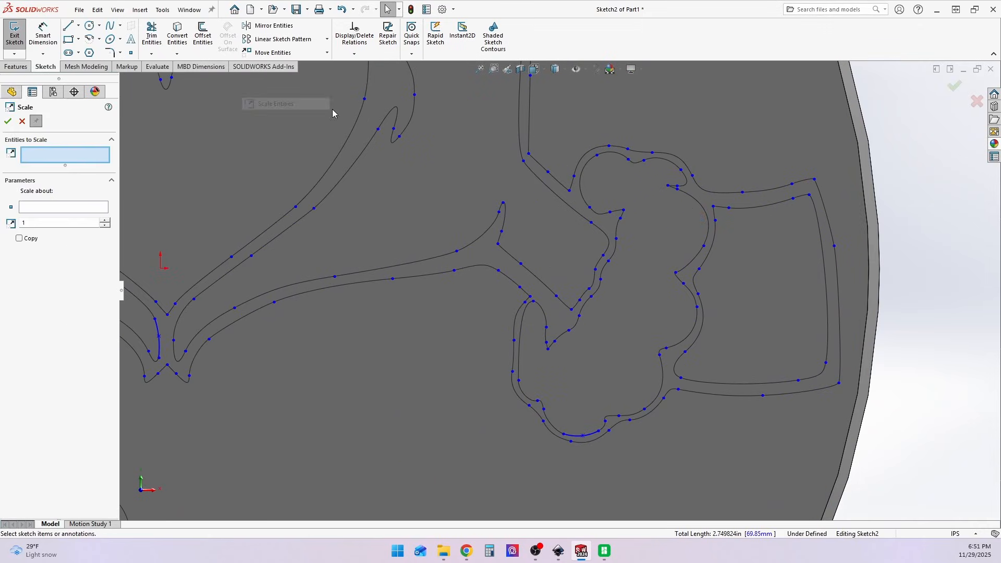
click(581, 190)
click(611, 152)
click(636, 163)
click(663, 160)
click(687, 181)
scroll(723, 189, down, 3)
click(631, 185)
click(630, 189)
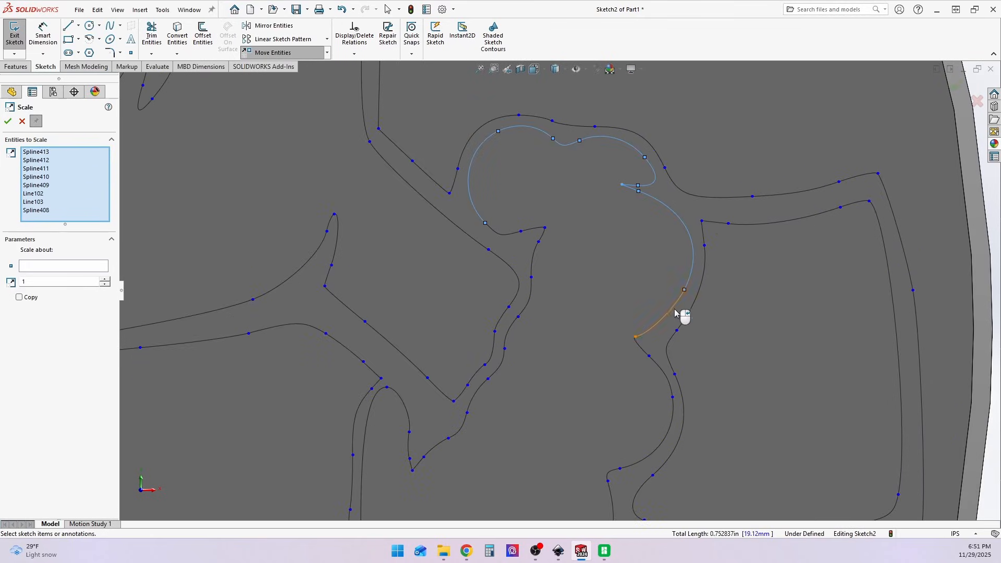
Add the curves down the right cuff's sleeve side and along its bottom lobes to the scale selection
click(669, 392)
scroll(665, 404, up, 1)
click(603, 443)
scroll(566, 459, down, 3)
click(565, 368)
click(486, 408)
click(405, 388)
click(342, 320)
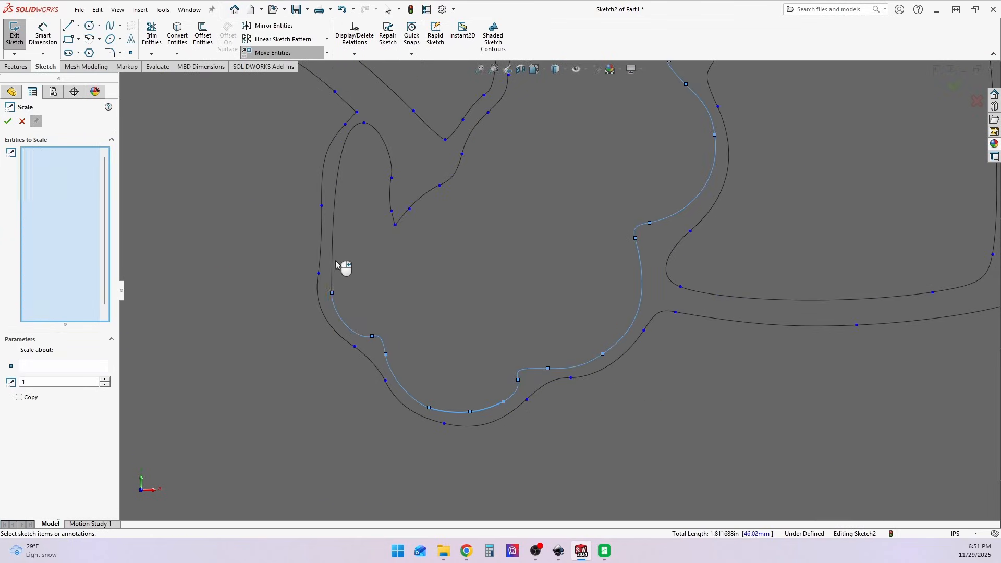
Add the hand-side curves of the right cuff's inner outline to the scale selection to complete the loop
click(334, 256)
click(376, 129)
click(390, 193)
click(403, 216)
click(457, 171)
scroll(475, 134, up, 3)
click(528, 207)
click(536, 213)
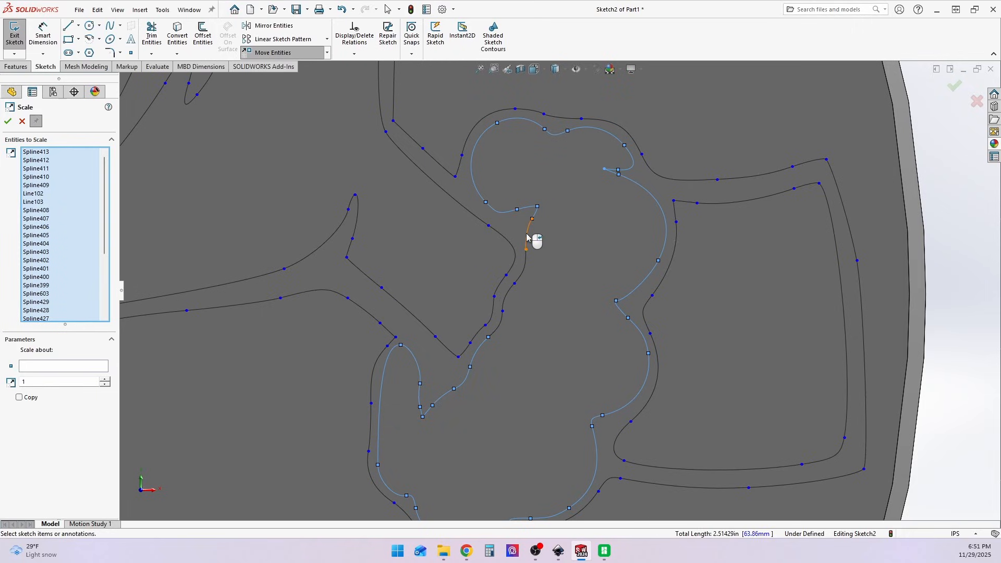
click(528, 237)
click(521, 267)
click(501, 339)
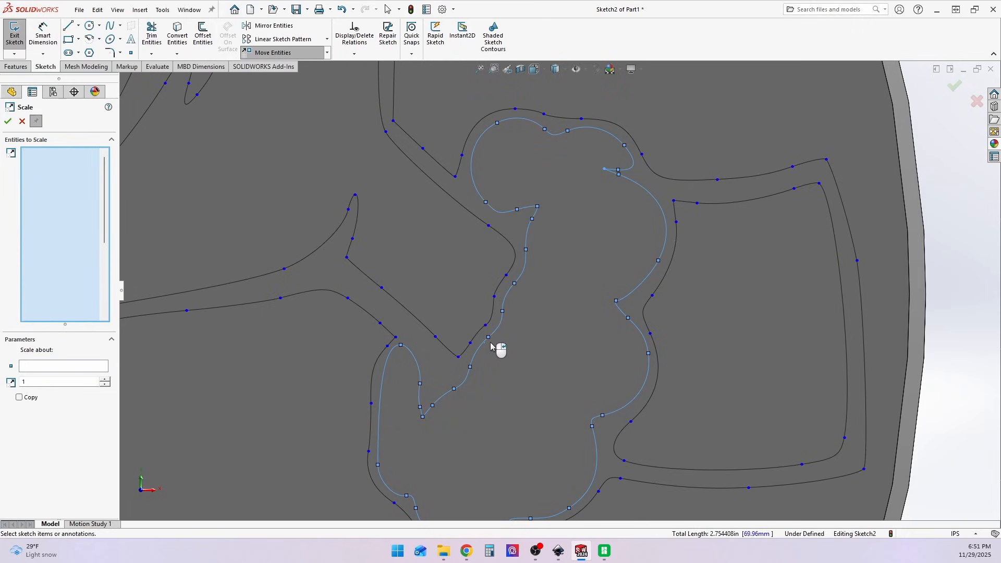
Scale the right cuff's inner outline by 0.92 about a point in its middle and exit the sketch
click(25, 367)
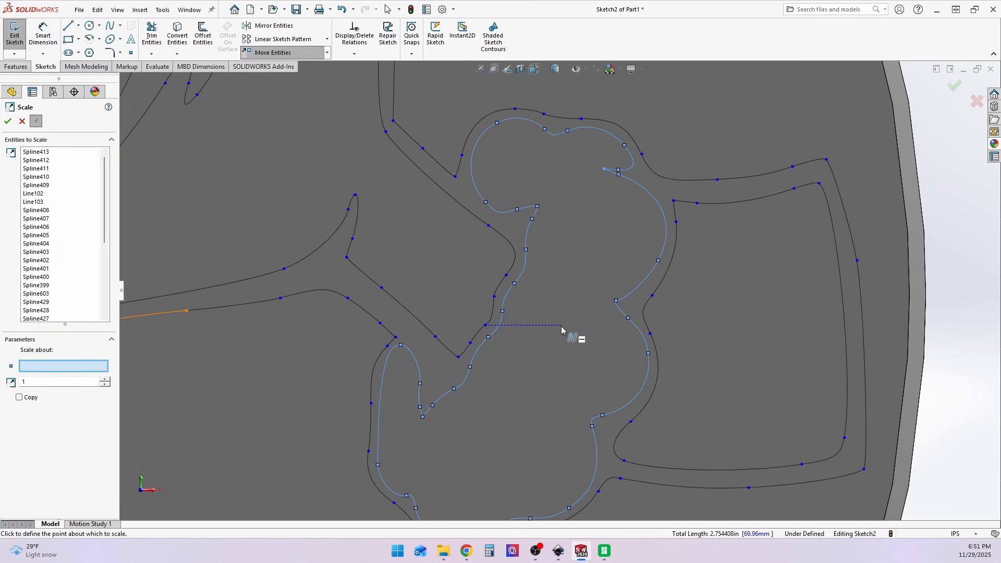
click(567, 311)
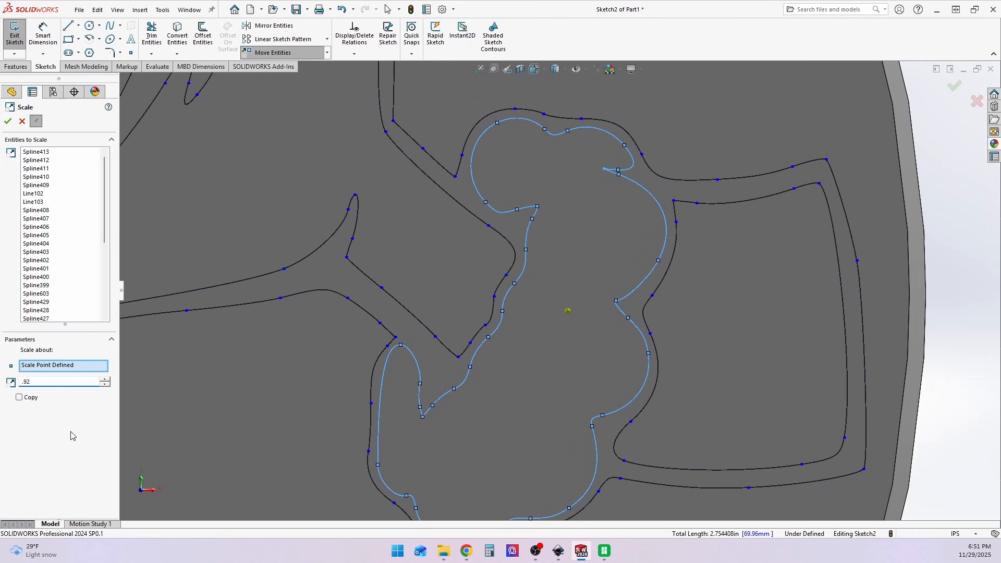
scroll(626, 365, up, 2)
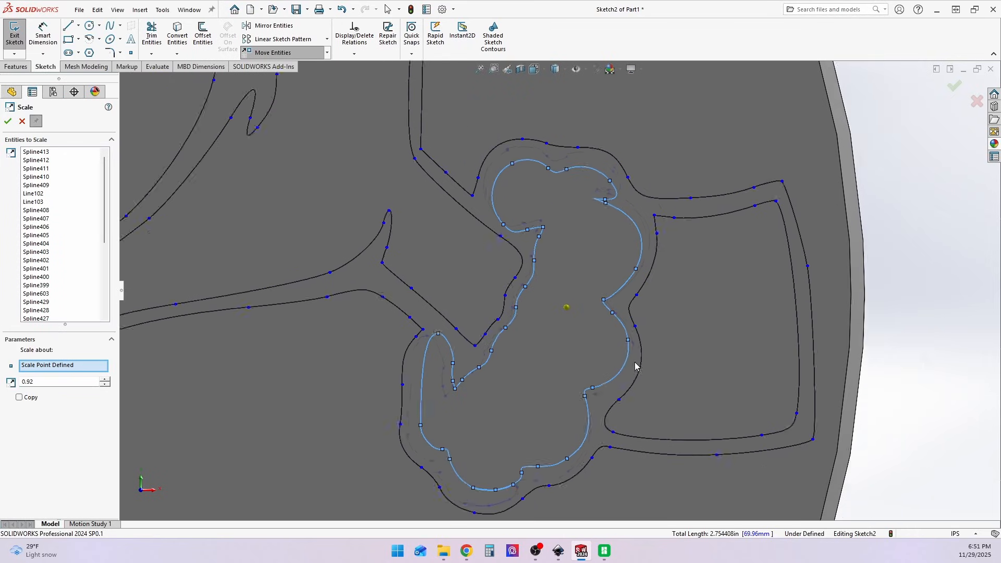
click(18, 42)
Check the thickened cuff outlines on the rebuilt coaster and save the part as Grinch 2.STL
scroll(474, 271, down, 3)
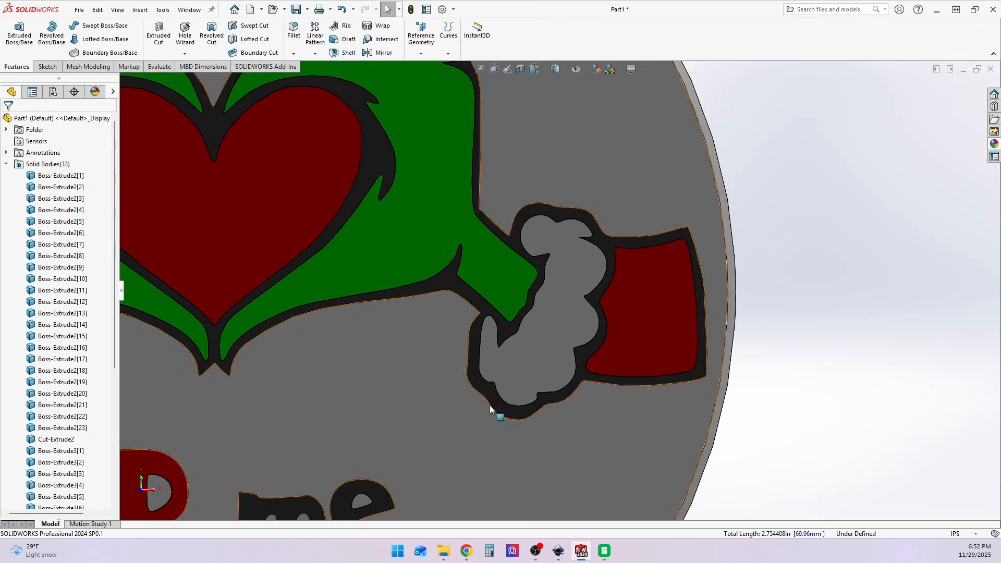
scroll(490, 409, up, 5)
scroll(261, 313, down, 5)
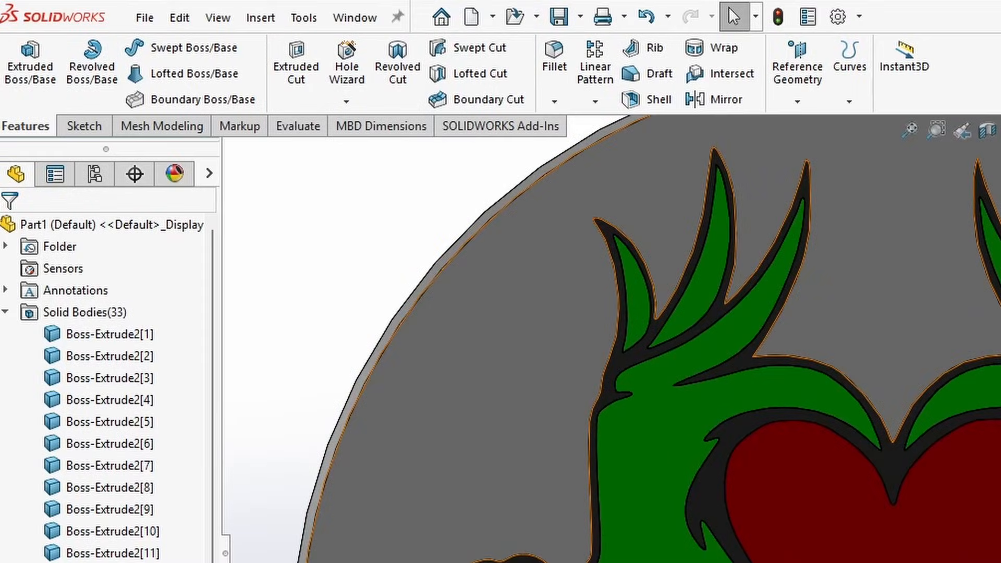
click(151, 19)
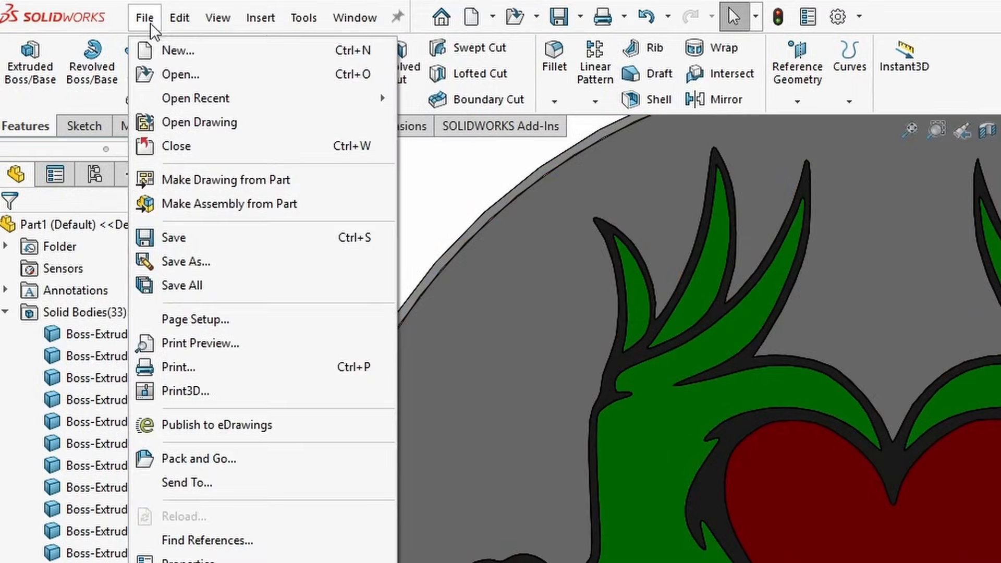
click(214, 261)
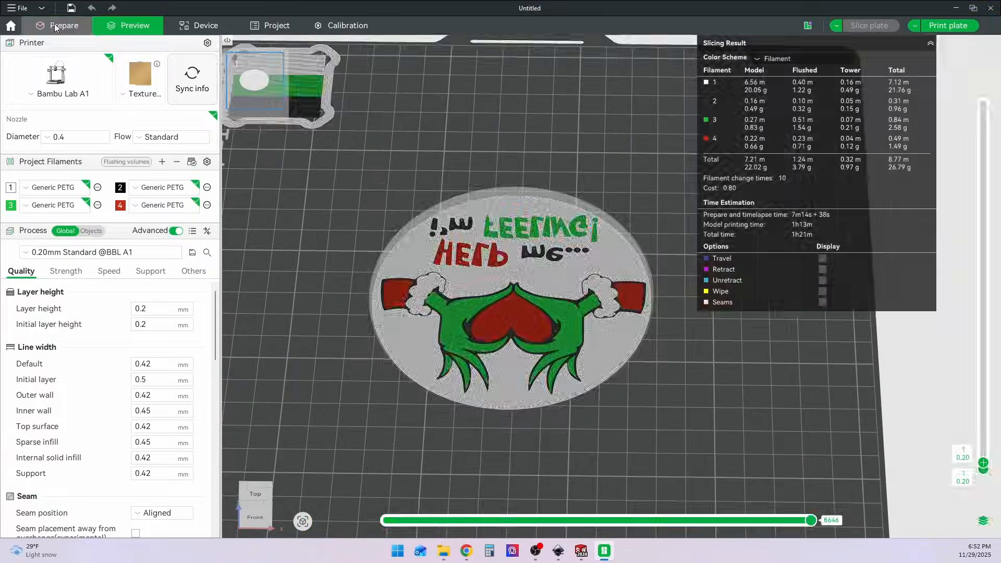
In Bambu Studio, delete the old coaster from the plate and import Grinch 2.STL, converting it to millimetres
click(55, 29)
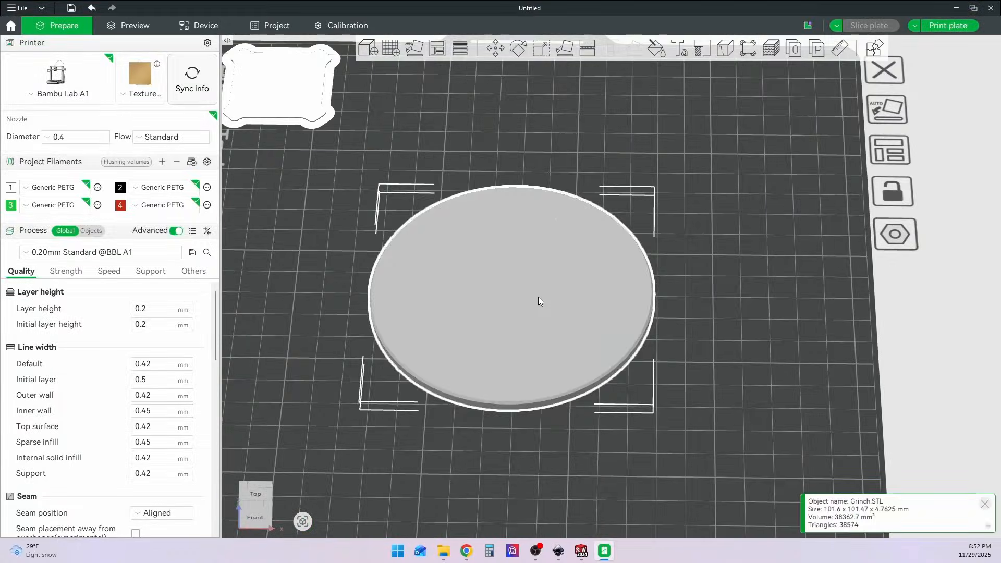
key(Delete)
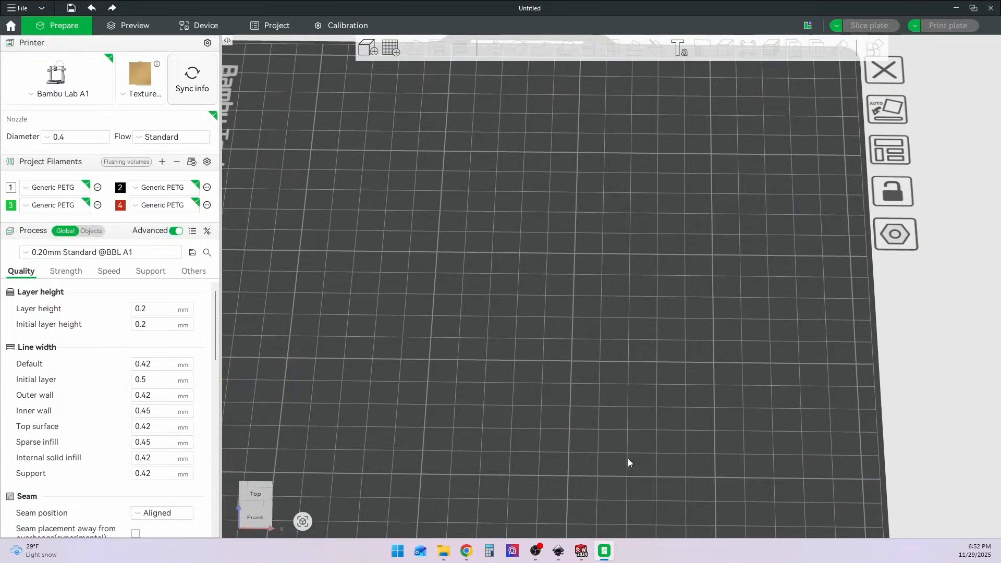
click(446, 552)
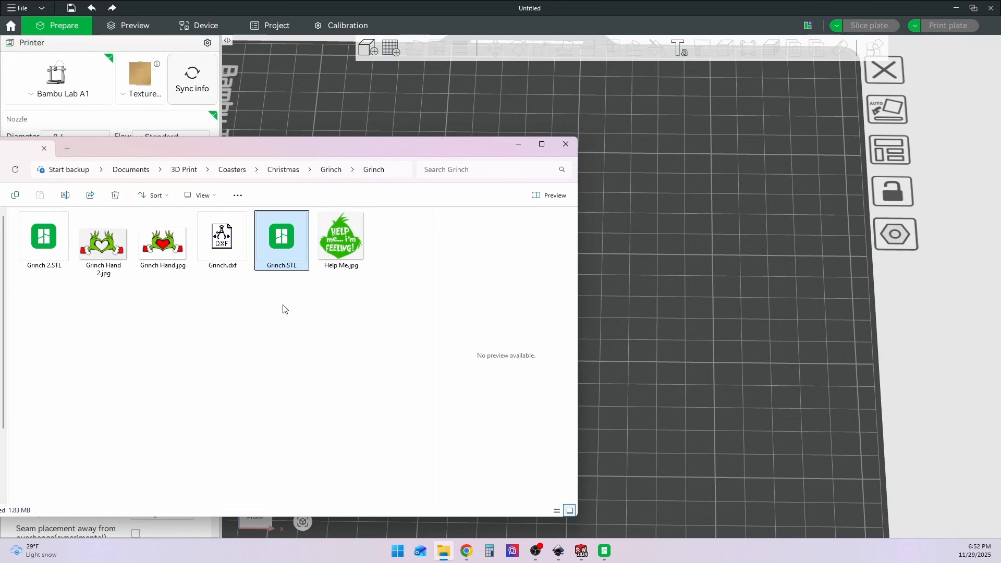
drag(44, 239, 678, 308)
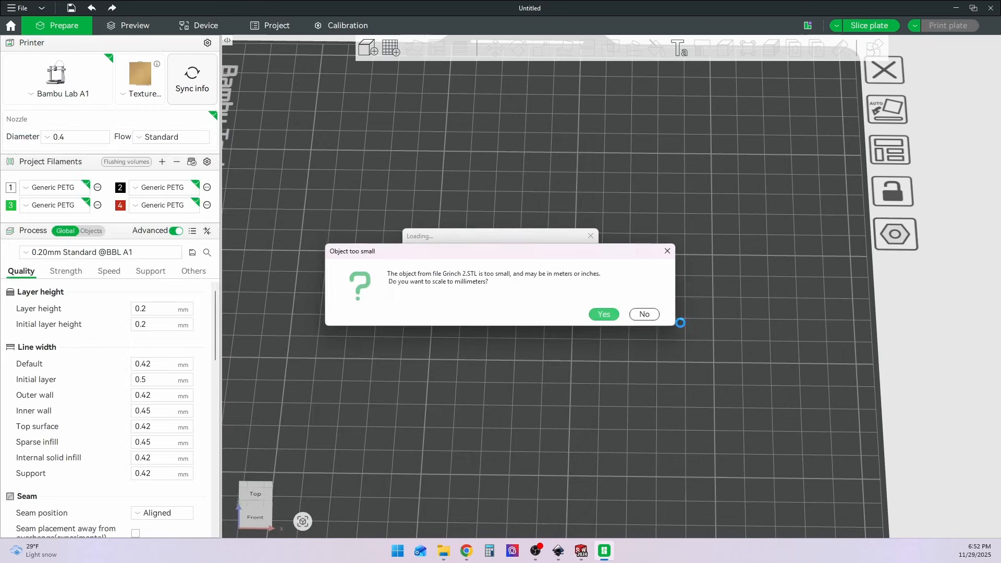
click(604, 315)
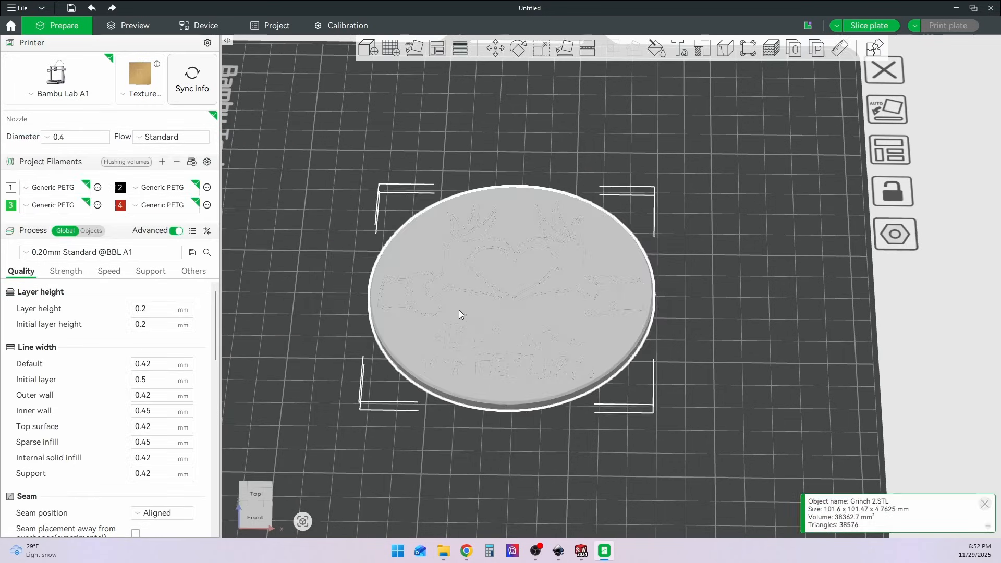
Fill the hand, heart and cuff outlines and the words "i'm" and "me..." with black filament 2 using color painting
scroll(459, 310, up, 5)
scroll(440, 295, down, 2)
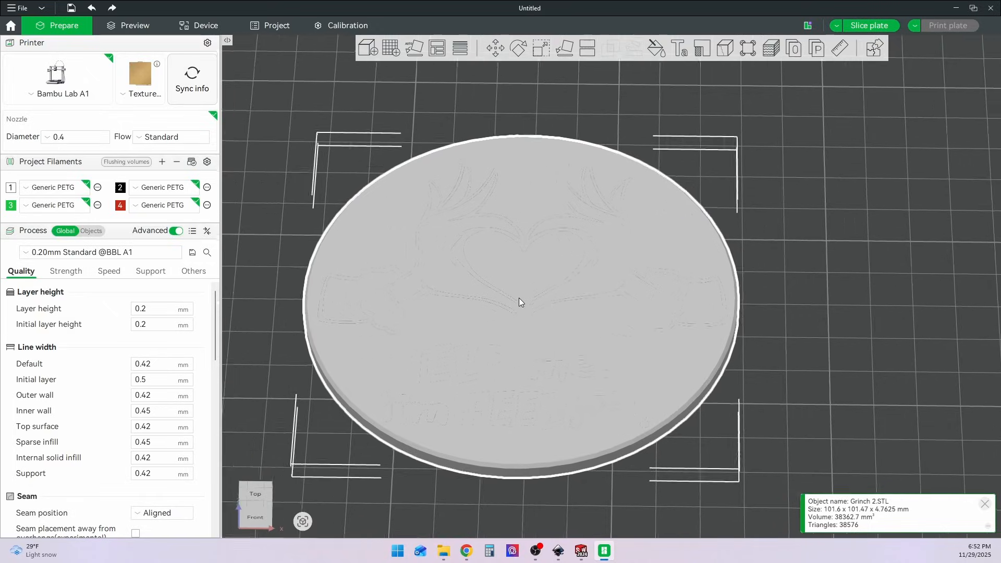
middle_drag(519, 299, 544, 294)
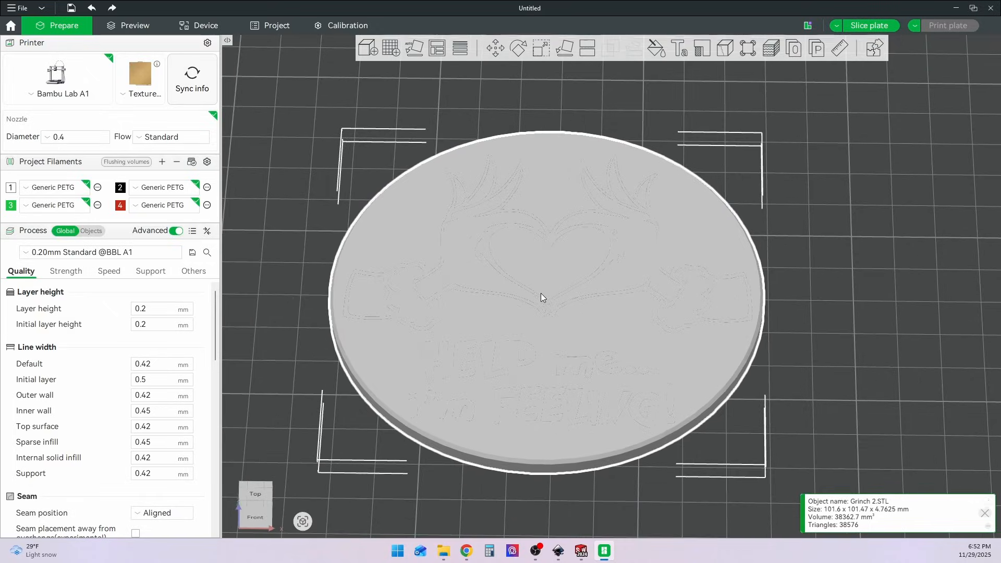
click(657, 49)
click(572, 249)
click(457, 411)
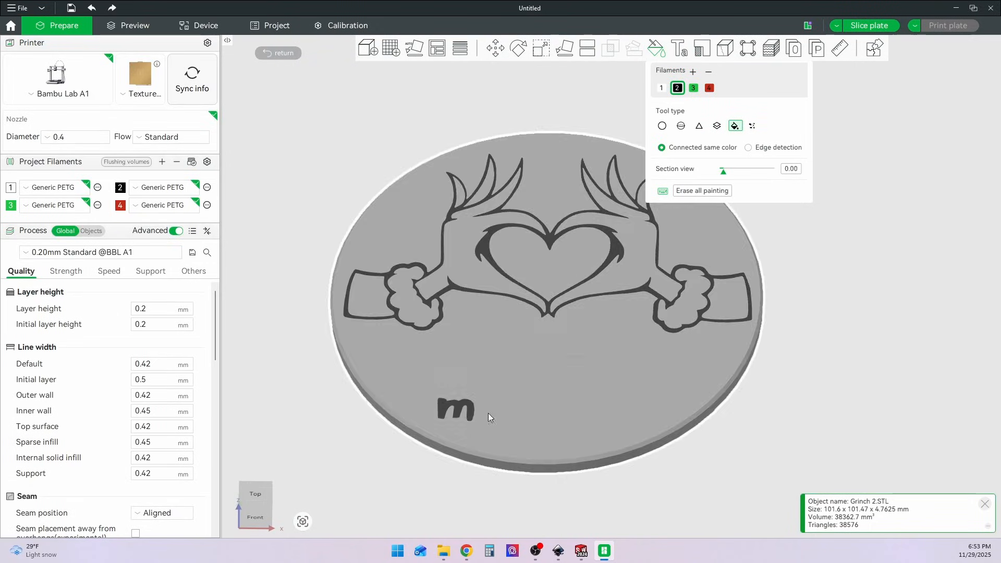
click(413, 406)
click(607, 371)
click(631, 374)
click(644, 374)
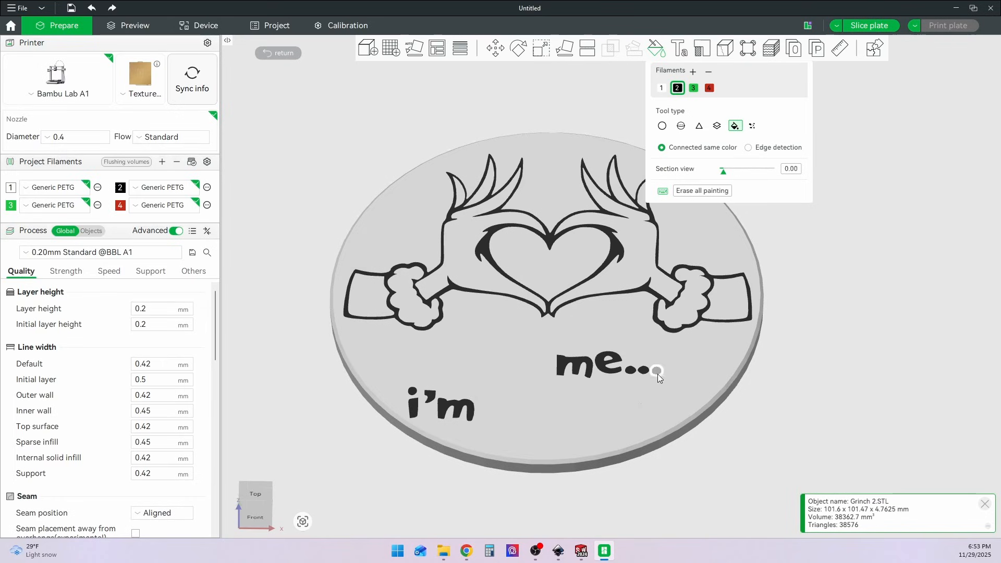
click(658, 374)
Fill the Grinch hands and fingers with green filament 3
click(694, 88)
click(636, 245)
scroll(629, 183, down, 2)
click(485, 255)
click(484, 211)
Fill the heart and both sleeves with red filament 4
click(710, 88)
click(564, 269)
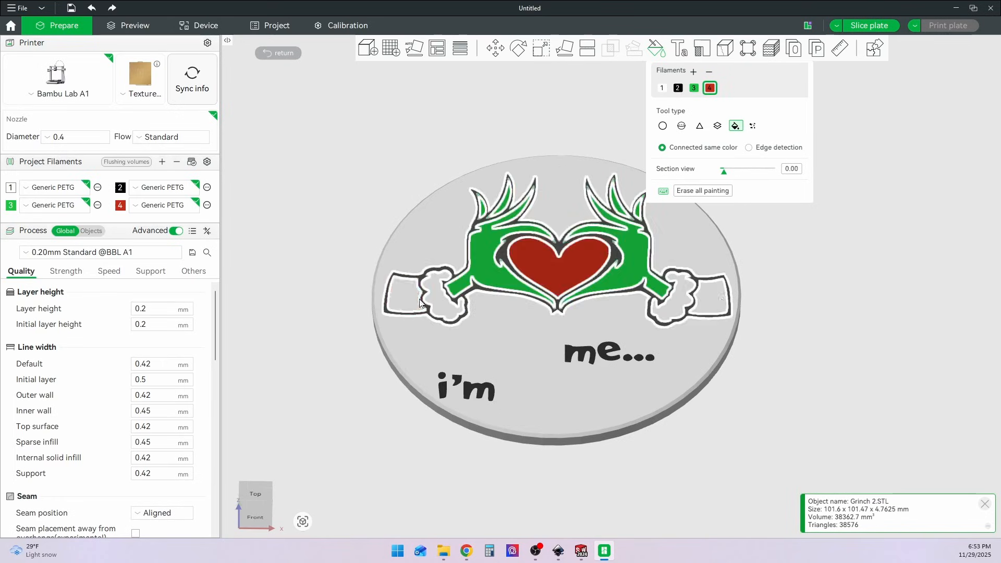
click(407, 295)
click(708, 297)
Fill the letters and exclamation mark of "FEELING!" with green filament 3
click(694, 87)
click(518, 388)
click(540, 390)
click(597, 391)
click(615, 391)
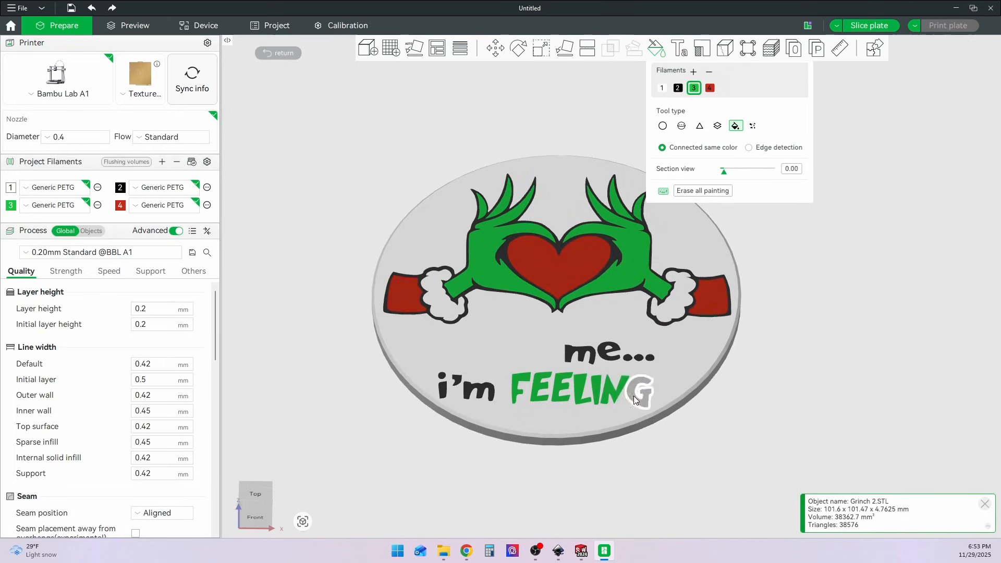
click(639, 391)
click(662, 385)
Fill the letters of "HELP" with red filament 4
click(710, 87)
click(462, 351)
click(490, 349)
drag(511, 350, 533, 347)
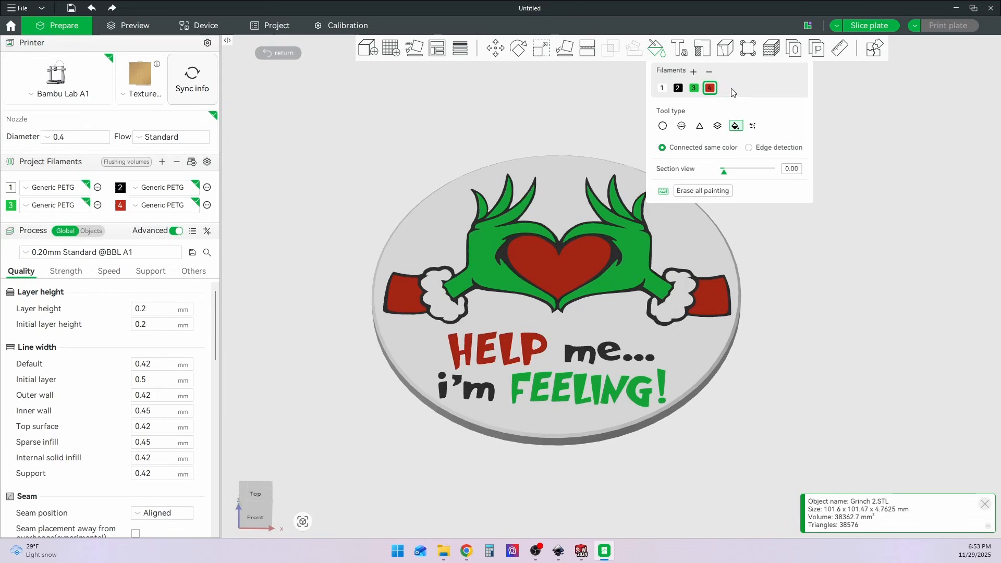
Lay the coaster with its painted face down on the build plate and slice the plate
click(655, 49)
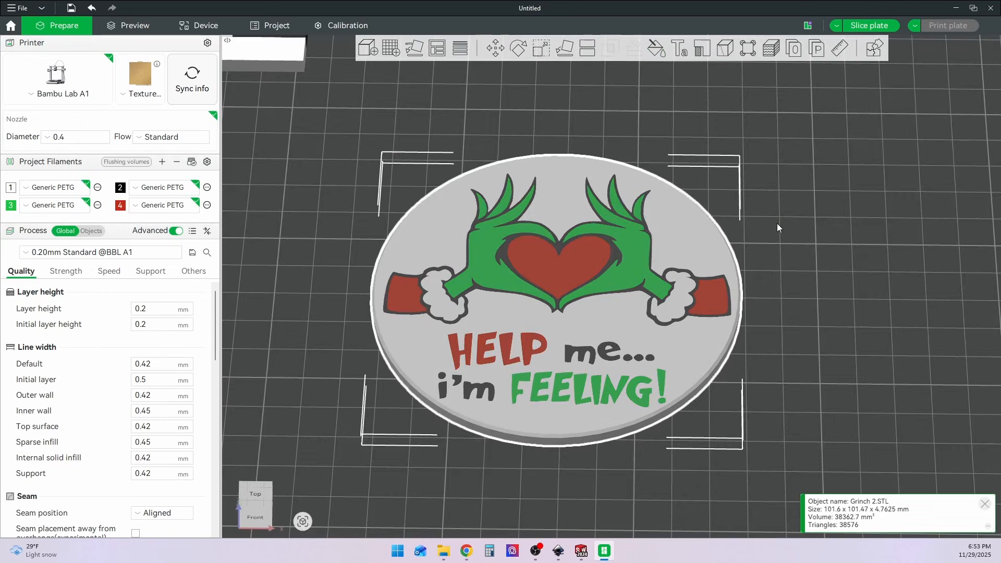
click(564, 48)
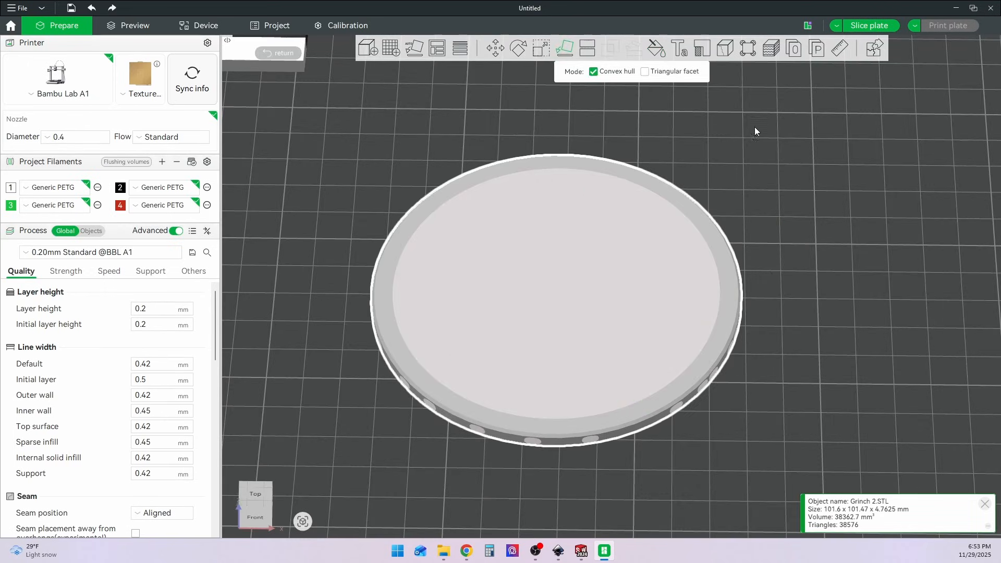
click(783, 118)
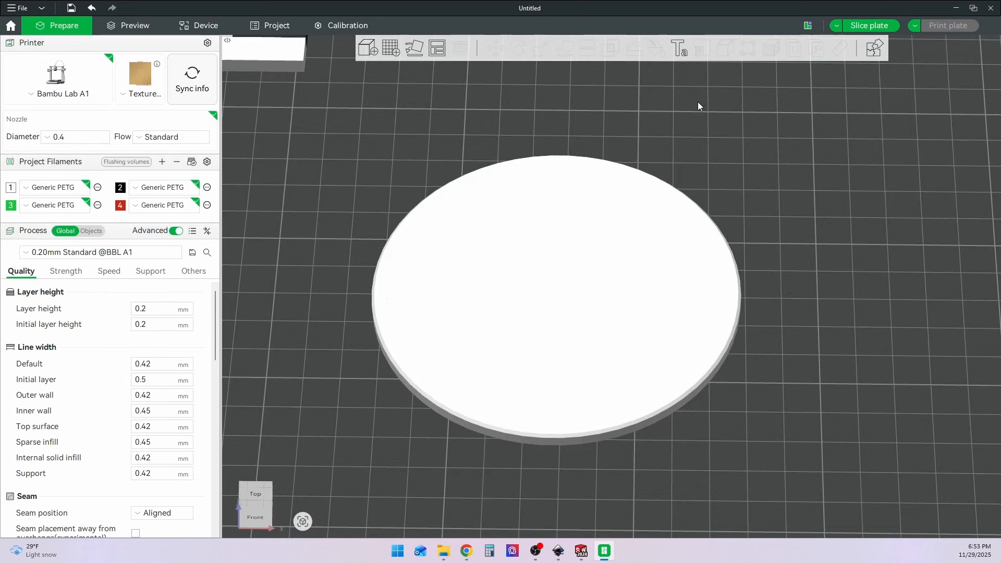
click(864, 25)
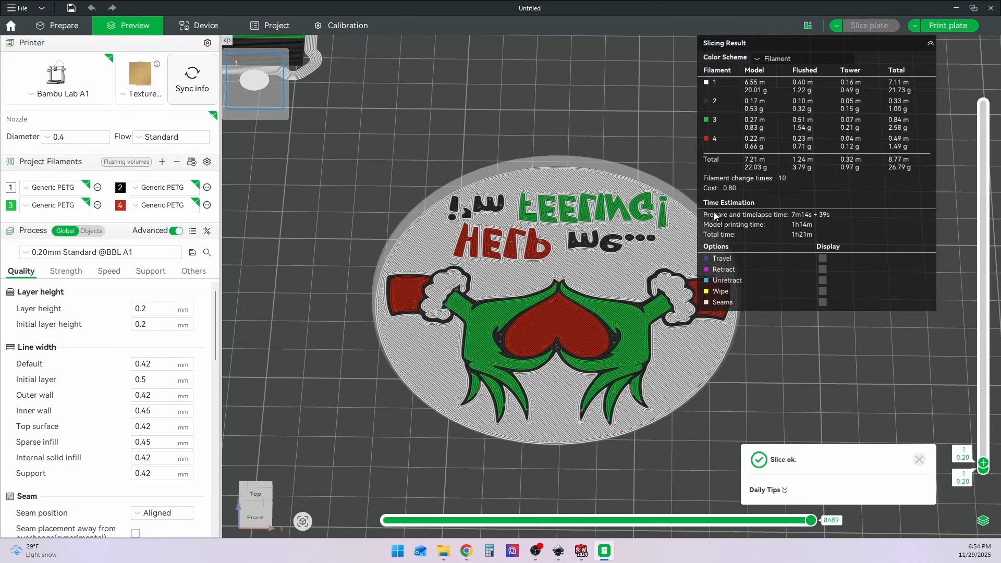
Examine sliced layers 1 and 2 for the fur cuff outlines, hands, heart and lettering
scroll(708, 326, up, 5)
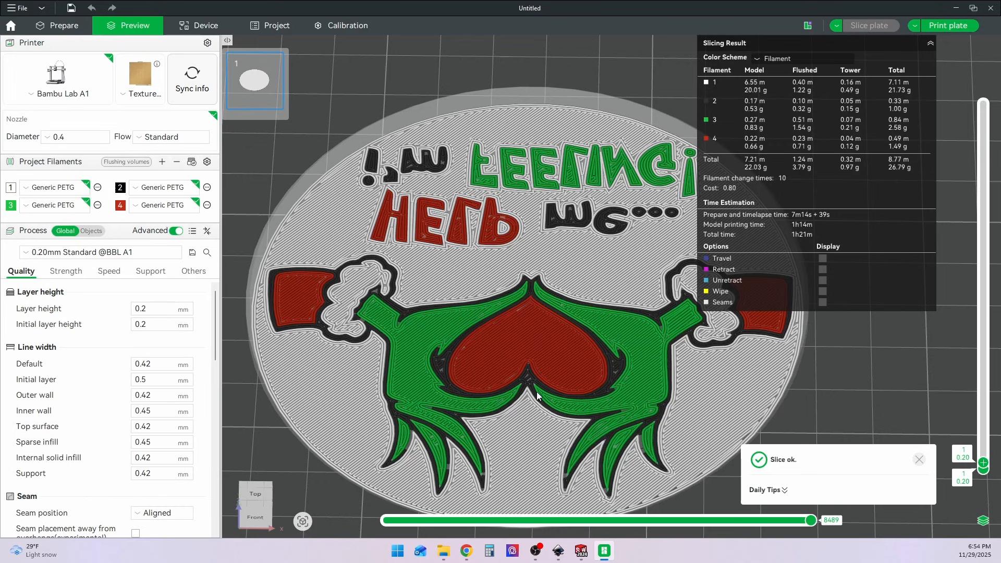
scroll(314, 292, up, 4)
right_drag(314, 292, 547, 265)
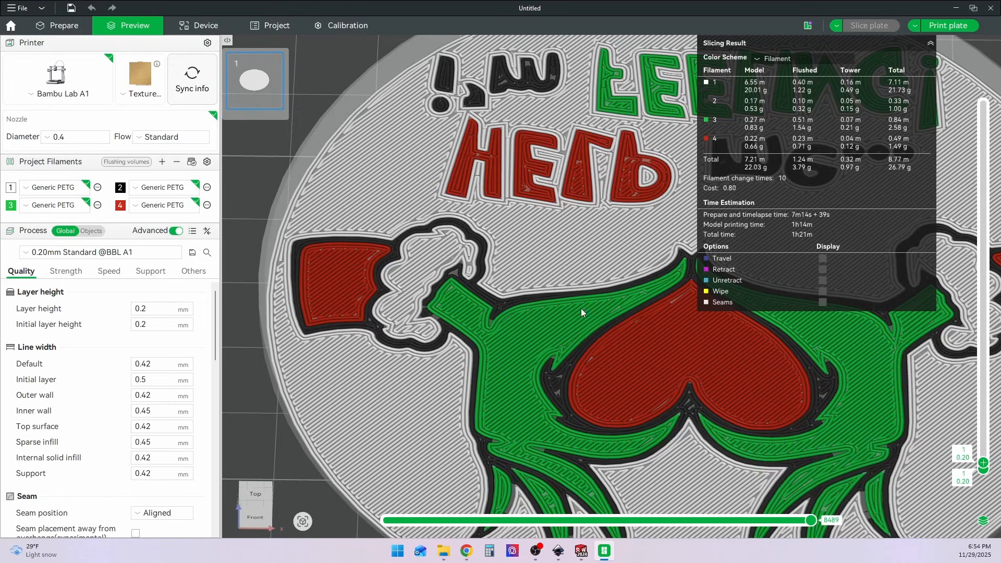
right_drag(581, 312, 465, 312)
scroll(671, 428, down, 6)
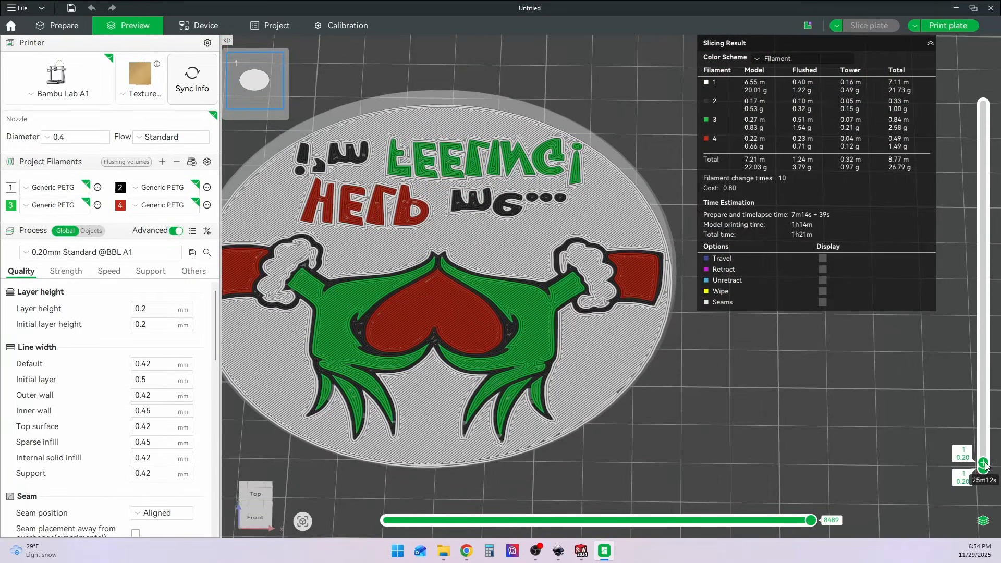
scroll(985, 456, up, 1)
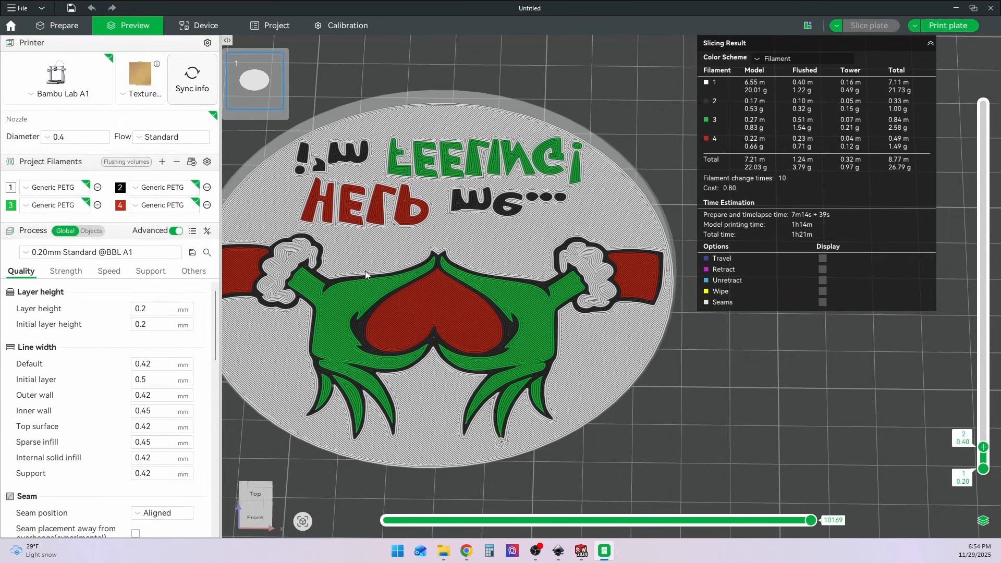
right_drag(365, 271, 479, 298)
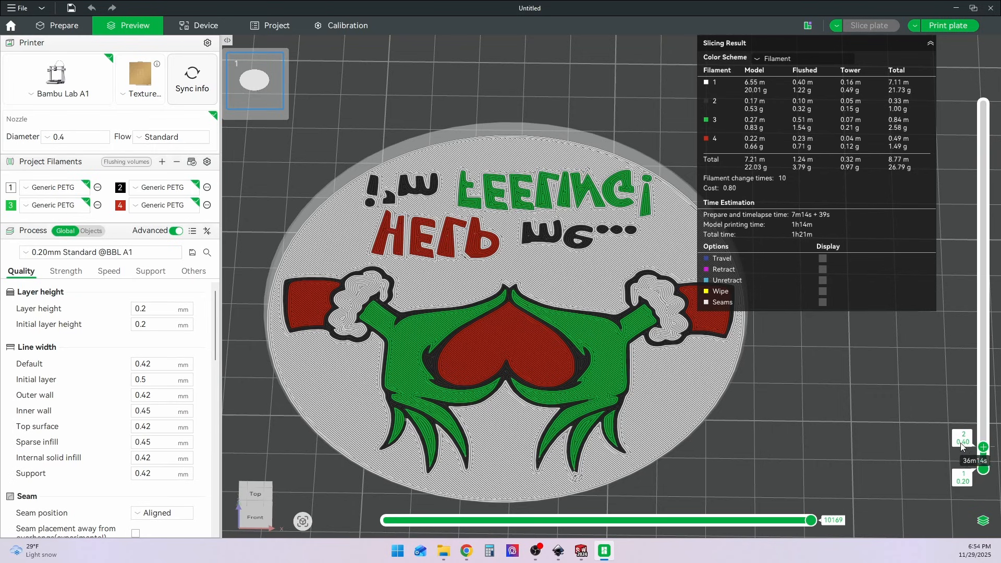
Show the sliced coaster up to layer 24 and collapse the slicing result summary
drag(989, 449, 986, 104)
click(930, 43)
scroll(436, 172, down, 3)
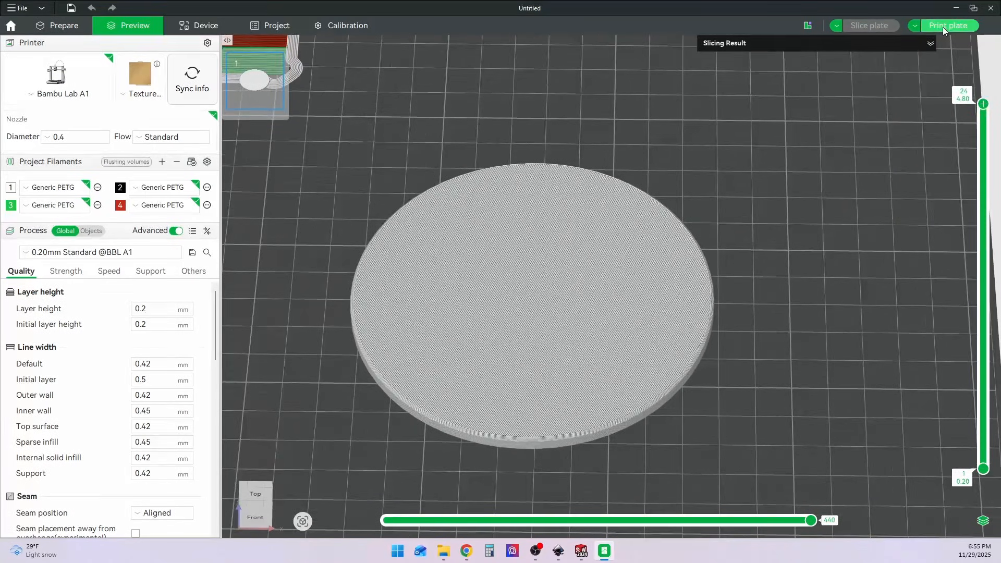
Send the sliced plate to the Bambu Lab A1 as print job "Grinch 2"
click(943, 27)
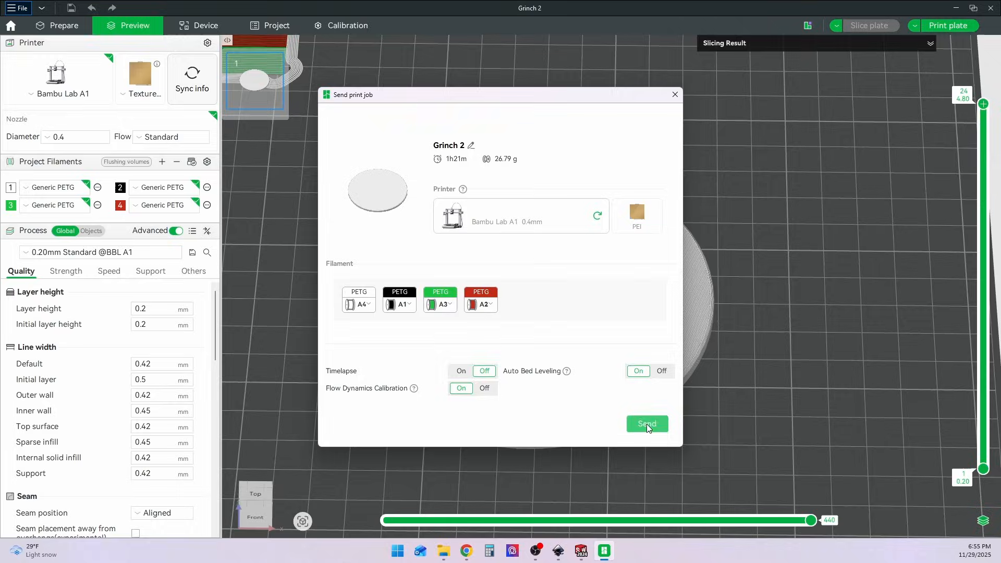
click(768, 540)
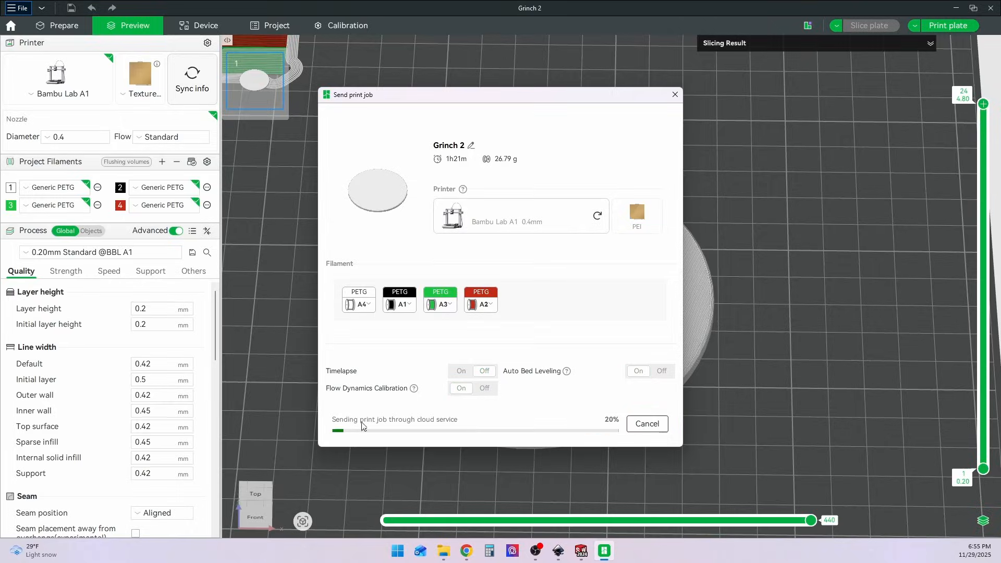